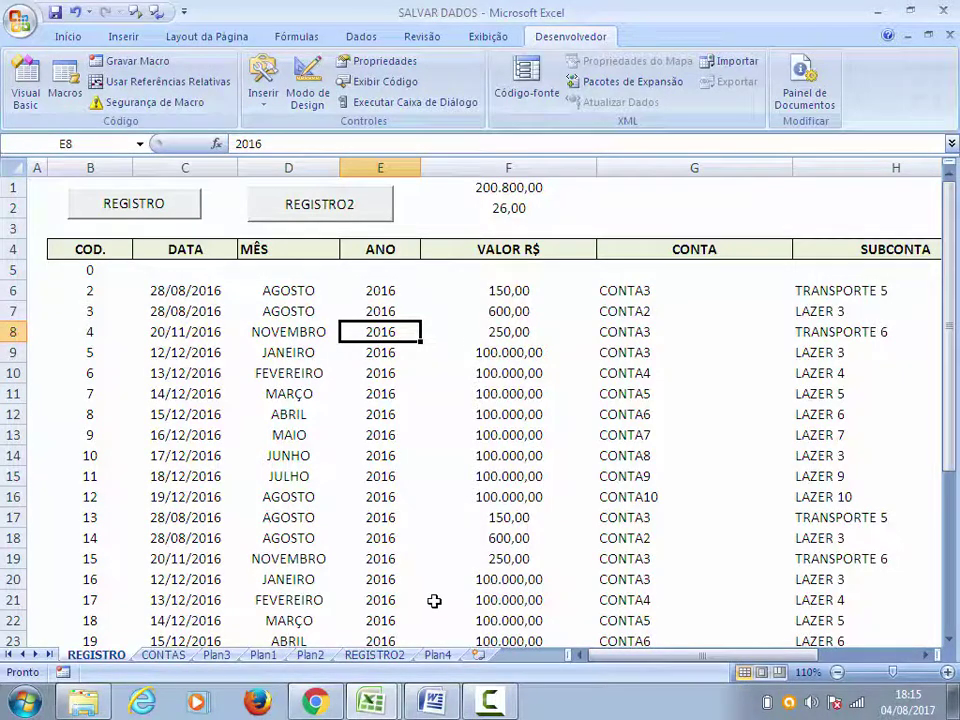
Bring up the Word document Documento1 describing the requested progressive filter system
key(alt+Tab)
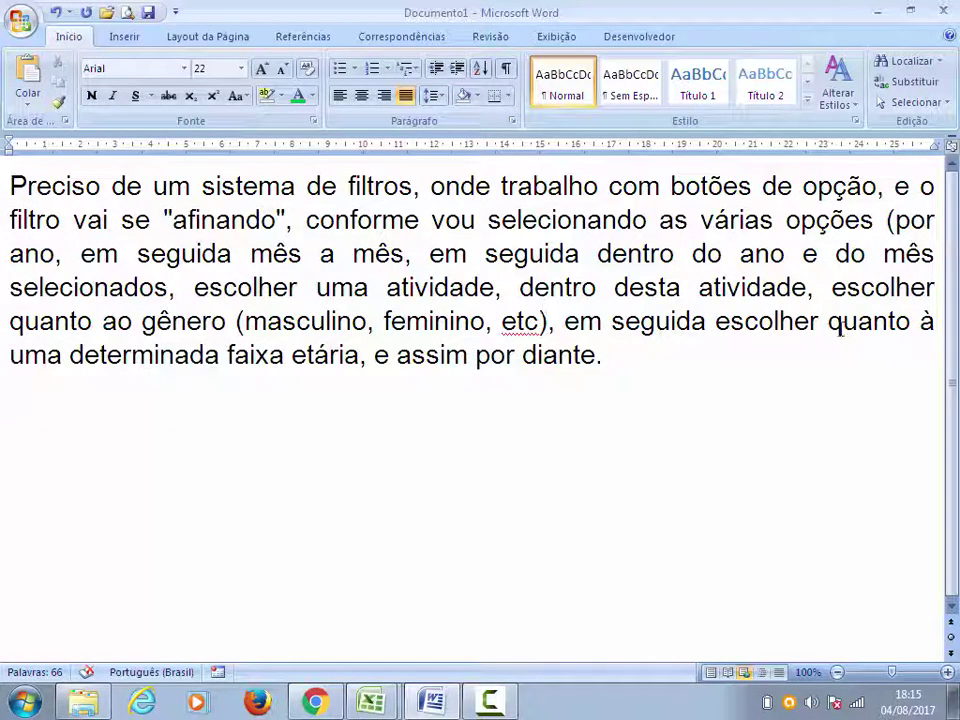
Minimize Word and review the REGISTRO sheet's MÊS, CONTA and SUBCONTA columns
click(877, 11)
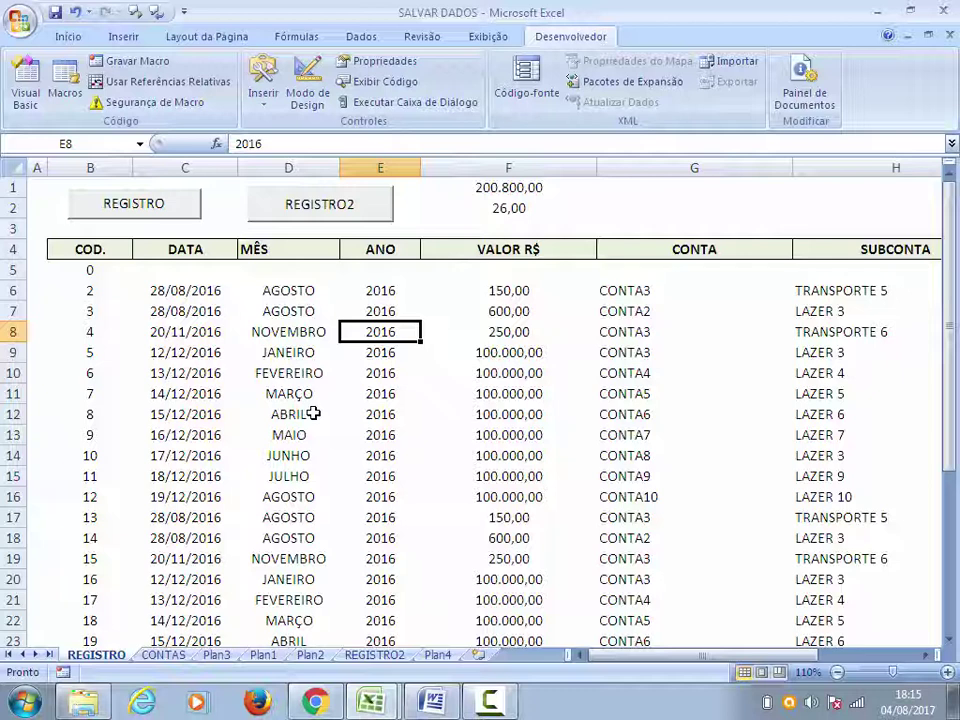
click(290, 167)
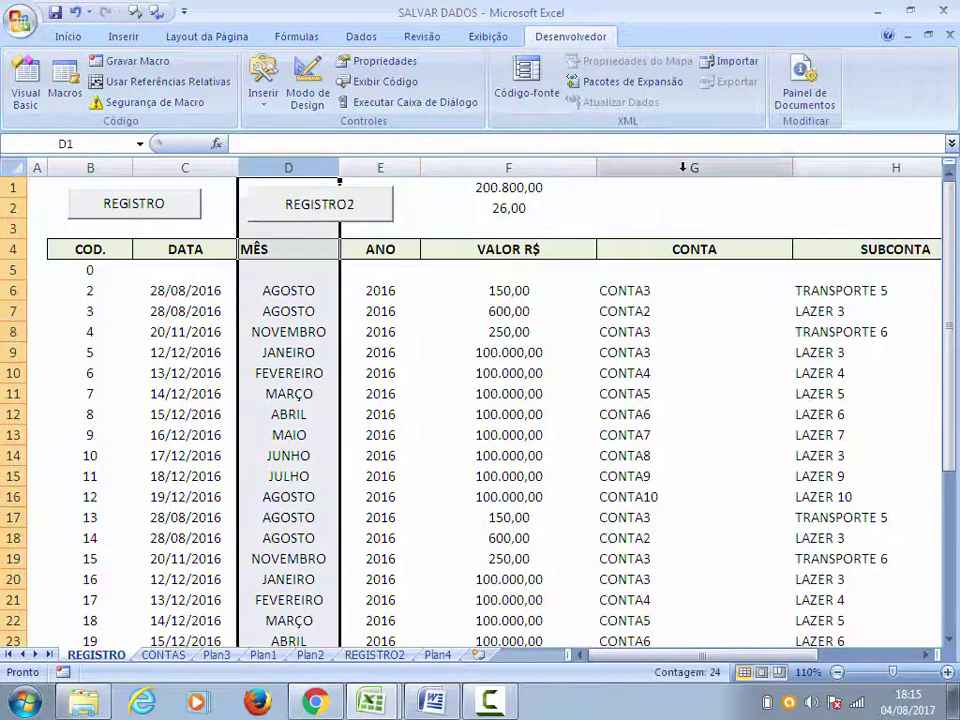
click(686, 167)
click(880, 167)
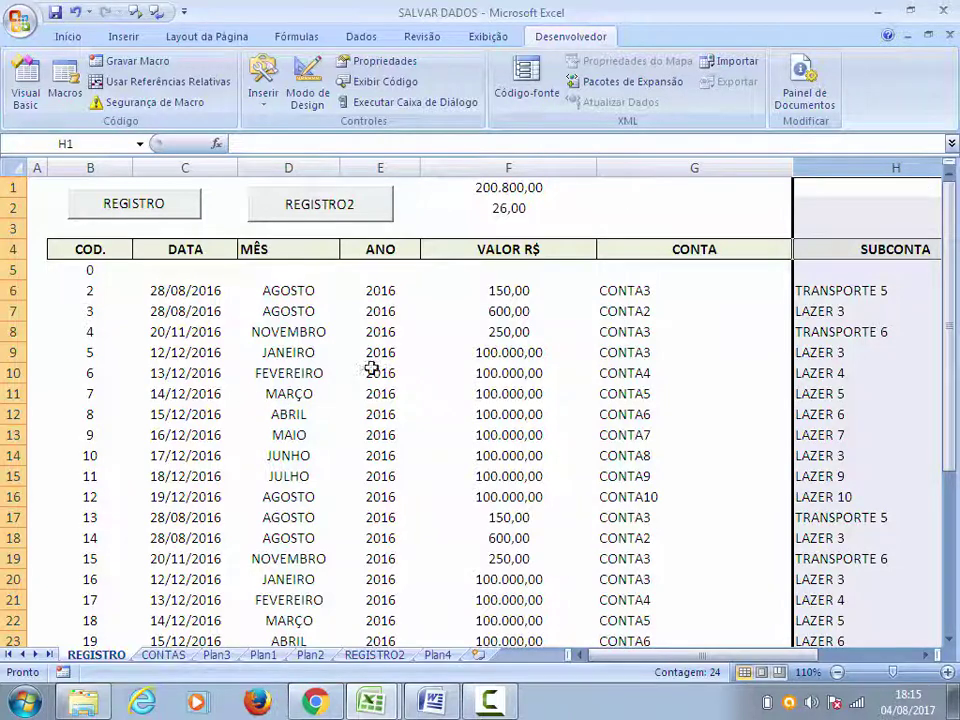
click(300, 271)
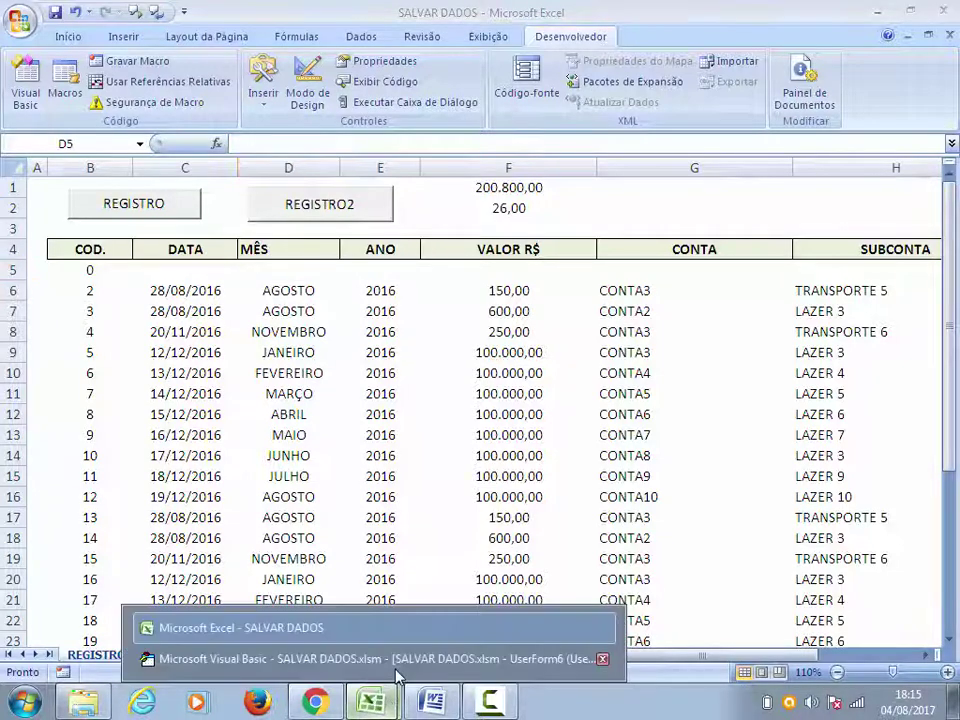
Open the VBA editor, dismiss the avast popup and run UserForm6
key(alt+F11)
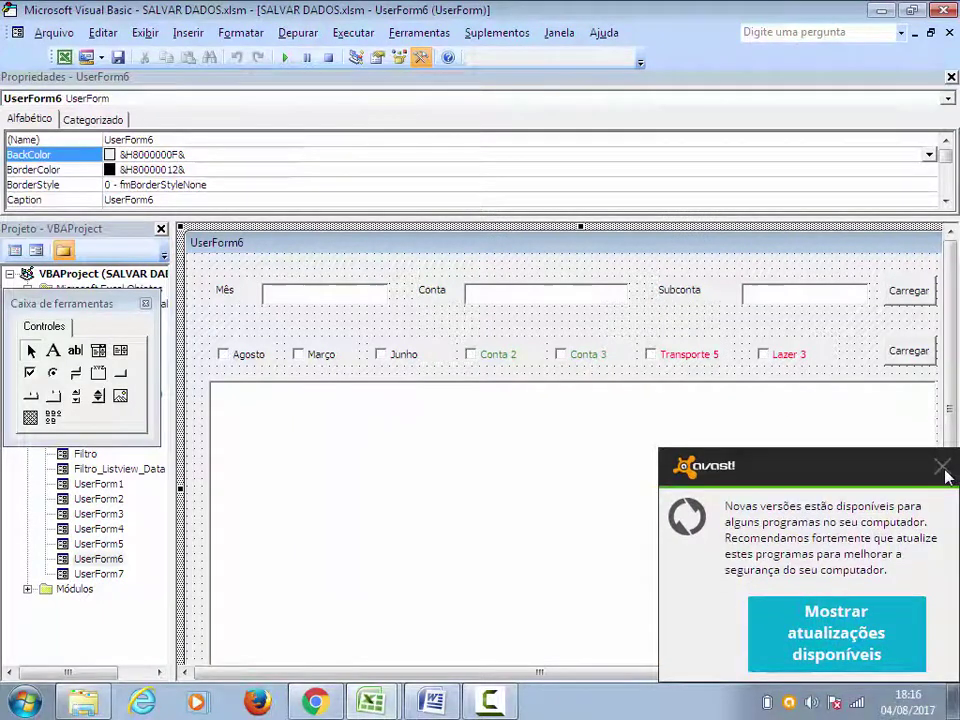
click(943, 463)
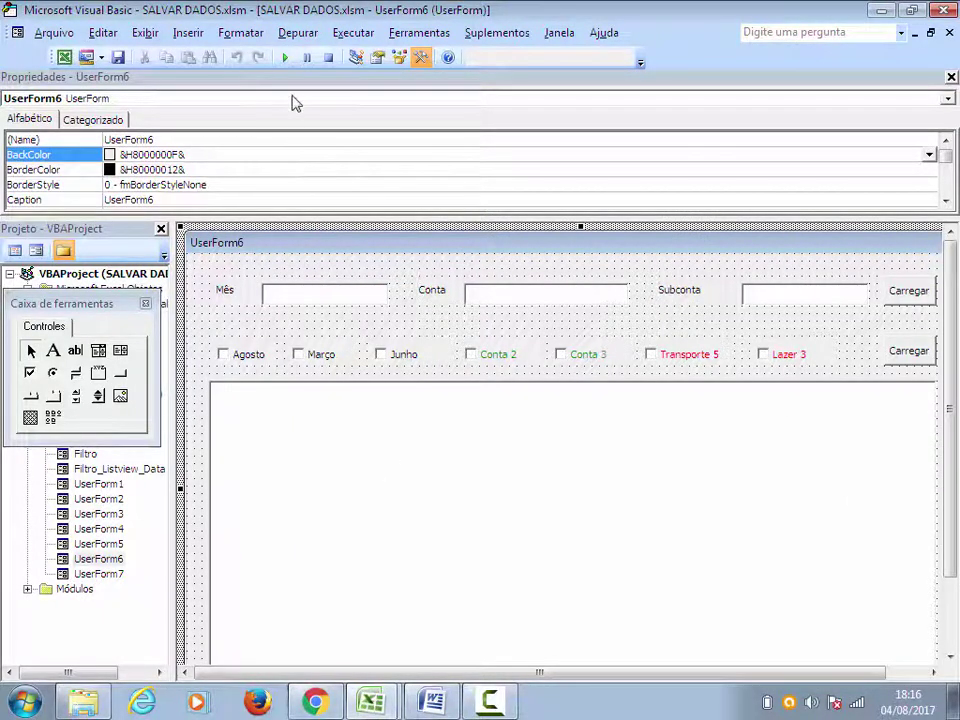
click(284, 58)
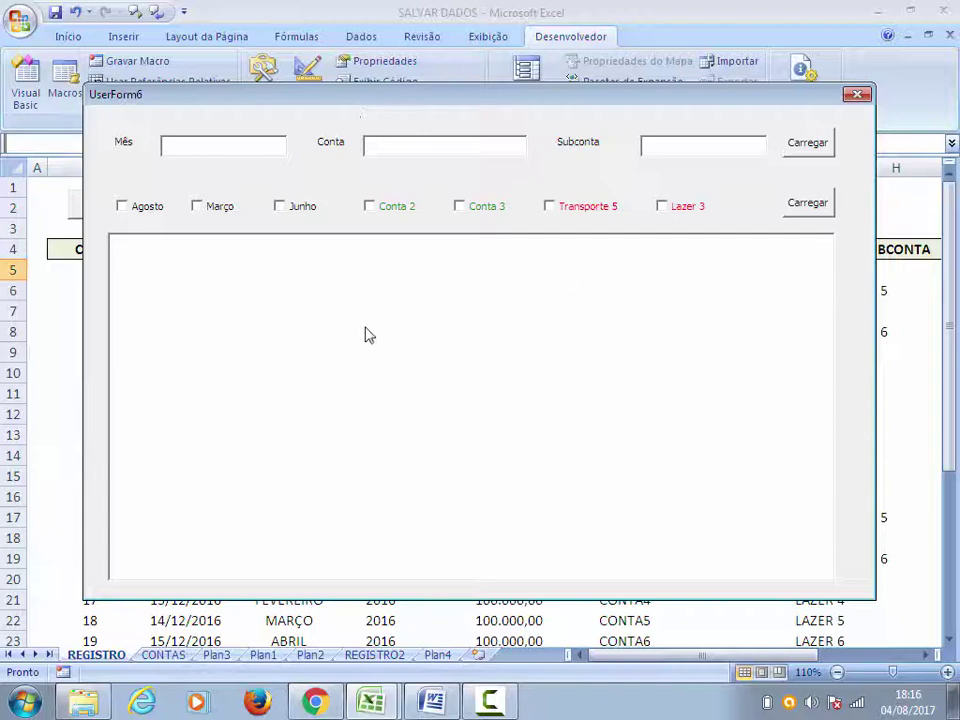
Filter by Agosto and Março, then by CONTA2/CONTA3 and LAZER 3/TRANSPORTE 5
click(135, 208)
click(200, 207)
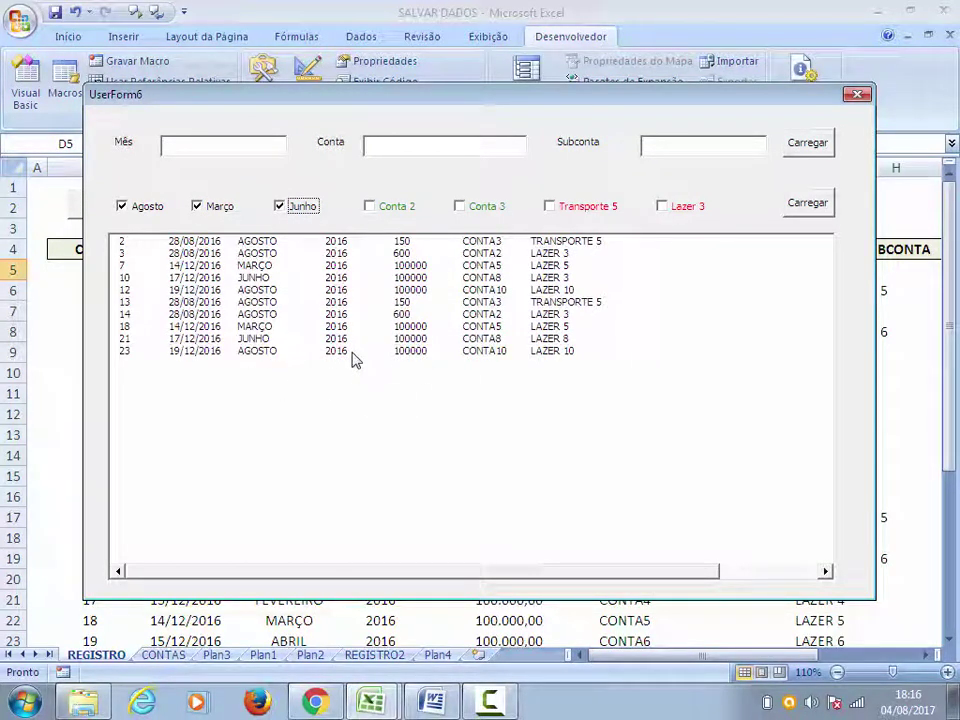
click(370, 207)
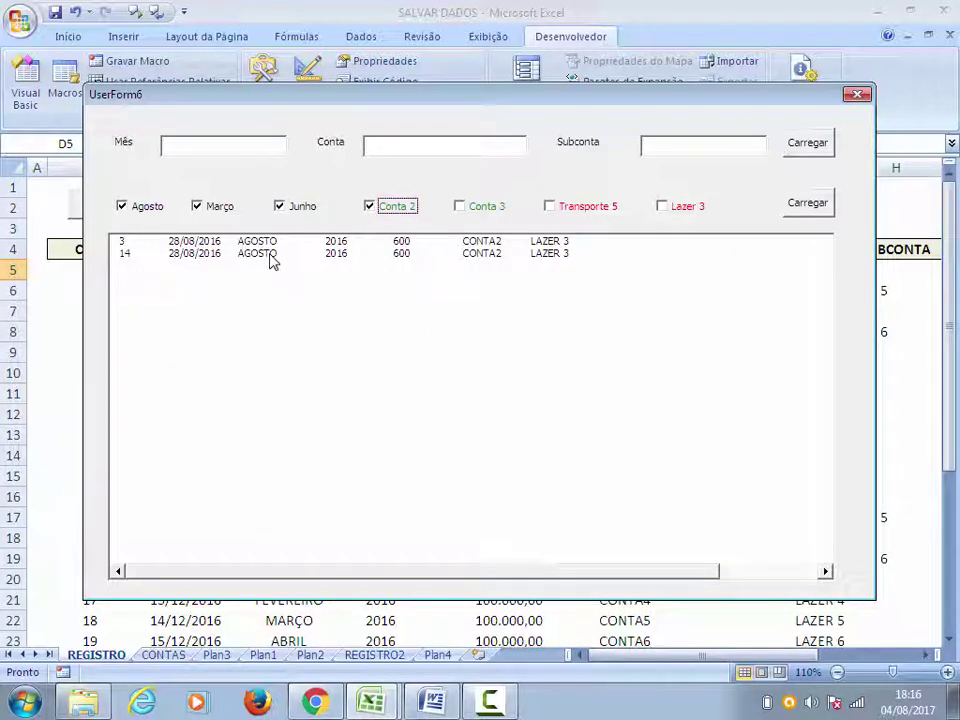
click(370, 207)
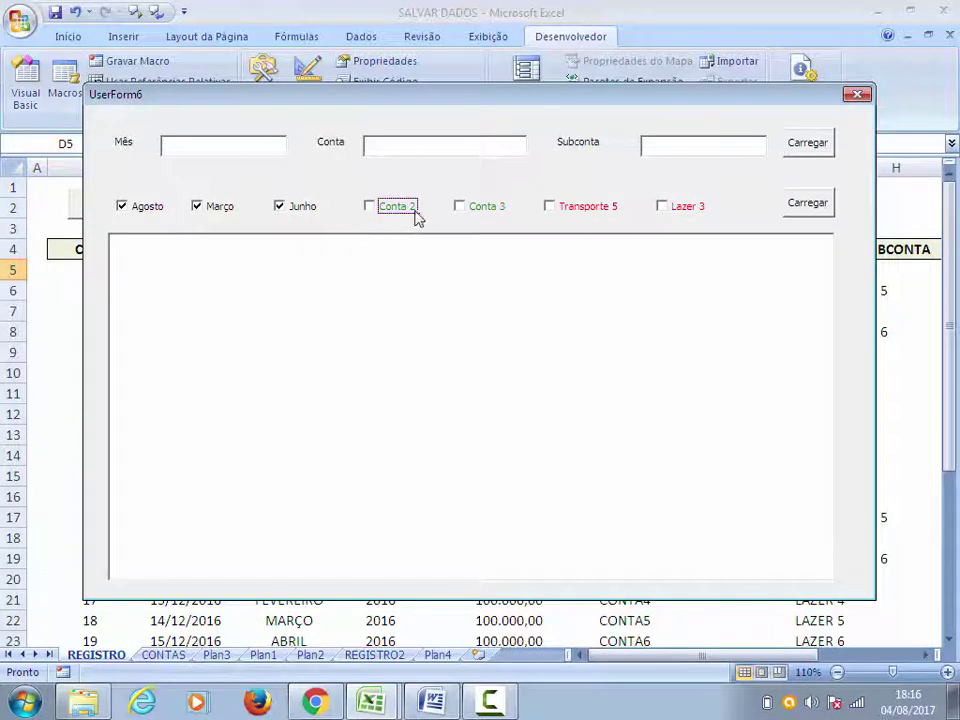
click(462, 210)
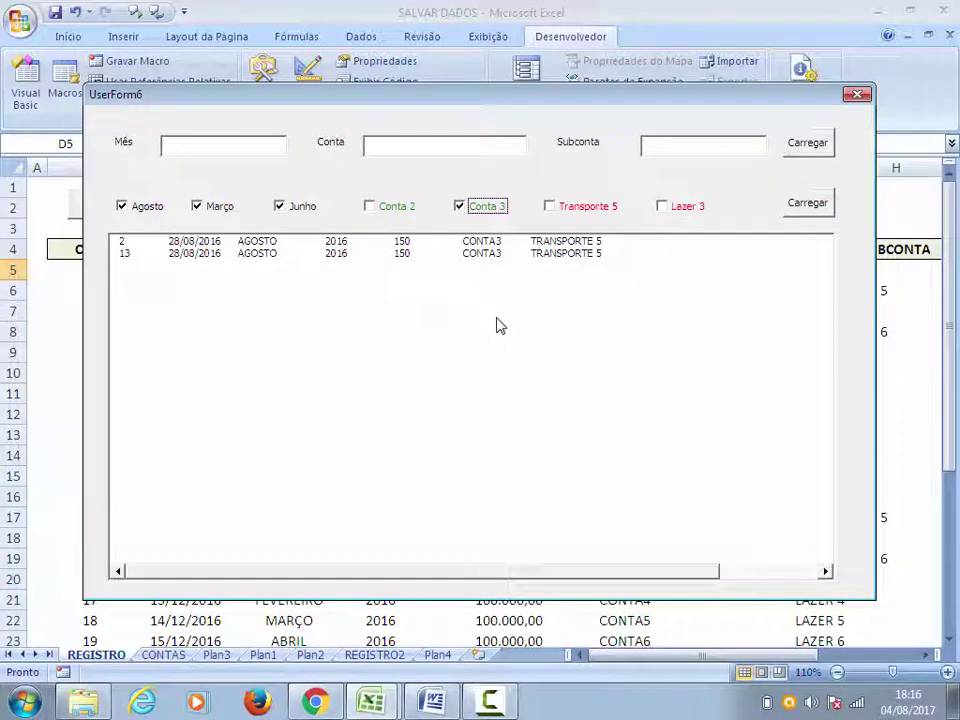
click(371, 212)
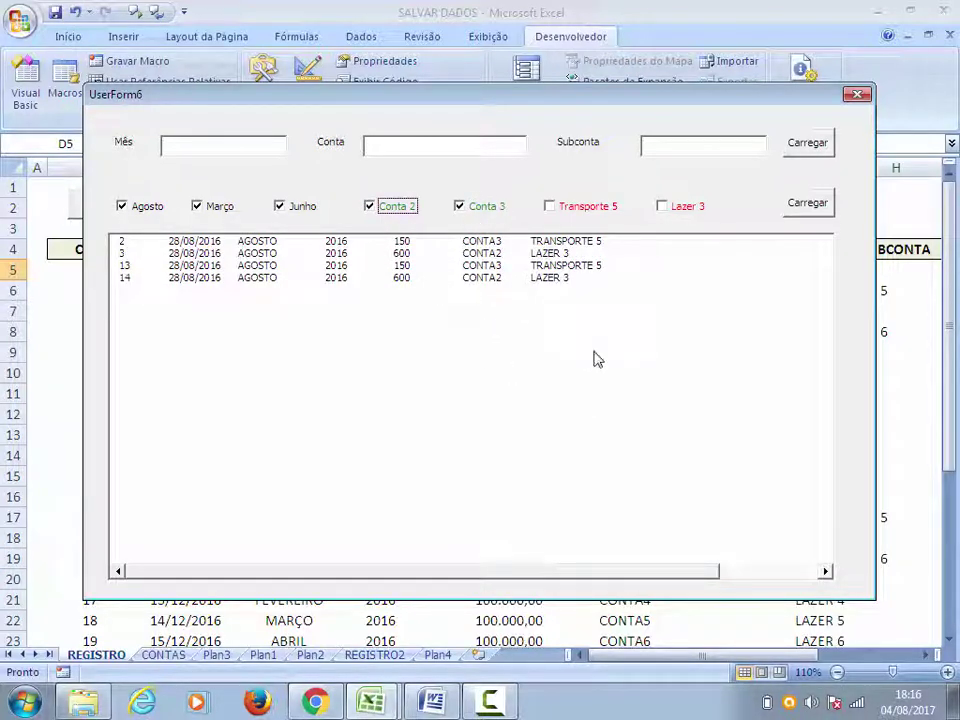
click(662, 207)
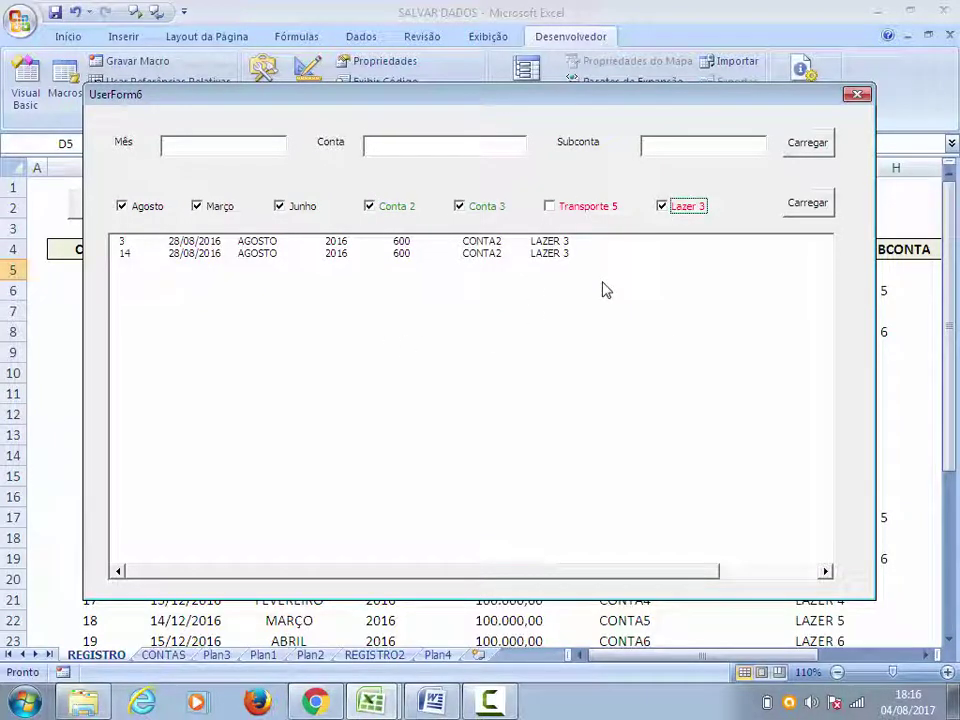
click(549, 206)
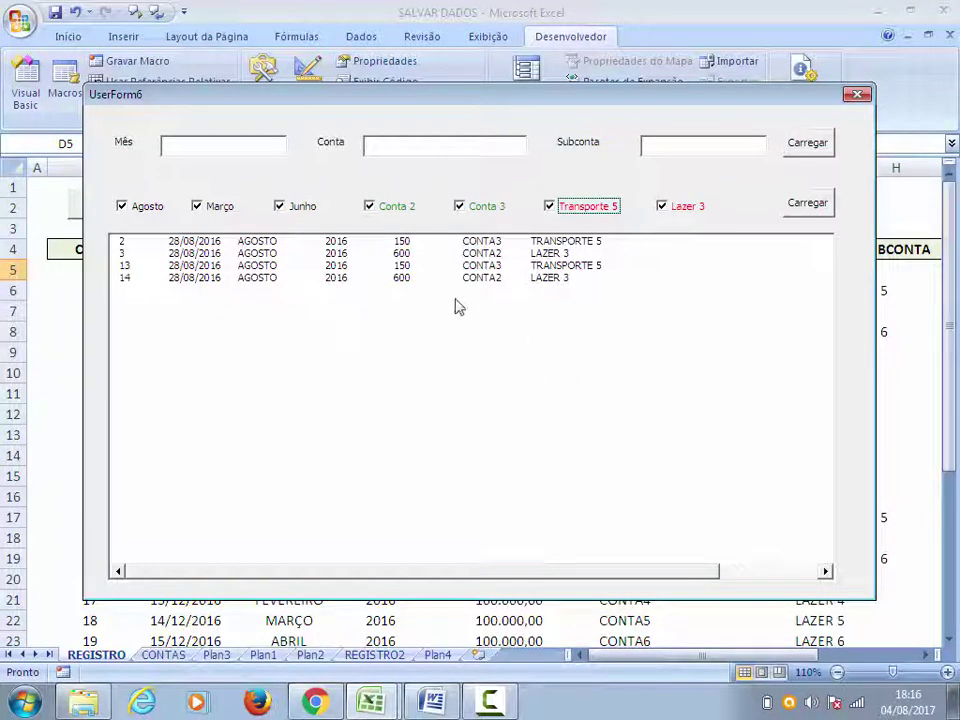
Toggle June and clear the Conta 2, Conta 3, Transporte 5 and Lazer 3 filters
click(290, 212)
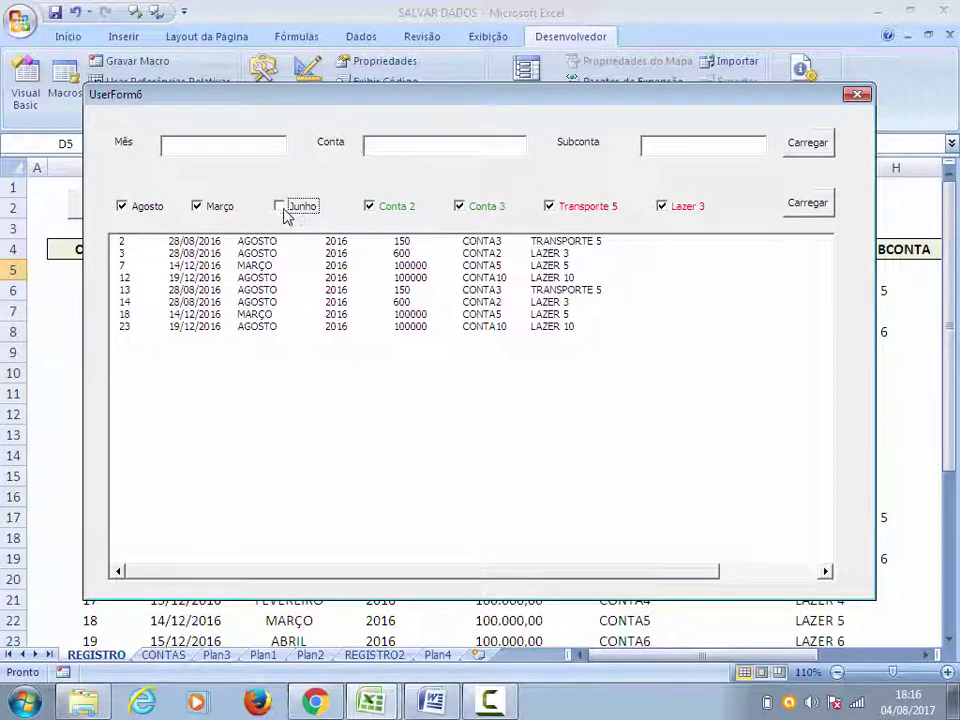
click(281, 209)
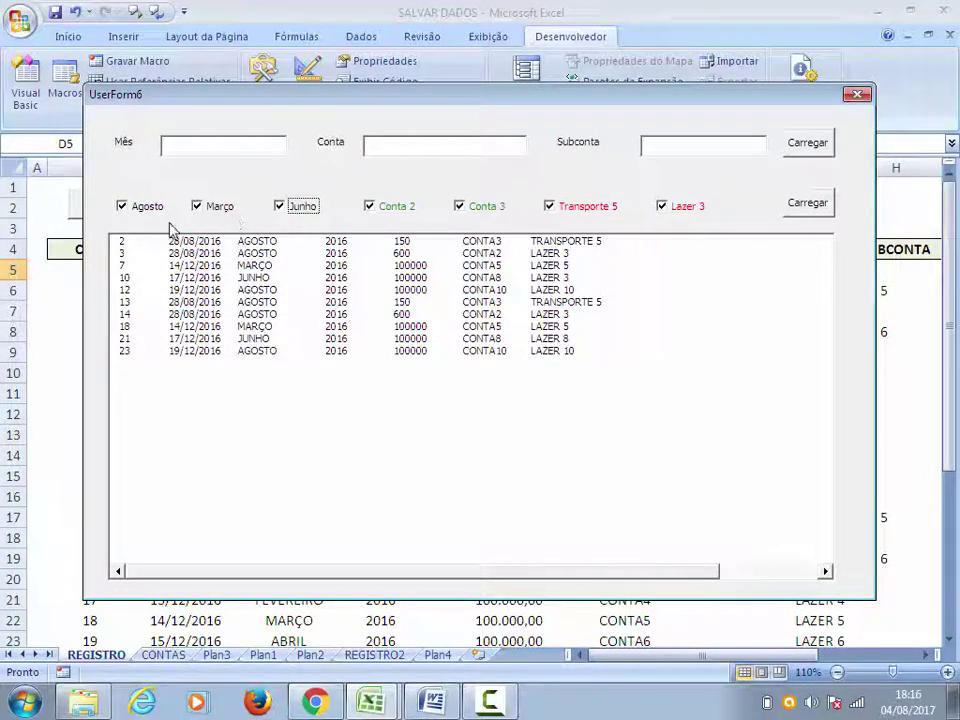
click(373, 217)
click(375, 215)
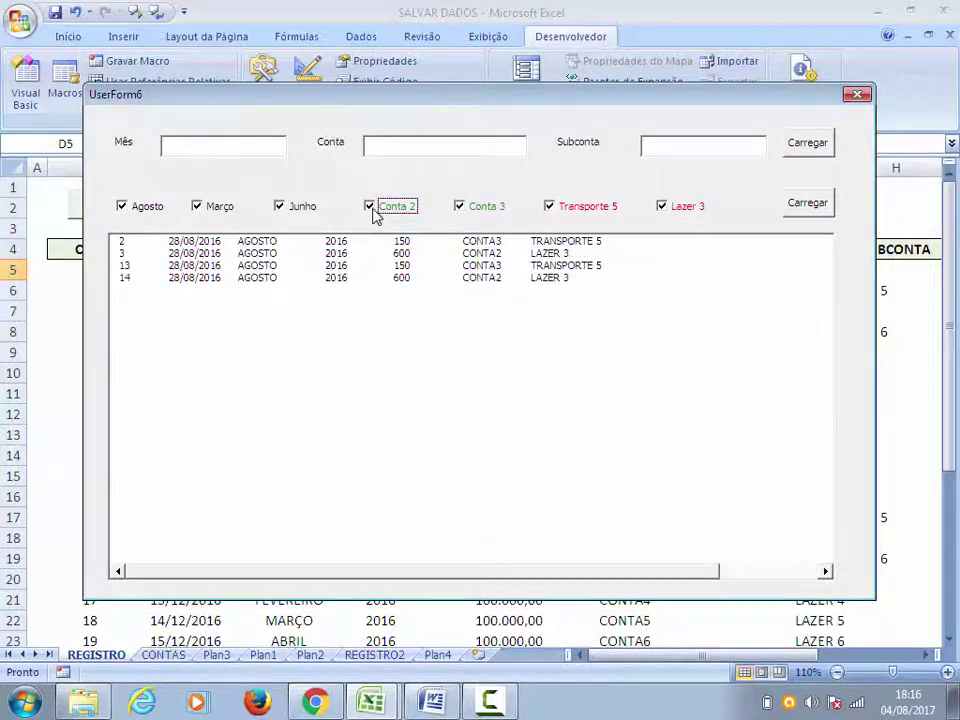
click(375, 214)
click(455, 210)
click(615, 208)
click(620, 208)
click(668, 207)
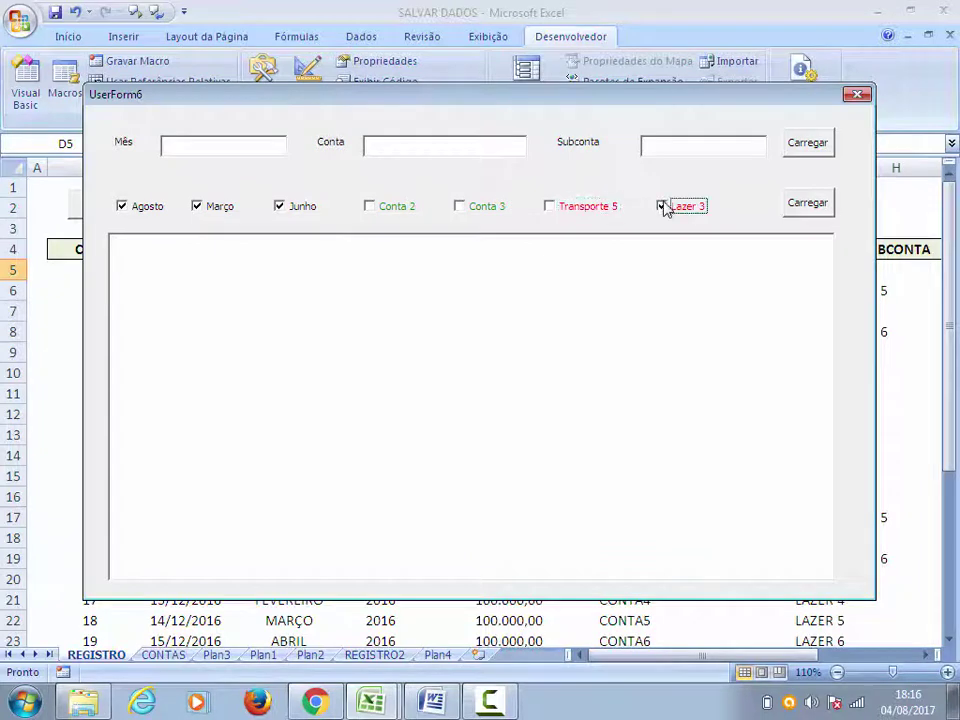
click(280, 207)
click(281, 208)
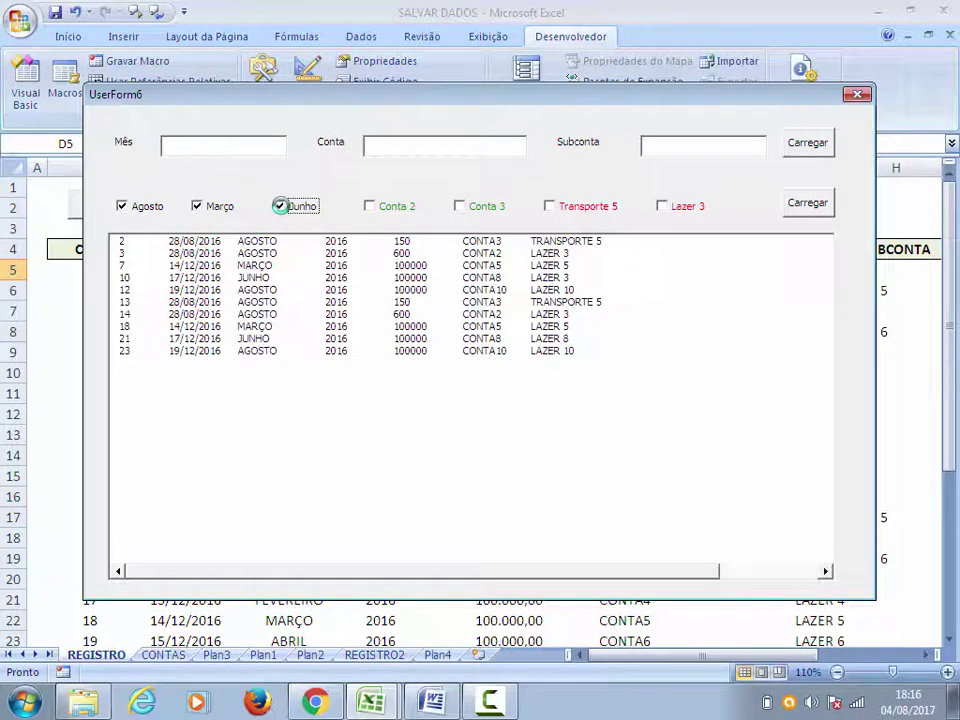
Select the listed records with codes 3, 7 and 10
click(552, 255)
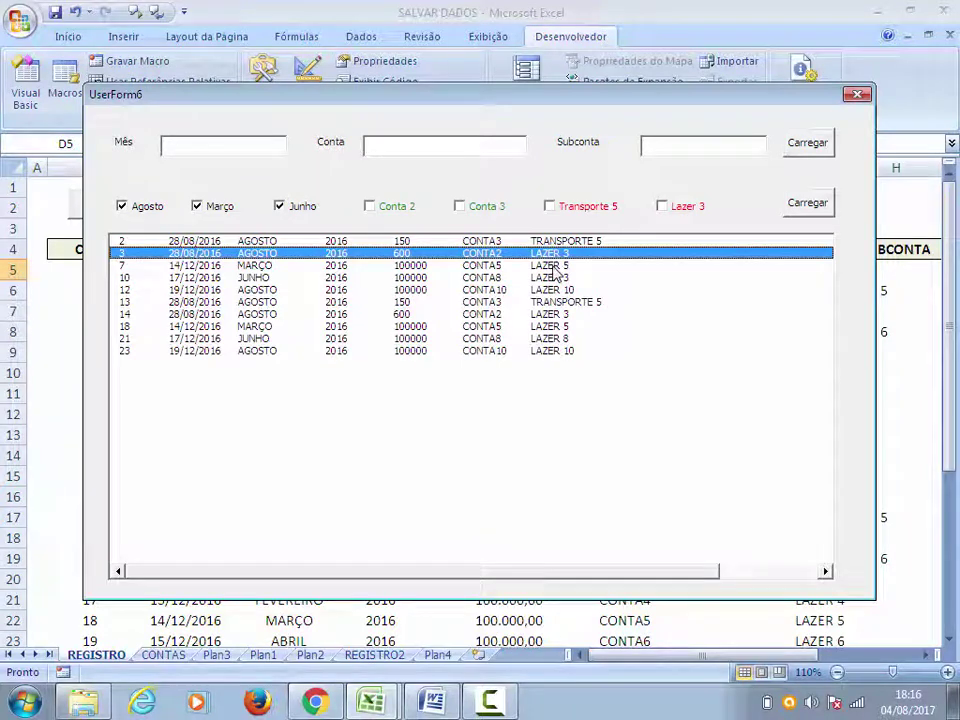
click(555, 267)
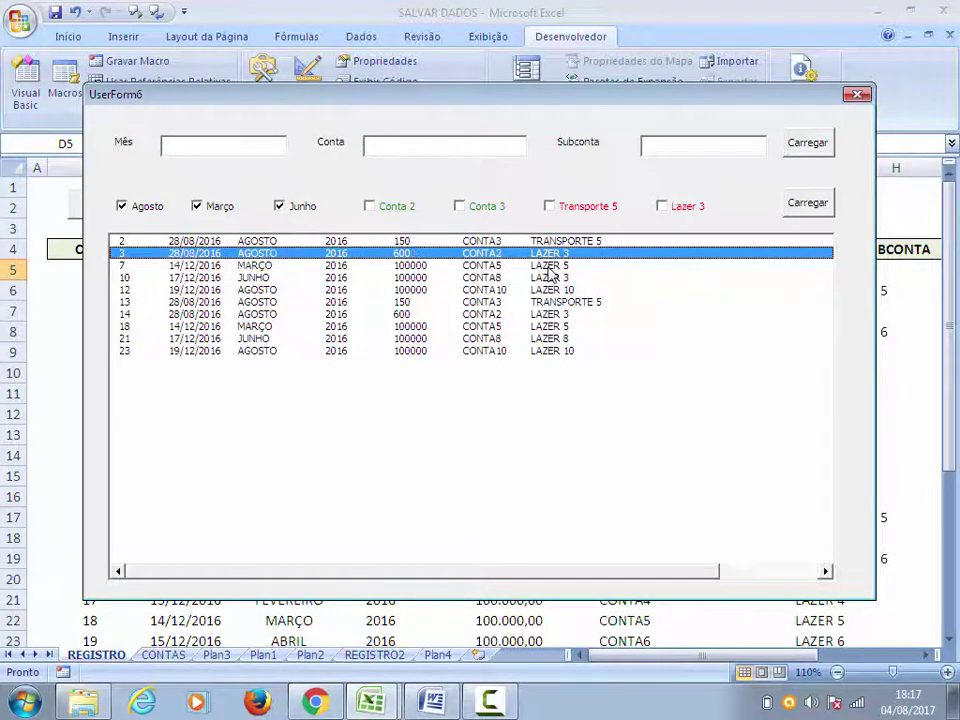
click(547, 278)
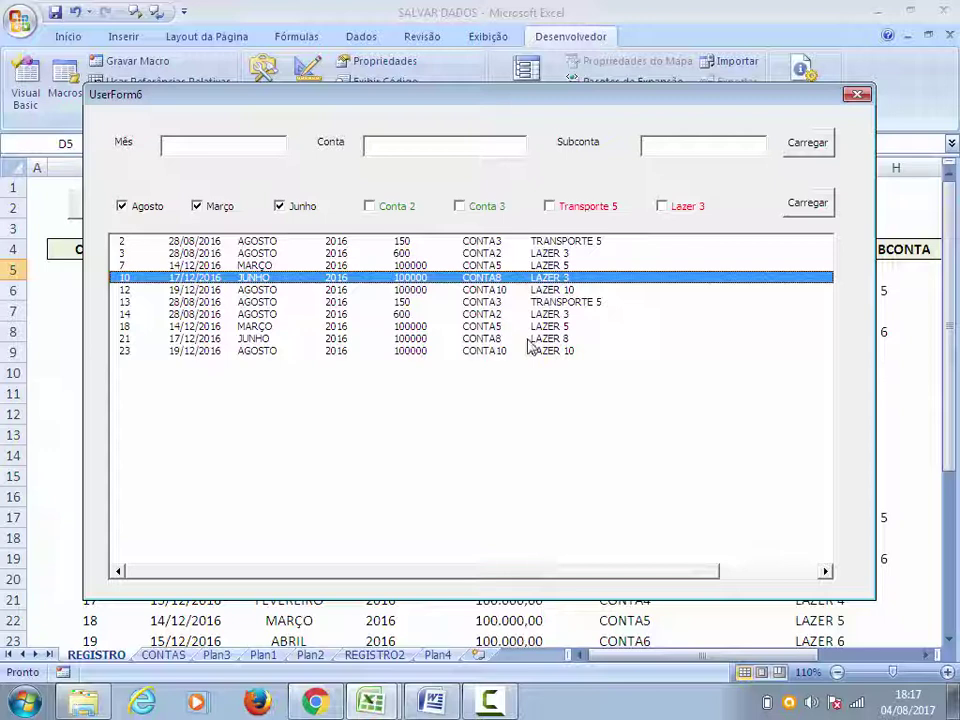
Close the form and delete the second Carregar button's empty CommandButton2_Click procedure
click(857, 95)
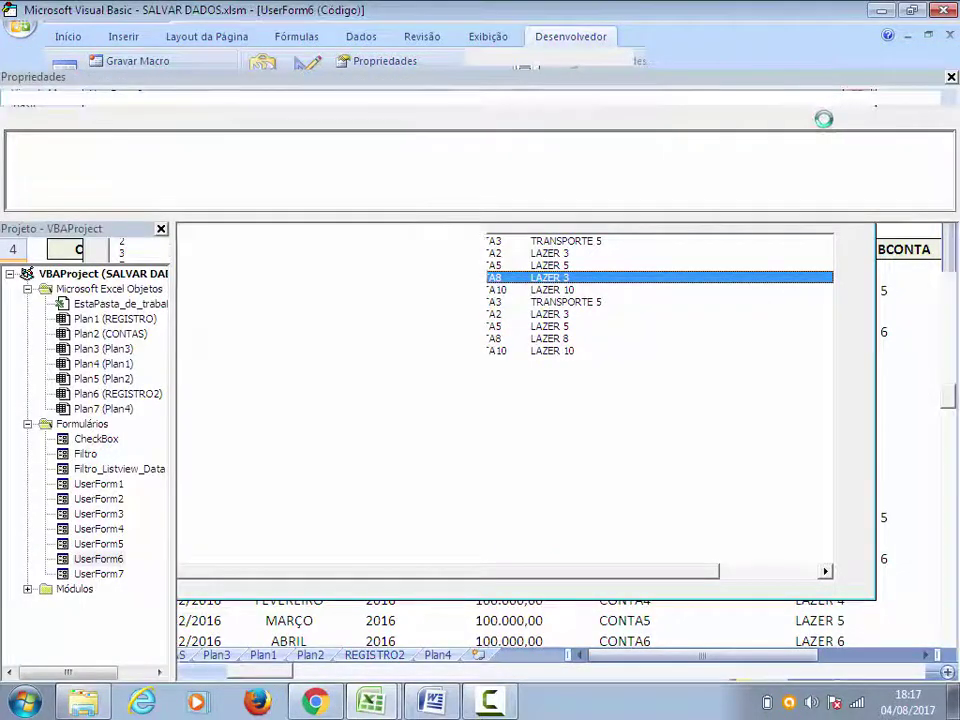
click(905, 352)
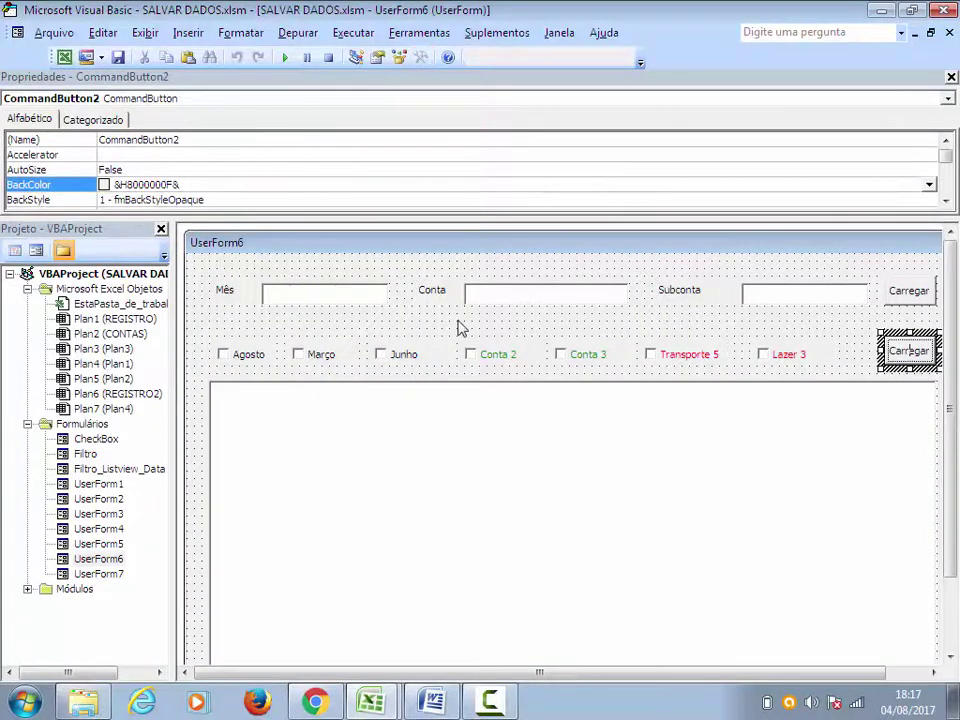
double_click(903, 355)
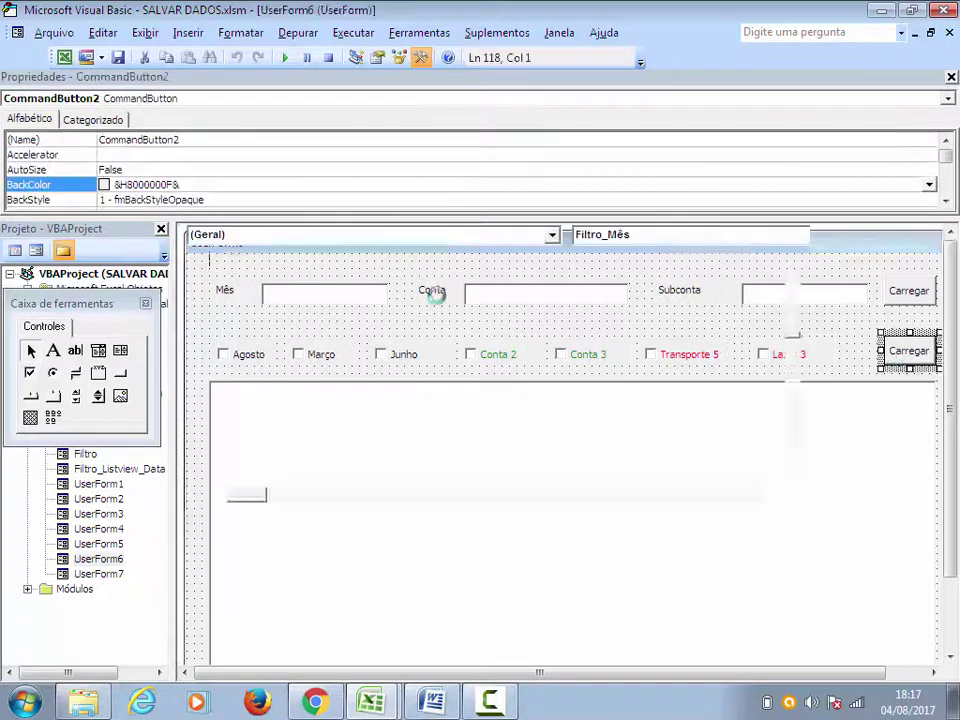
mouse_move(251, 270)
mouse_down()
mouse_move(297, 281)
mouse_move(212, 276)
mouse_move(205, 258)
mouse_up()
key(Delete)
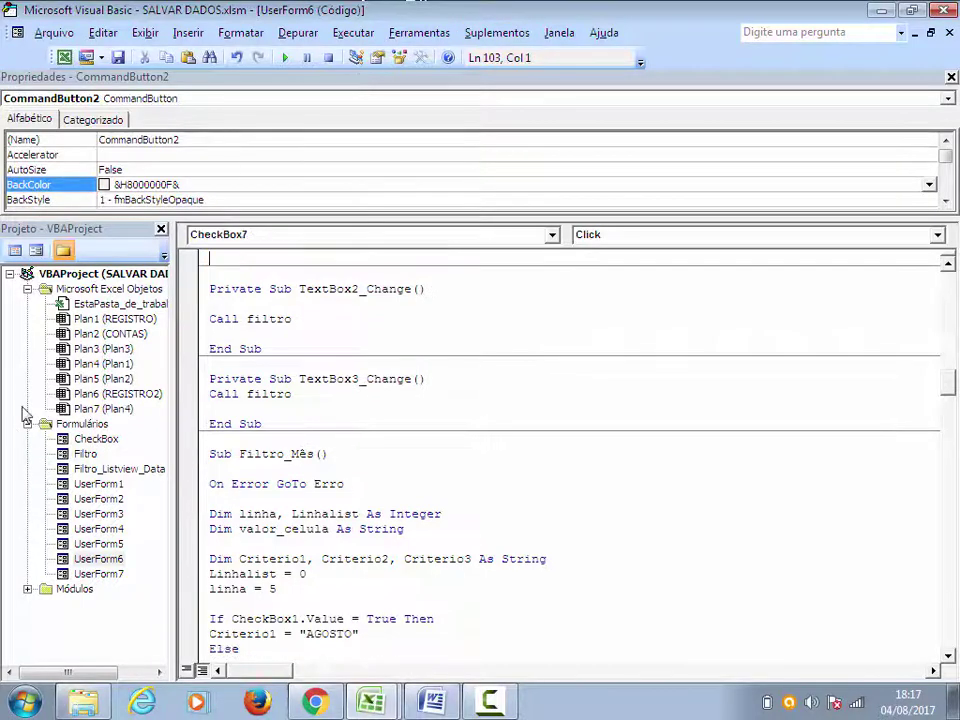
Open UserForm6's code and place the cursor above UserForm_Click
double_click(104, 562)
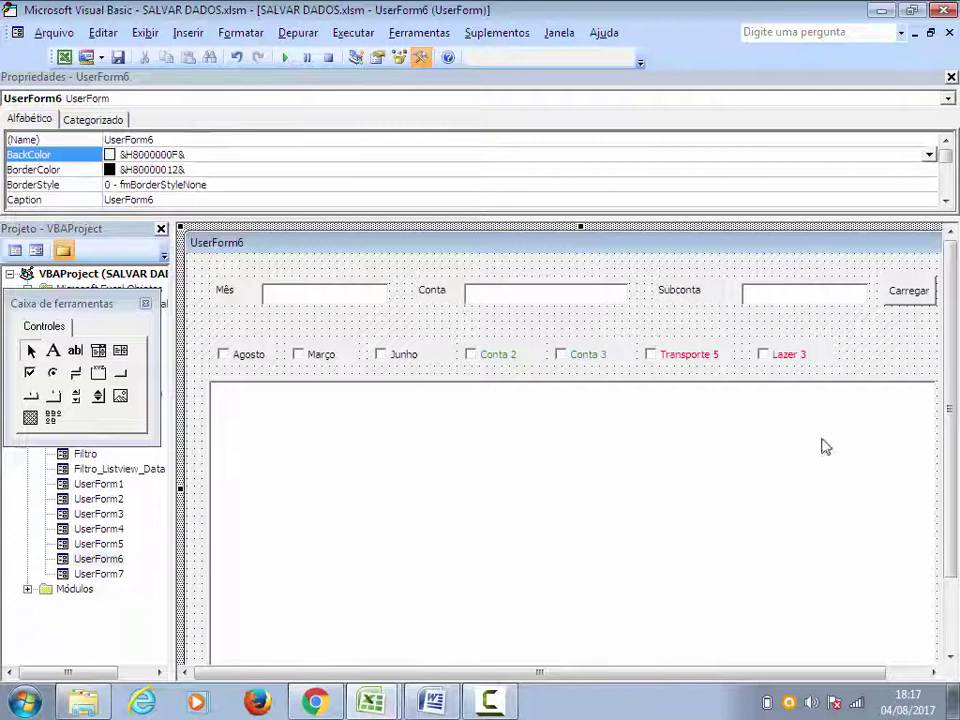
double_click(435, 327)
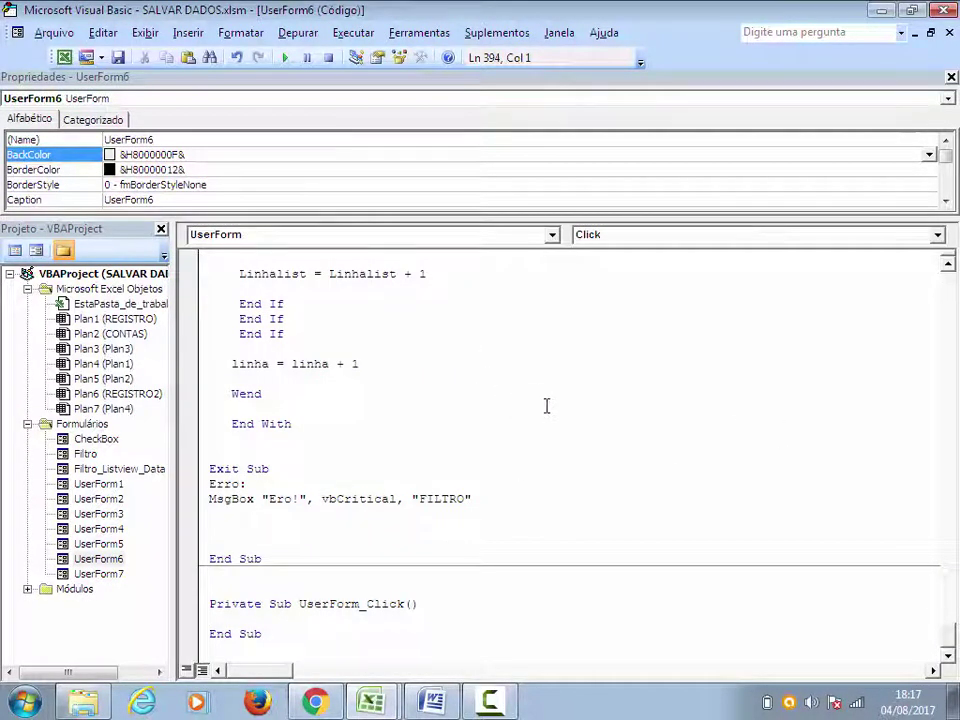
click(281, 586)
text(Sub F)
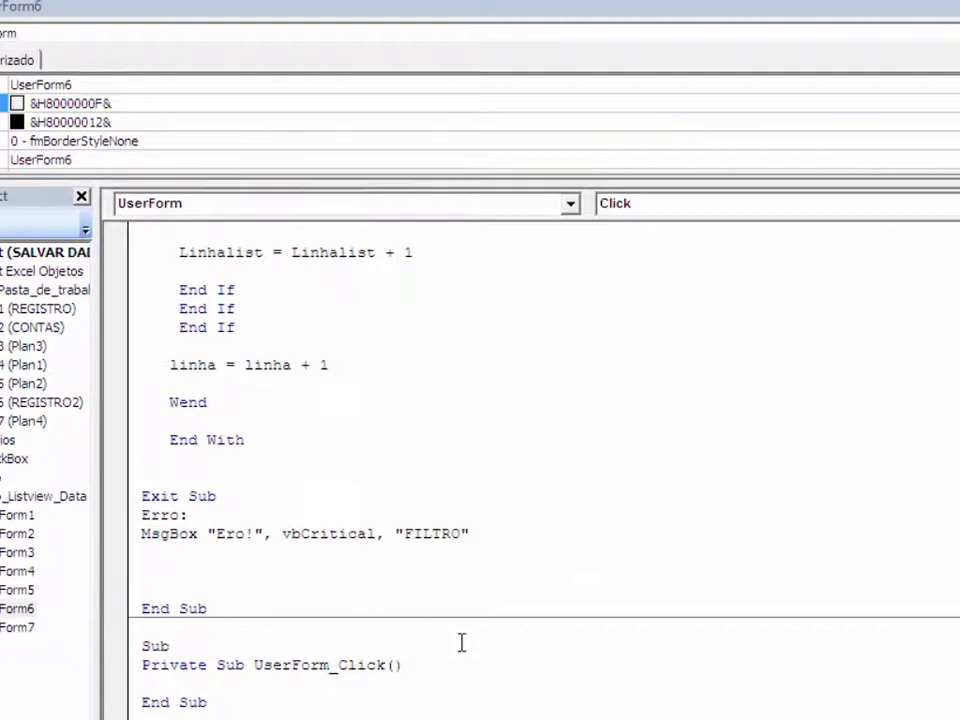
Create the Sub Filtro_Mes() procedure with a blank line inside
text(iltro)
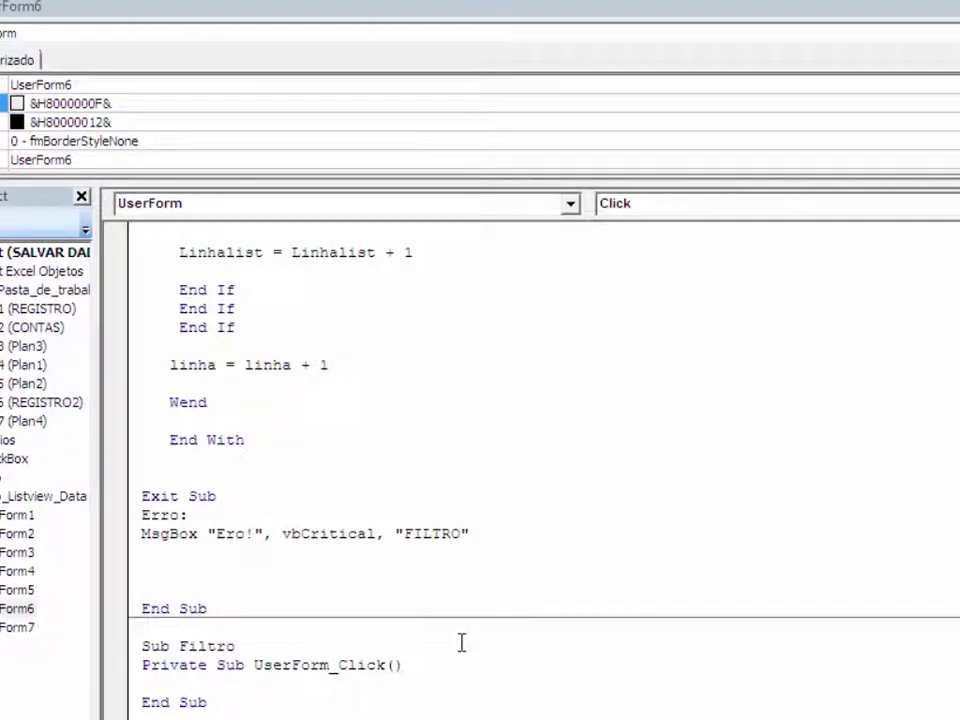
text(_M)
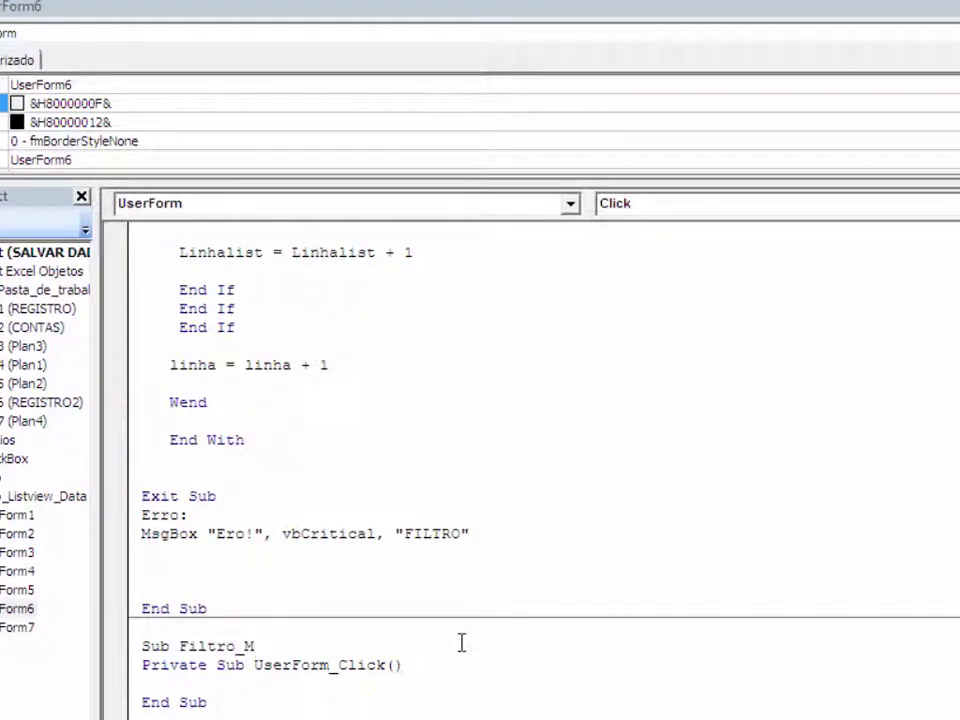
text(es)
key(BackSpace)
key(BackSpace)
text(es)
key(Return)
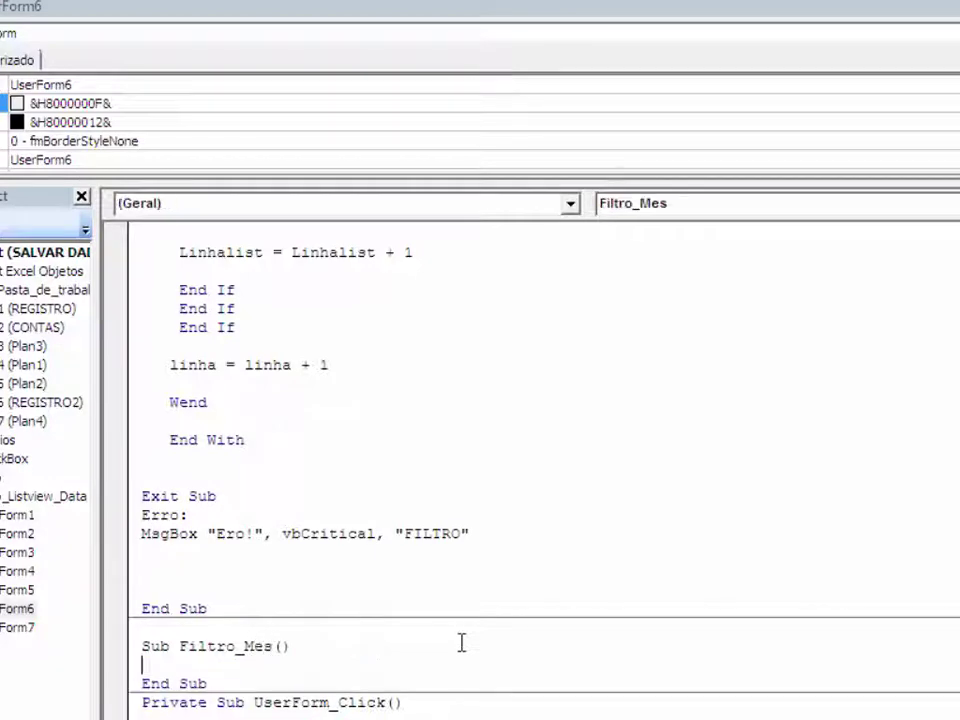
key(Return)
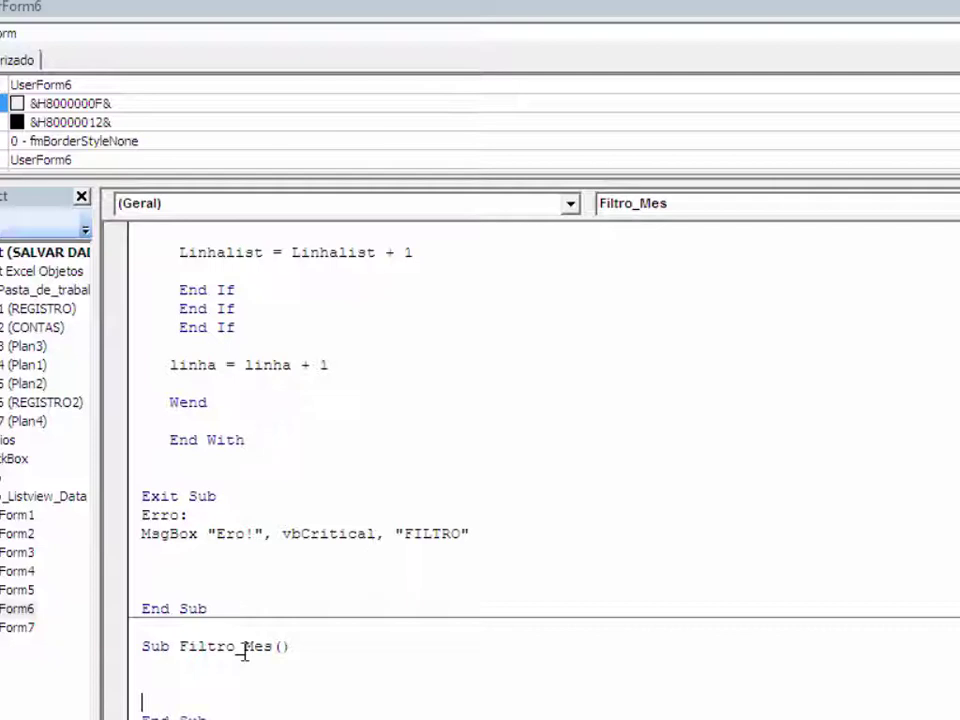
Add On Error GoTo Erro as the first line of Filtro_Mês
scroll(184, 681, down, 1)
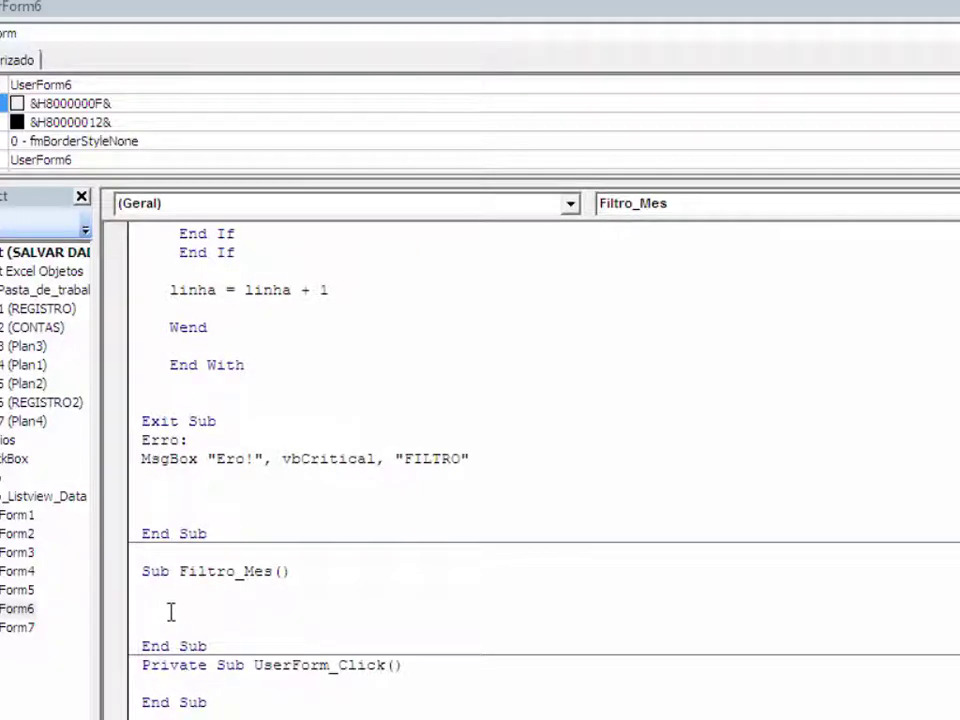
scroll(203, 608, up, 4)
scroll(208, 606, up, 6)
scroll(278, 604, up, 10)
scroll(300, 590, up, 5)
scroll(321, 583, up, 9)
scroll(321, 620, up, 5)
scroll(326, 578, up, 4)
scroll(326, 577, up, 10)
scroll(328, 578, up, 4)
scroll(343, 574, up, 5)
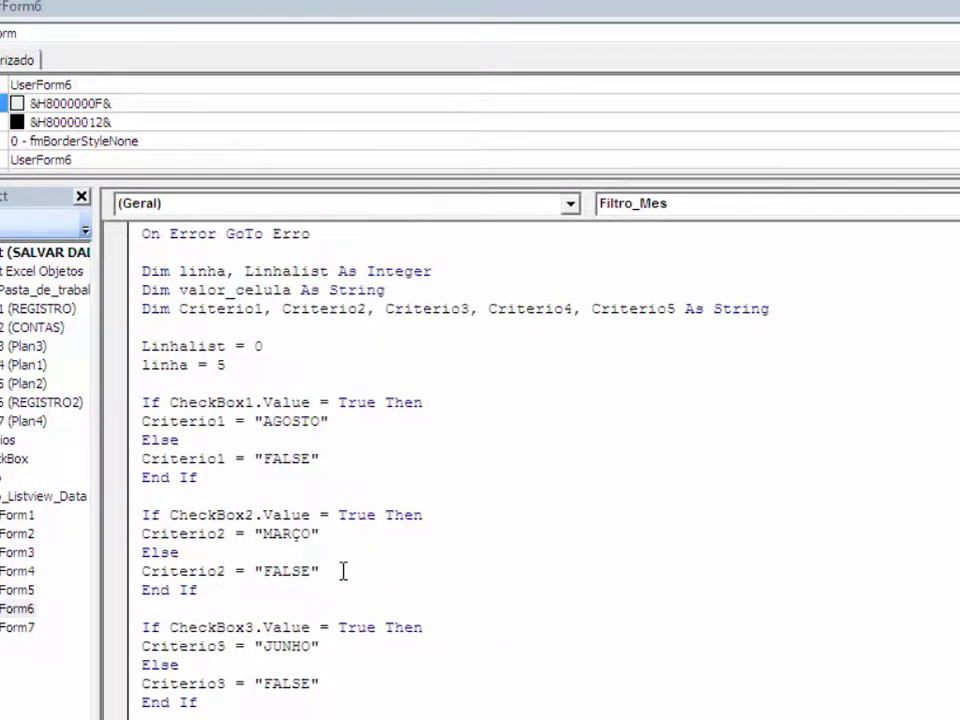
scroll(341, 570, up, 3)
scroll(364, 437, up, 6)
scroll(390, 456, up, 10)
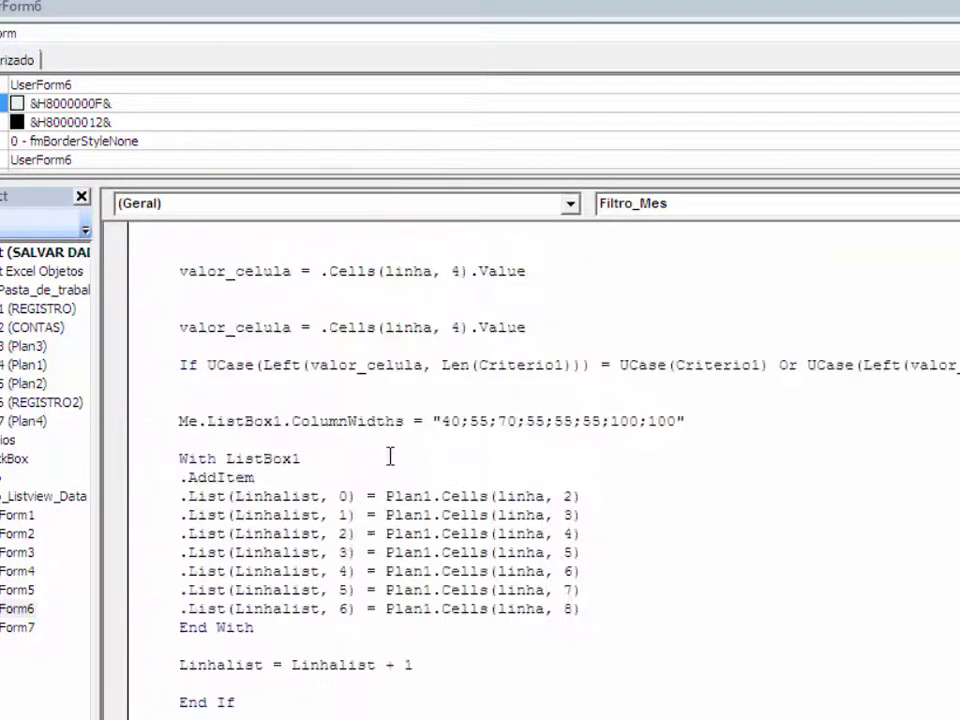
scroll(396, 456, up, 7)
scroll(412, 466, up, 4)
scroll(420, 468, up, 8)
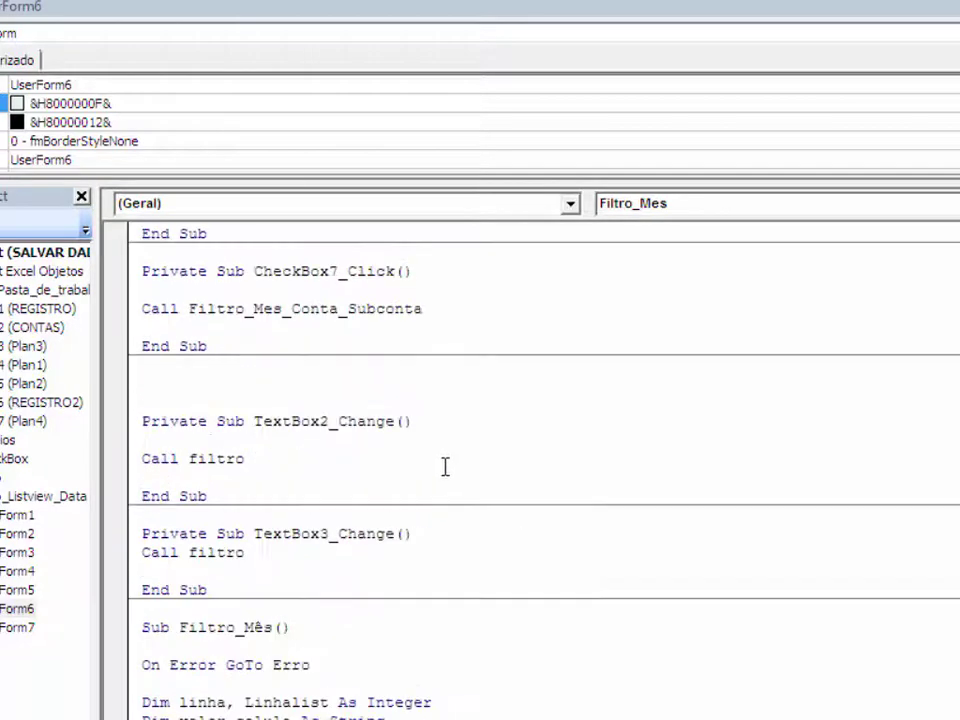
scroll(460, 465, down, 4)
scroll(484, 437, down, 6)
scroll(545, 437, up, 4)
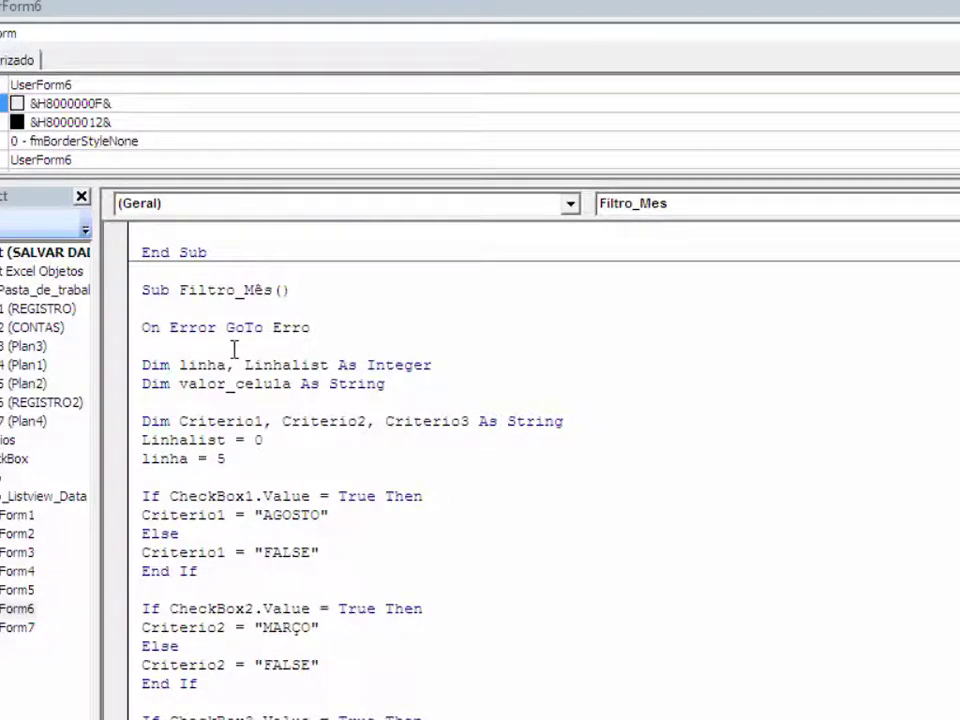
scroll(255, 326, down, 2)
scroll(240, 293, up, 1)
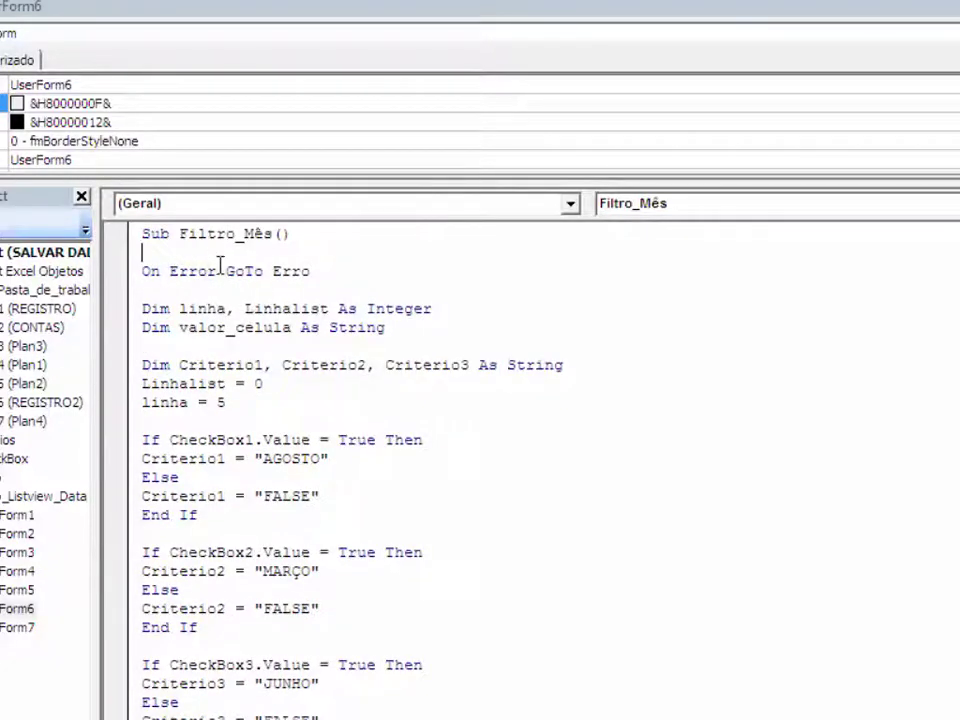
key(Return)
key(Return)
key(Return)
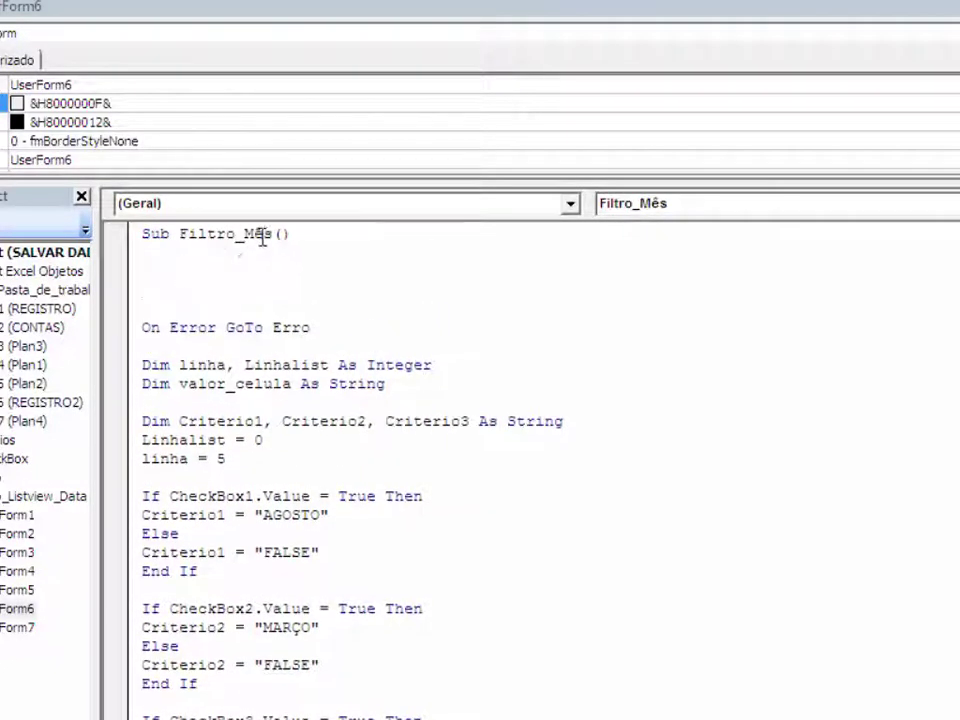
click(153, 276)
text(n err)
text(ot)
text(rro)
key(Return)
key(Return)
Add an Erro: label with MsgBox "Erro Filtro!", vbCritical, "ERRO"
key(Return)
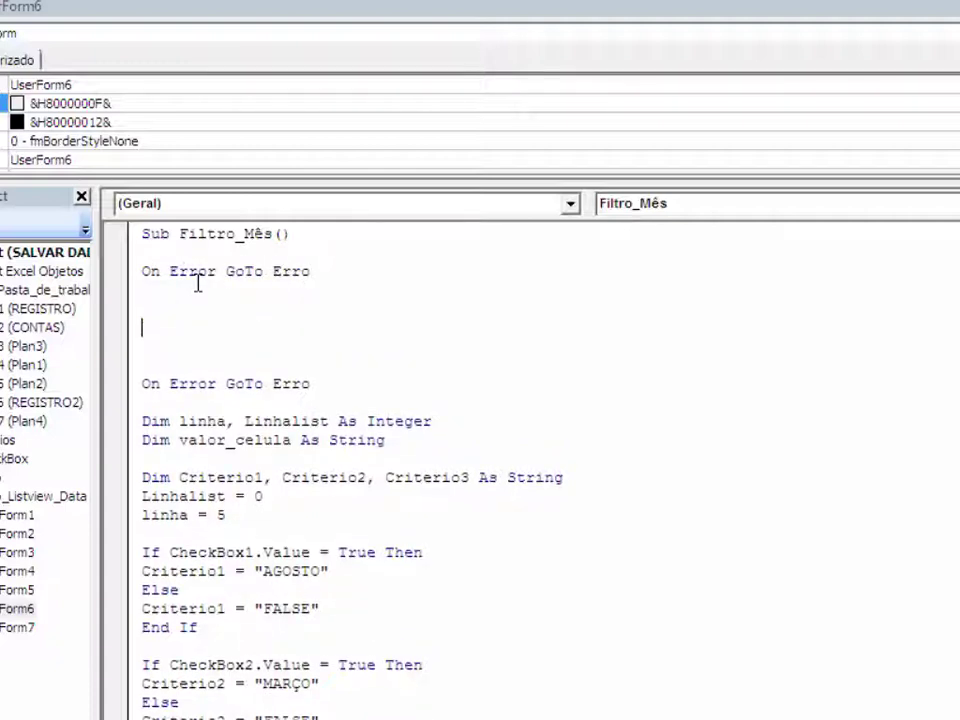
text(rro:)
key(Return)
text(Msf)
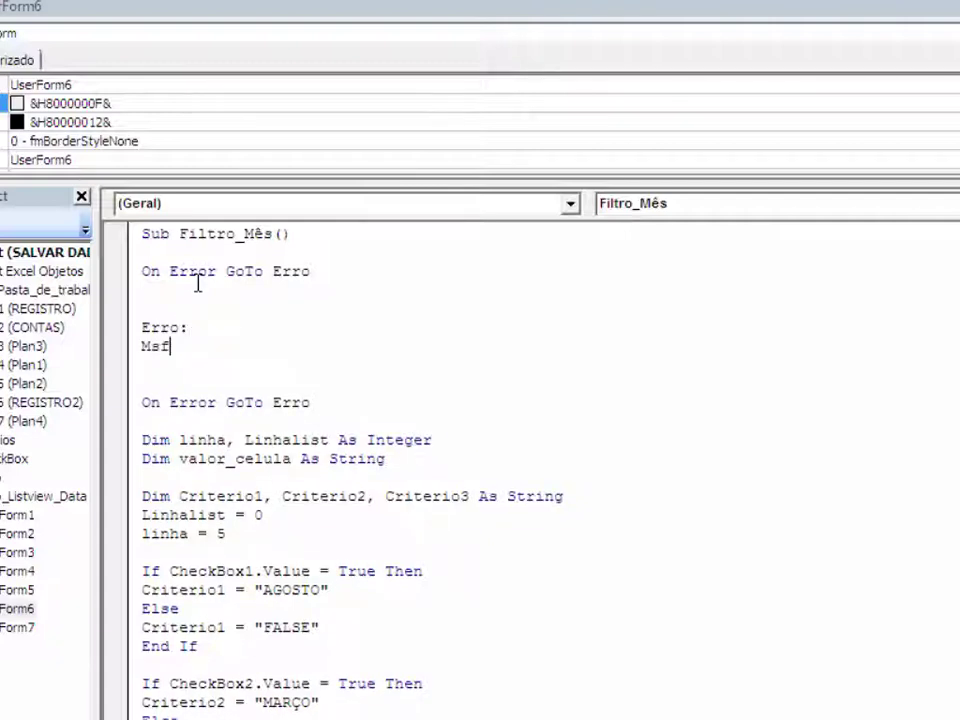
key(BackSpace)
text(gbox )
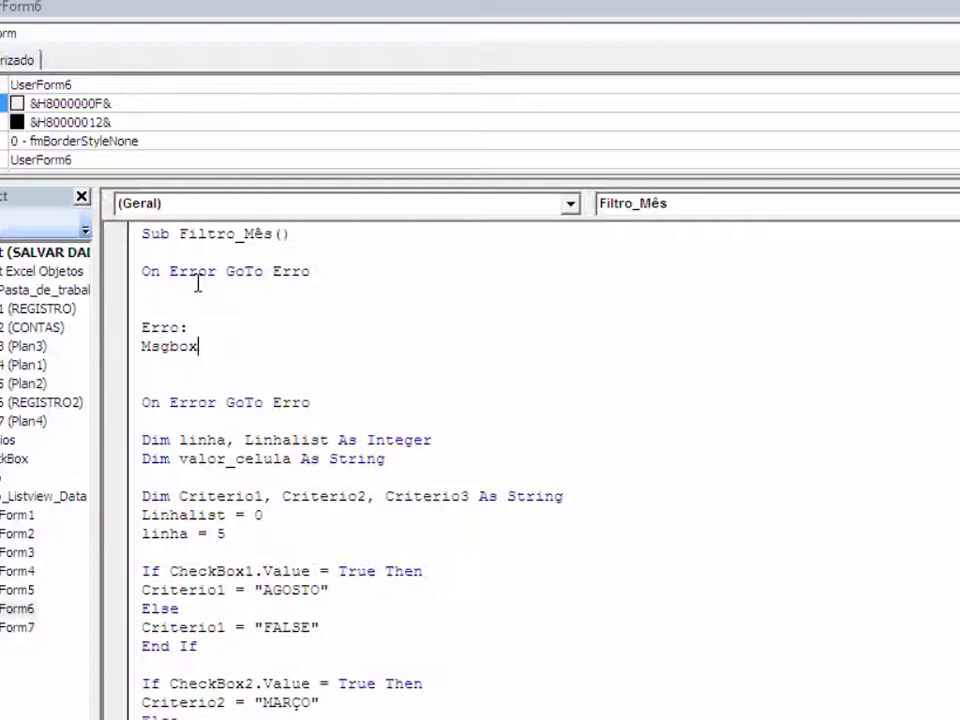
text(")
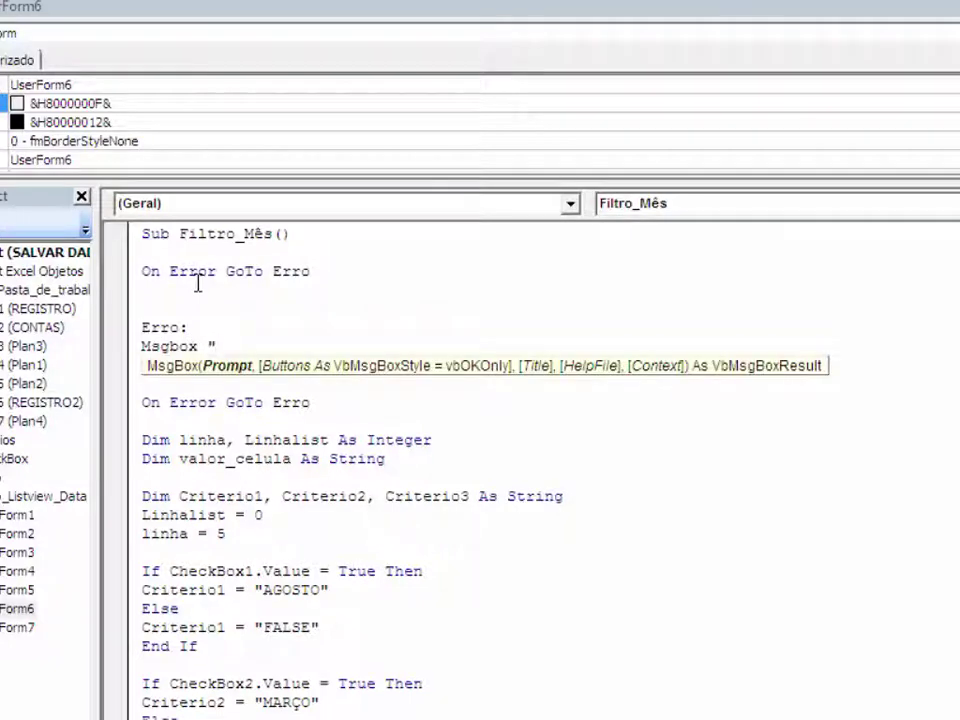
text(Erro Filtro!")
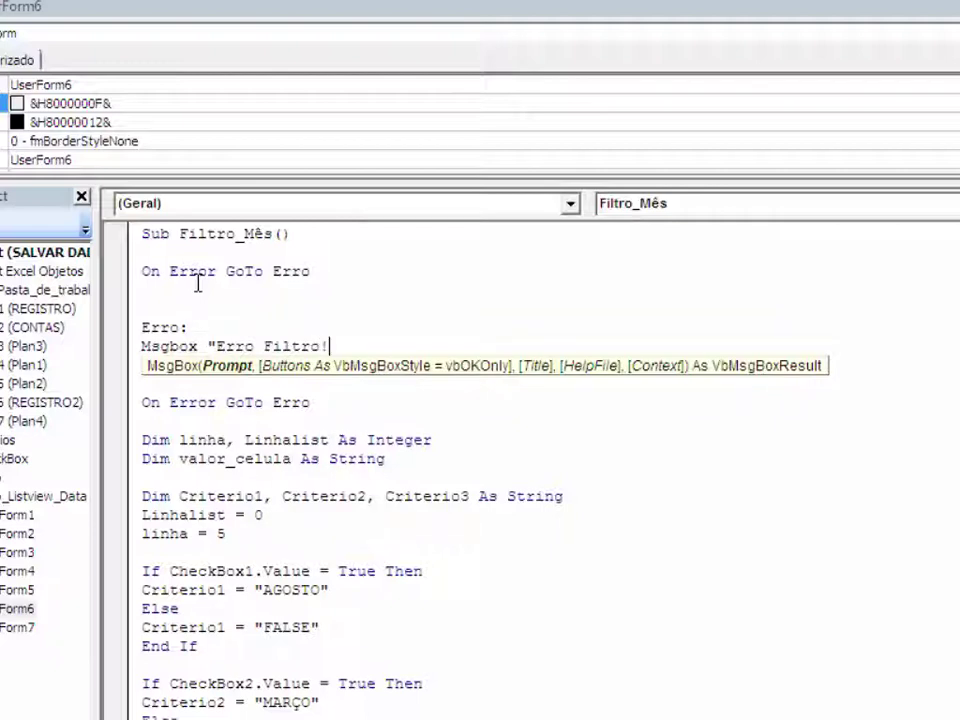
text(,vb)
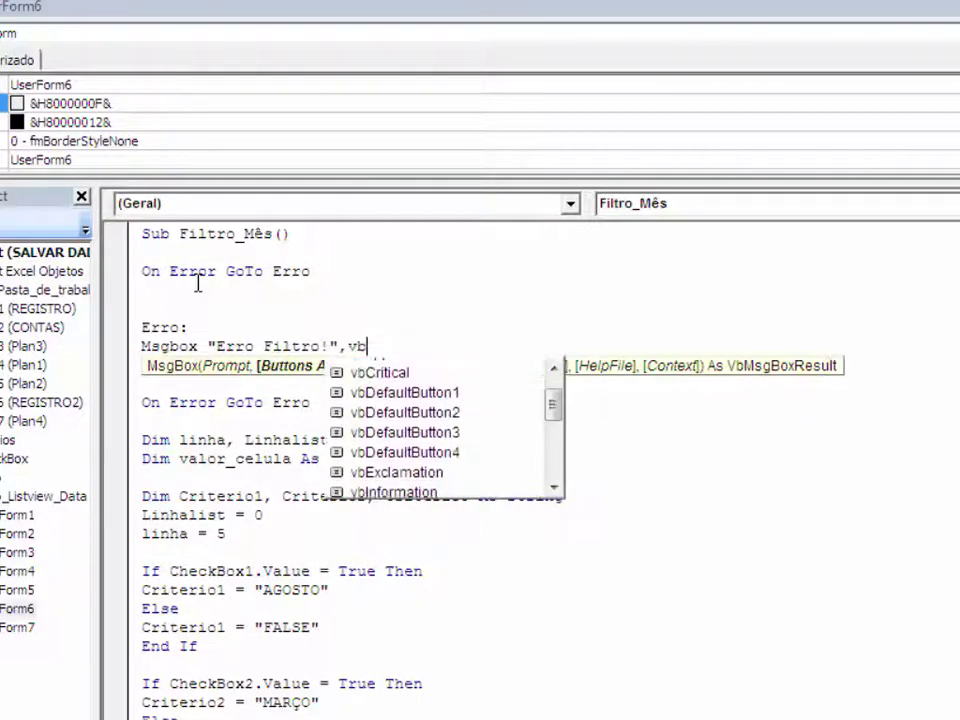
text(Critical,)
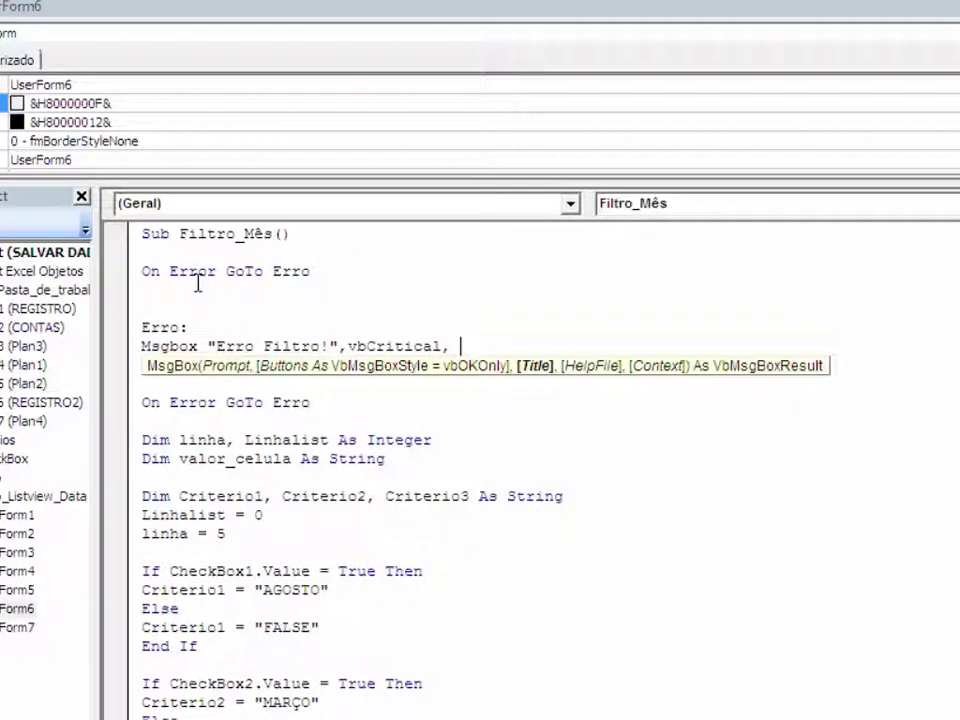
text( "ERRO)
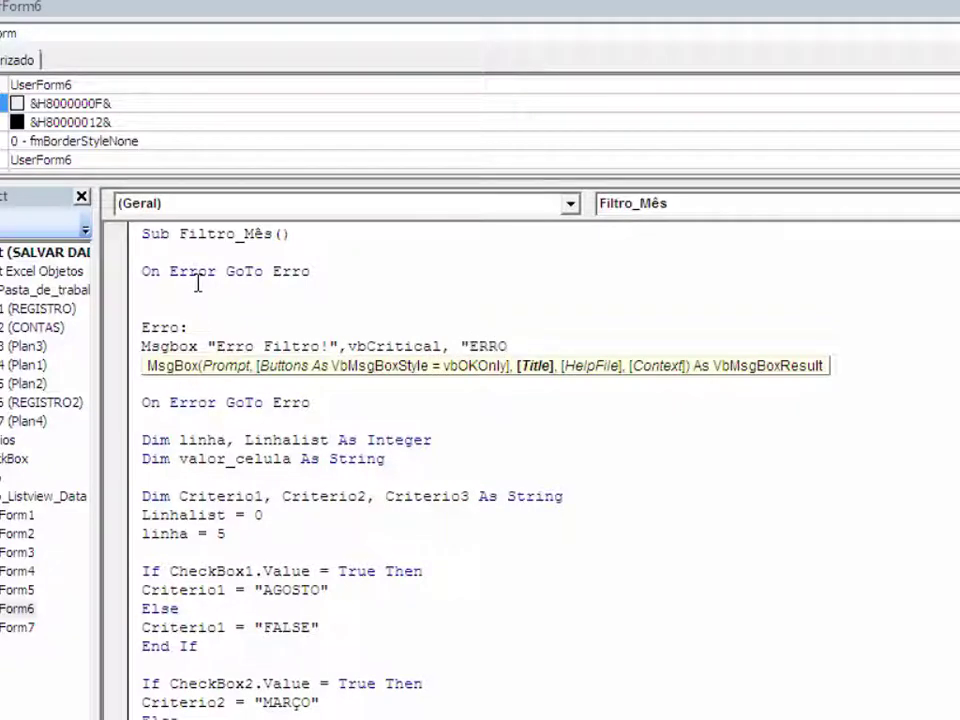
key(Return)
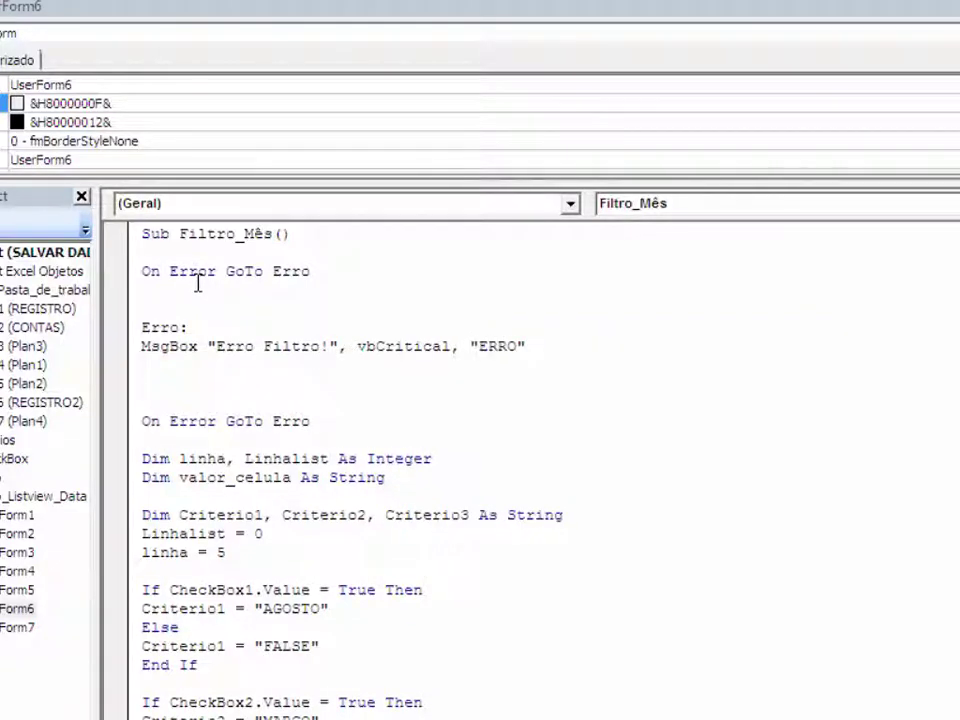
click(183, 296)
Declare linha and linhalist As Integer, valor_celula and Criterio1–Criterio3 As String
key(Return)
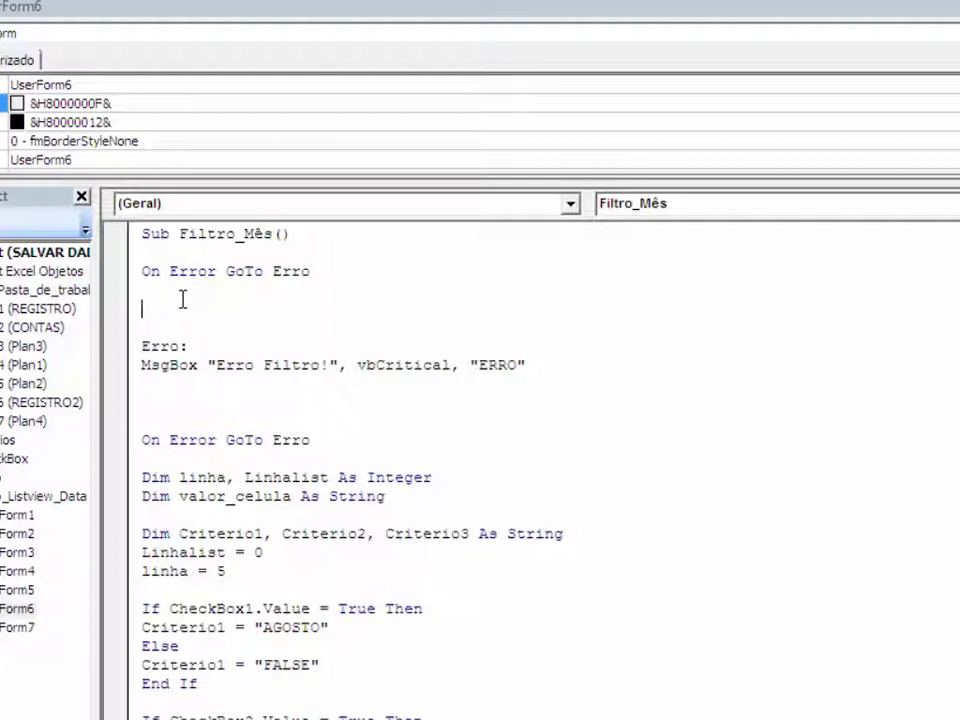
text(D)
text(im )
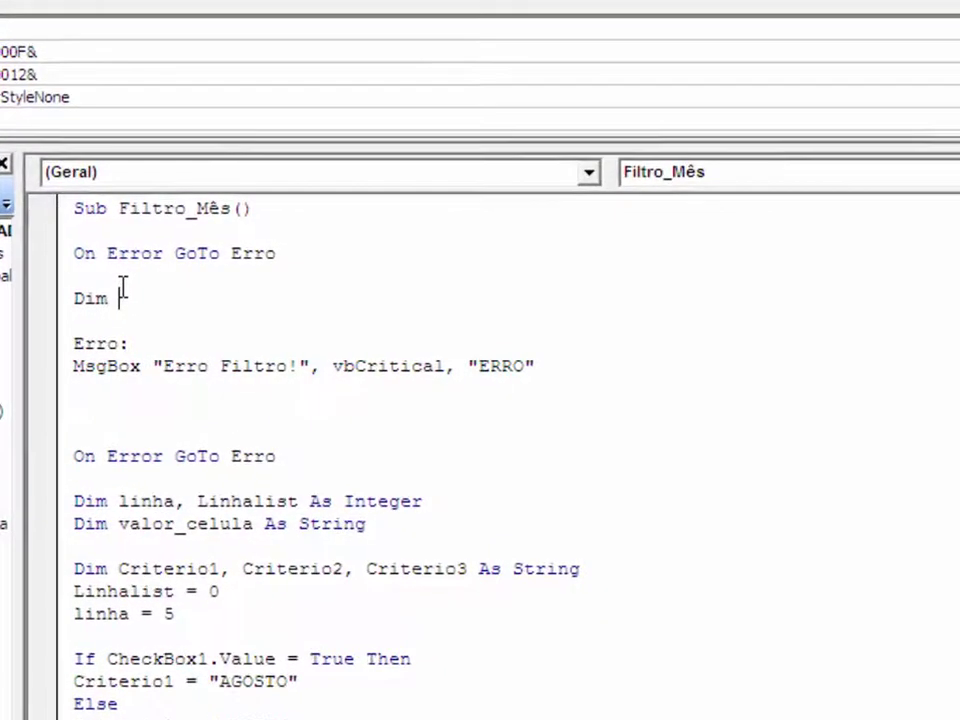
text(linha )
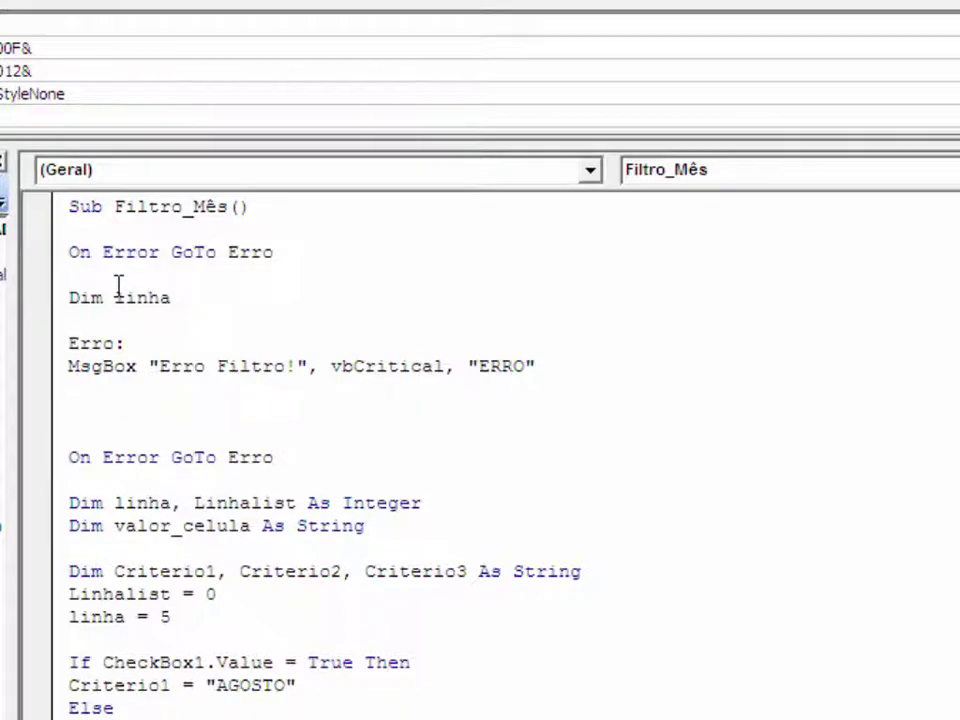
text(, linhalist)
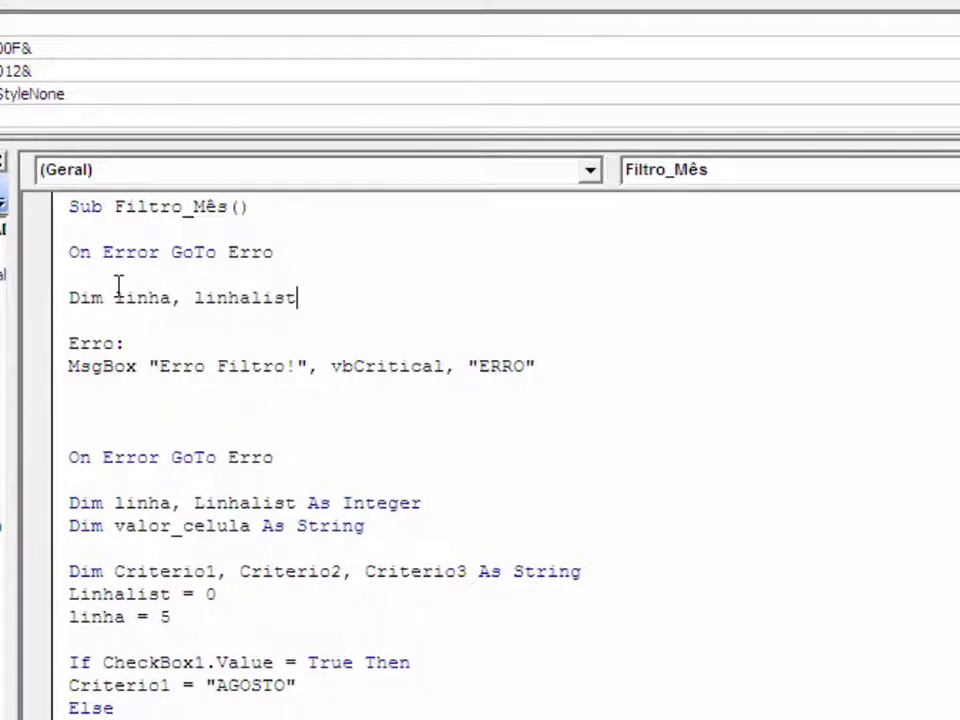
text(as in)
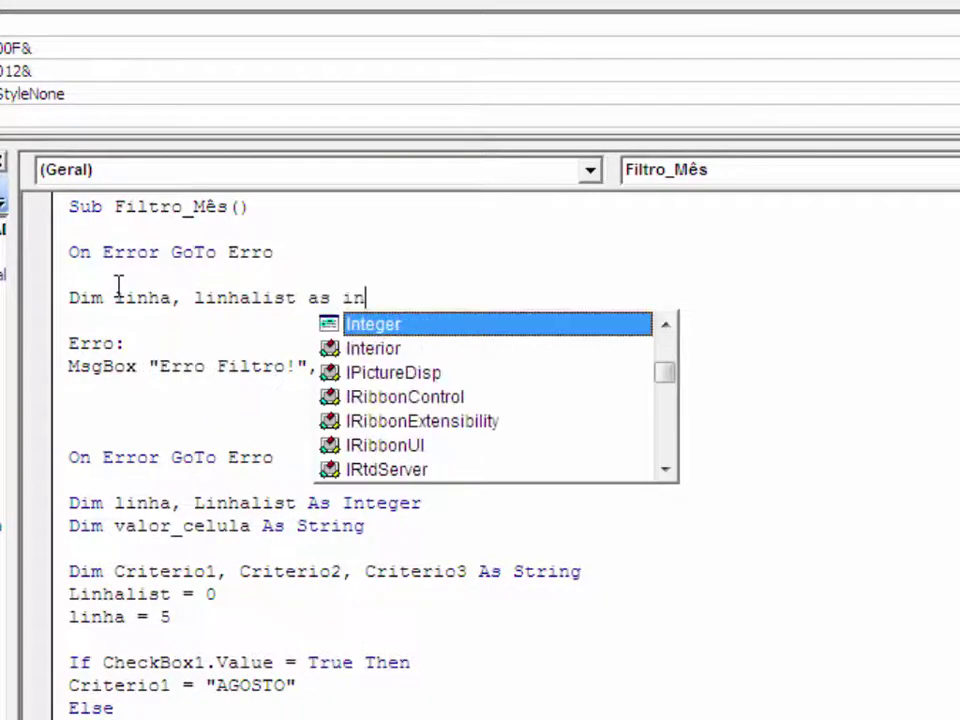
key(Return)
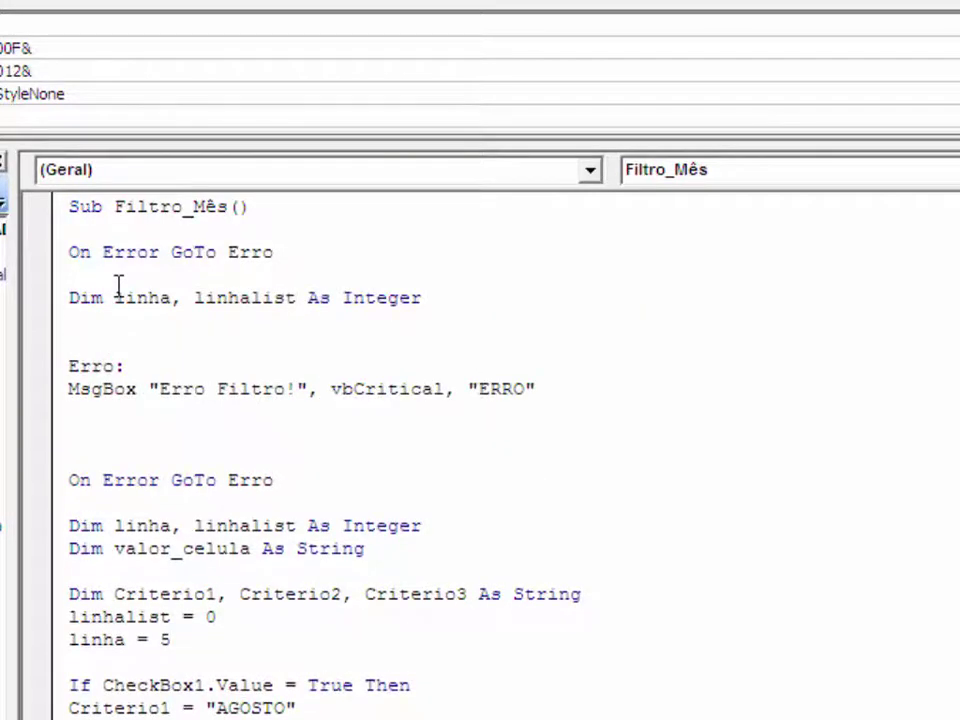
text(Dim valor_celula as )
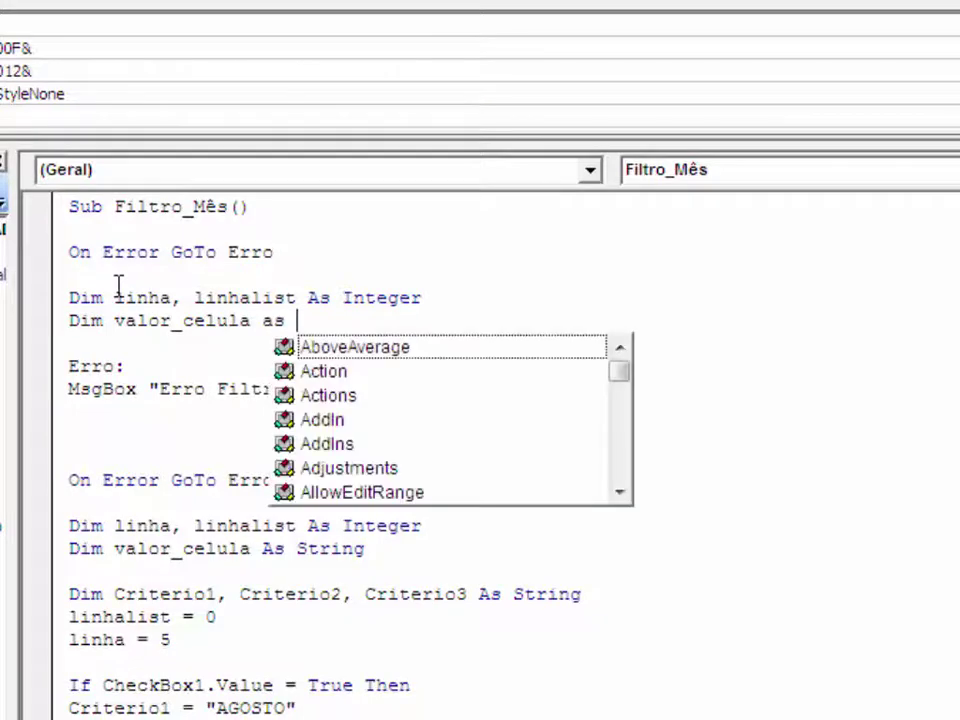
text(stri)
key(Return)
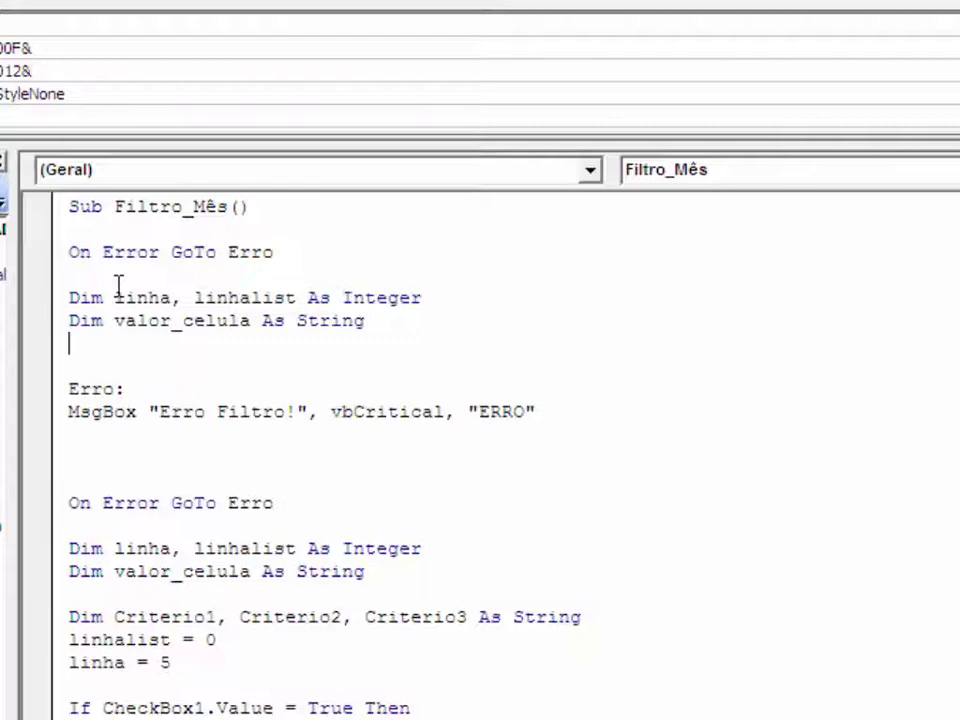
text(Dim )
text(Criterio)
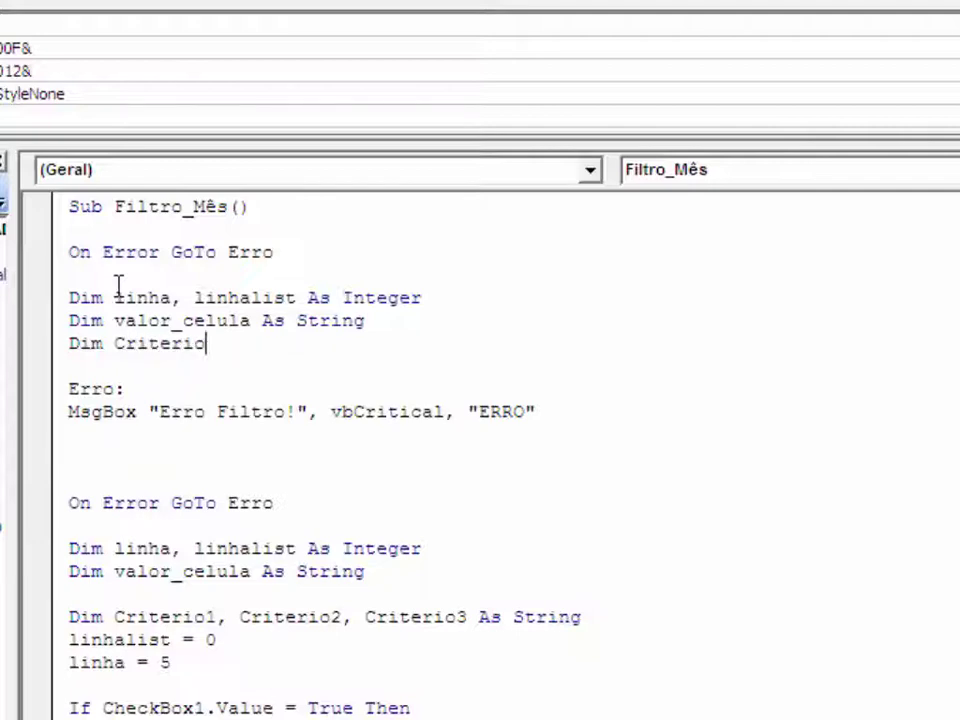
text(1, Criterio2,)
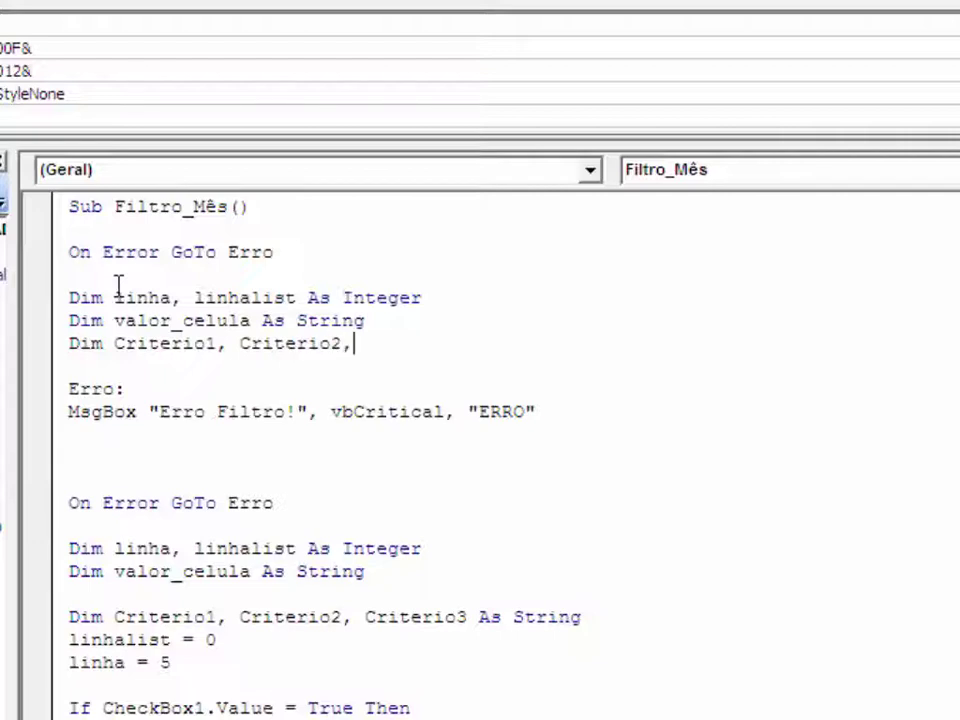
text(iterio3as )
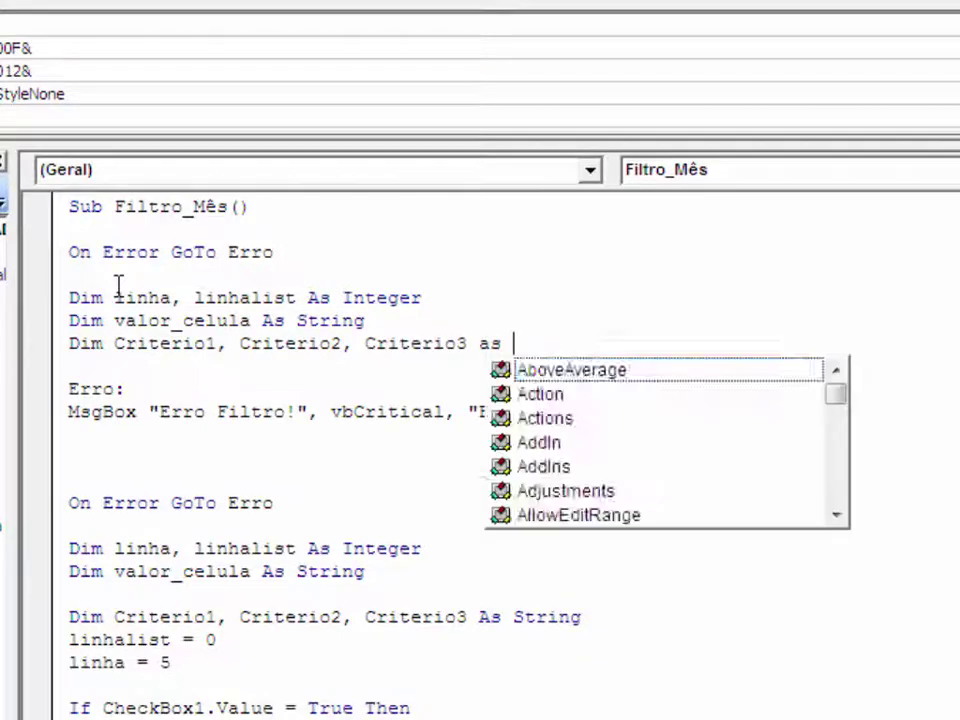
text(strin)
key(Return)
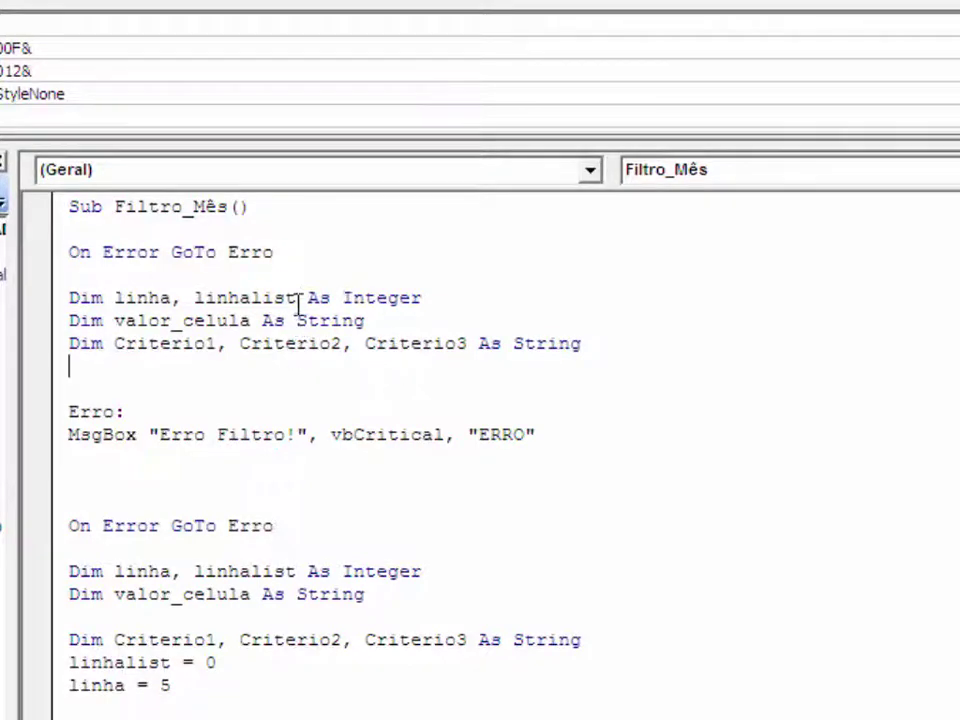
Add linhalist = 0 below the declarations and begin a linha line
drag(294, 297, 194, 297)
key(ctrl+c)
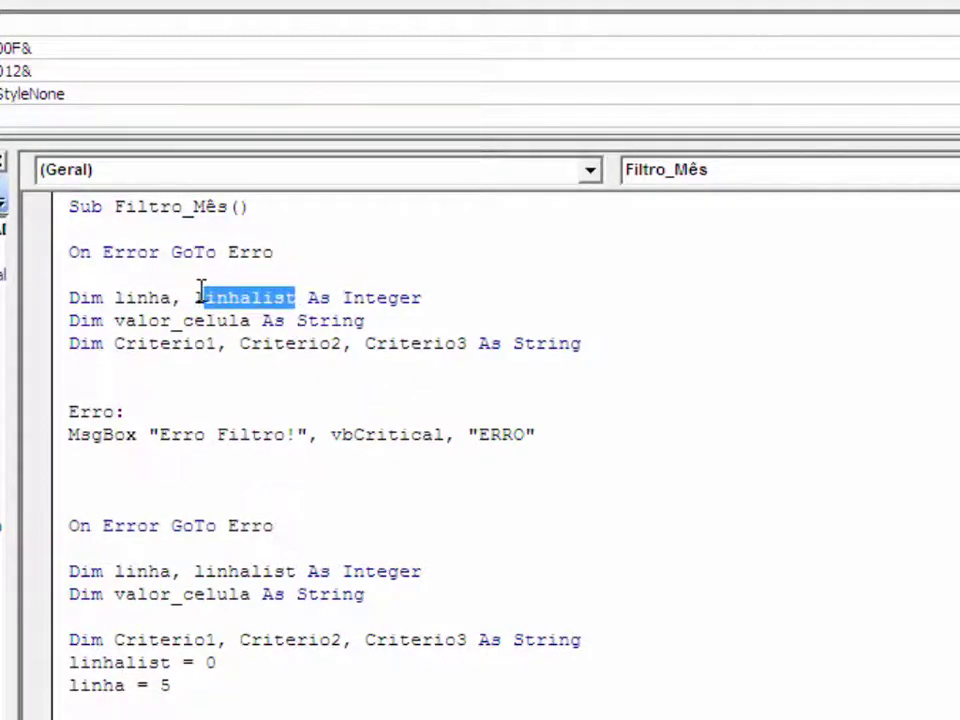
click(104, 369)
key(ctrl+v)
text(= 0)
key(Return)
text(linha)
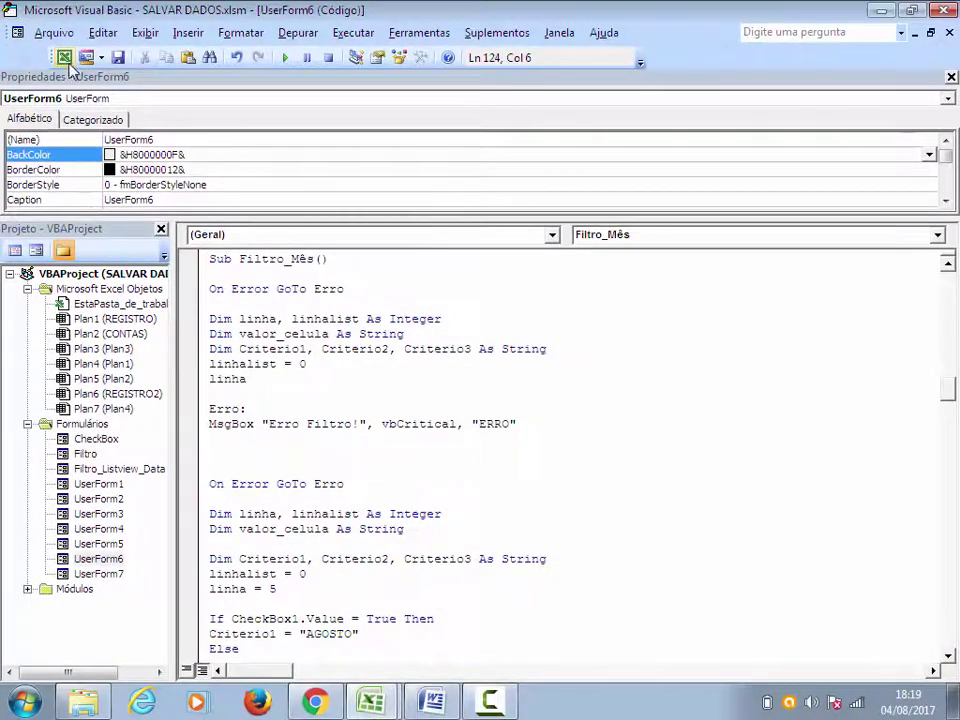
click(62, 57)
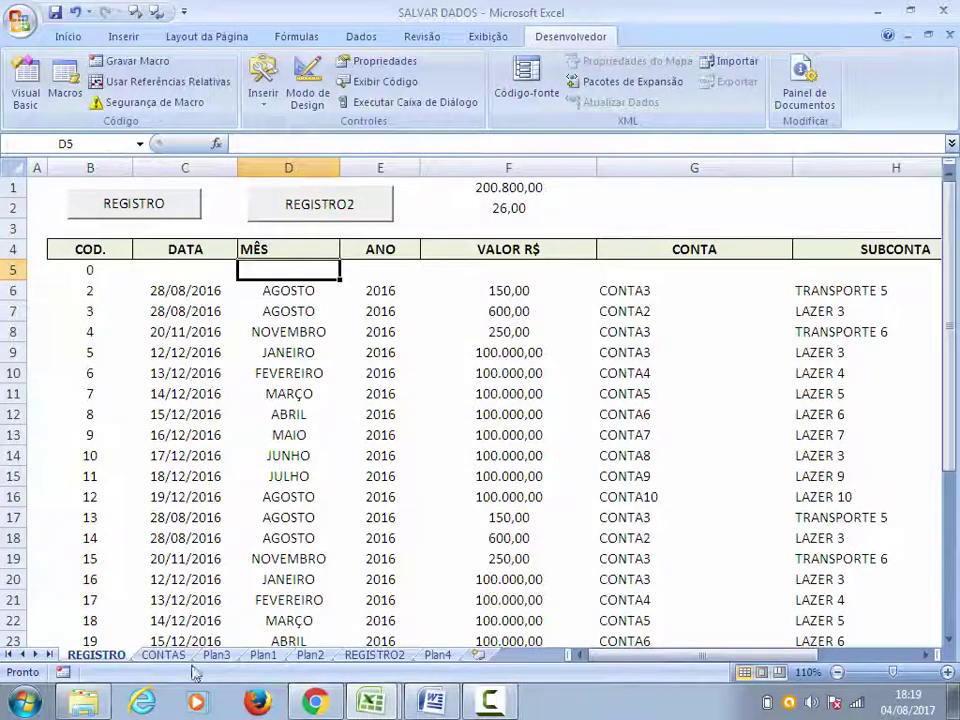
click(12, 270)
click(375, 708)
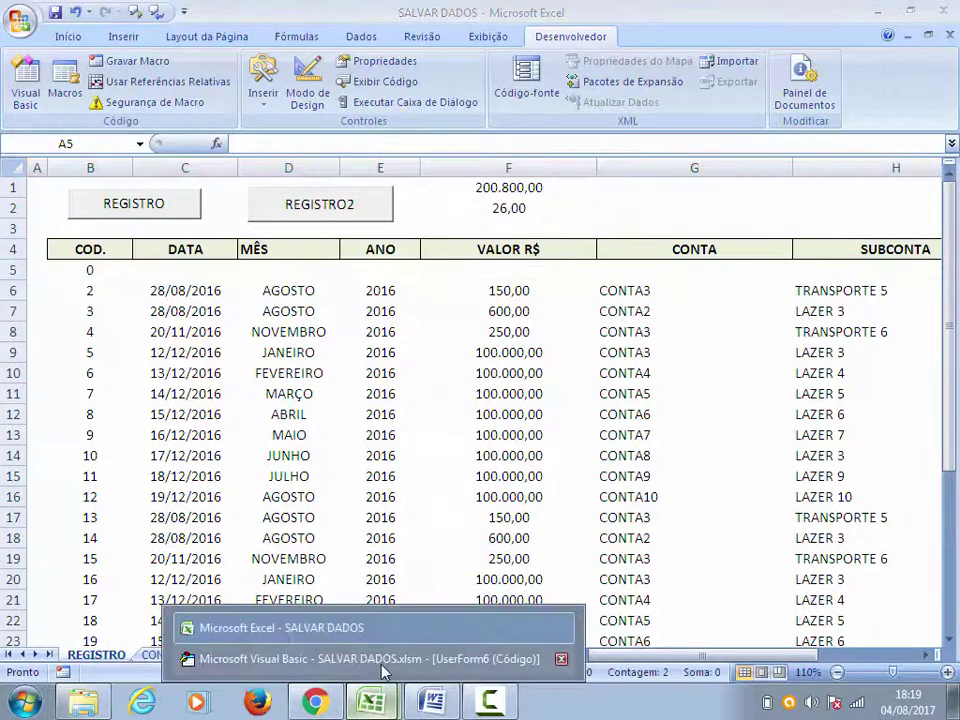
click(368, 662)
Set linha = 5 and remove the duplicated Dim and On Error GoTo Erro lines
text(=)
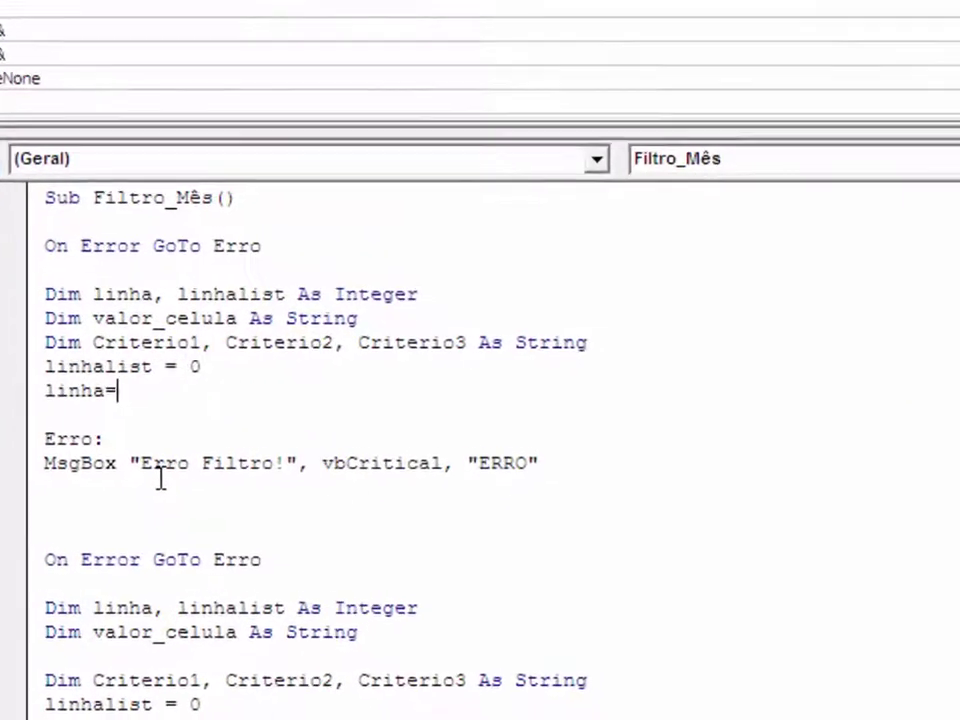
text( 5)
click(143, 425)
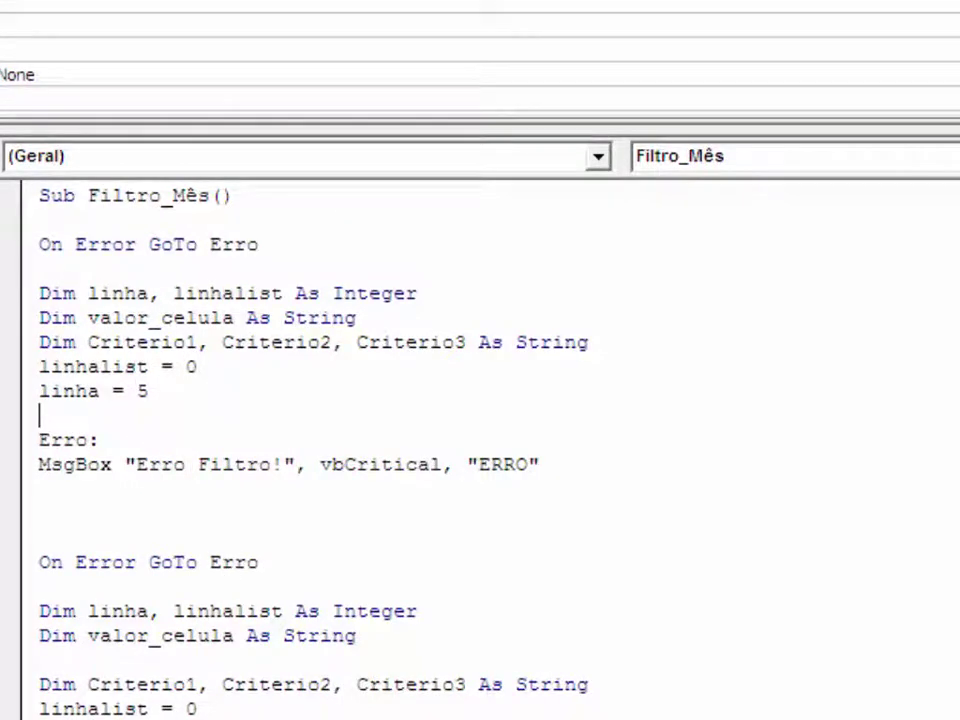
drag(205, 710, 36, 606)
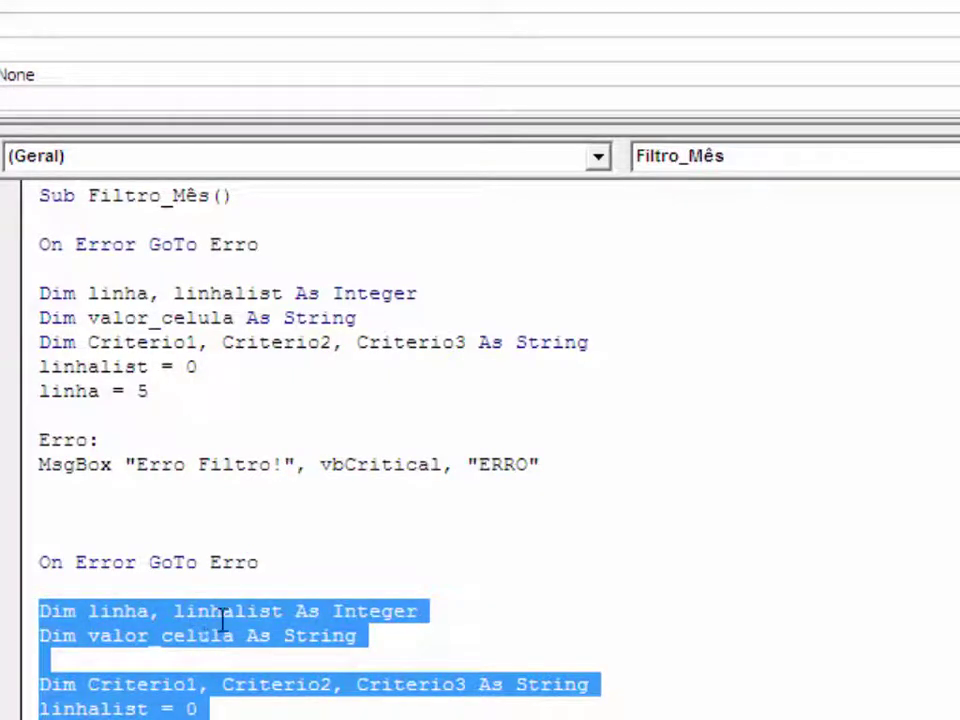
key(ctrl+x)
drag(292, 562, 38, 562)
key(ctrl+x)
click(79, 514)
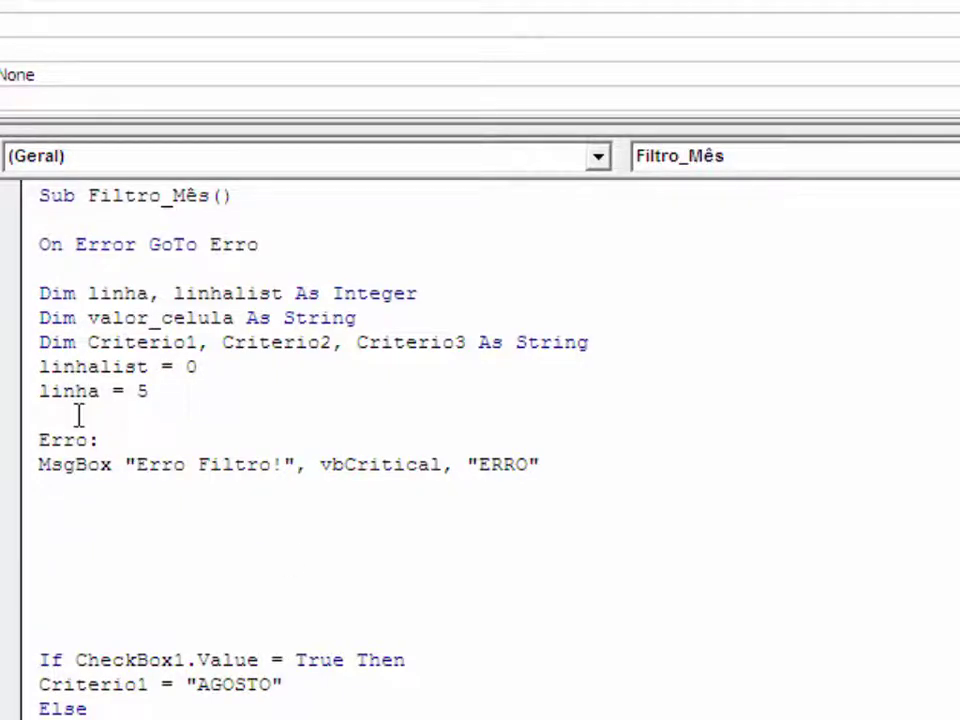
key(Return)
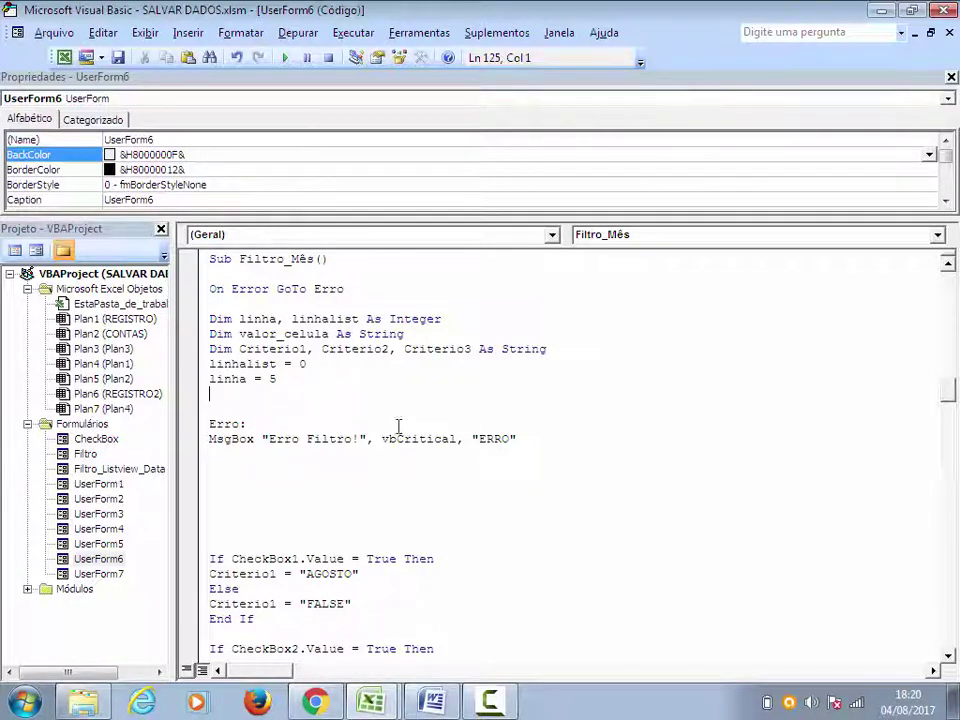
In UserForm6's design, confirm the Agosto checkbox's control name is CheckBox1
double_click(100, 559)
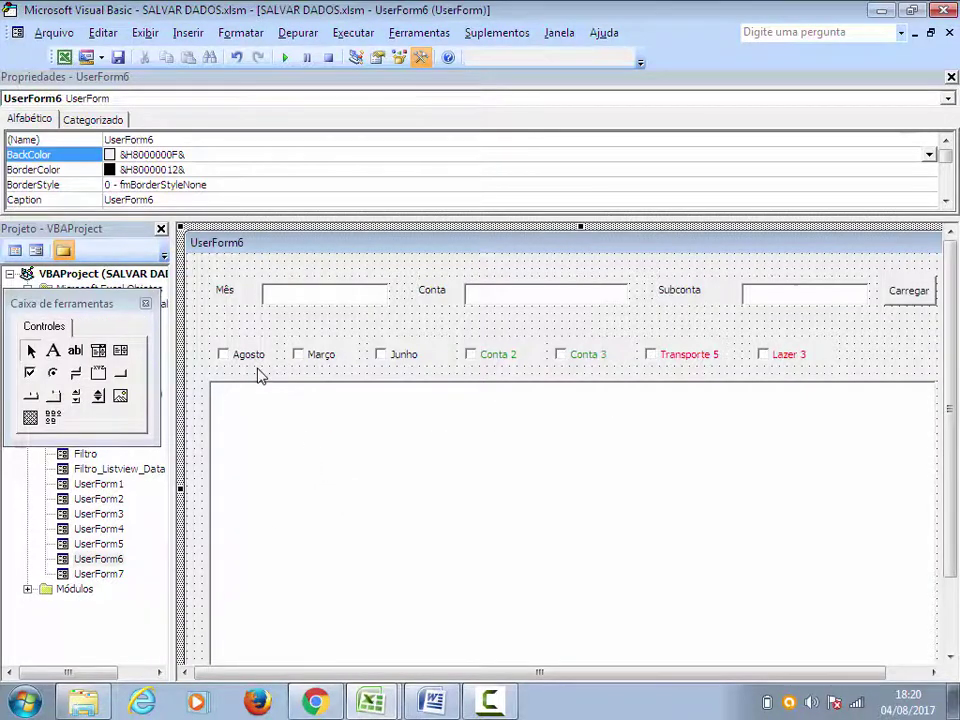
click(243, 362)
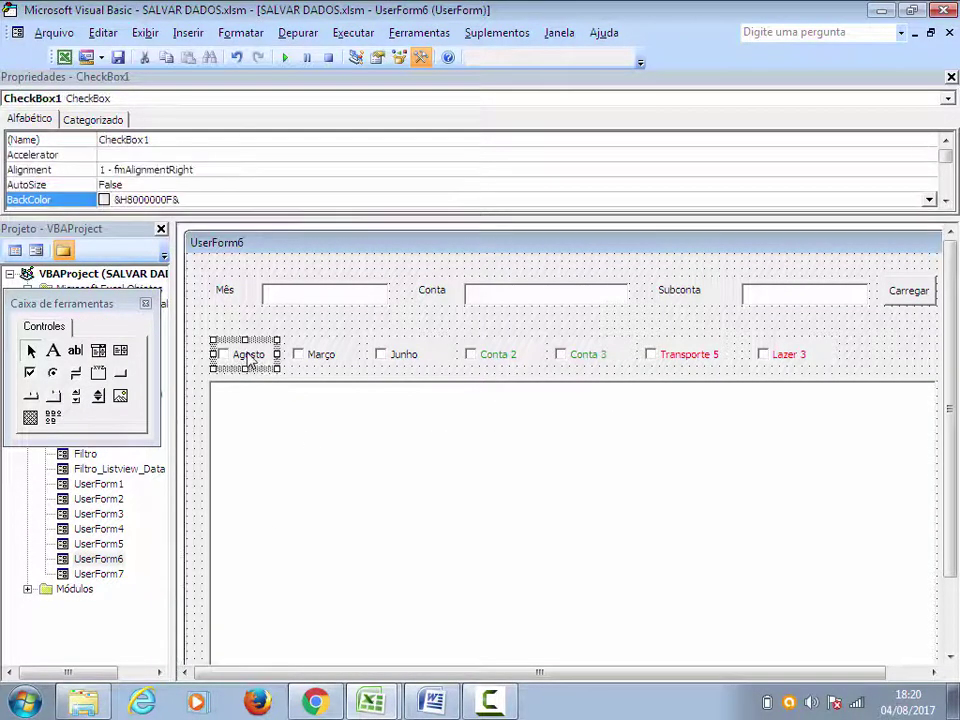
click(25, 140)
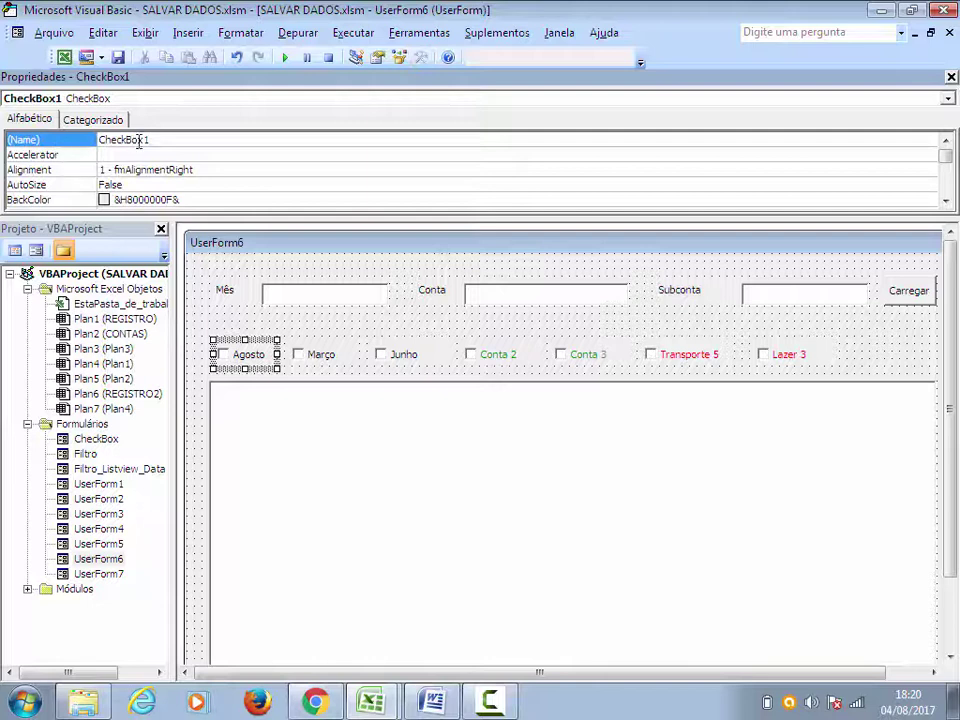
click(290, 336)
click(253, 364)
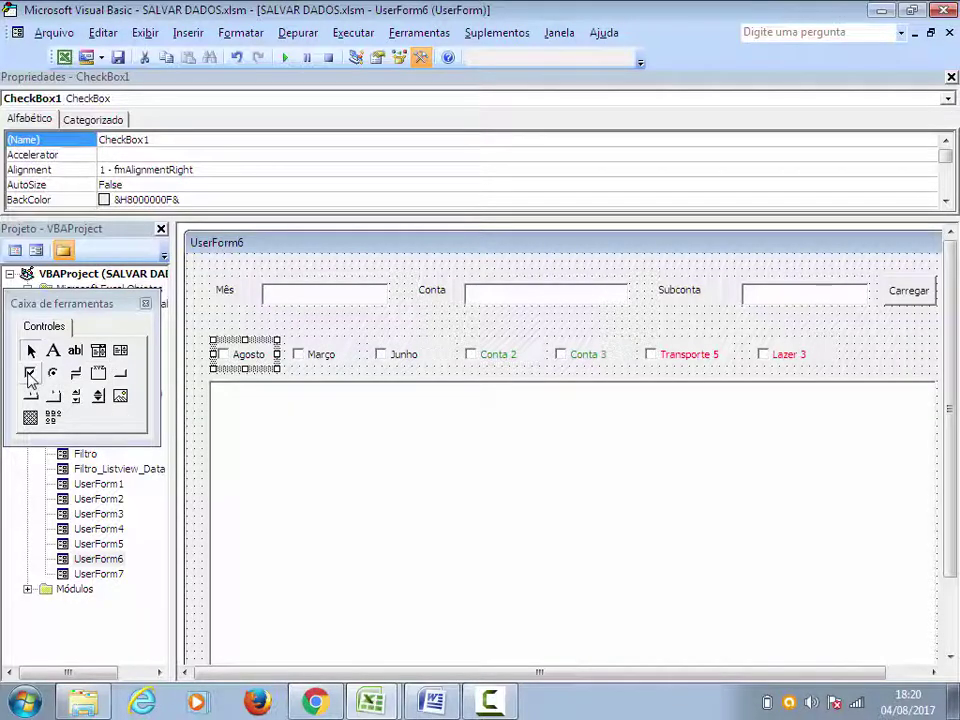
Draw and delete a test checkbox, then open the form's UserForm_Click code
click(29, 375)
drag(251, 311, 392, 338)
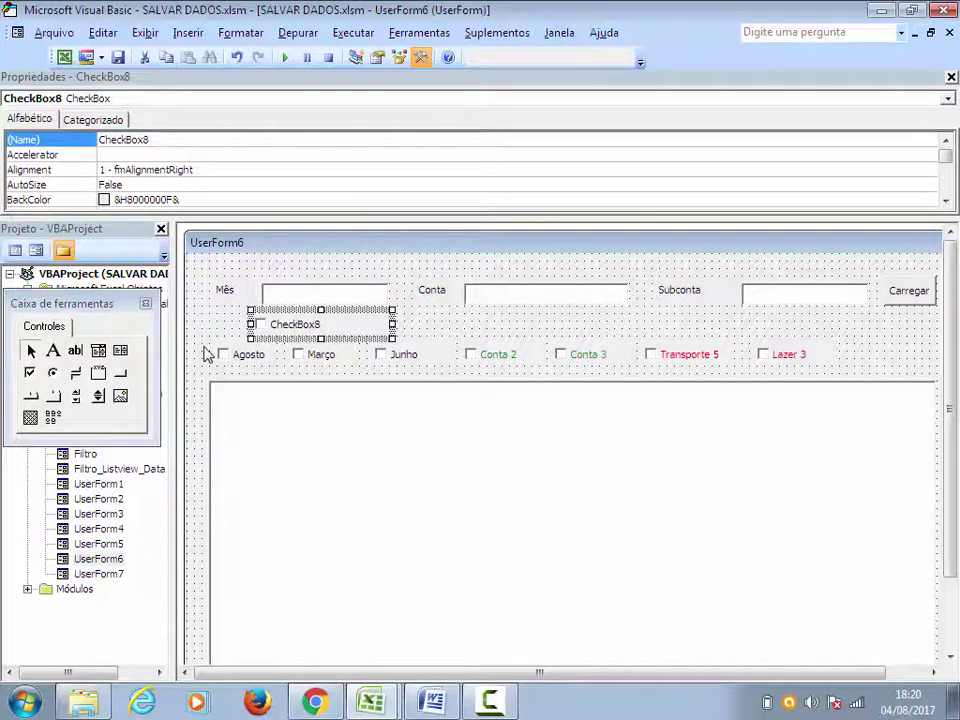
key(Delete)
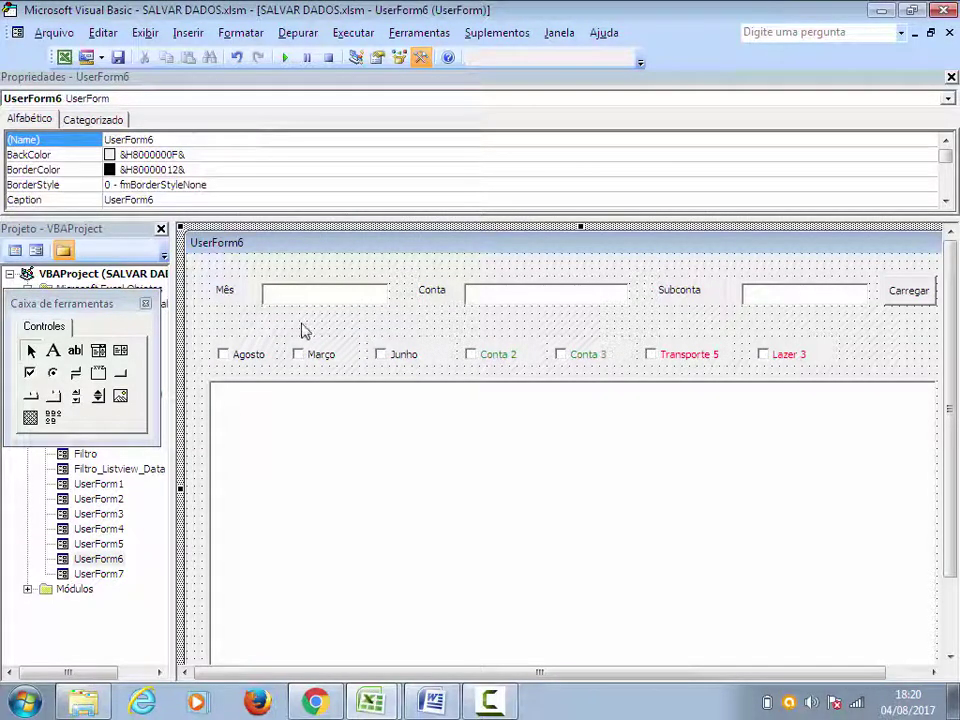
double_click(299, 328)
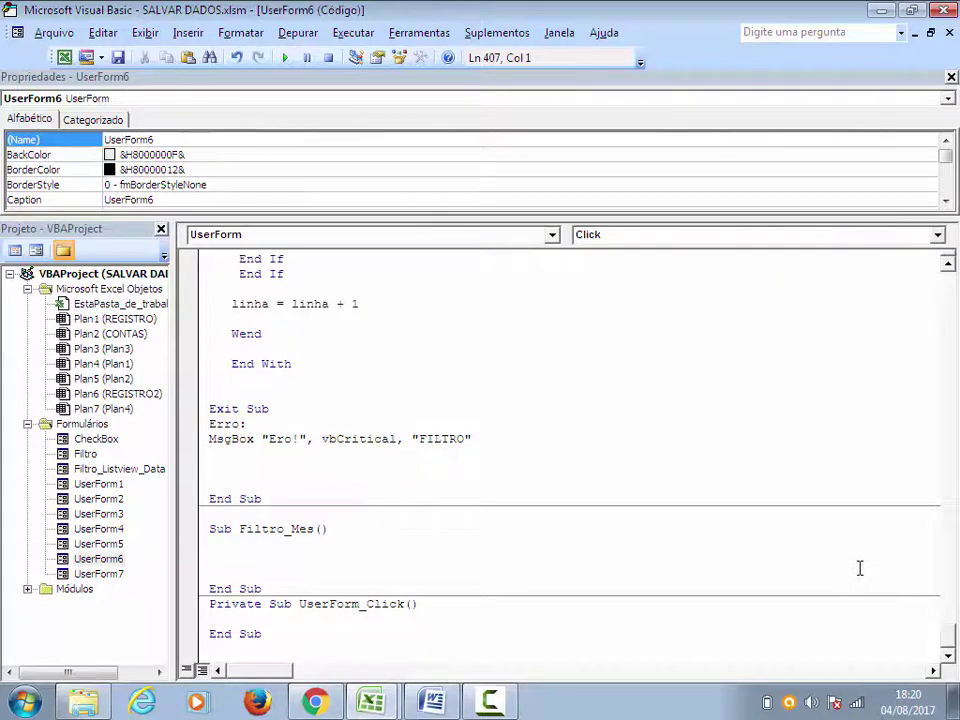
Above the Erro: label in Filtro_Mês, start an If CheckBox1.Value = True Then line
scroll(859, 568, up, 4)
scroll(877, 552, up, 6)
scroll(877, 552, up, 5)
scroll(879, 551, up, 5)
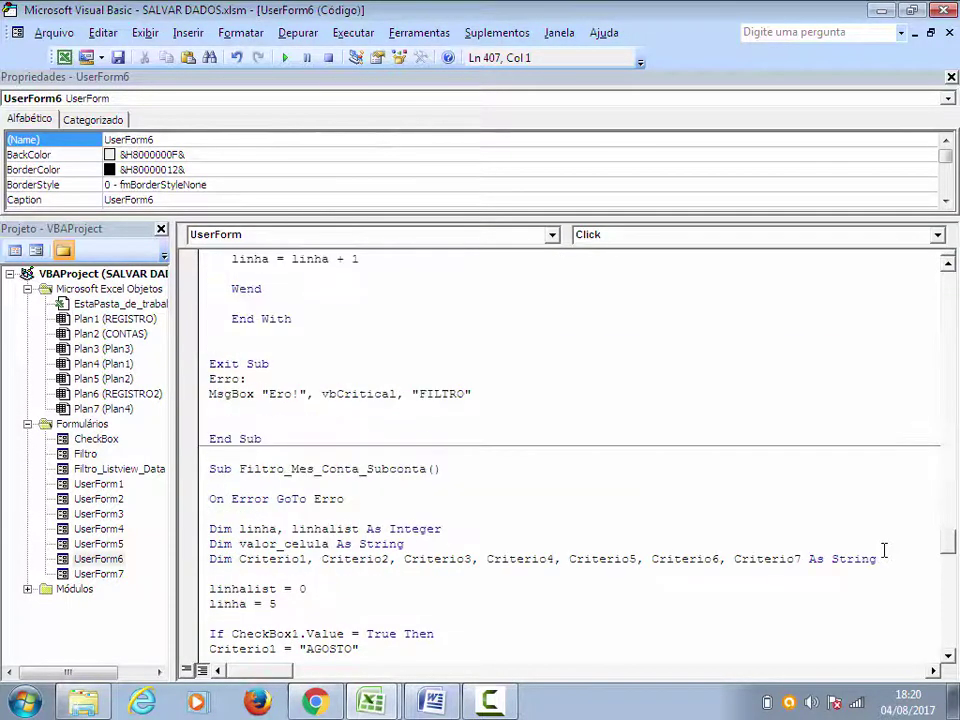
scroll(881, 551, up, 5)
scroll(884, 550, up, 5)
scroll(884, 550, up, 4)
scroll(885, 550, up, 7)
scroll(885, 550, up, 7)
scroll(884, 549, up, 4)
scroll(884, 549, up, 5)
scroll(883, 550, up, 3)
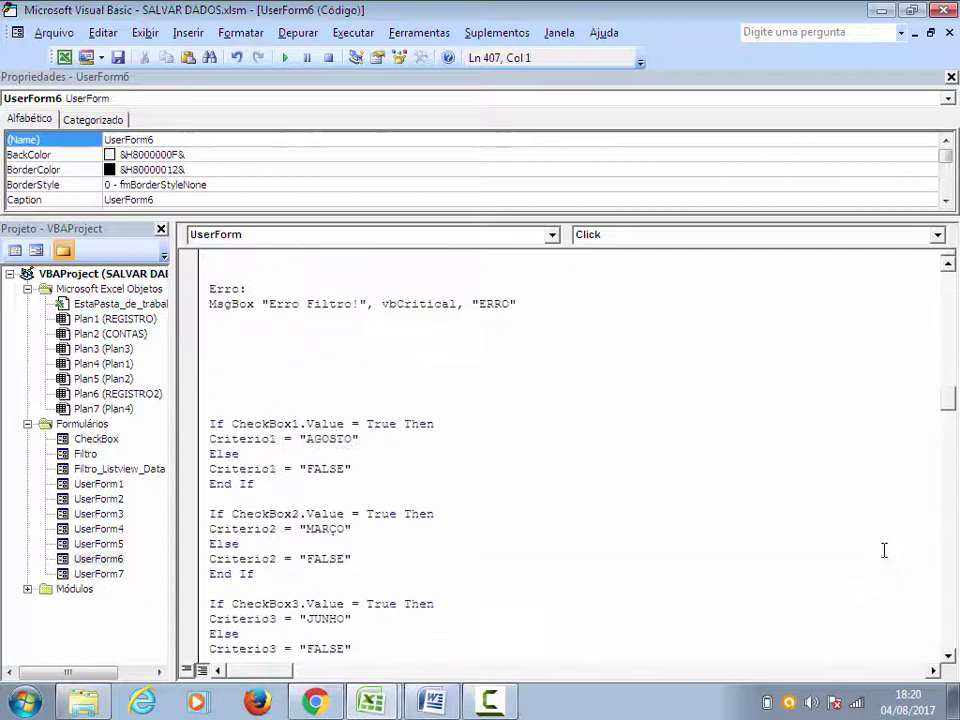
scroll(883, 550, up, 3)
scroll(886, 545, up, 2)
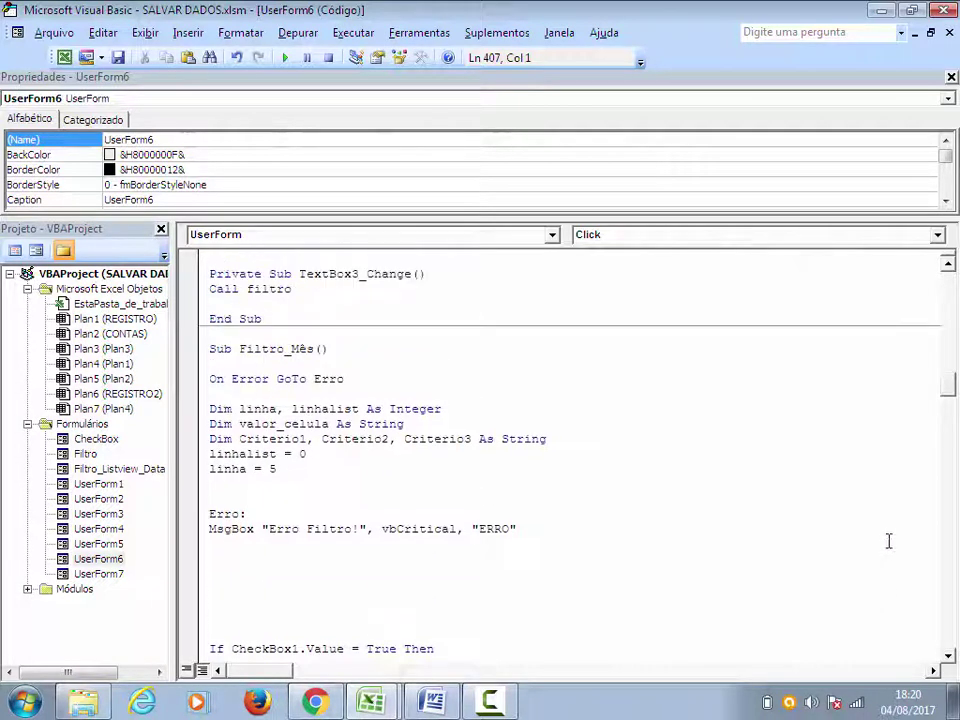
click(230, 494)
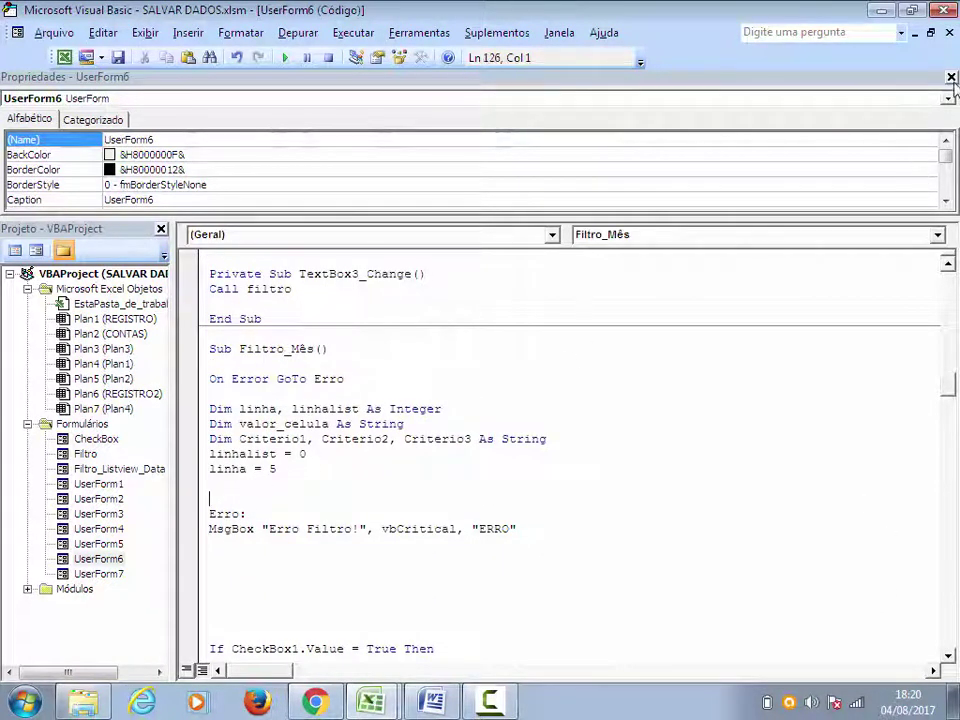
click(951, 77)
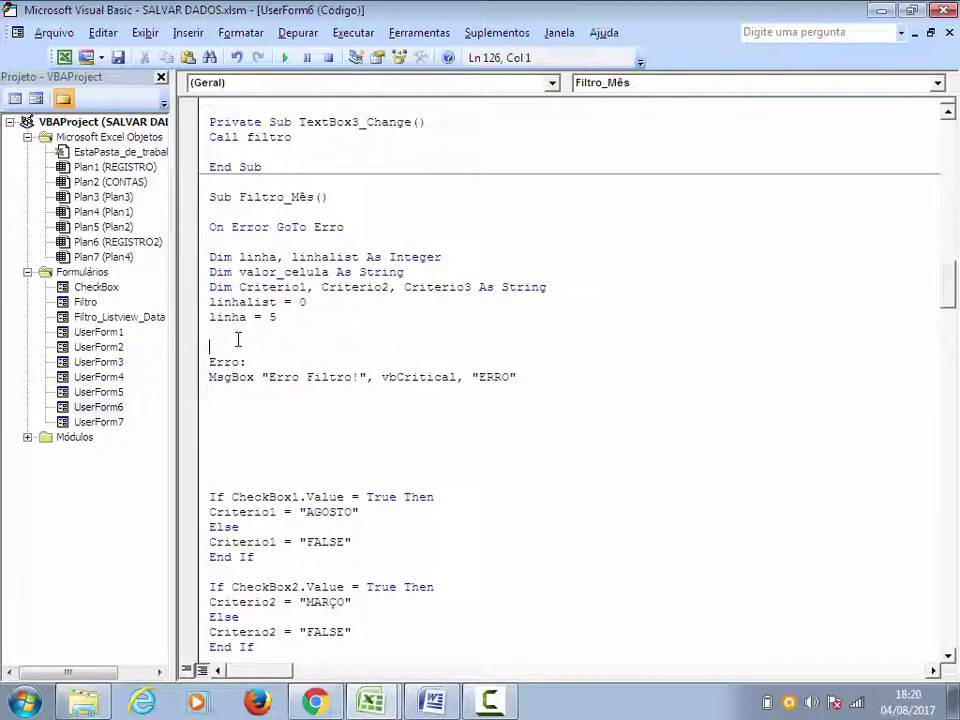
key(Return)
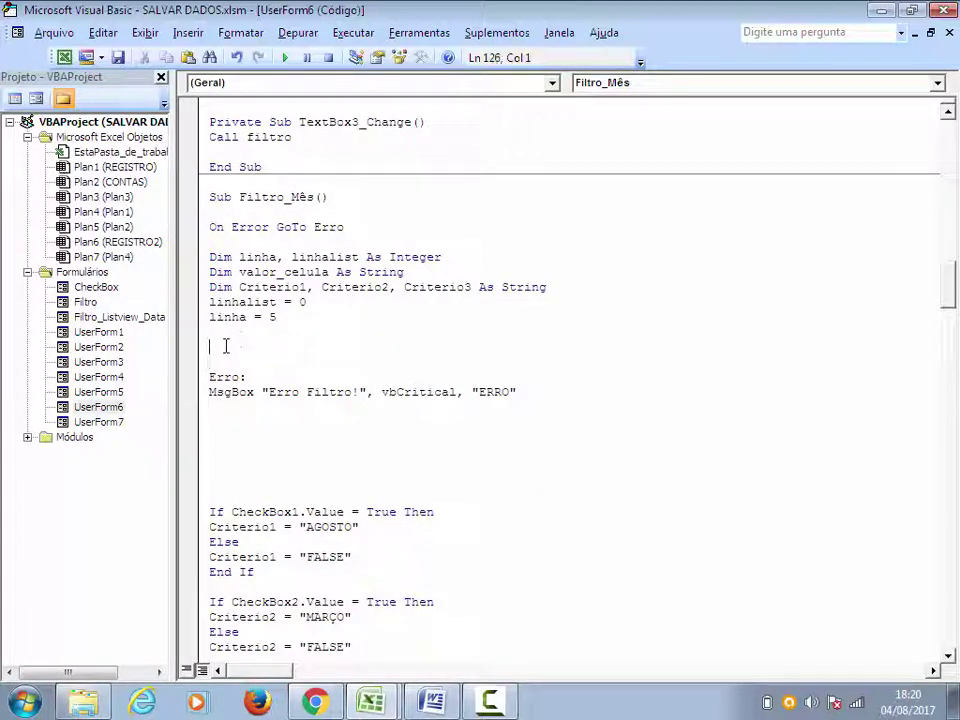
text(If)
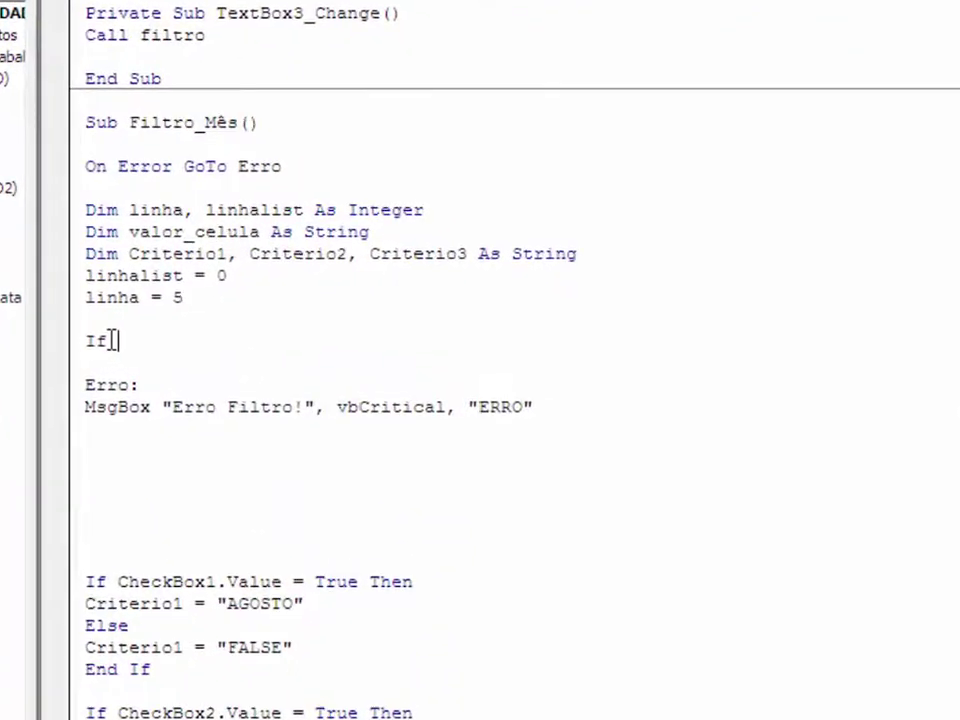
text( Chec)
key(ctrl+space)
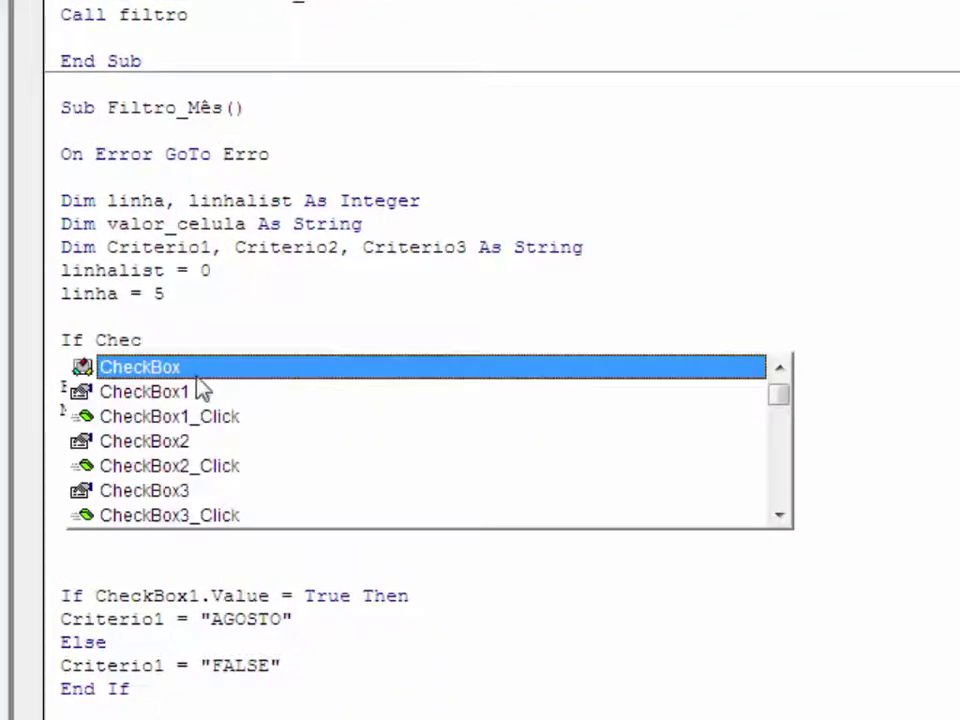
double_click(208, 392)
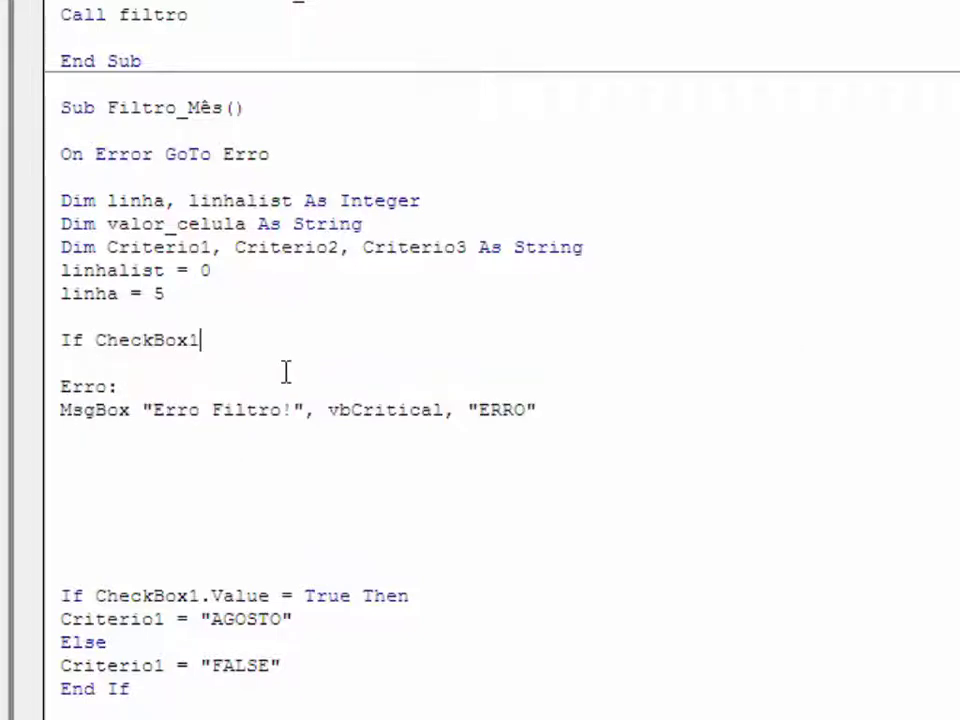
text(.valu )
text(= true then)
key(Return)
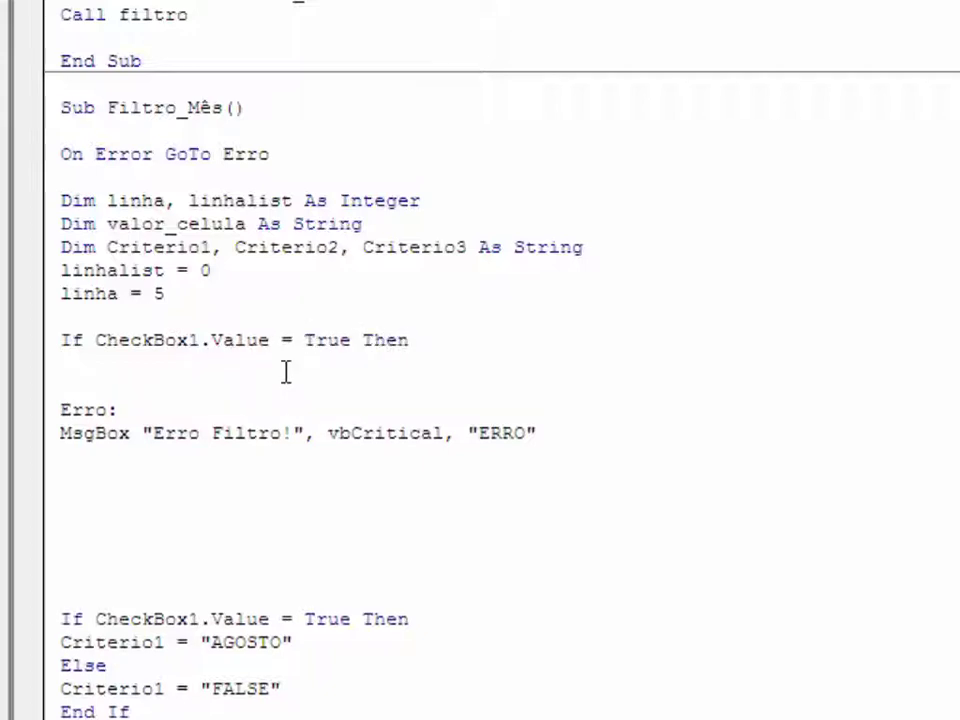
Set Criterio1 to "AGOSTO" in the If branch and to "FALSE" under Else
text(Criterio1 = ")
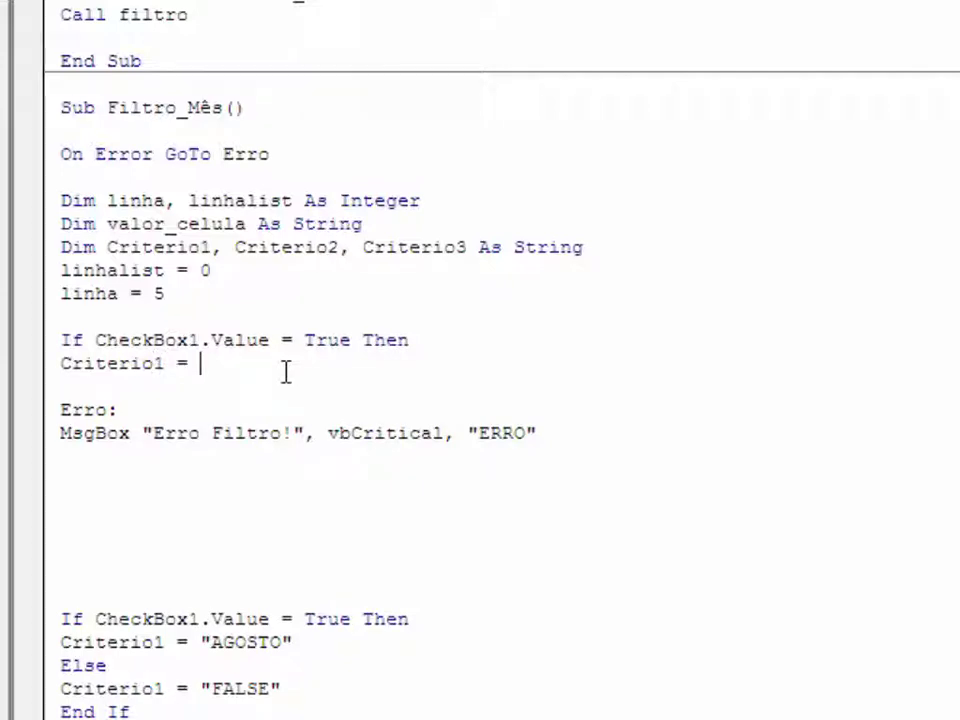
text(A)
text(GOSTO)
key(Return)
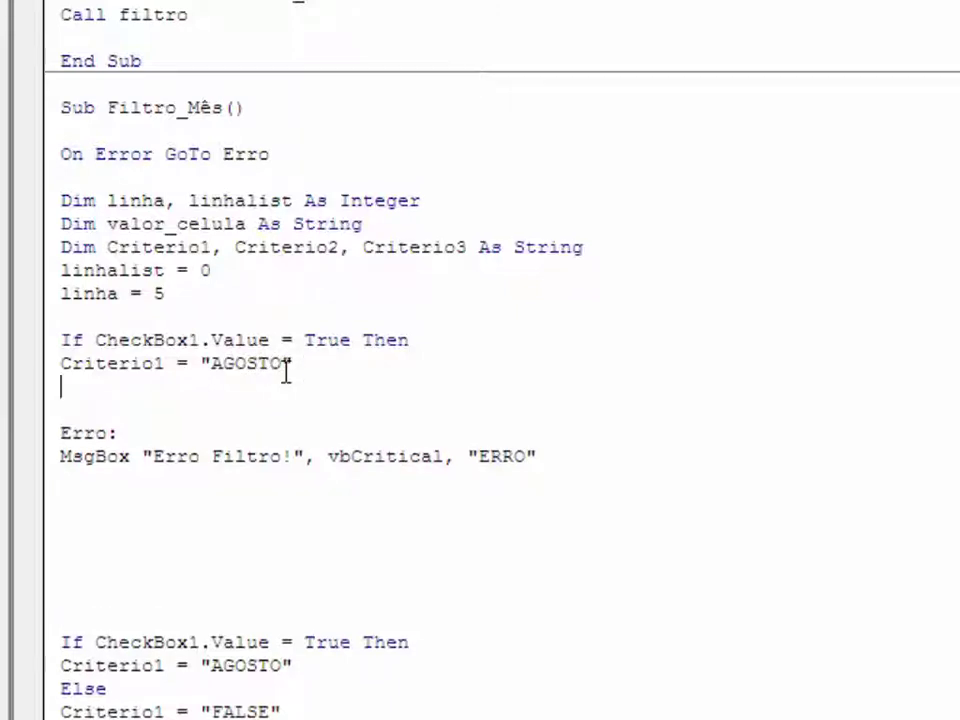
text(ELSE)
key(Return)
drag(315, 369, 107, 390)
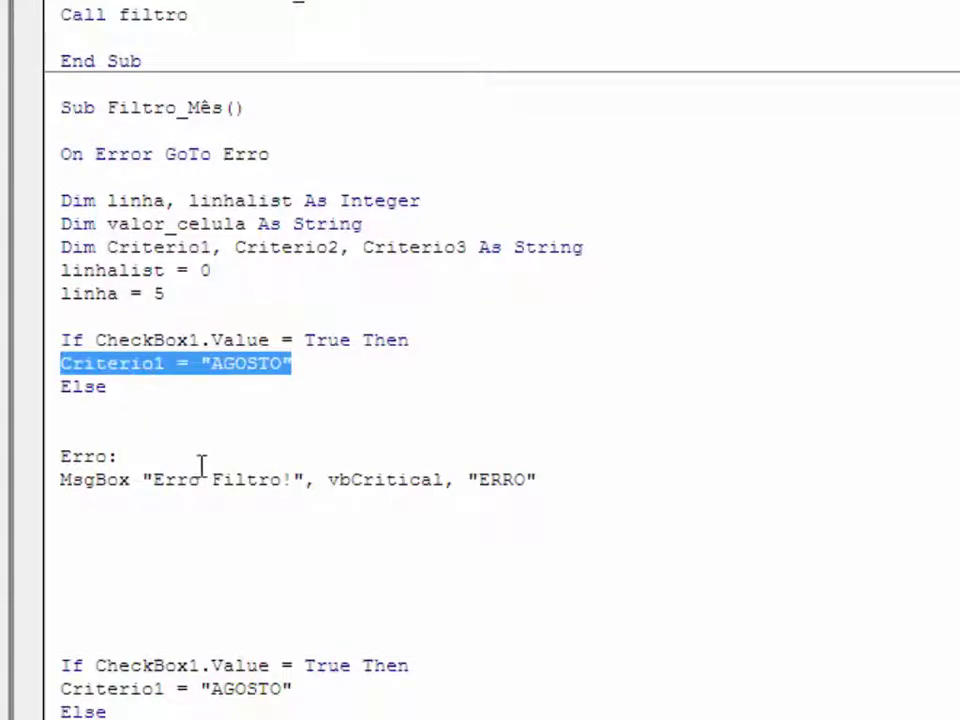
click(92, 413)
text(Criterio1 = "AGOSTO")
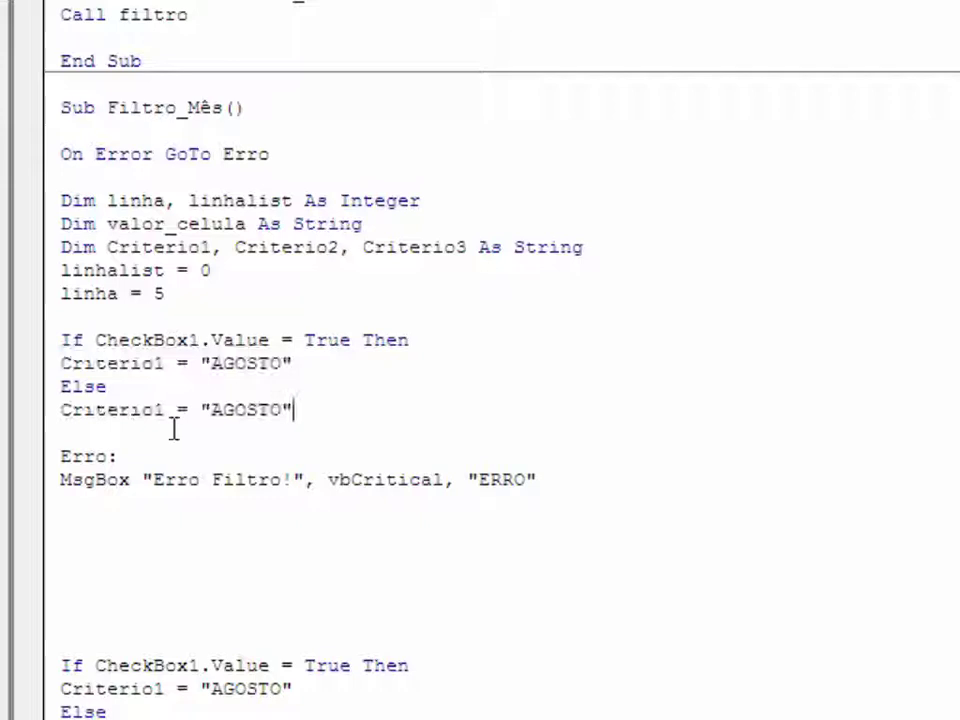
key(Left)
key(BackSpace)
key(BackSpace)
key(BackSpace)
key(BackSpace)
key(BackSpace)
key(BackSpace)
text(FALSE)
Close the block with End If, add blank lines, and delete the stray duplicate CheckBox1 block
click(326, 413)
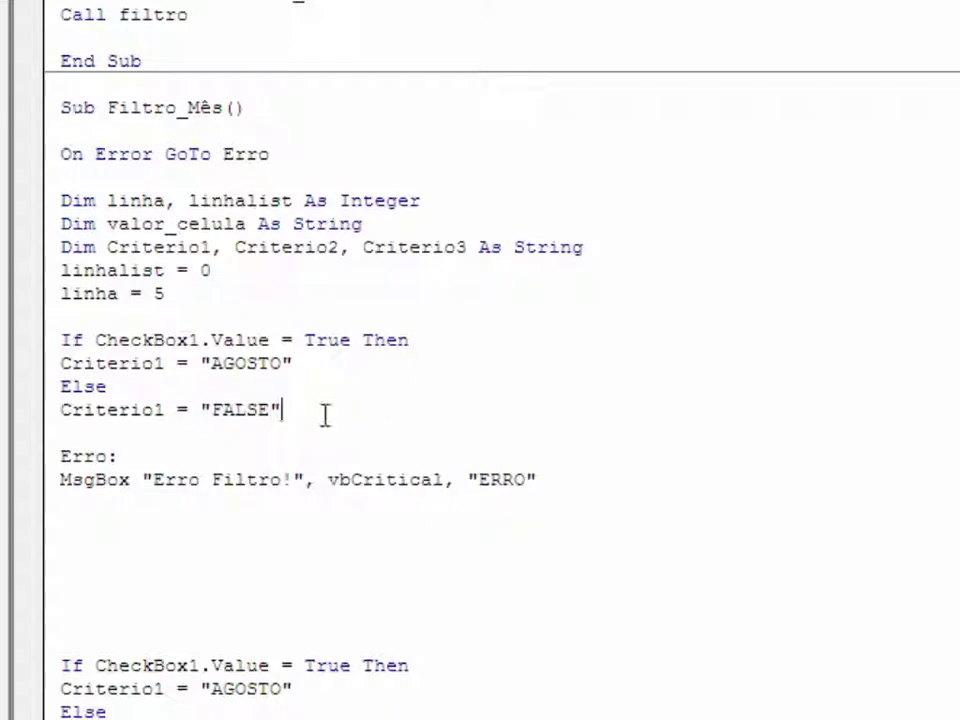
key(Return)
text(EN)
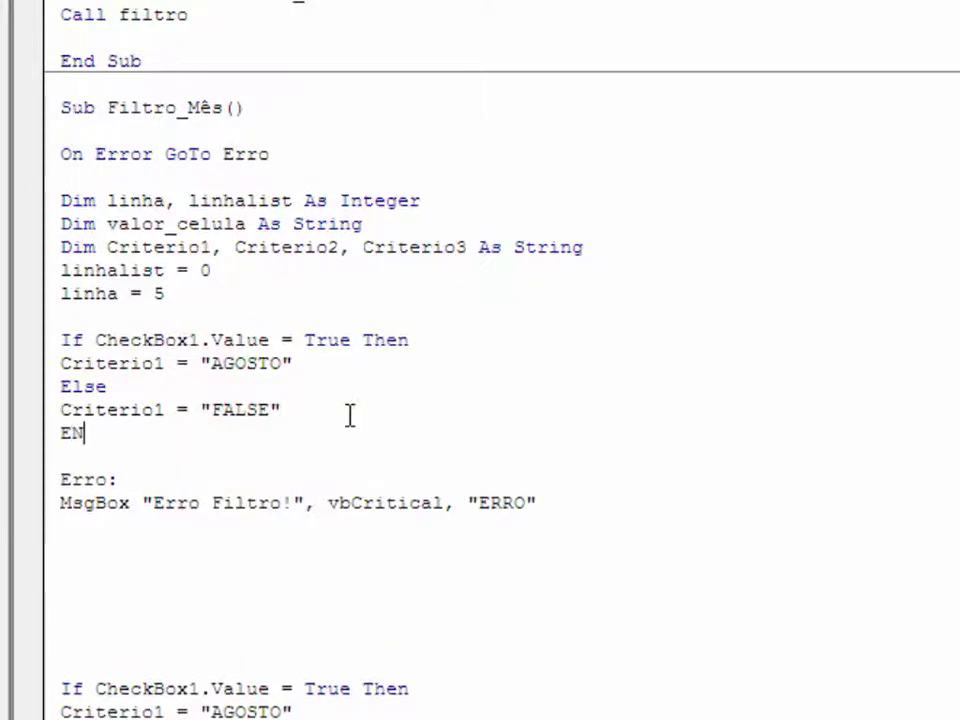
text(D If)
key(Return)
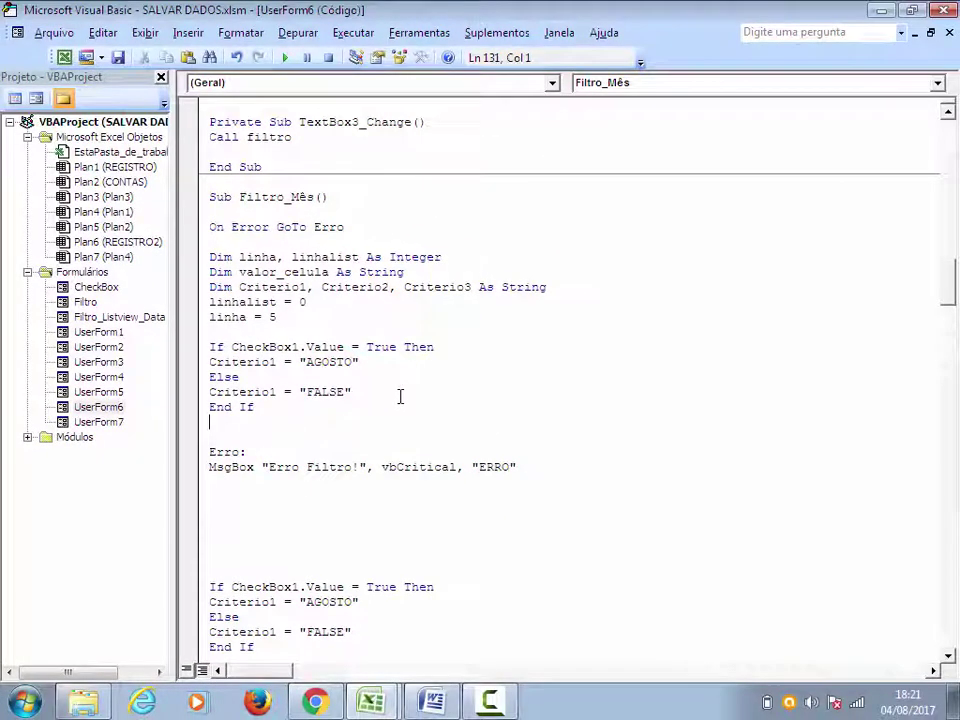
key(Return)
key(Return)
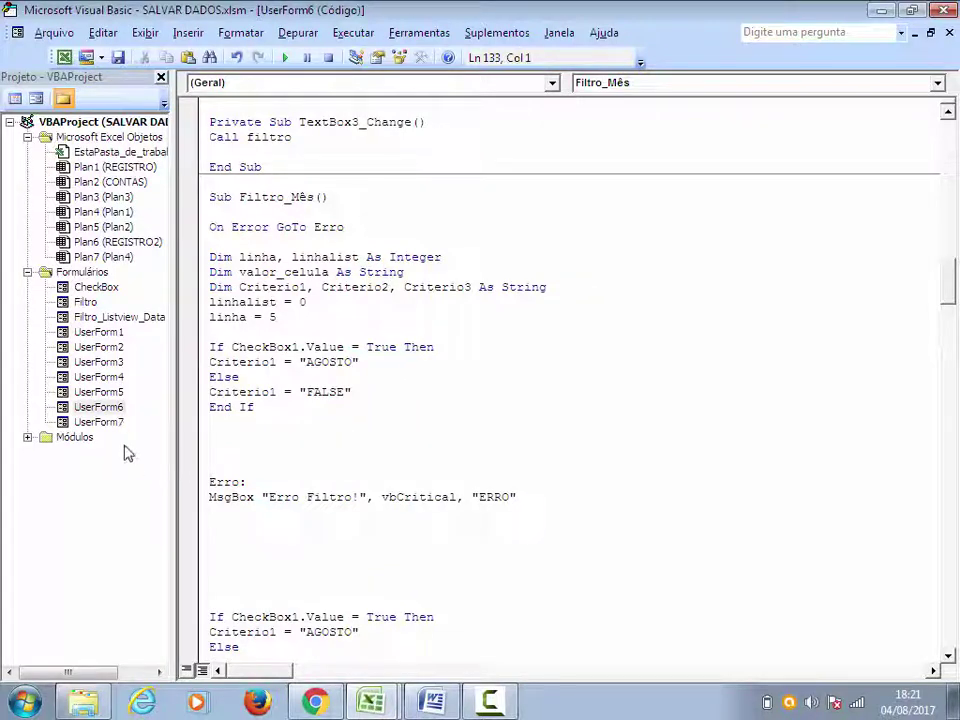
scroll(229, 574, down, 3)
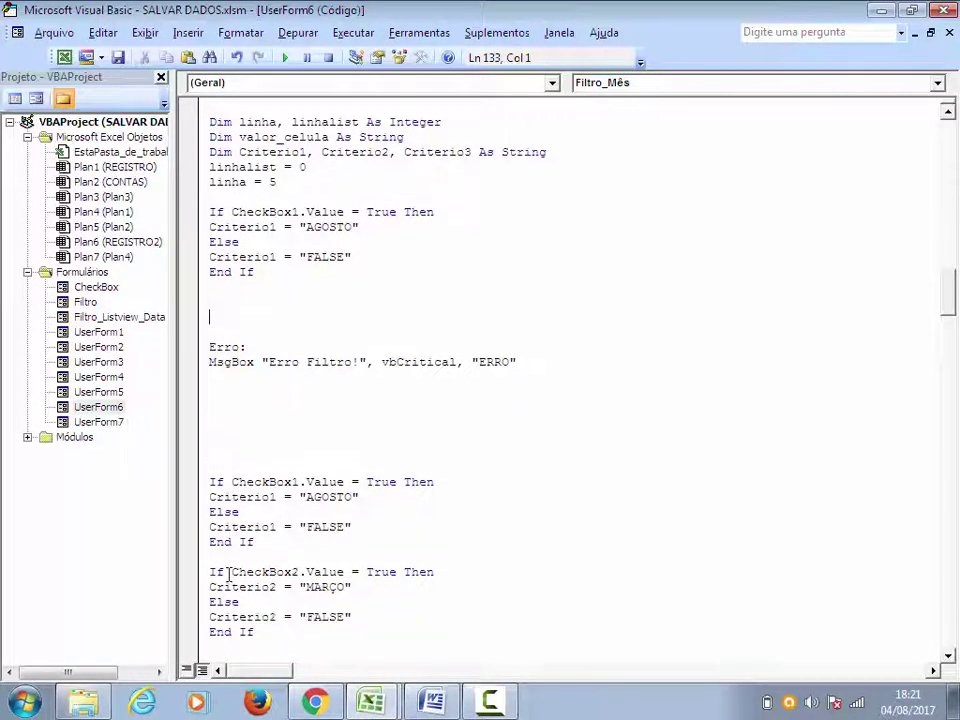
drag(209, 556, 209, 482)
key(ctrl+c)
key(Delete)
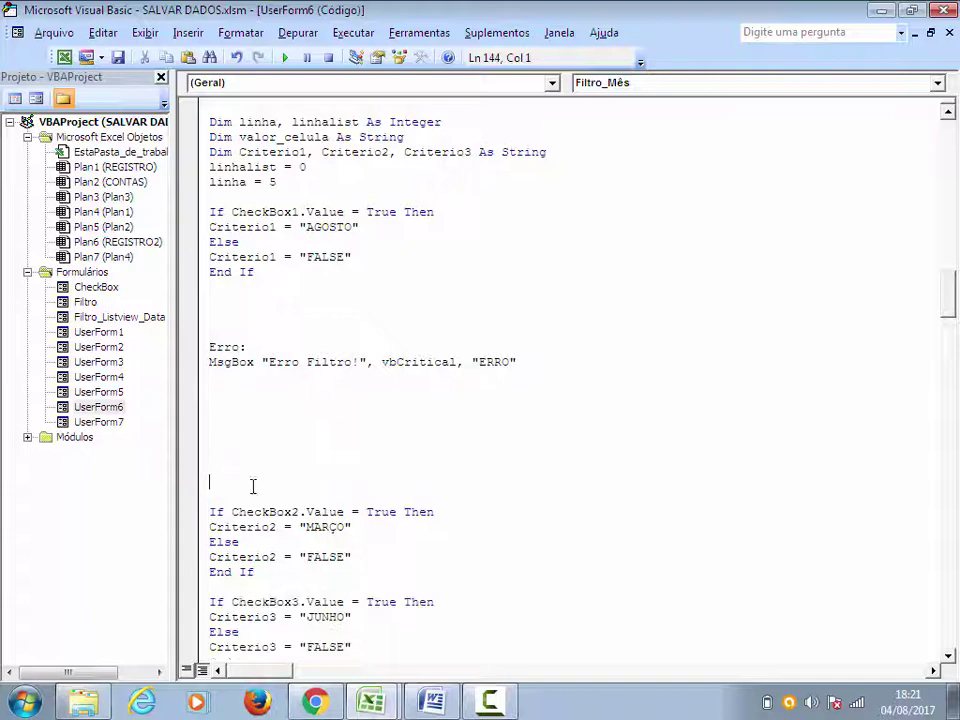
Inspect the Agosto, Marco and Junho checkboxes on UserForm6, then return to the form's code
double_click(100, 407)
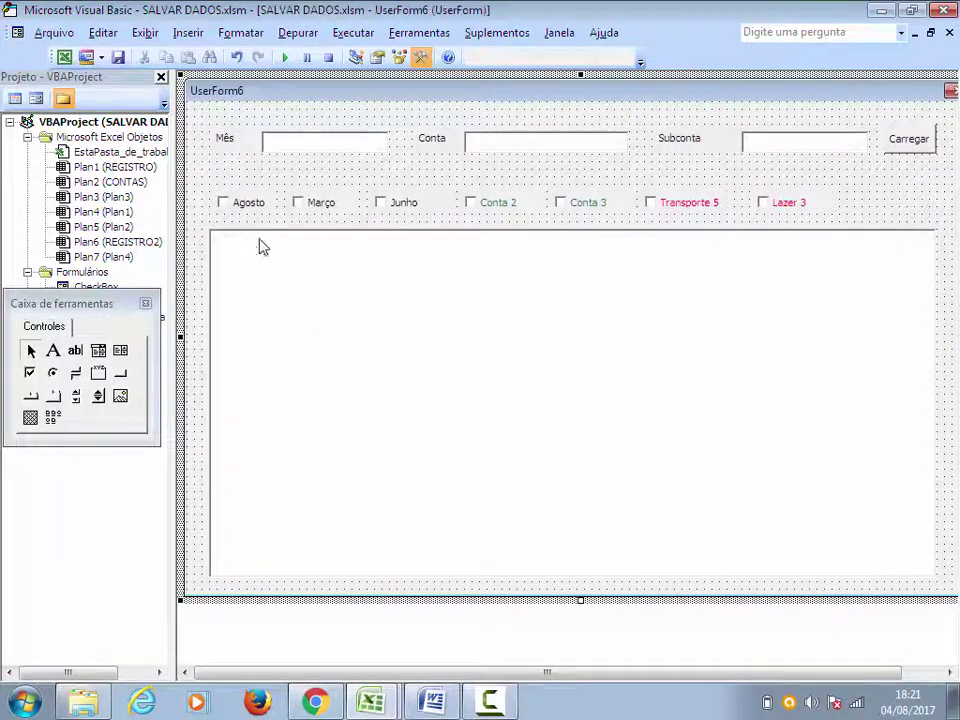
click(250, 206)
click(322, 208)
click(408, 205)
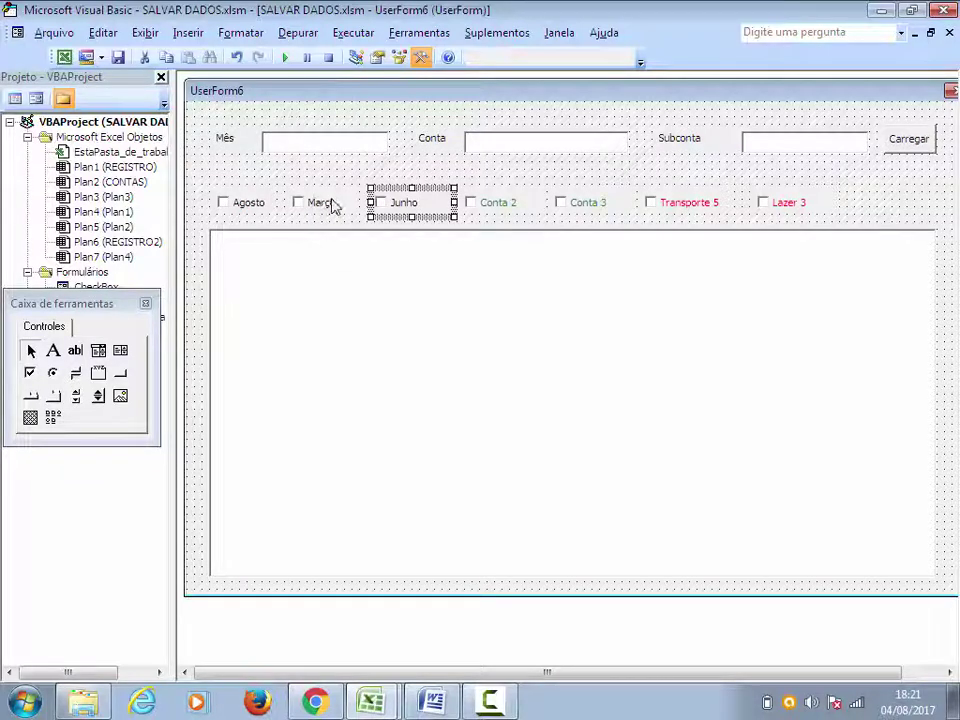
click(250, 212)
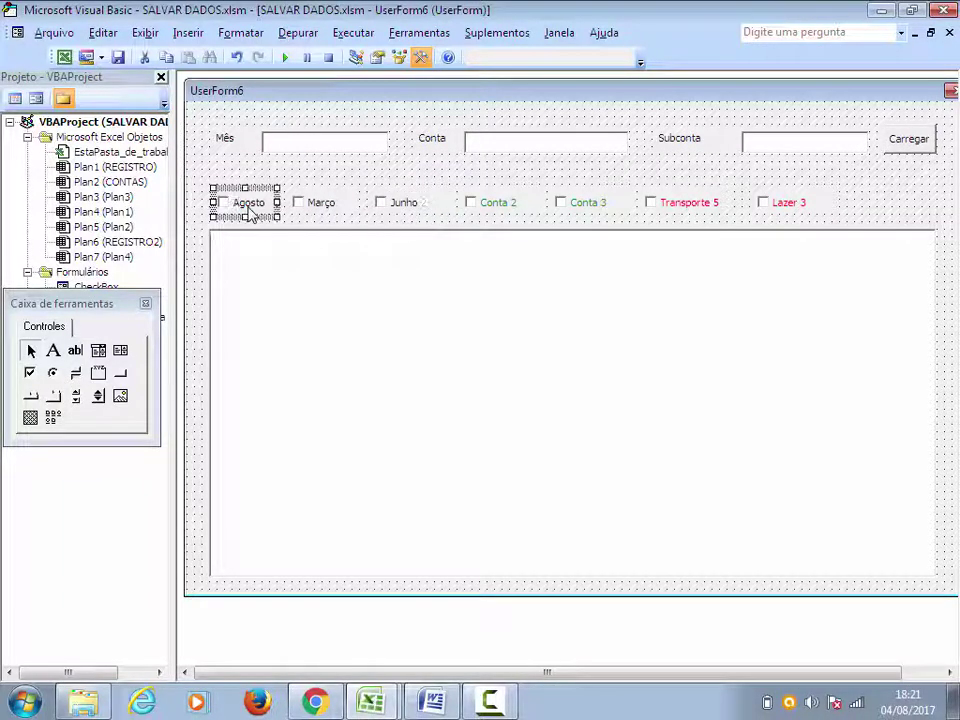
click(305, 210)
click(255, 214)
click(318, 204)
double_click(422, 192)
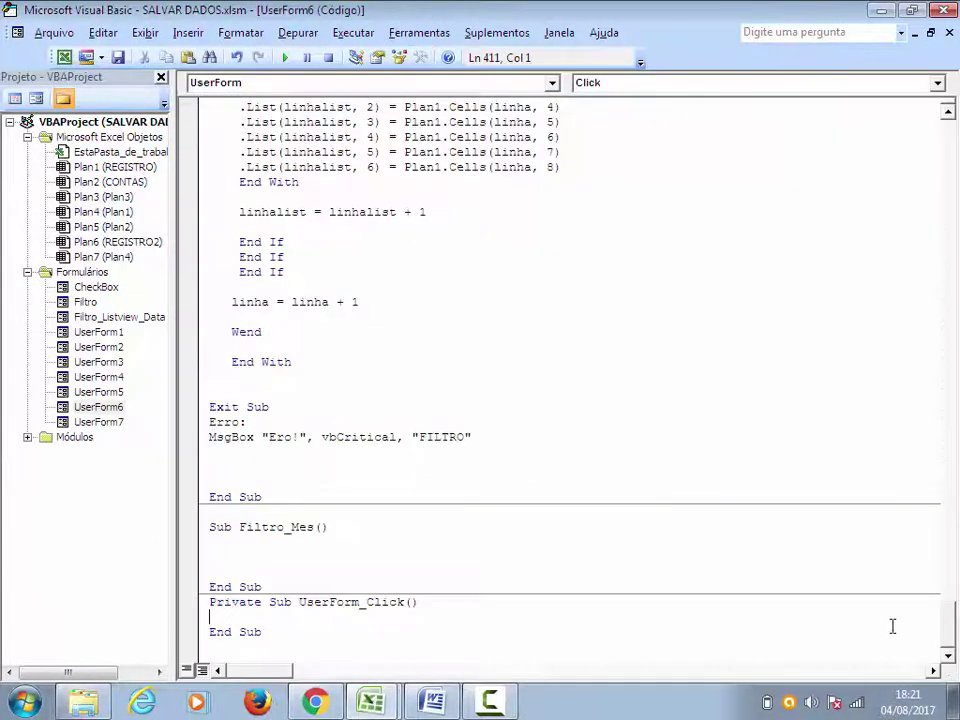
drag(950, 630, 950, 335)
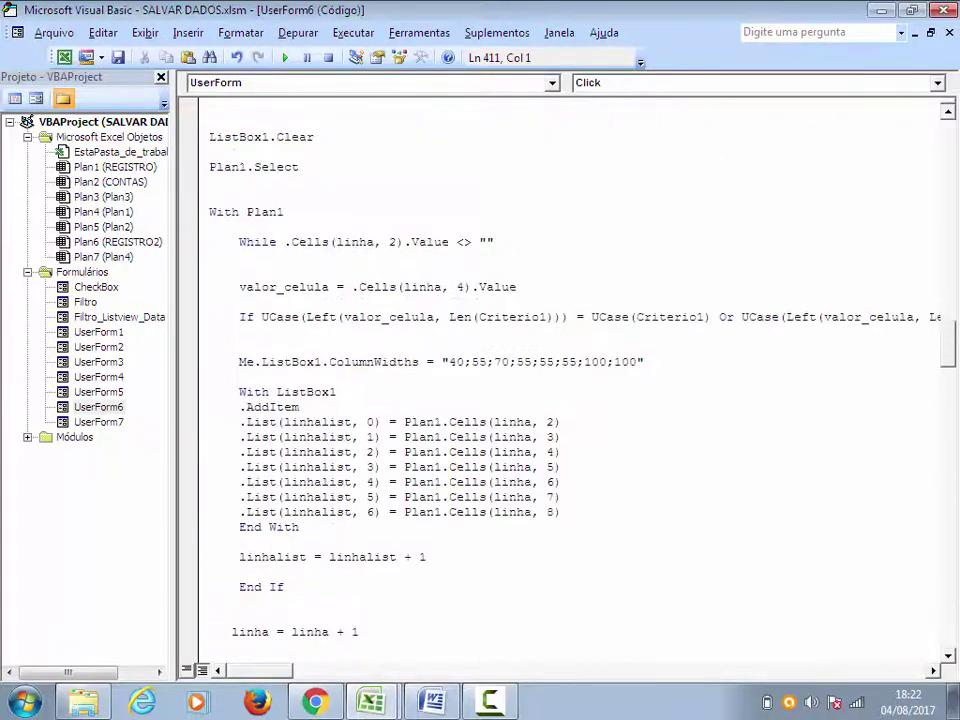
Duplicate the CheckBox1 If block below itself and change its condition to CheckBox2
scroll(560, 380, up, 7)
scroll(560, 380, up, 1)
scroll(560, 380, up, 2)
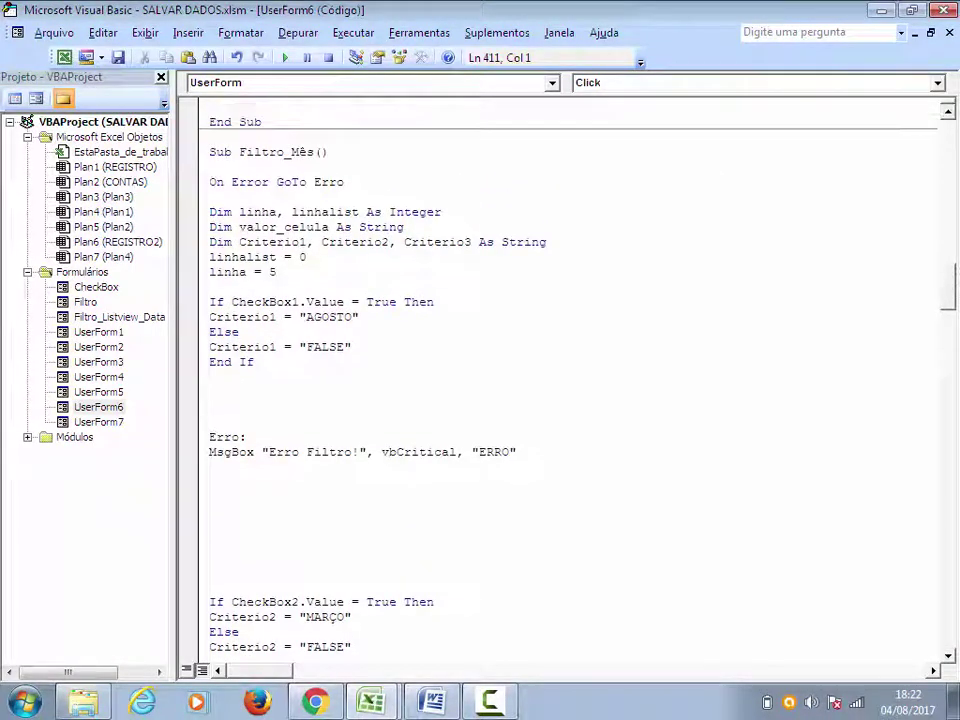
drag(186, 459, 129, 382)
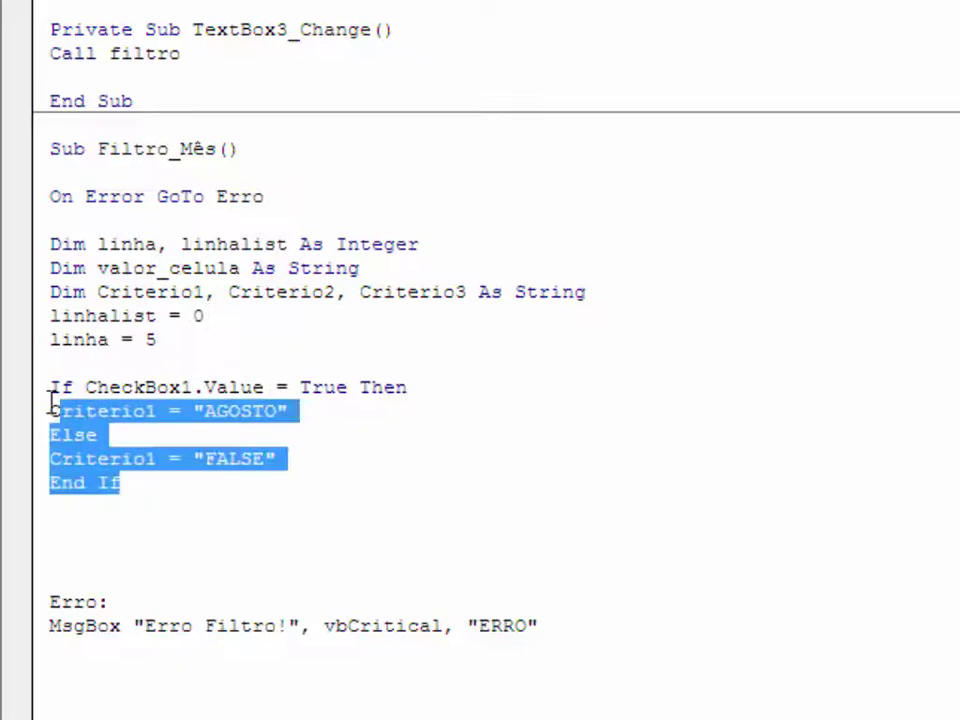
click(92, 524)
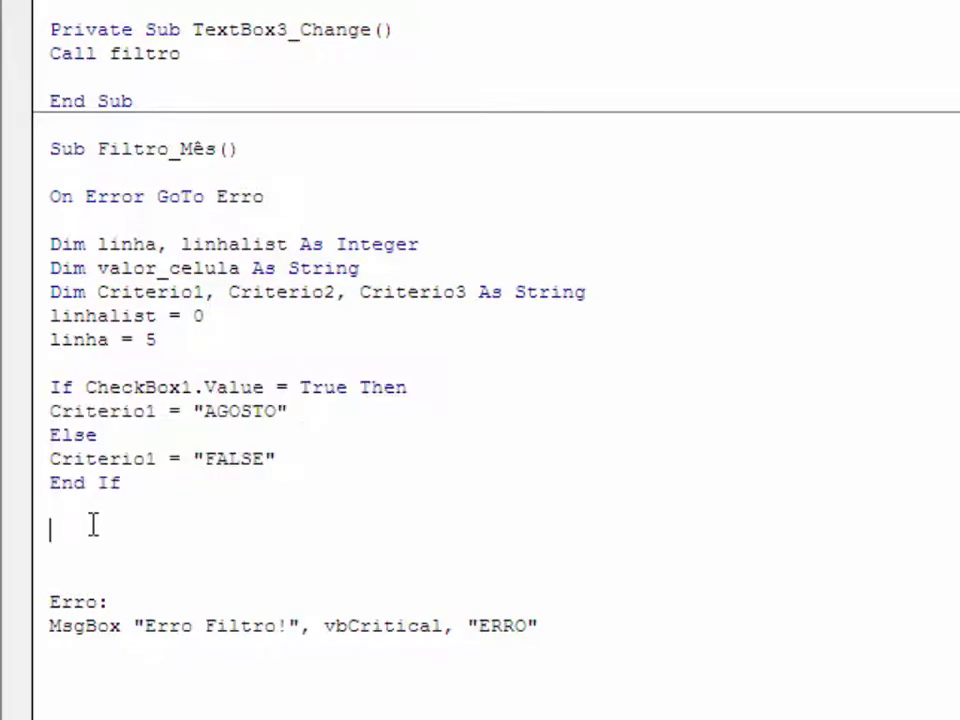
key(ctrl+v)
click(196, 530)
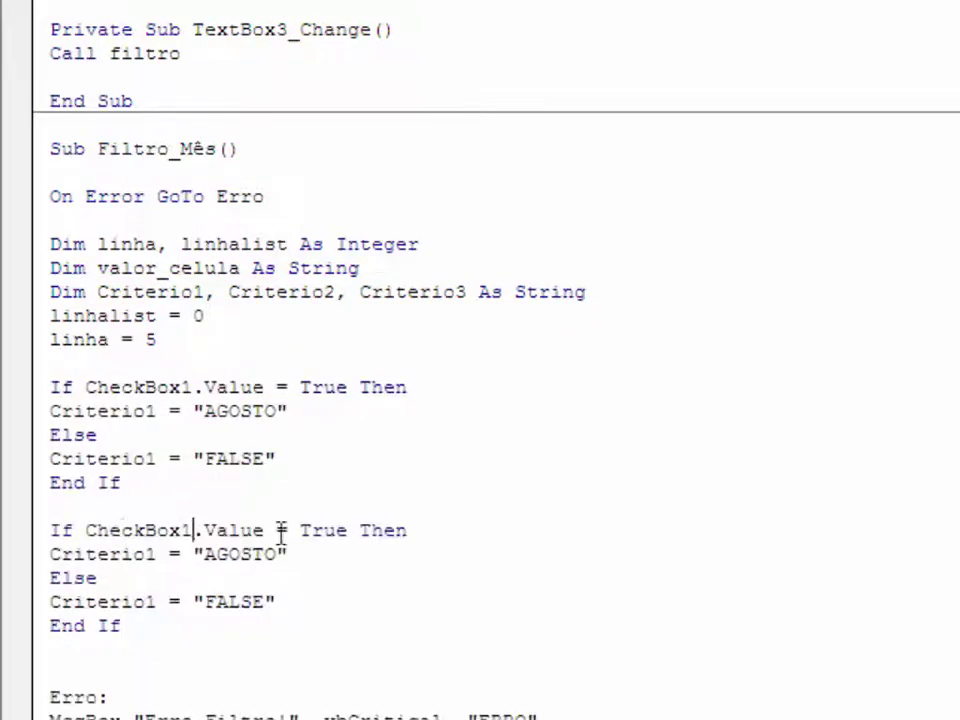
key(BackSpace)
text(2)
Make the copy set Criterio2 to "MARÇO" and use Criterio2 on the Else line too
drag(357, 530, 300, 530)
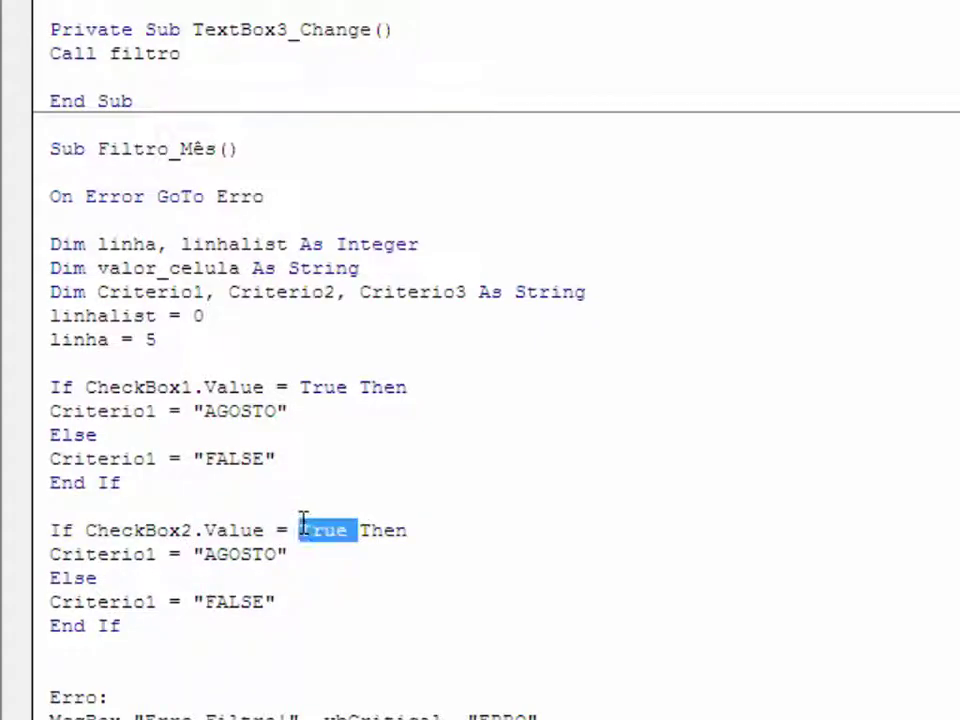
click(283, 554)
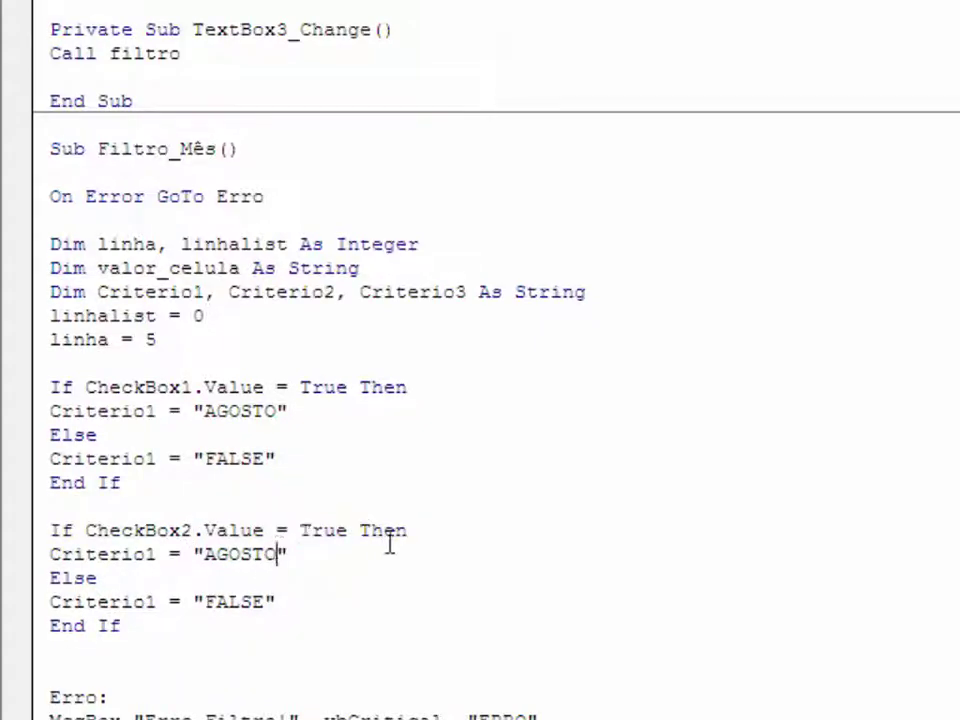
click(163, 553)
key(BackSpace)
text(2)
click(279, 553)
key(BackSpace)
key(BackSpace)
key(BackSpace)
key(BackSpace)
key(BackSpace)
key(BackSpace)
text(MARÇO)
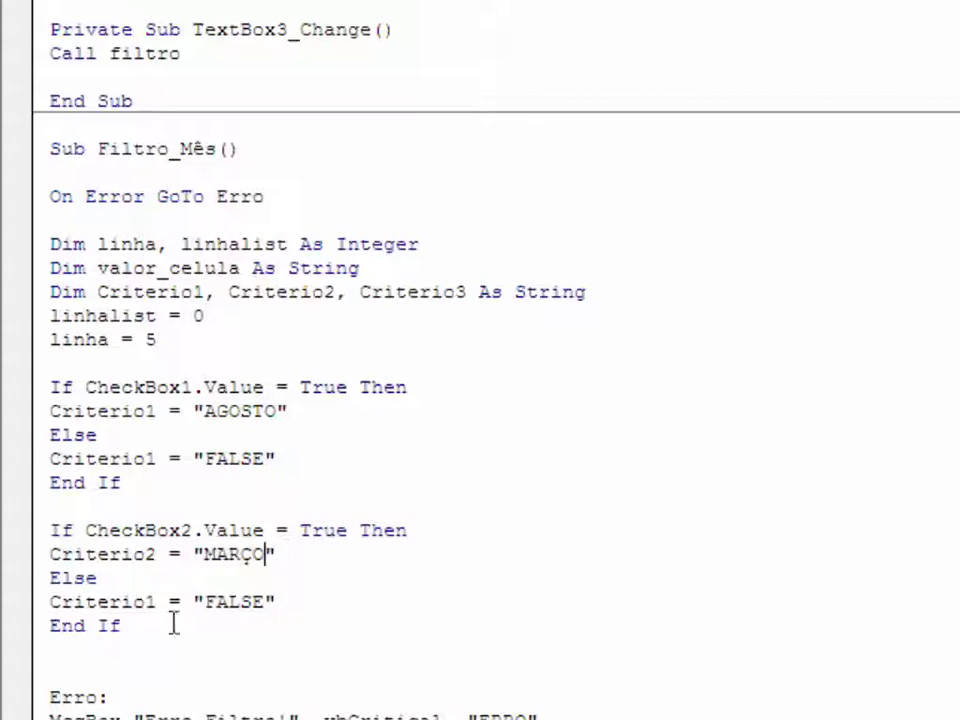
click(151, 600)
key(Delete)
text(2)
Copy the finished CheckBox2 block and paste a second copy below it
drag(122, 626, 46, 530)
key(ctrl+c)
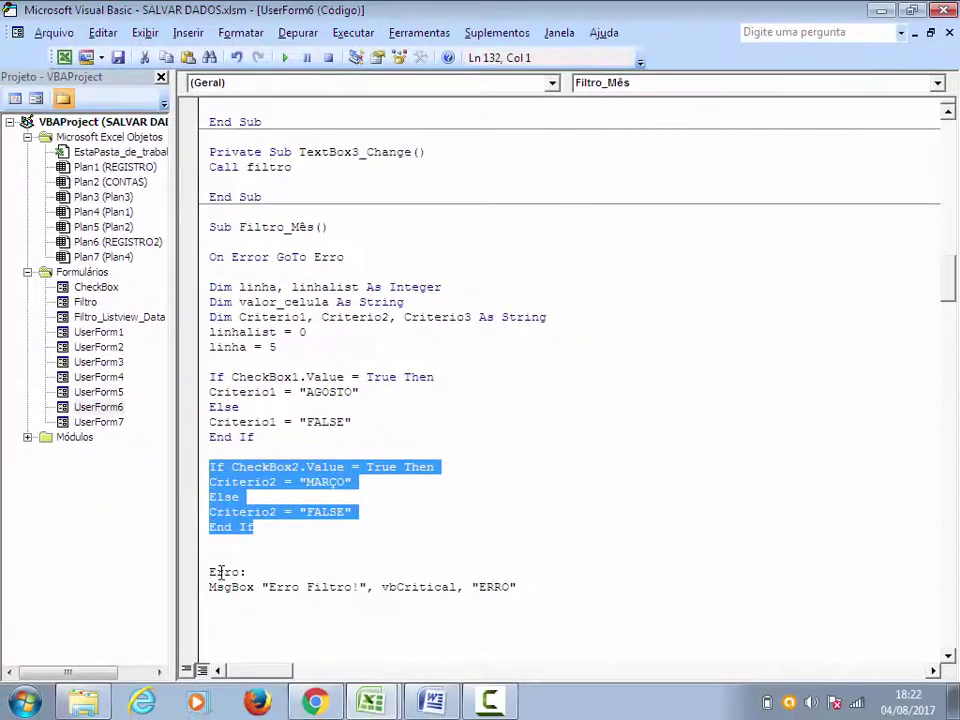
click(237, 546)
key(ctrl+v)
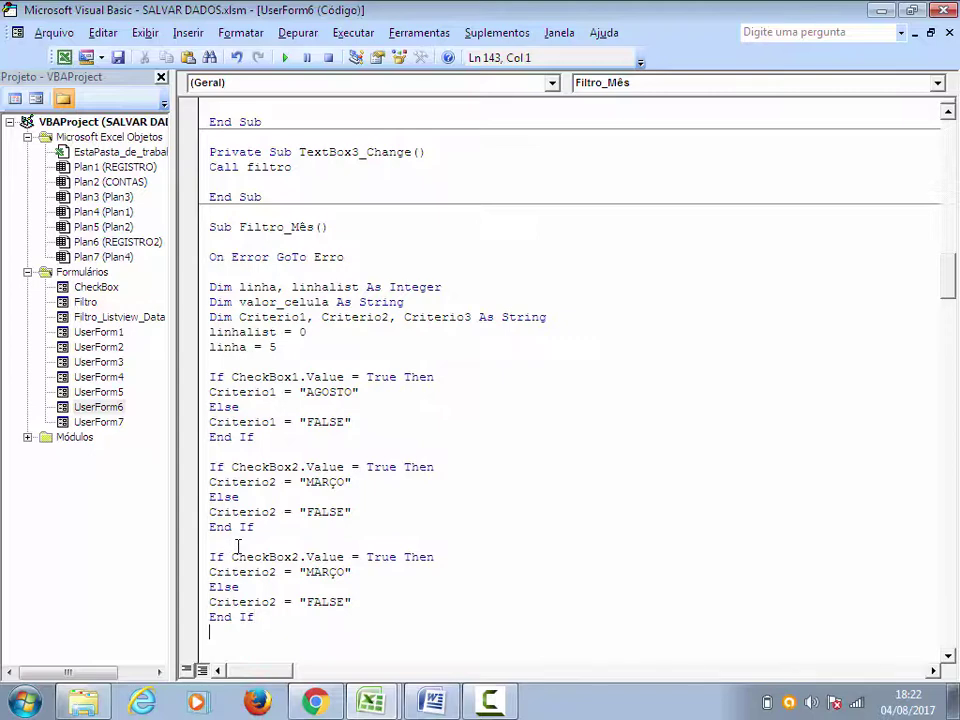
In the pasted copy, change CheckBox2 to CheckBox3, Criterio2 to Criterio3, and MARÇO to JUNHO
click(299, 557)
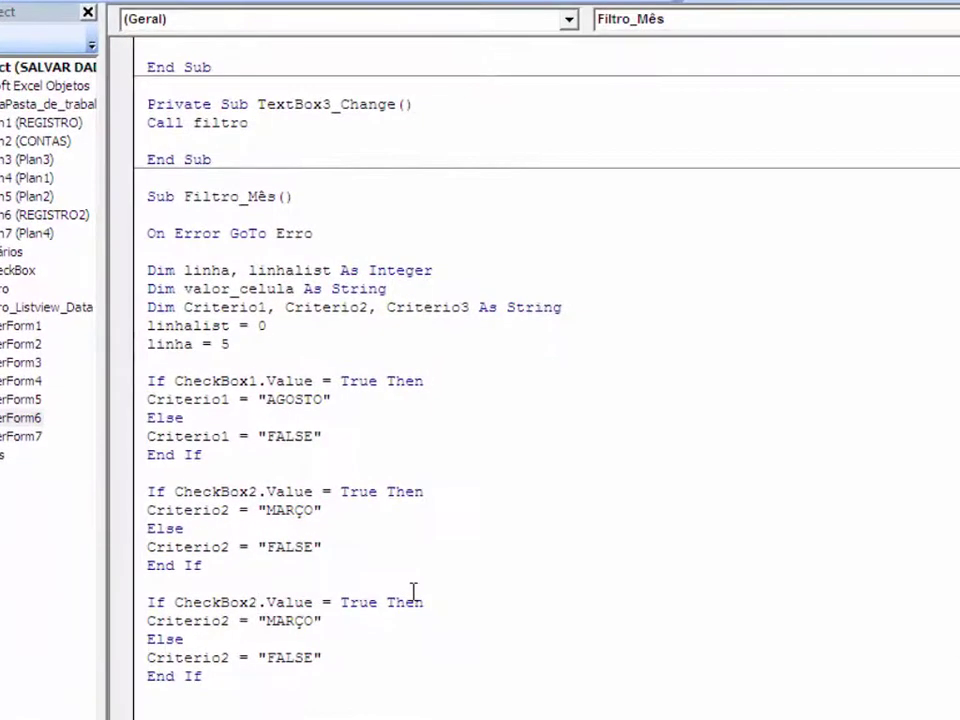
key(BackSpace)
text(3)
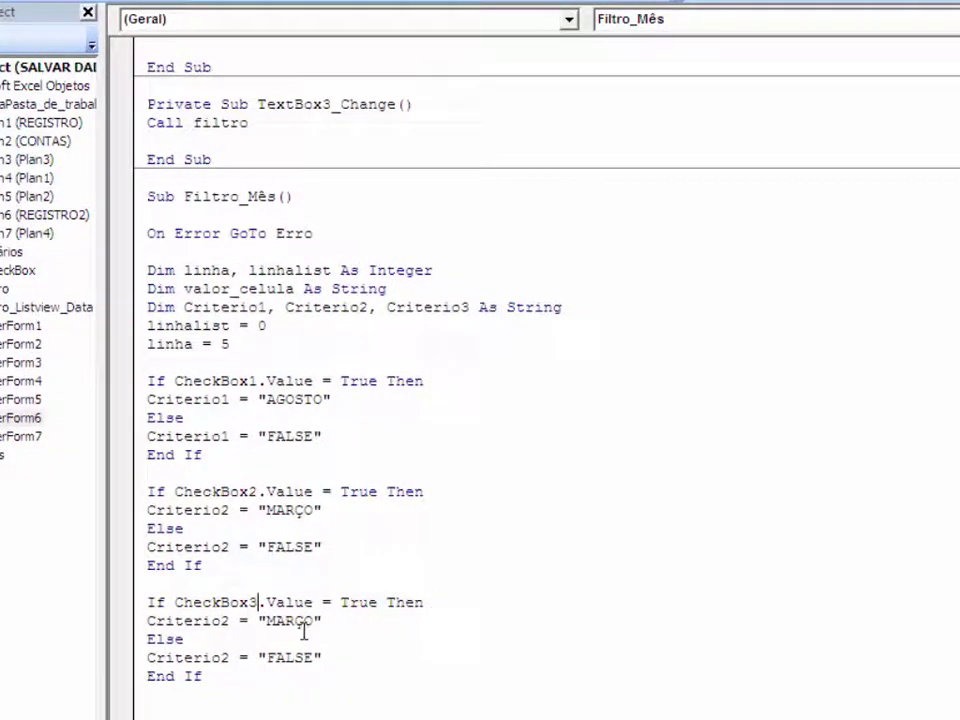
key(BackSpace)
text(3)
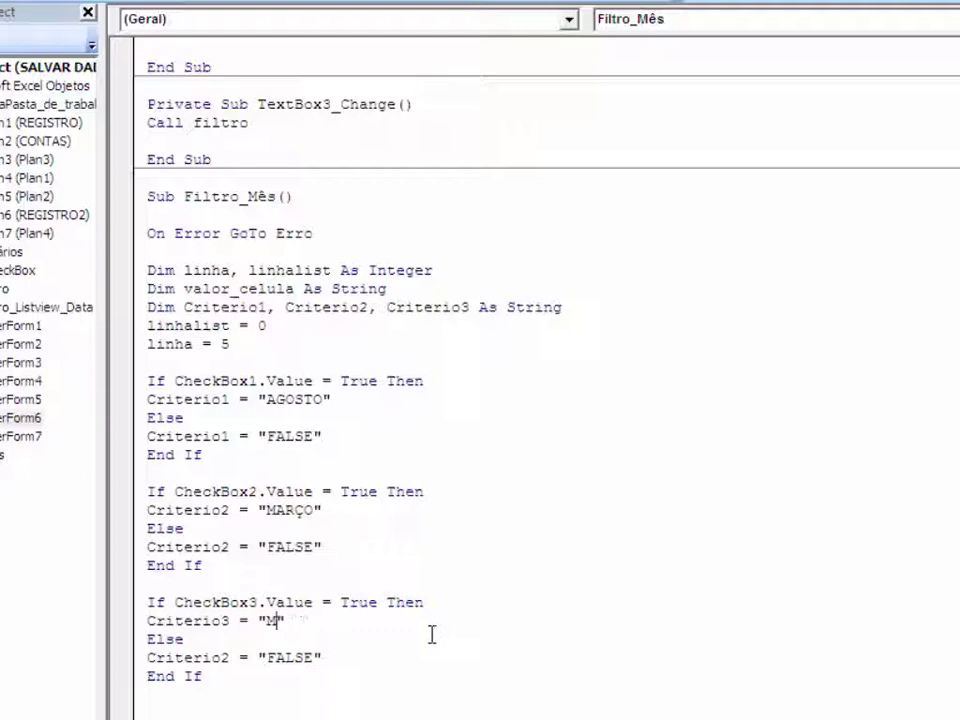
text(NHO)
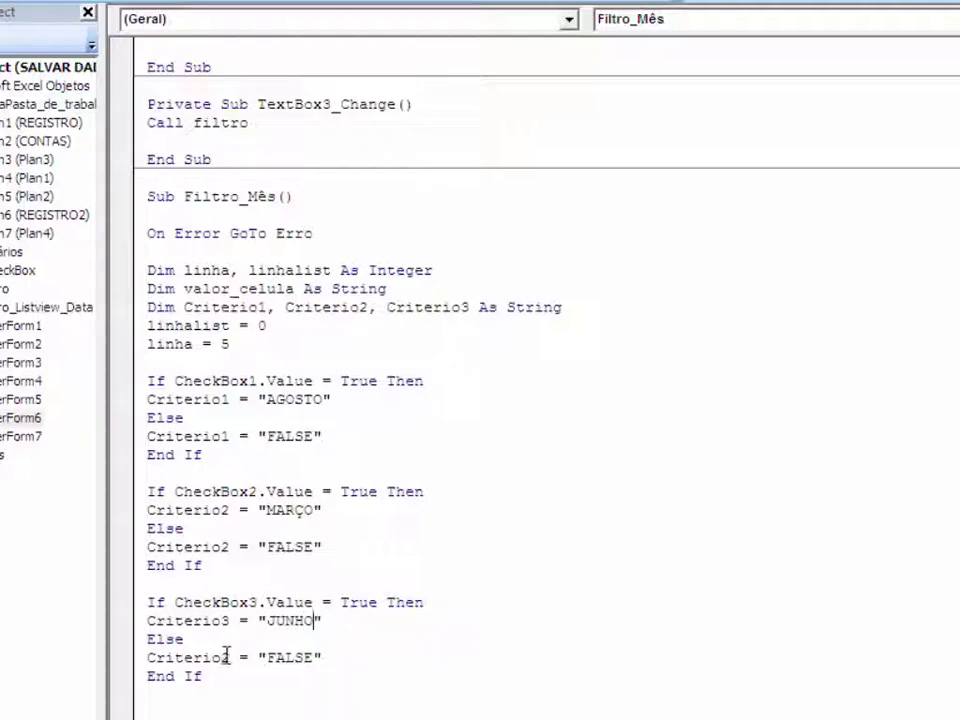
key(BackSpace)
text(3)
Review the CheckBox2 block's True condition, Criterio2 names and MARÇO/FALSE values for comparison
scroll(247, 489, down, 1)
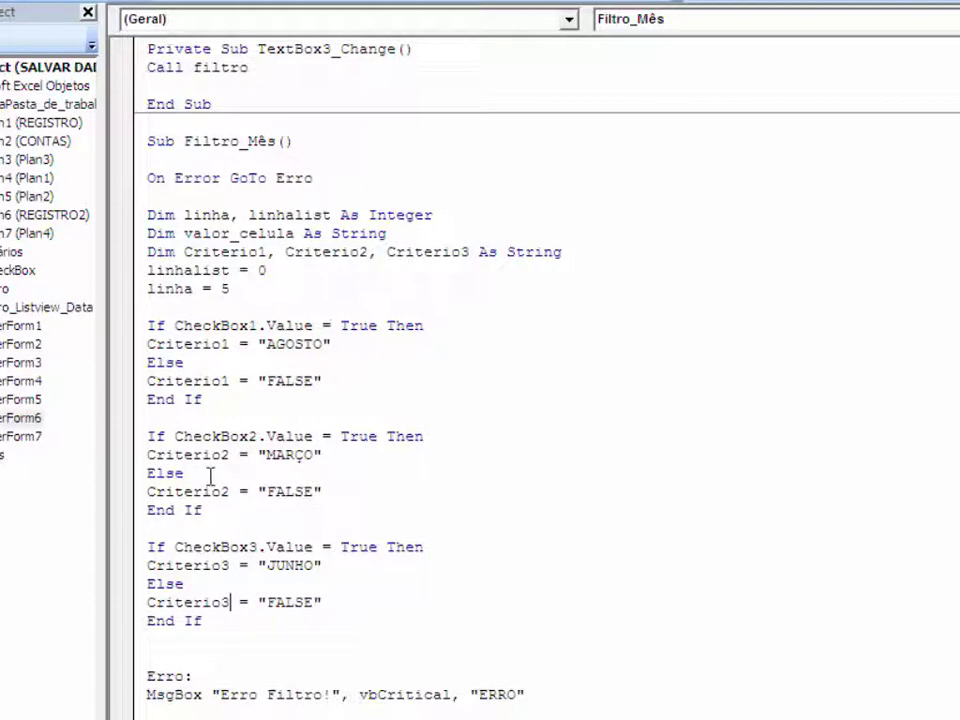
double_click(180, 491)
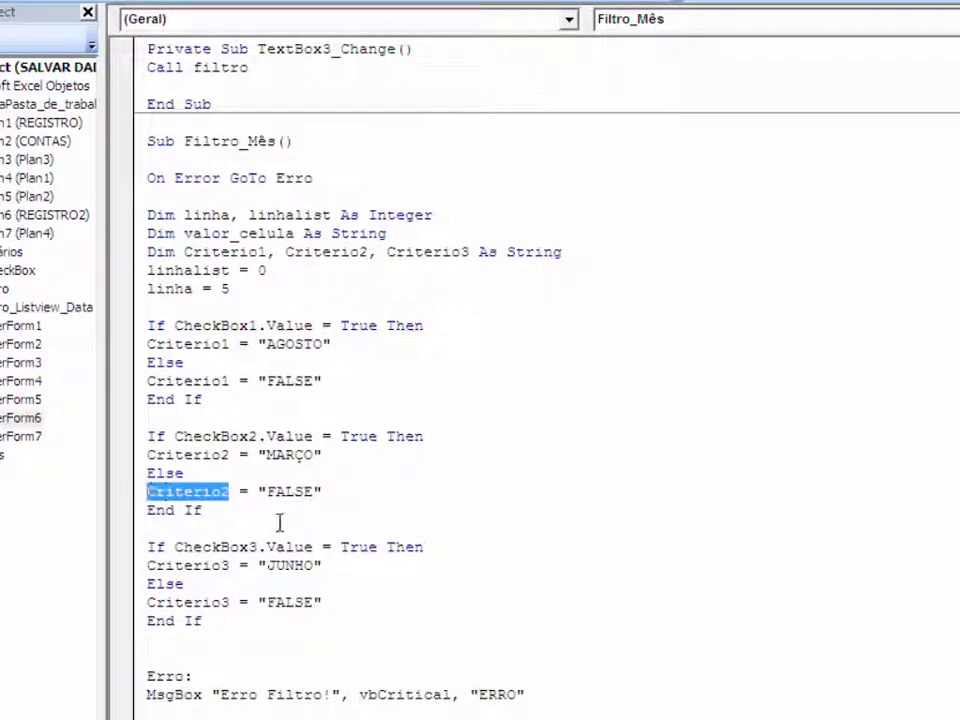
drag(232, 455, 138, 452)
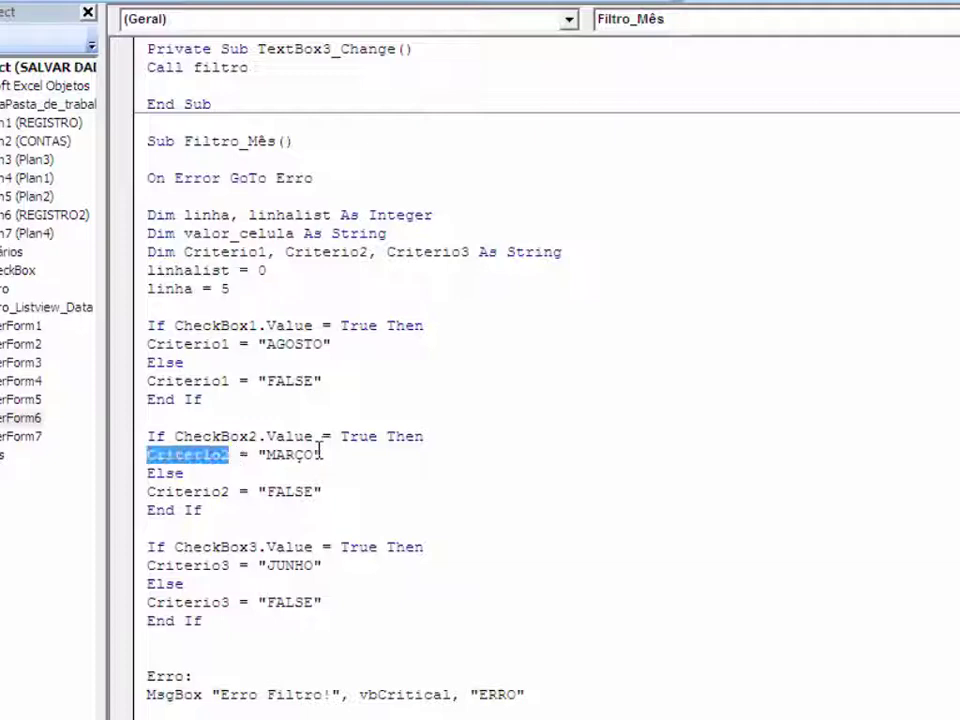
drag(314, 455, 265, 456)
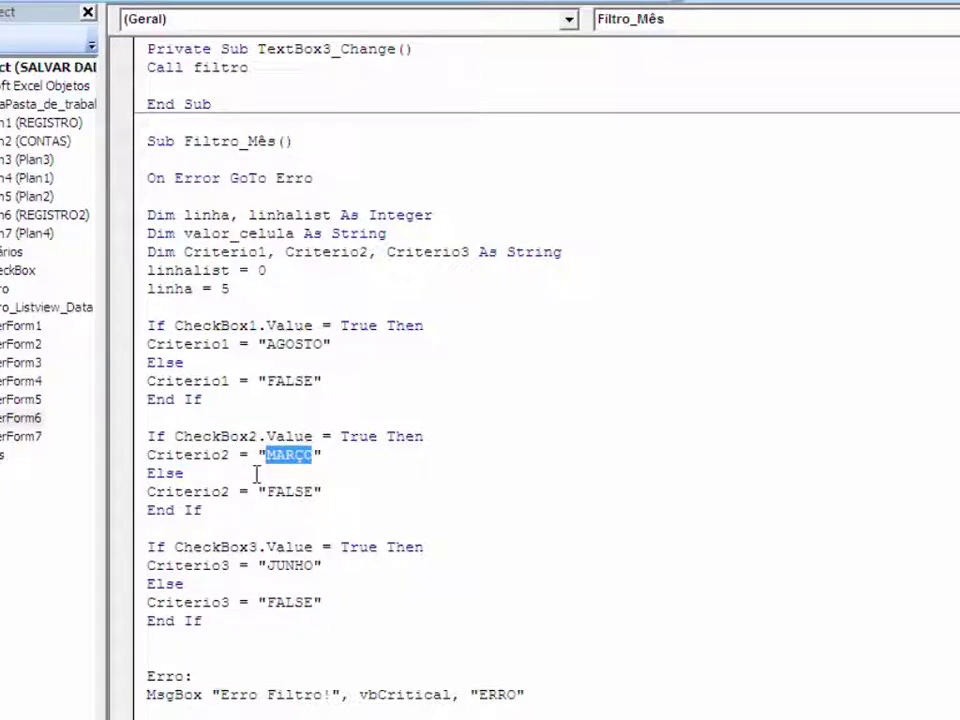
click(257, 474)
drag(314, 491, 265, 491)
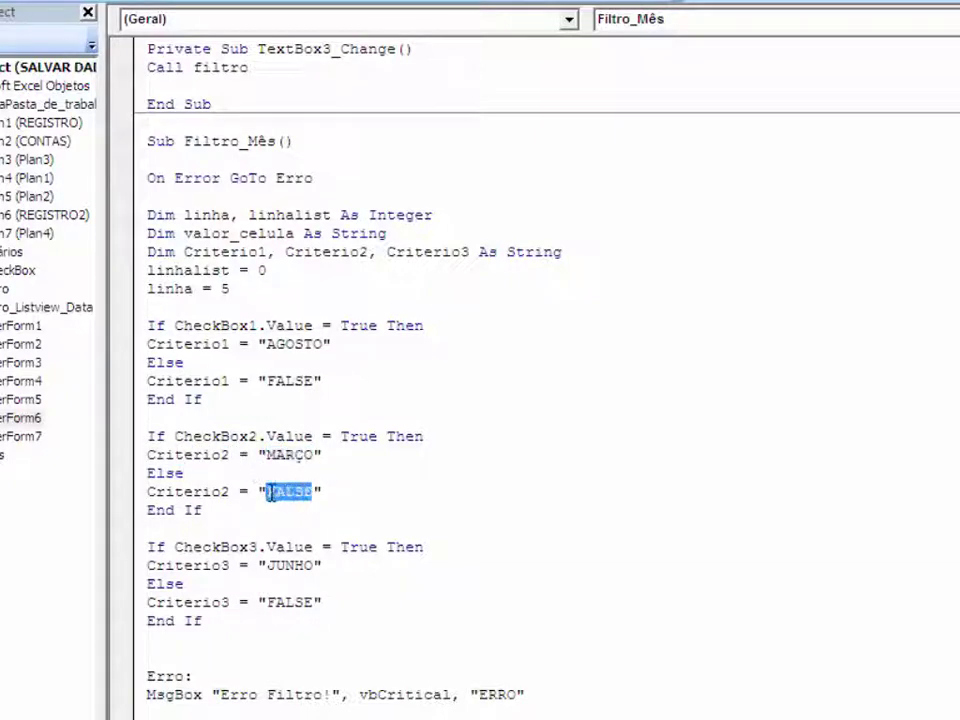
click(184, 510)
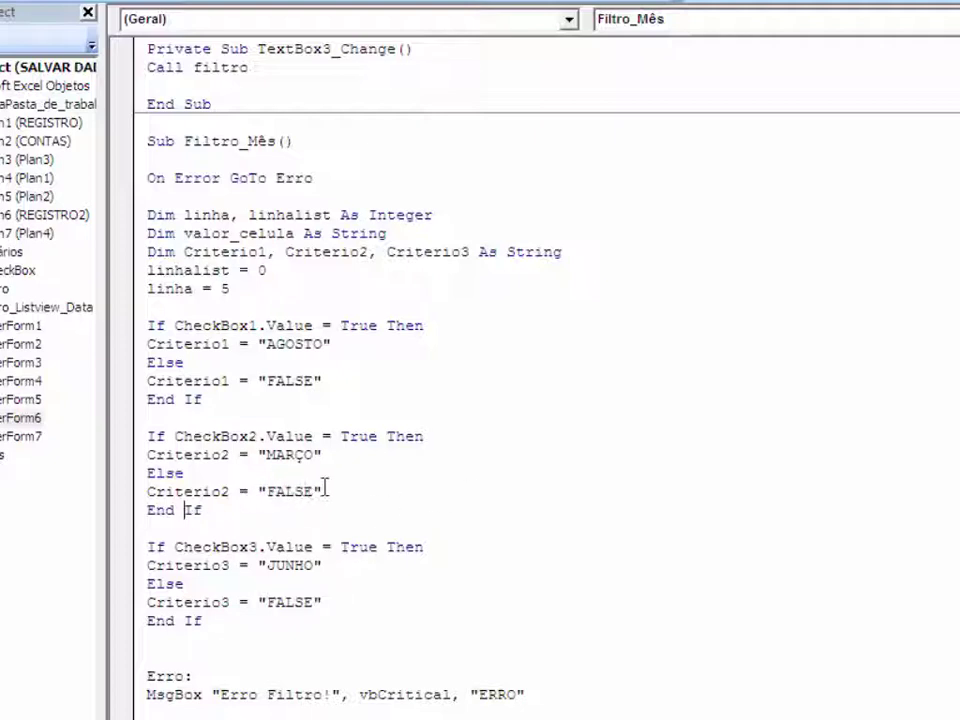
drag(311, 491, 265, 491)
click(321, 512)
drag(377, 436, 340, 436)
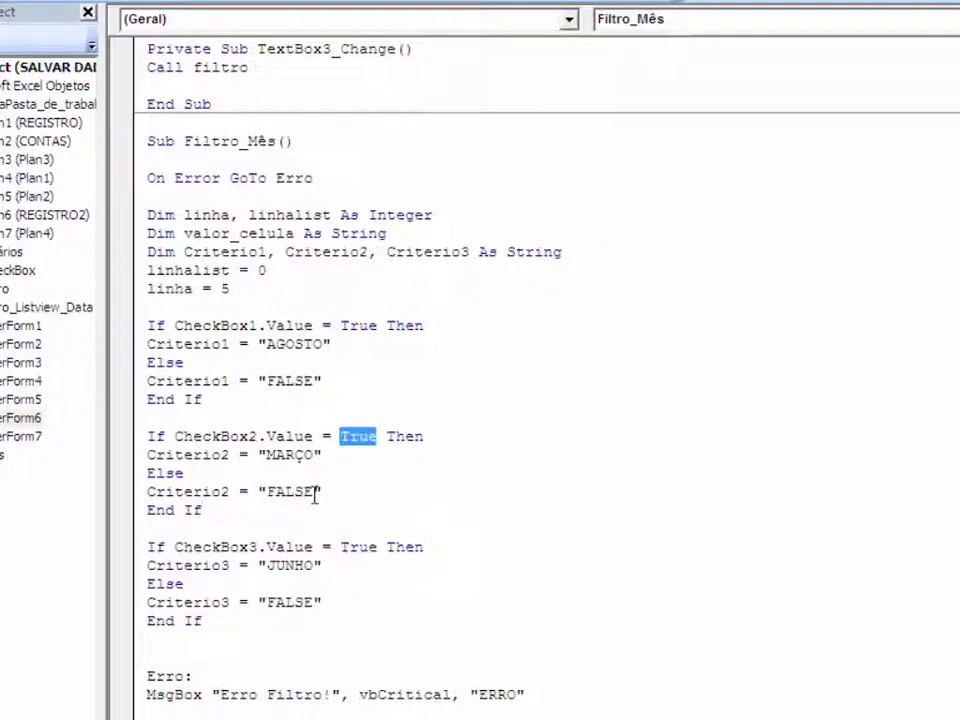
drag(319, 491, 267, 491)
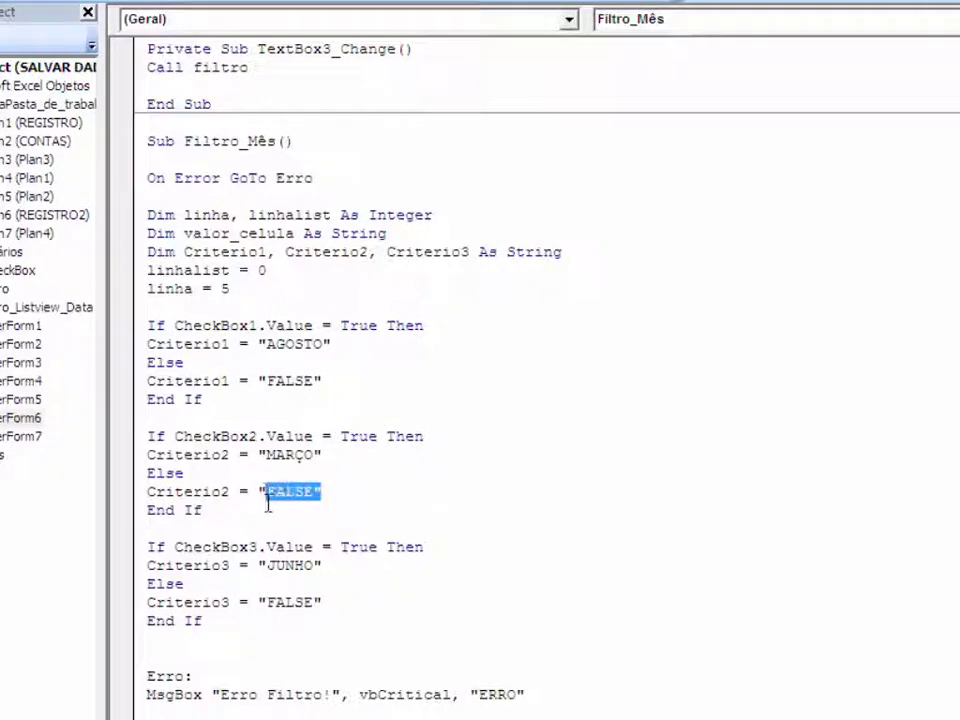
click(268, 508)
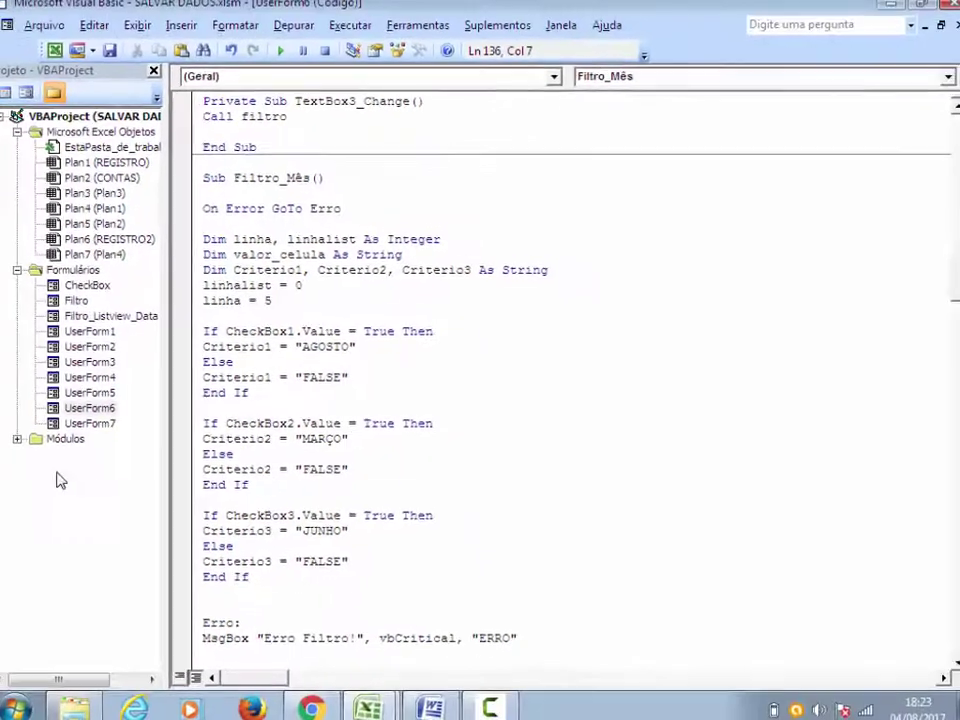
Check the UserForm6 checkbox properties, confirming Junho is CheckBox3, then reopen the form's code
double_click(100, 409)
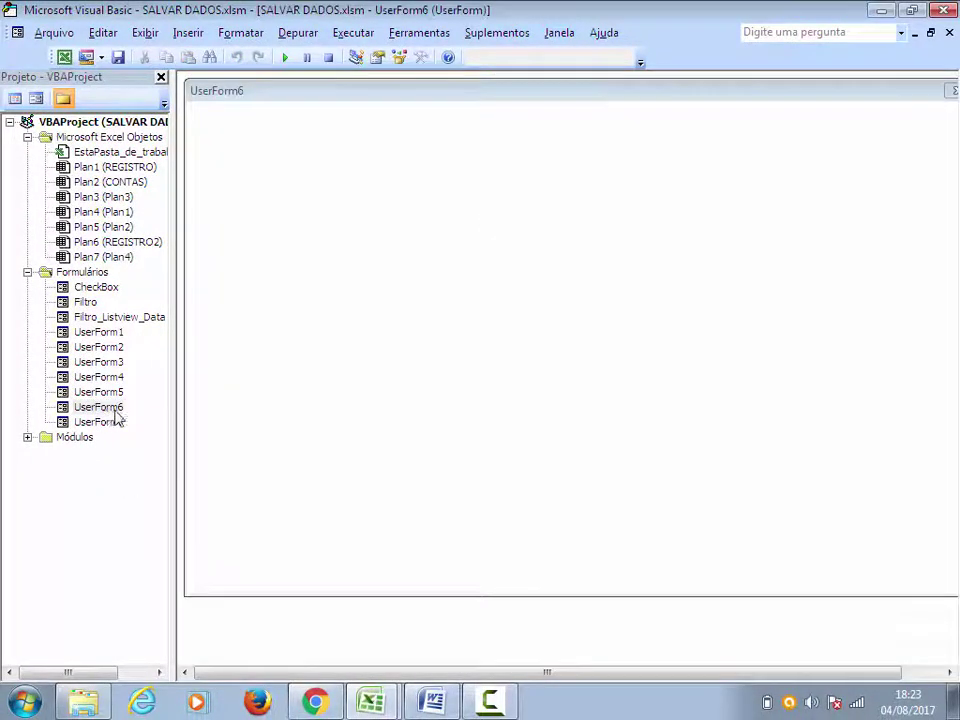
click(243, 214)
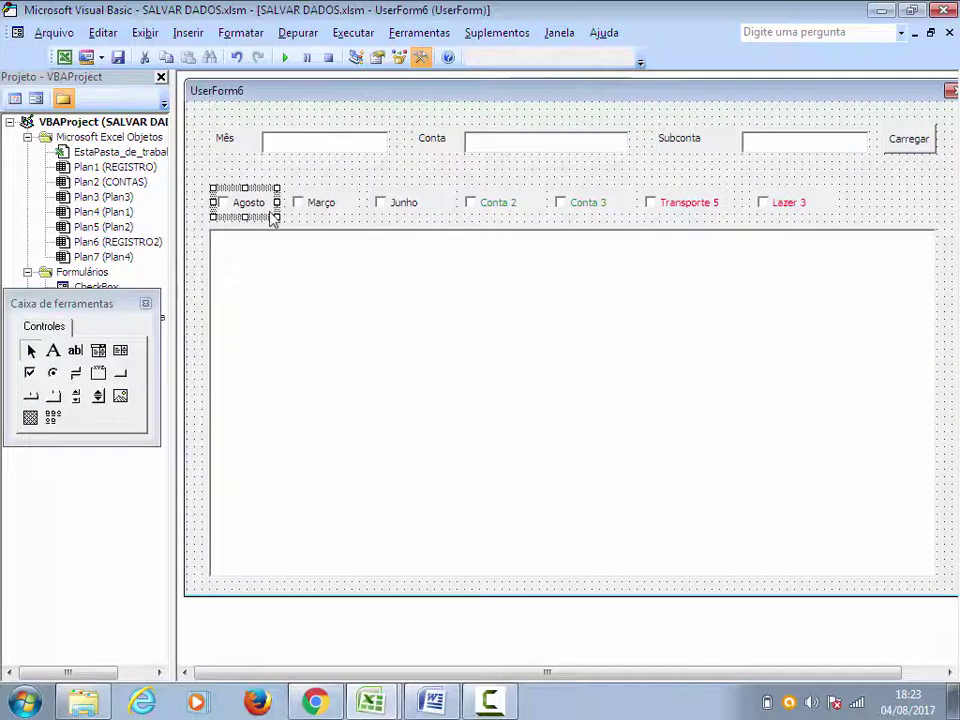
right_click(275, 218)
click(330, 303)
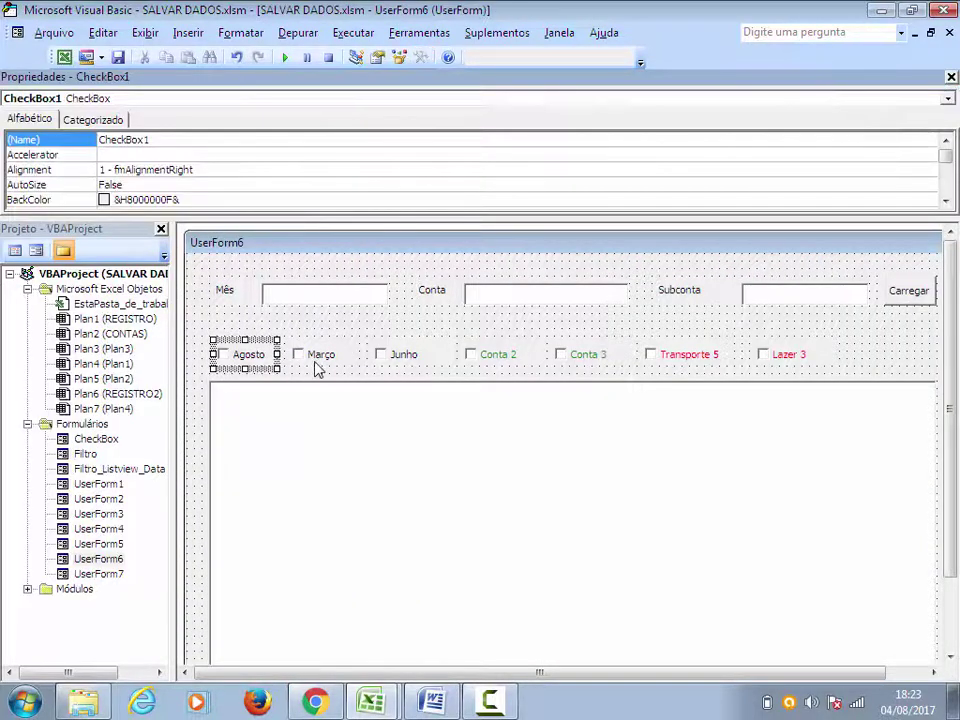
click(316, 368)
click(405, 366)
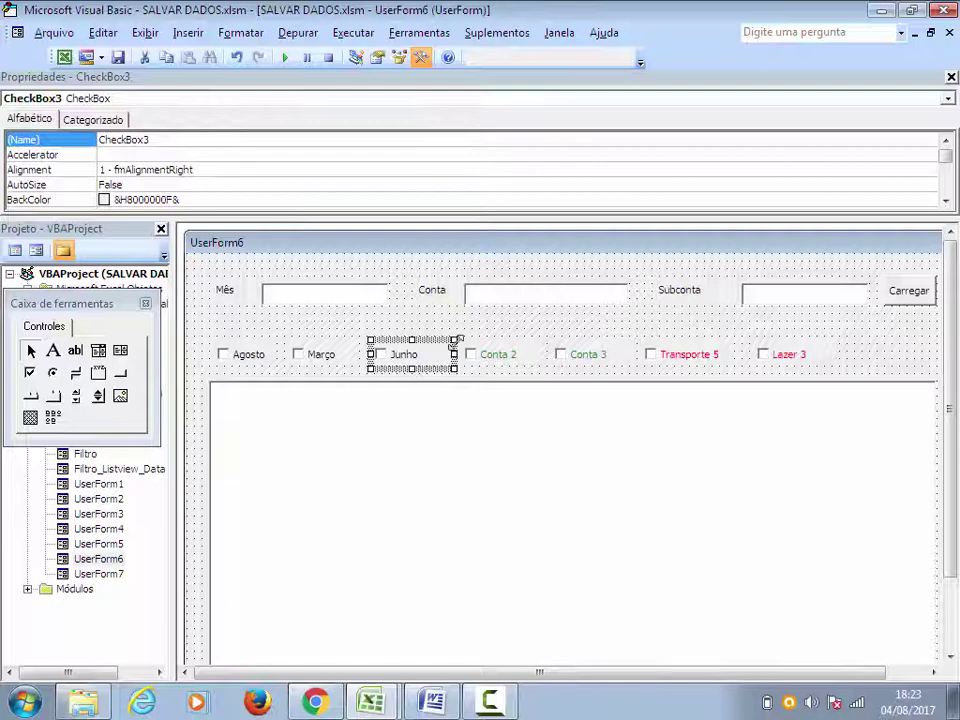
double_click(521, 313)
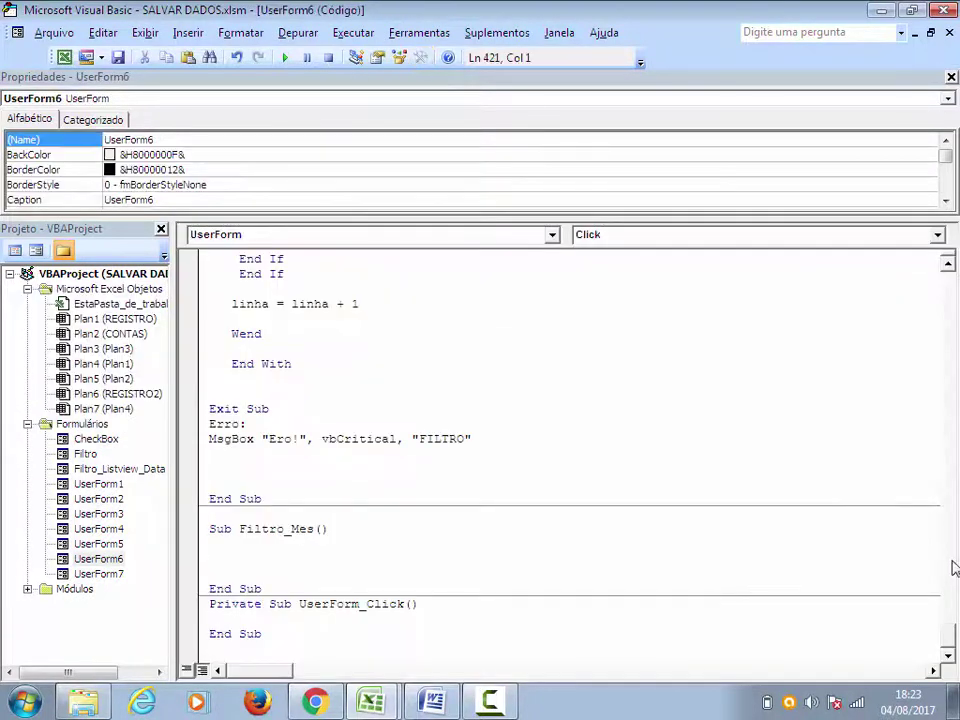
Delete the duplicated CheckBox2 and CheckBox3 month checks after the Erro: message
mouse_move(953, 638)
mouse_down()
mouse_move(953, 352)
mouse_move(953, 408)
mouse_up()
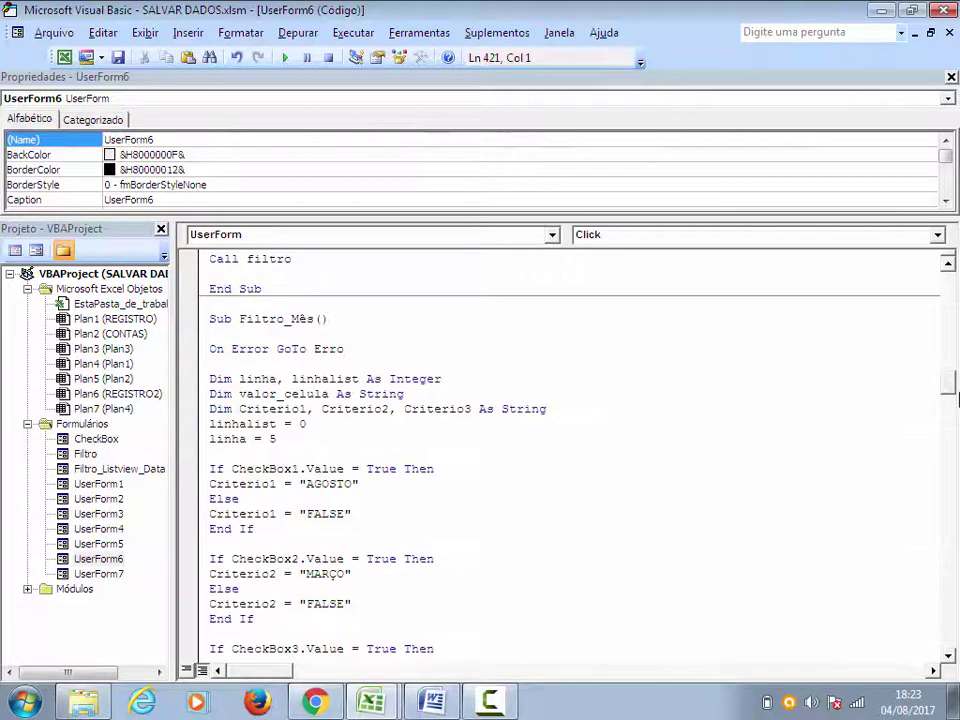
scroll(489, 536, up, 10)
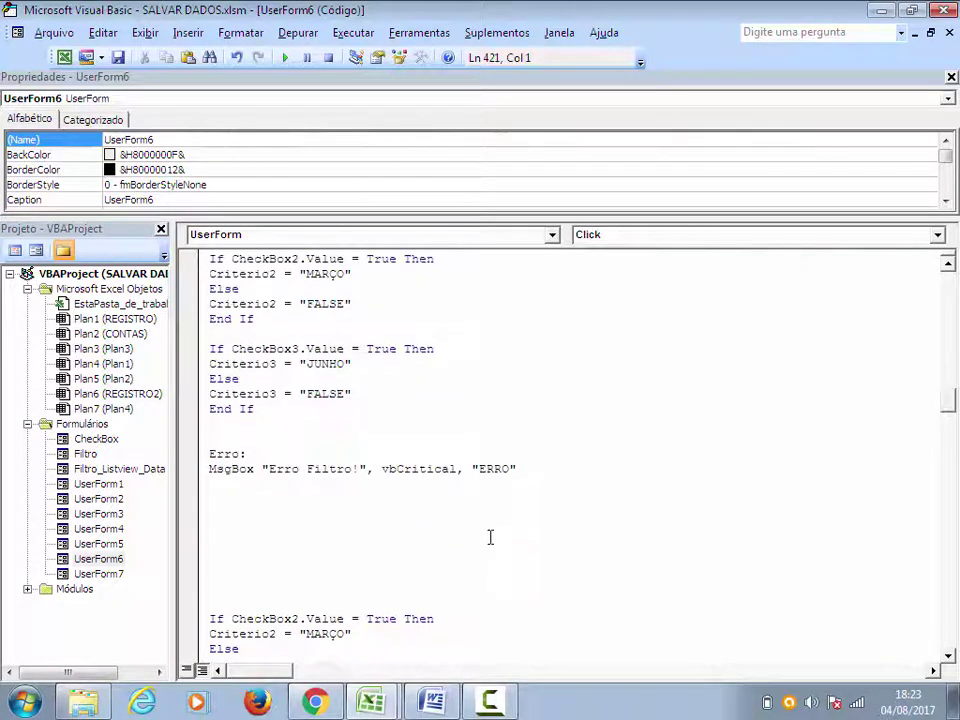
scroll(420, 540, down, 13)
scroll(252, 571, up, 1)
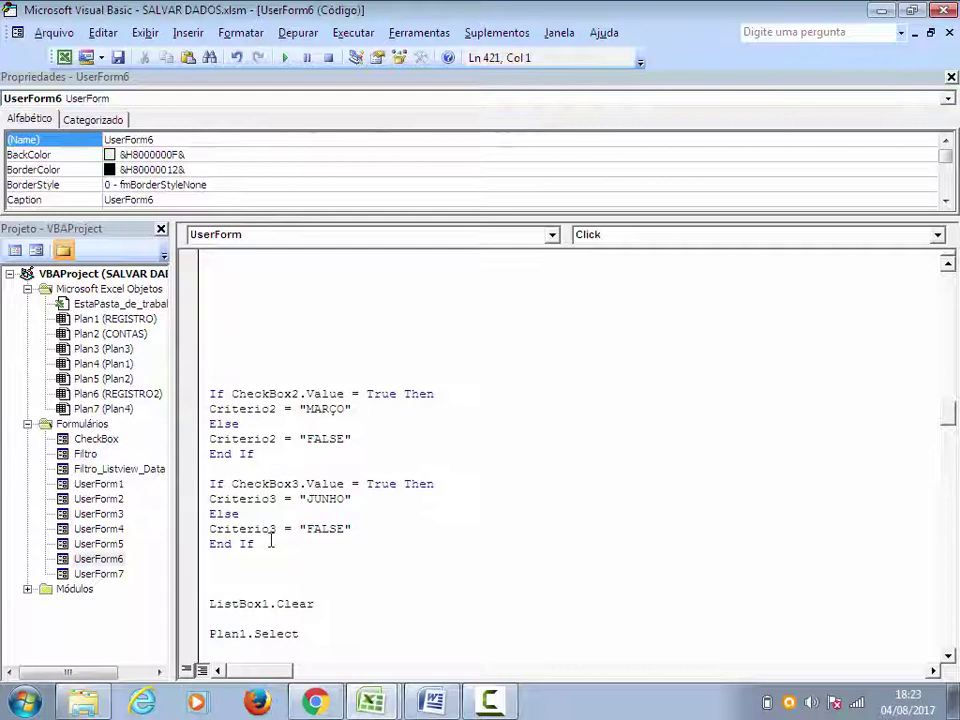
drag(270, 541, 225, 295)
key(Delete)
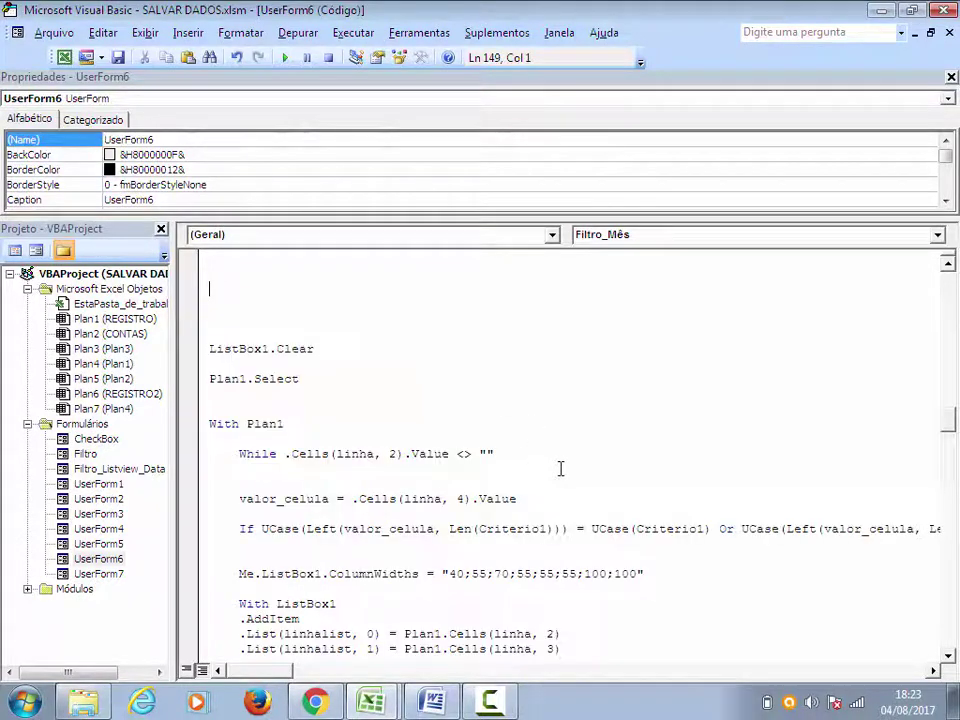
Remove the leftover blank lines and add a fresh line below End If
scroll(560, 466, up, 2)
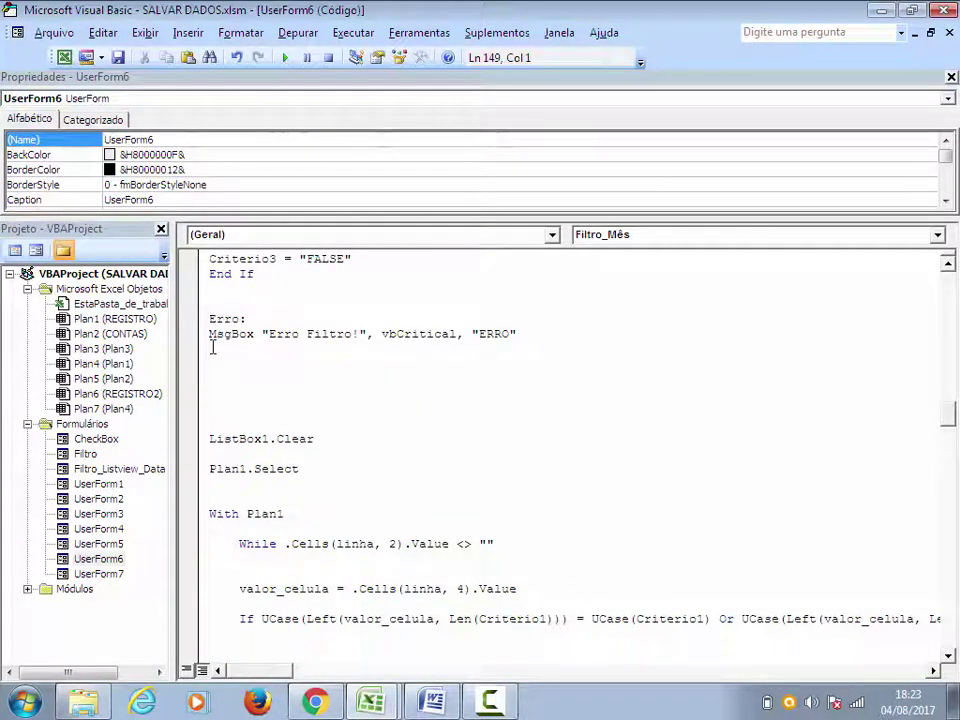
key(BackSpace)
key(BackSpace)
key(Delete)
key(Delete)
scroll(448, 385, up, 1)
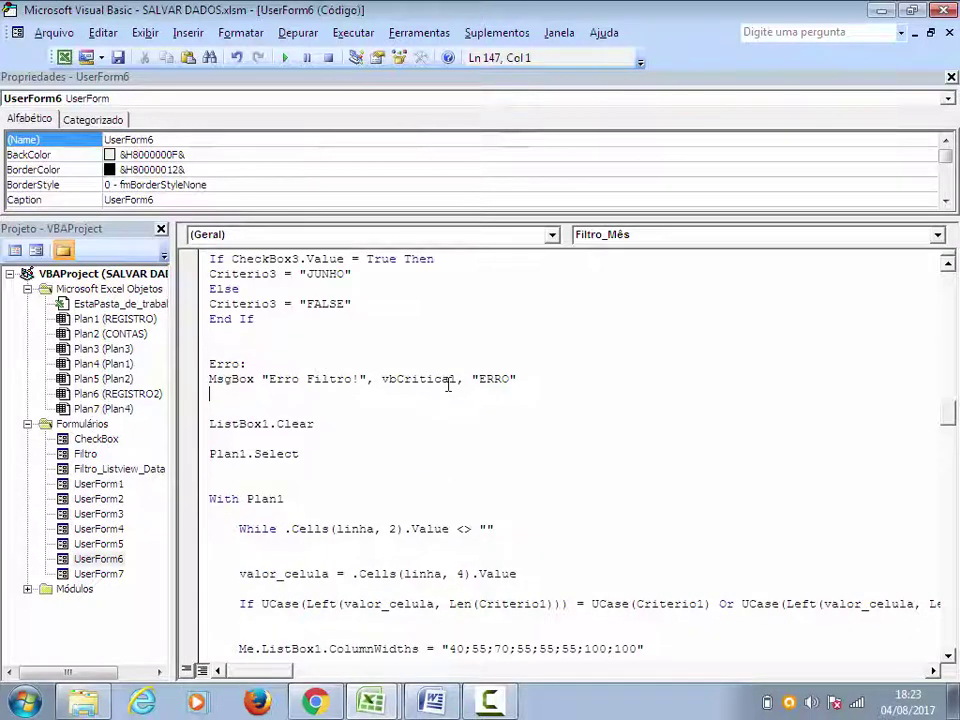
click(284, 335)
key(Return)
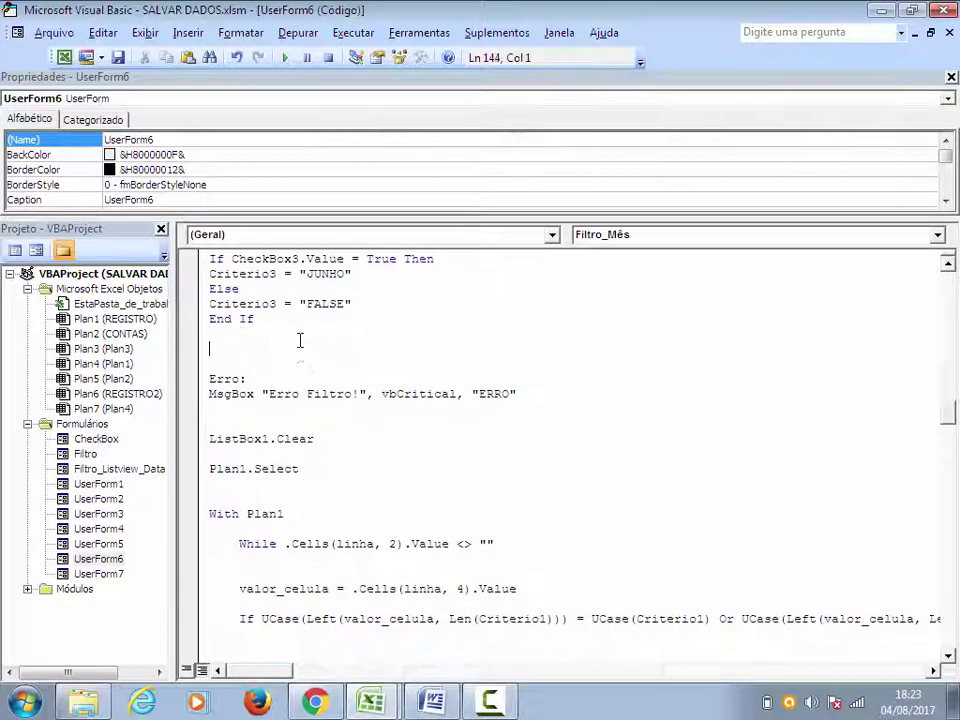
Add ListBox1.Clear, Plan1.Select and With Plan1, then begin a While .Cells(linha, 2) line
text(lISTBOX1)
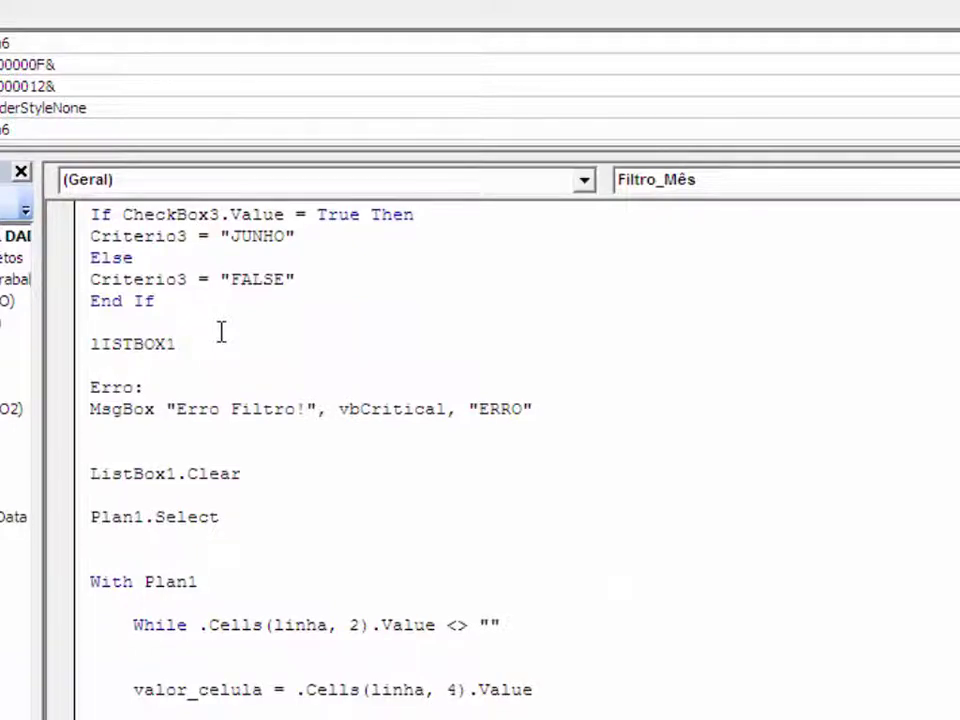
text(.Clear)
key(Return)
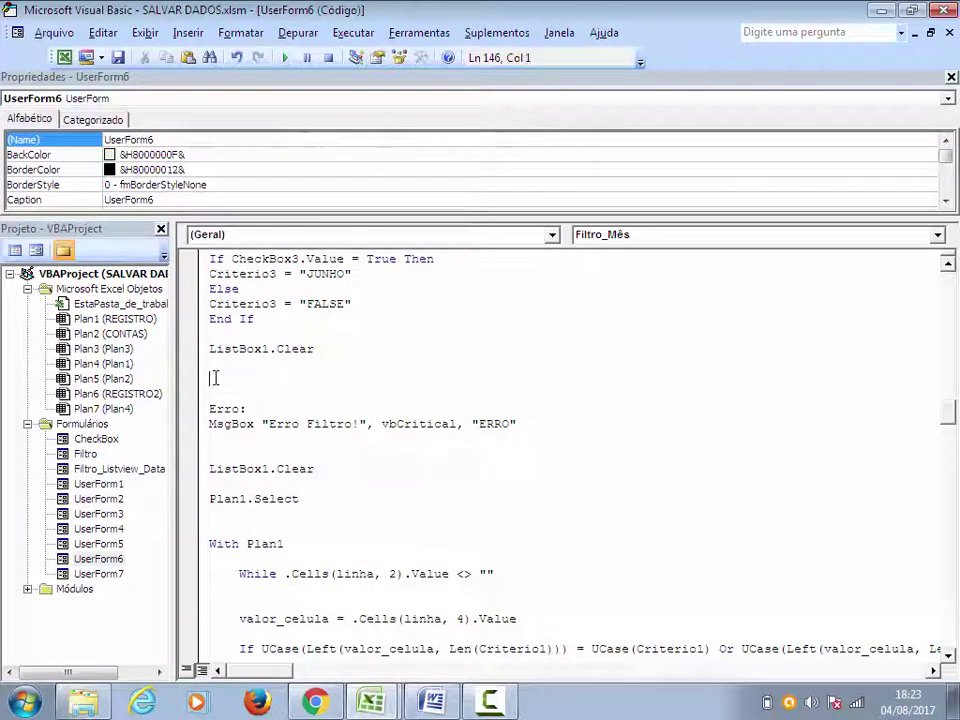
click(110, 318)
click(231, 377)
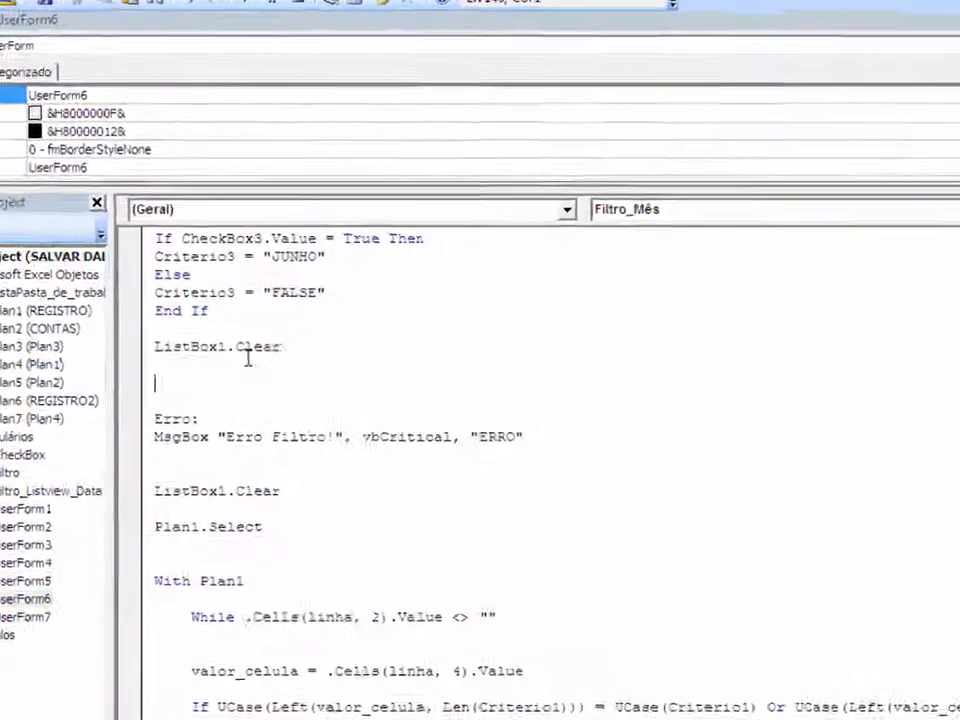
text(Pla)
text(.sele)
key(Return)
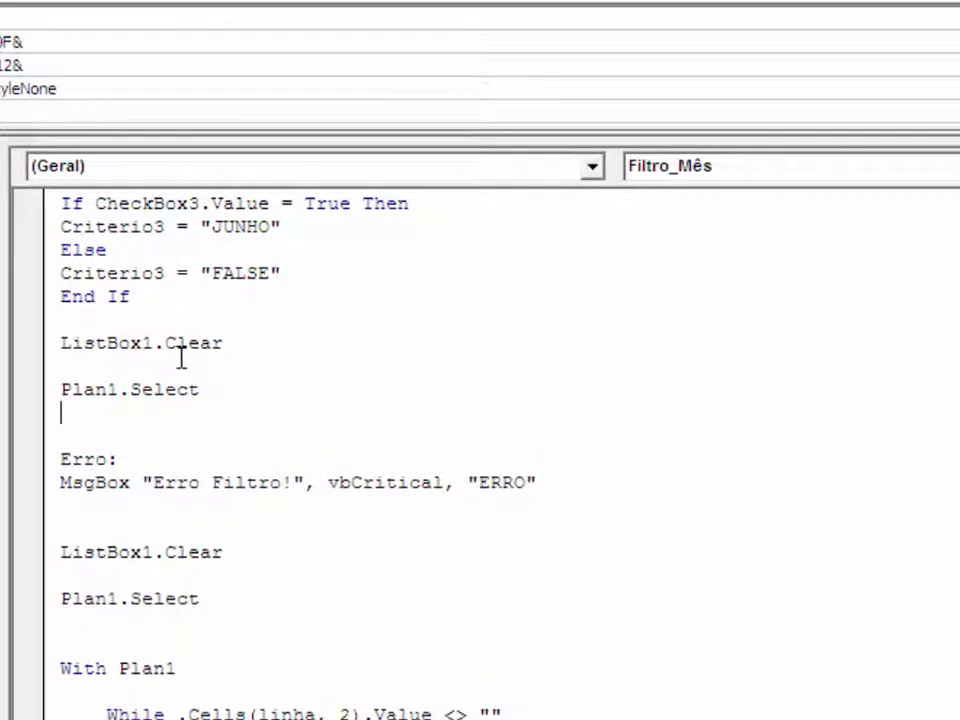
key(Return)
text(Wit)
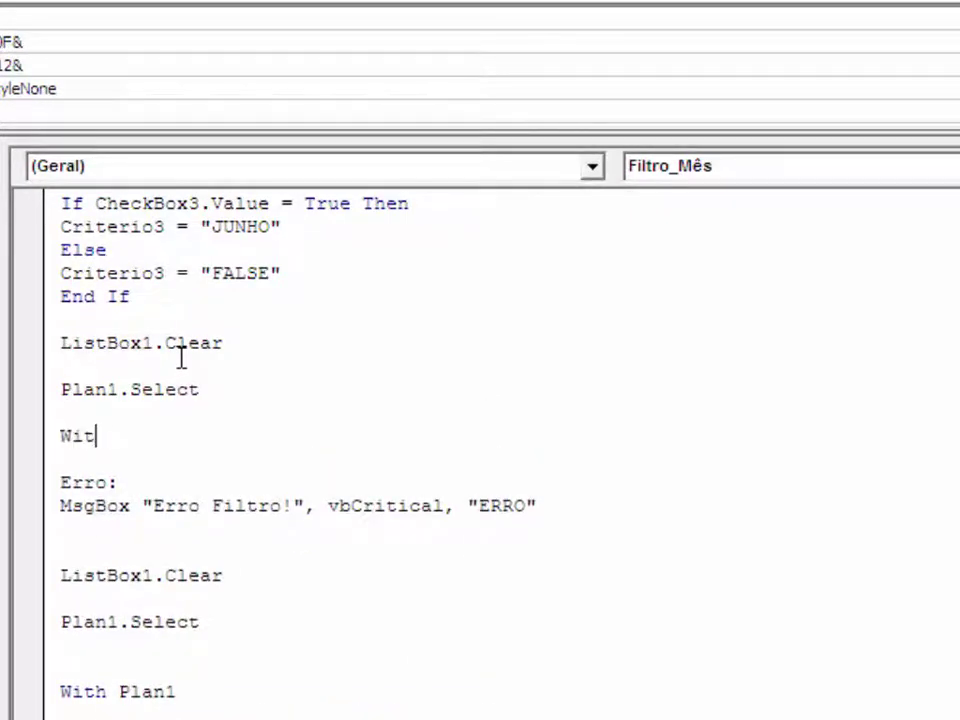
text(h Plan1)
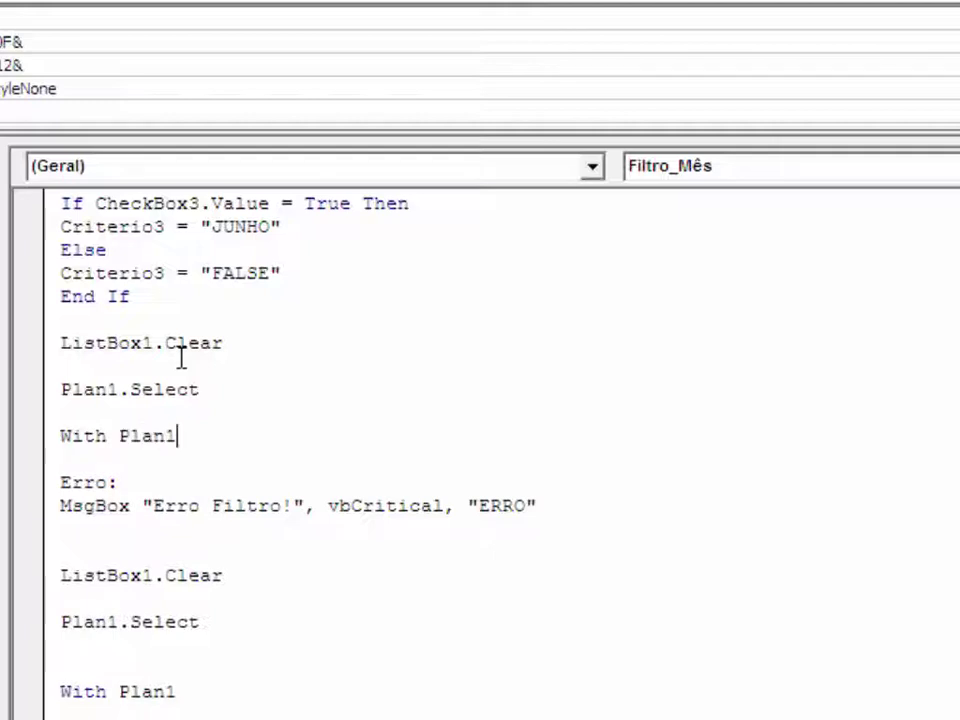
key(Return)
key(Return)
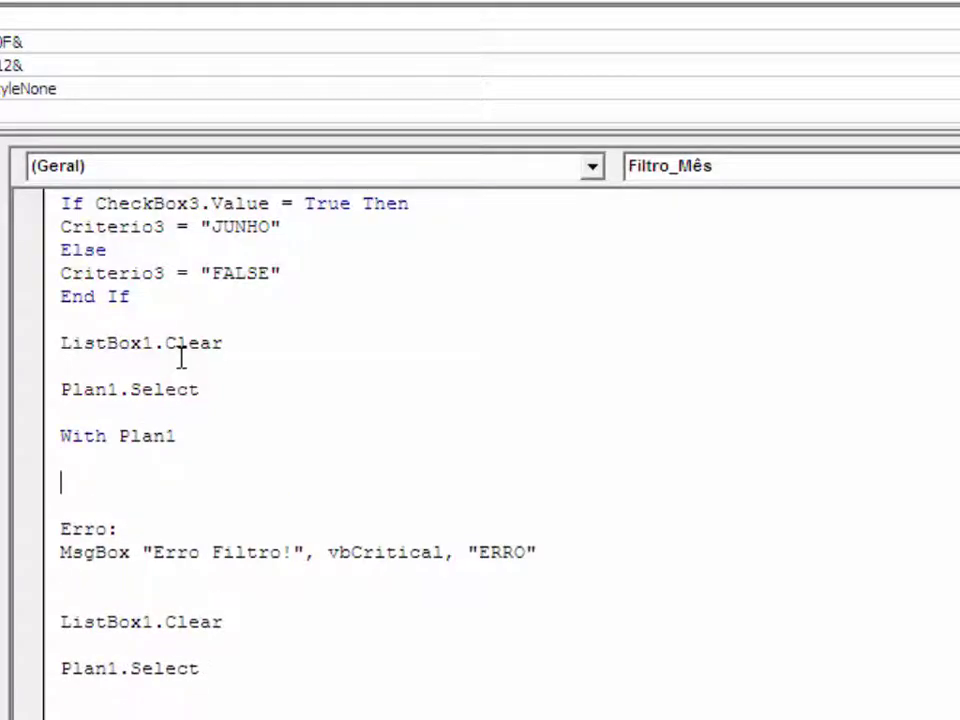
text(While .ce )
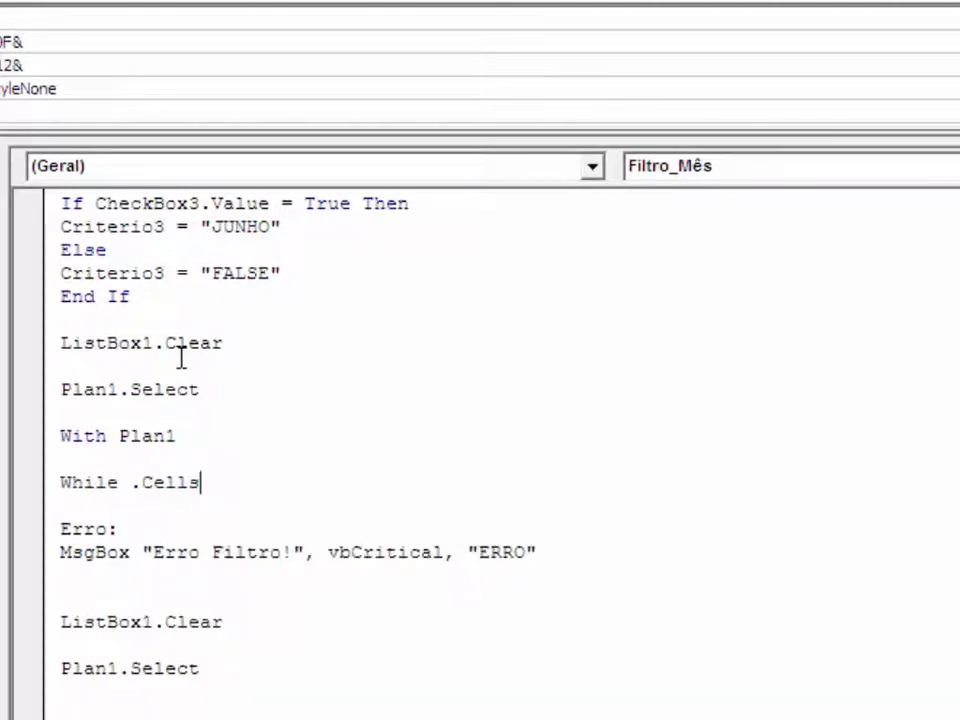
text((linha)
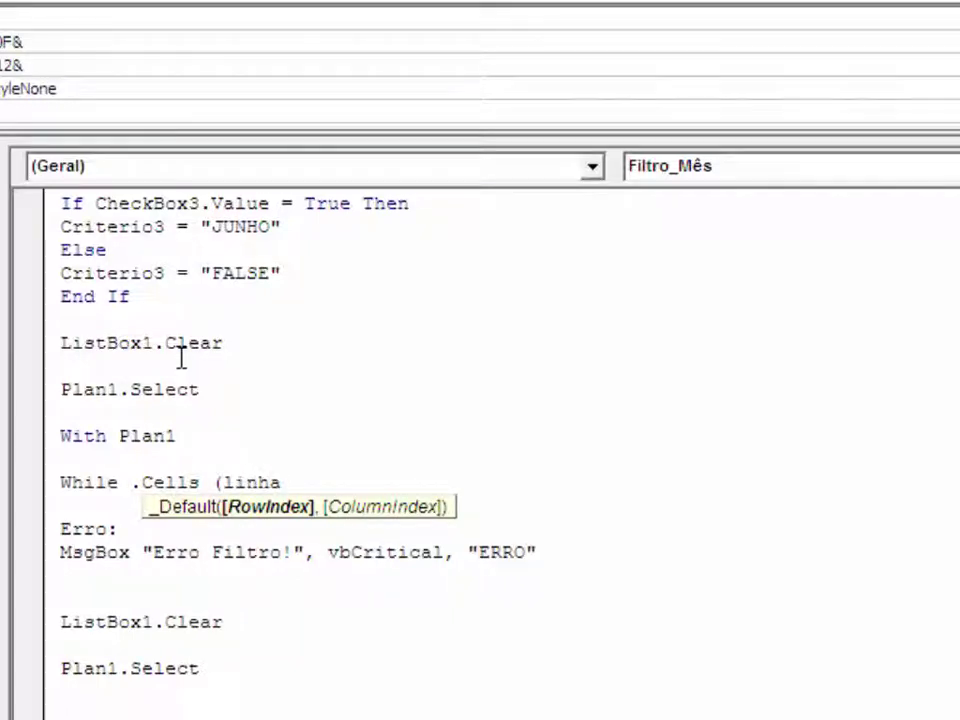
text(, 2)
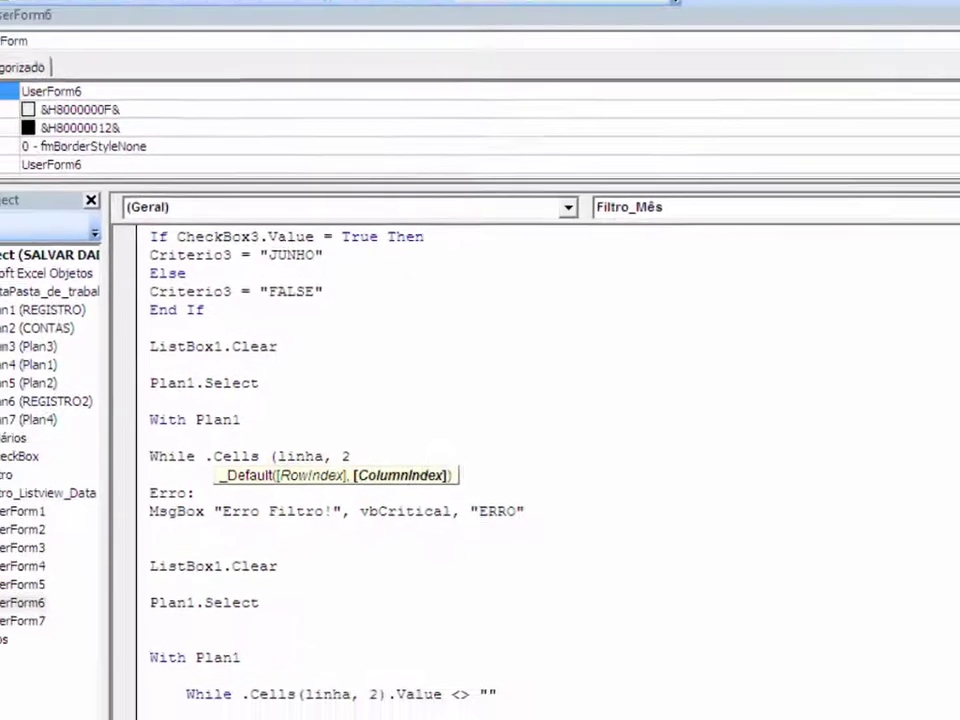
Check the first data row in column B of the REGISTRO sheet, then return to the VBA editor
click(63, 56)
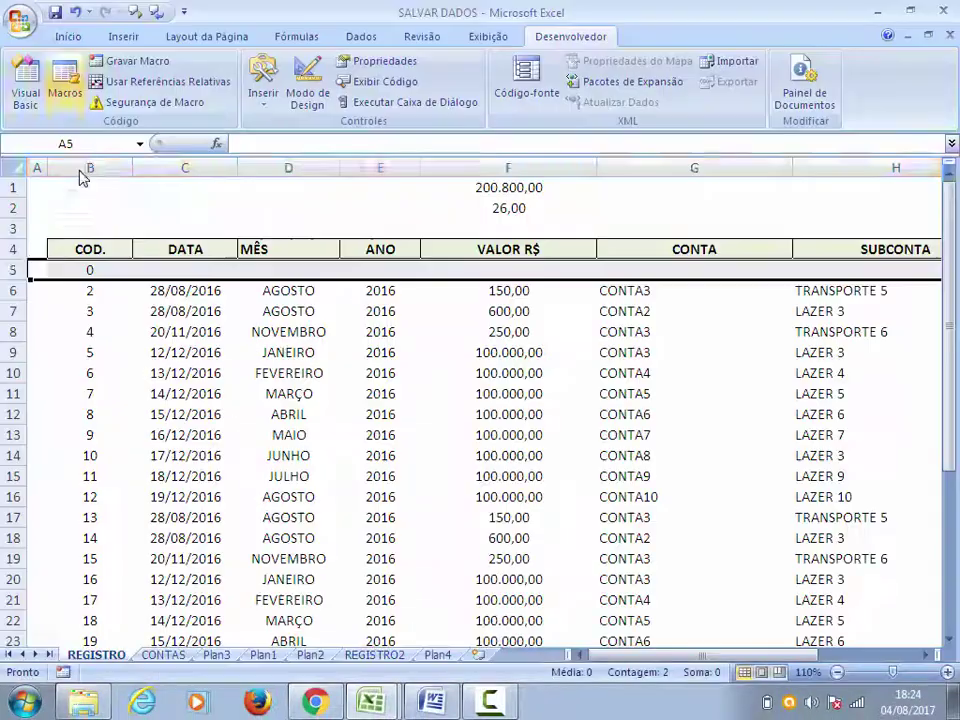
click(87, 272)
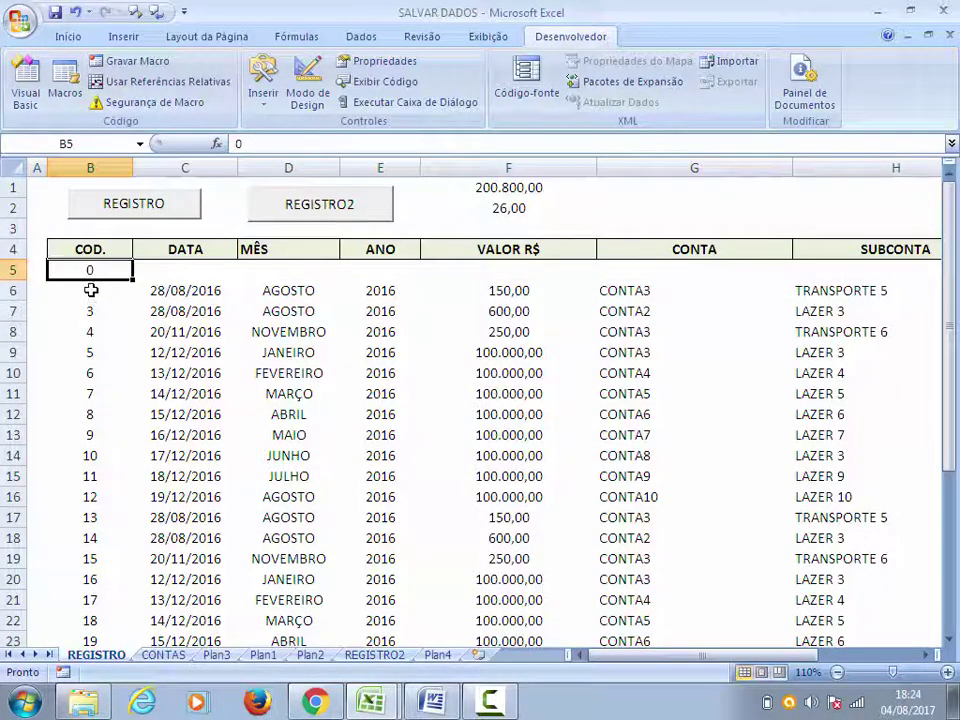
mouse_move(367, 683)
click(360, 656)
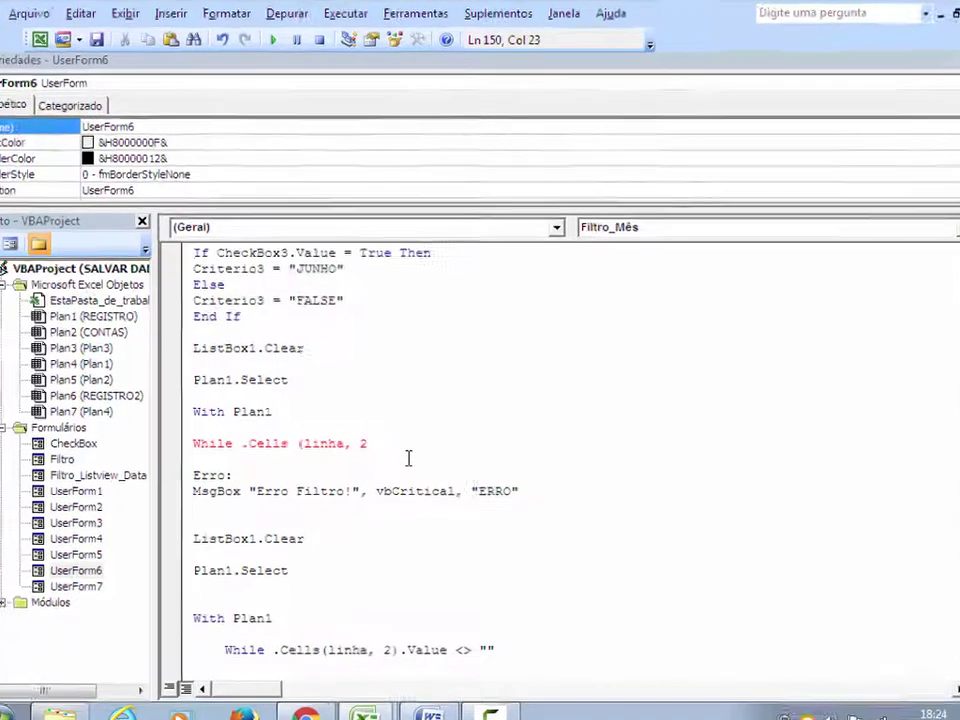
text().value )
text(>)
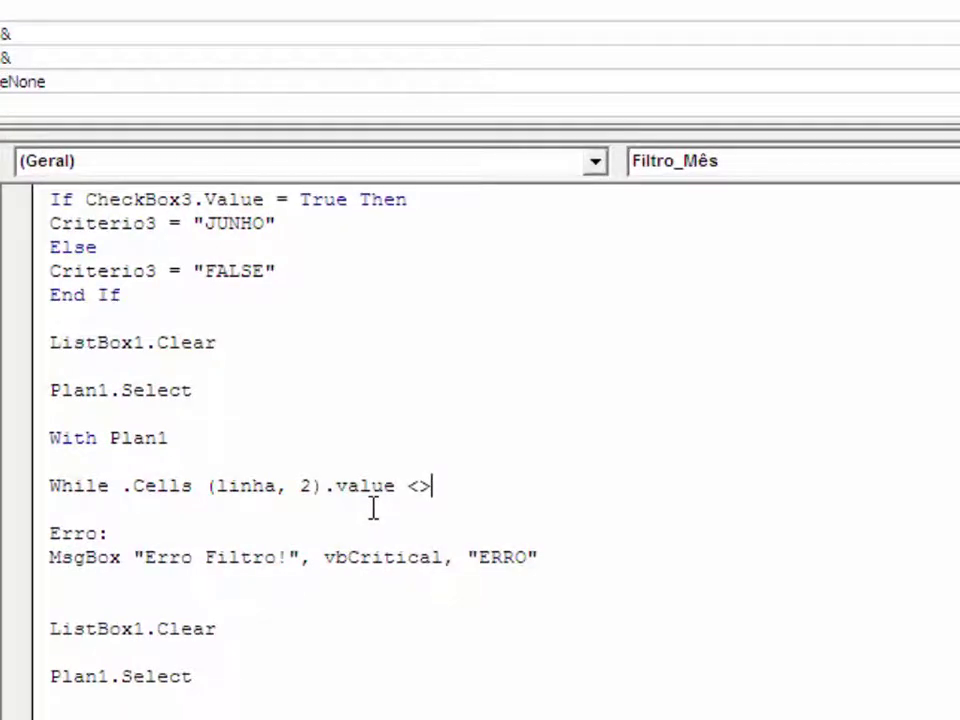
text(")
key(Return)
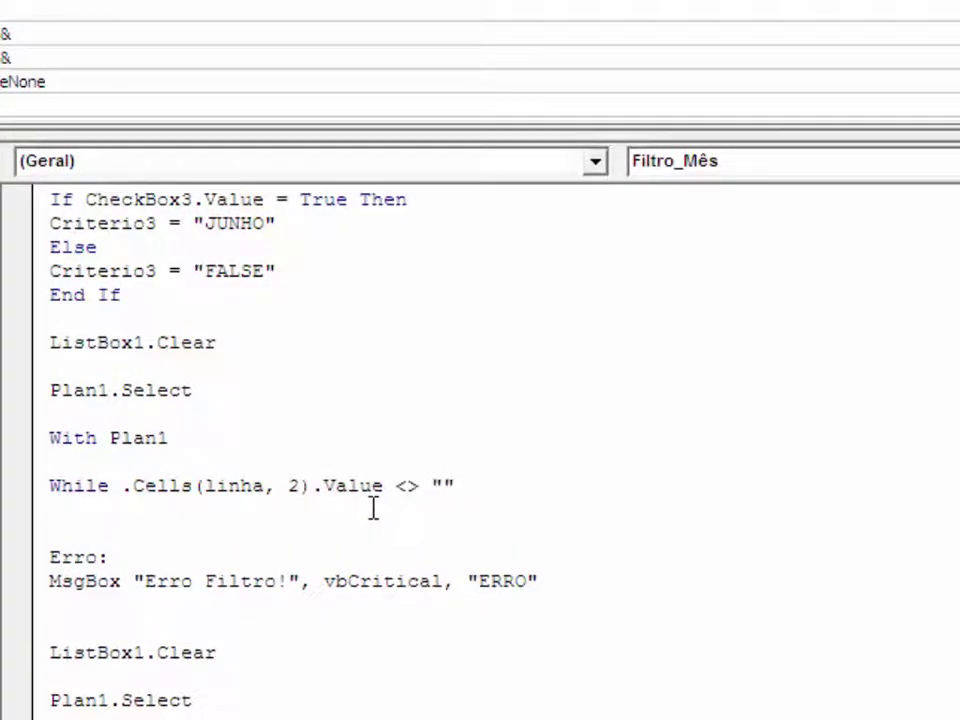
key(Return)
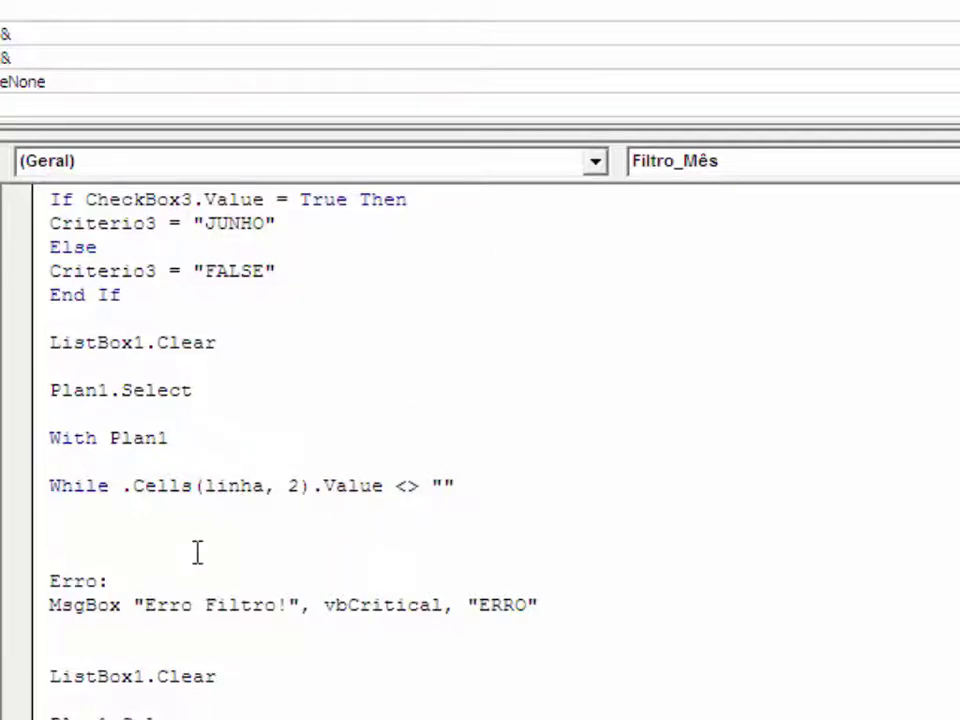
scroll(175, 521, down, 2)
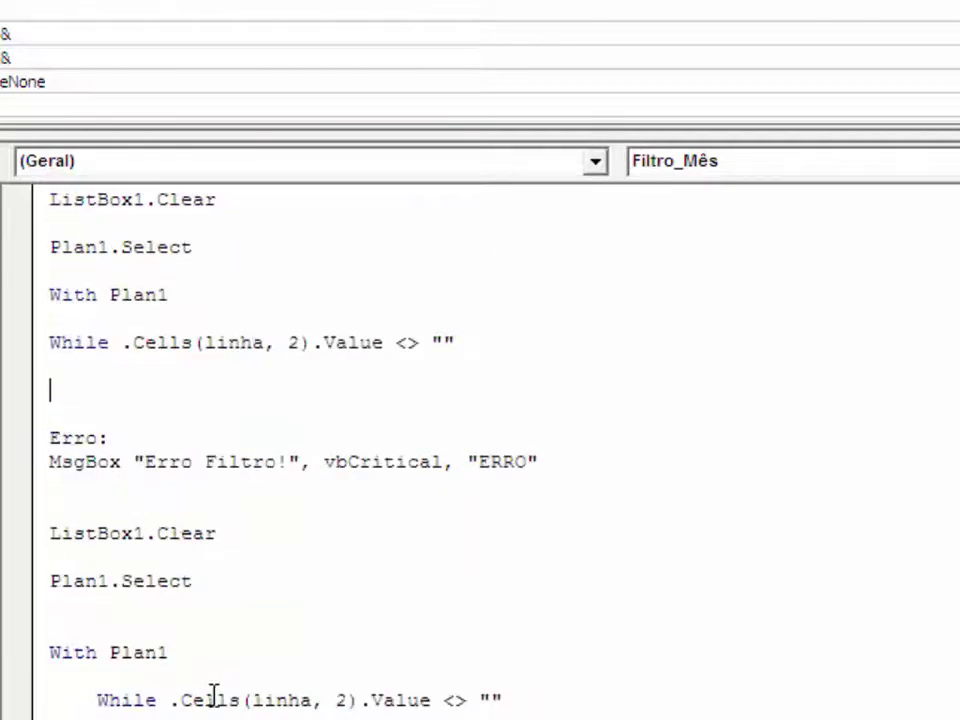
drag(504, 700, 111, 510)
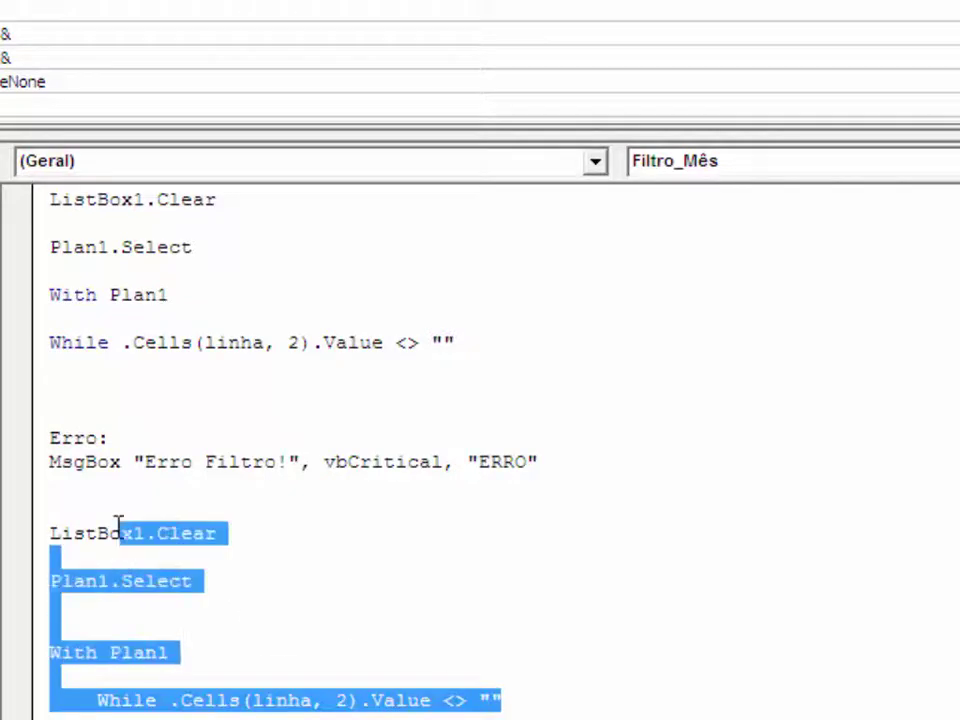
key(ctrl+x)
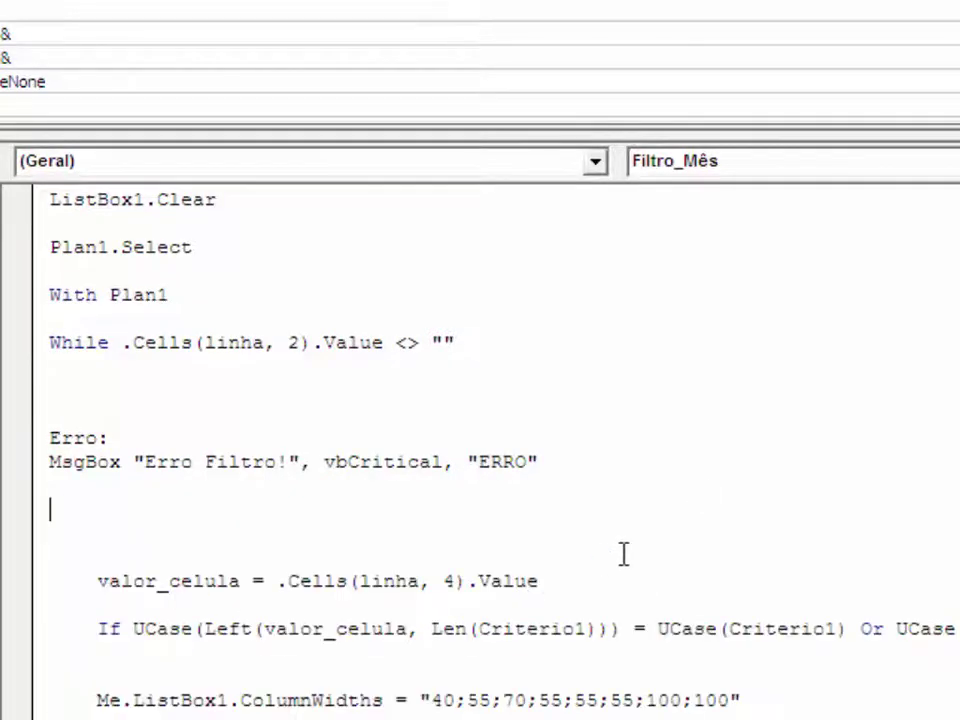
click(97, 370)
key(Return)
text(valor_celula)
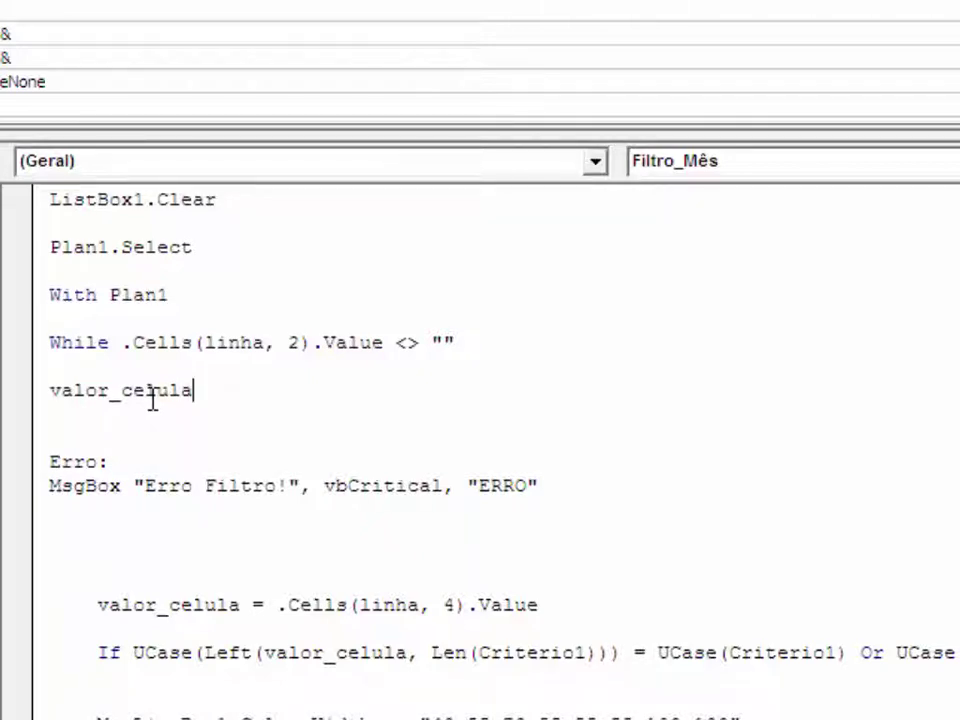
text( = .cel )
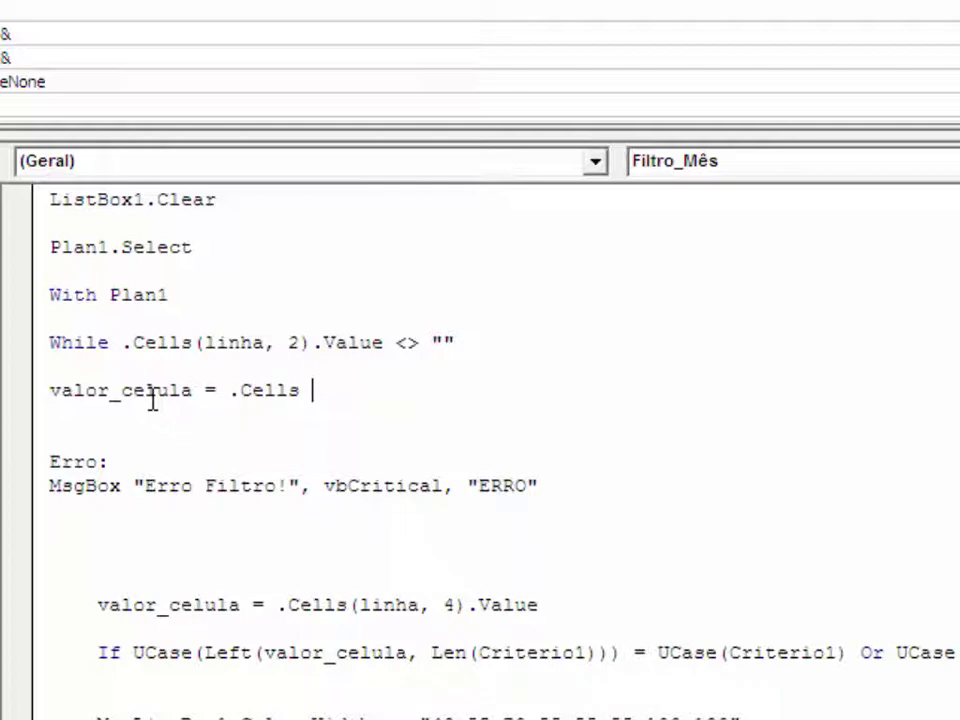
text((linha)
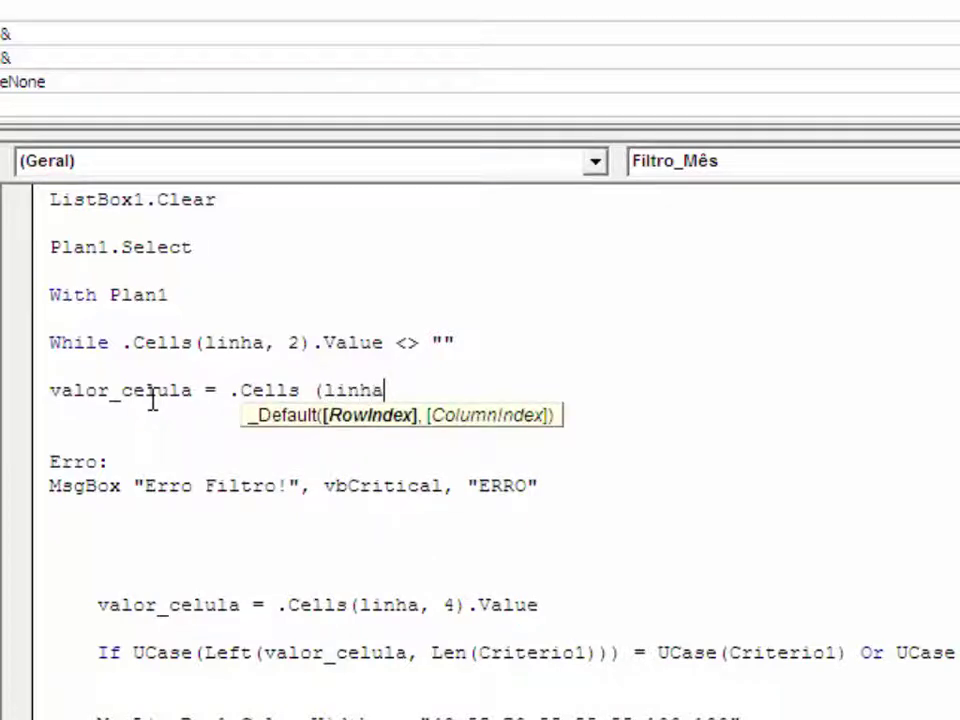
text(, 4)
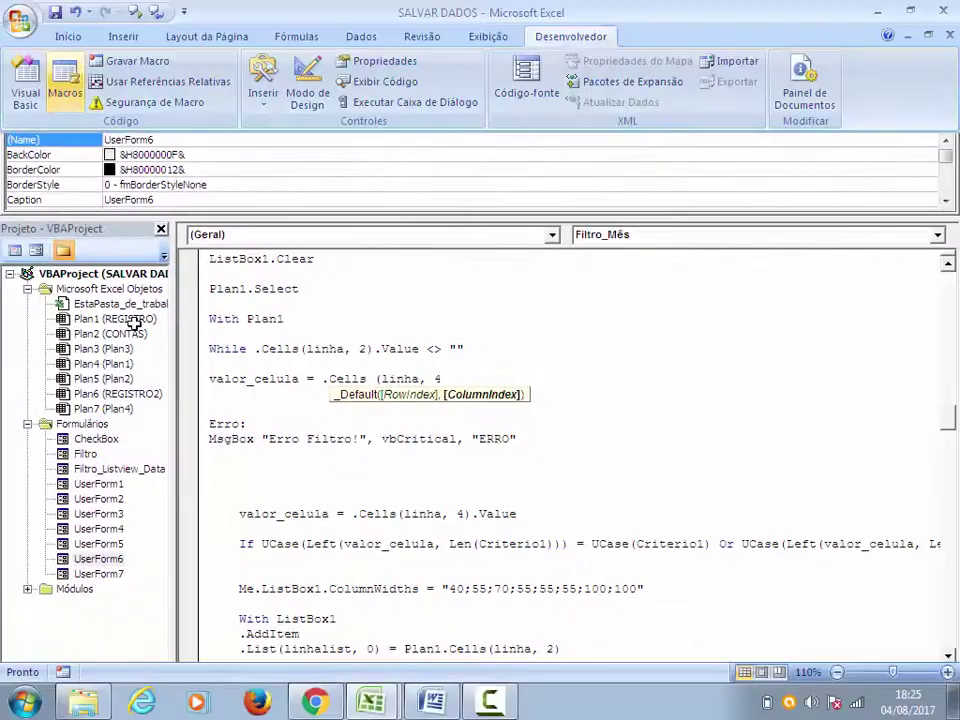
key(alt+F11)
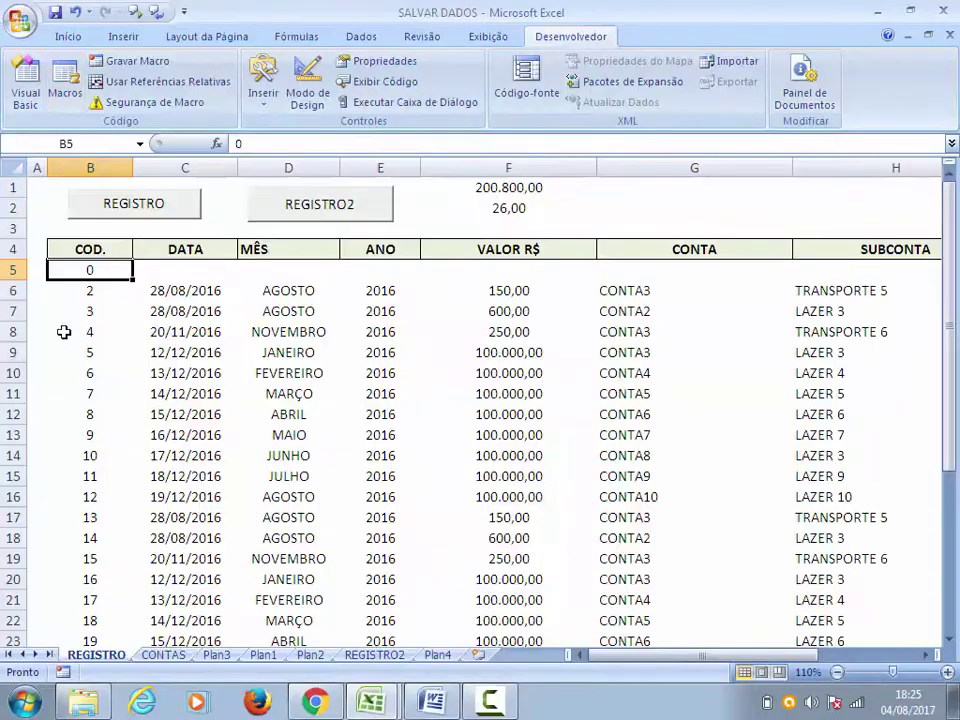
click(36, 289)
key(Right)
key(Right)
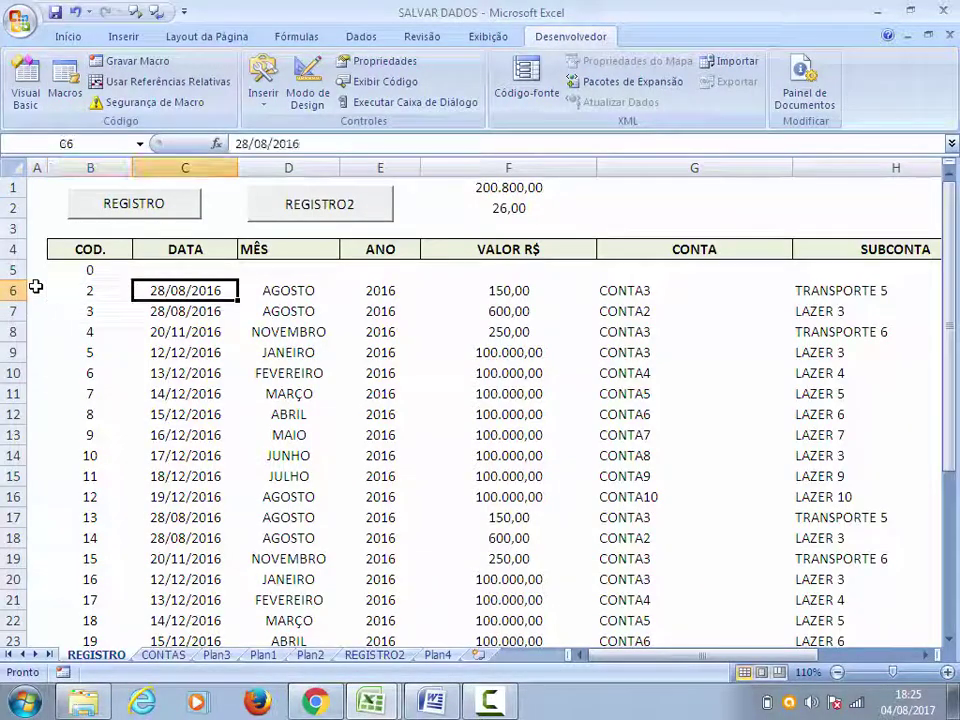
key(Right)
mouse_move(371, 702)
click(380, 658)
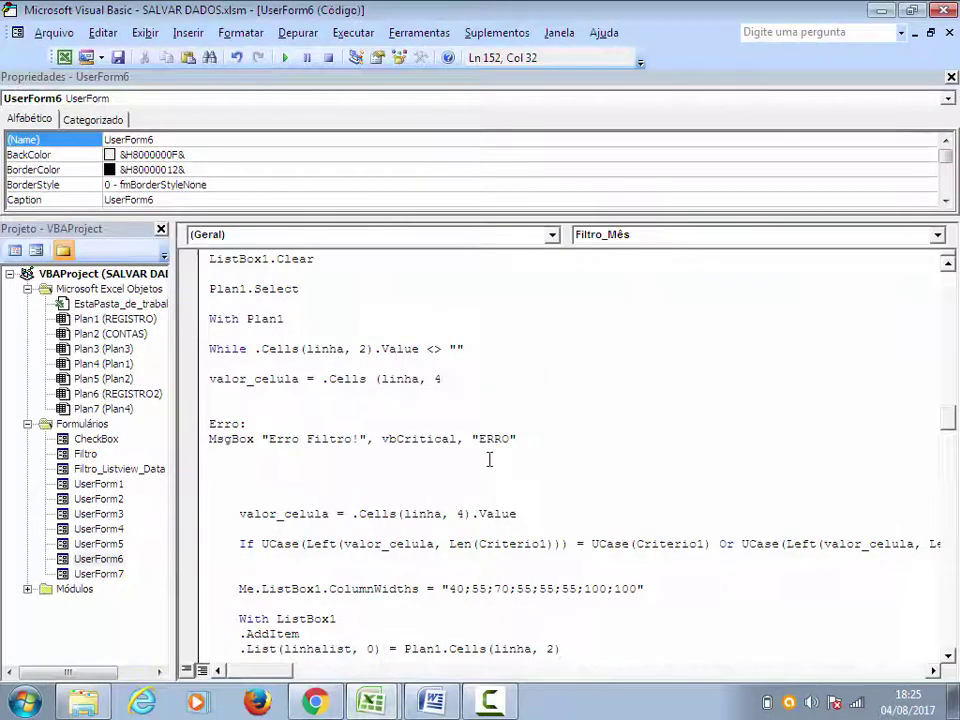
Complete valor_celula = .Cells(linha, 4).Value and add If UCase(Left(valor_celula, Len(Criterio1))) = UCase(Criterio1) Then
text())
text(.value)
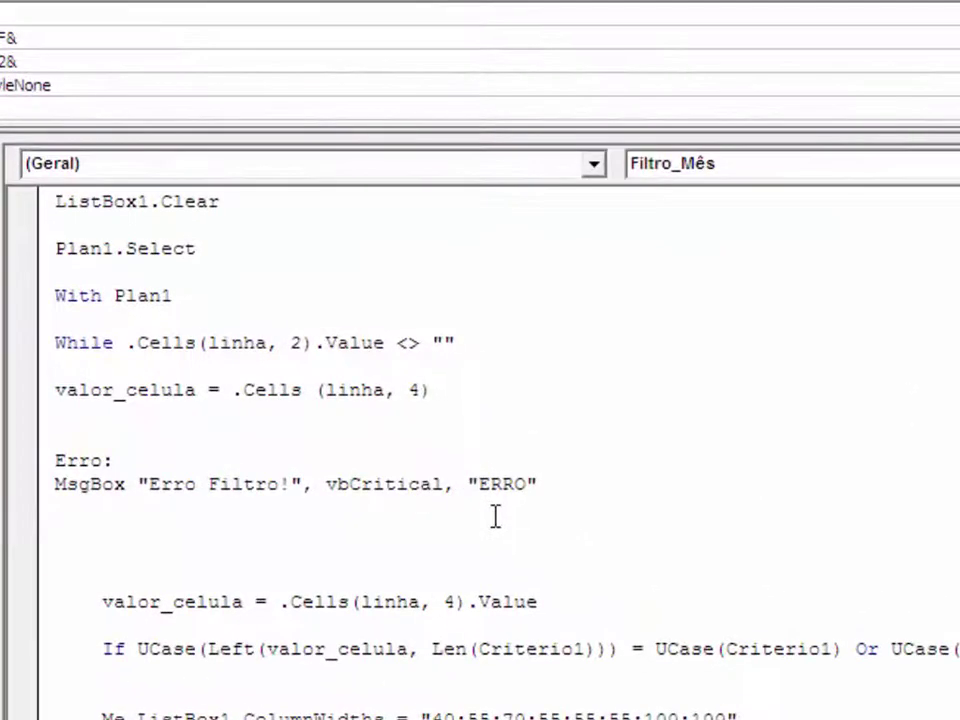
key(Return)
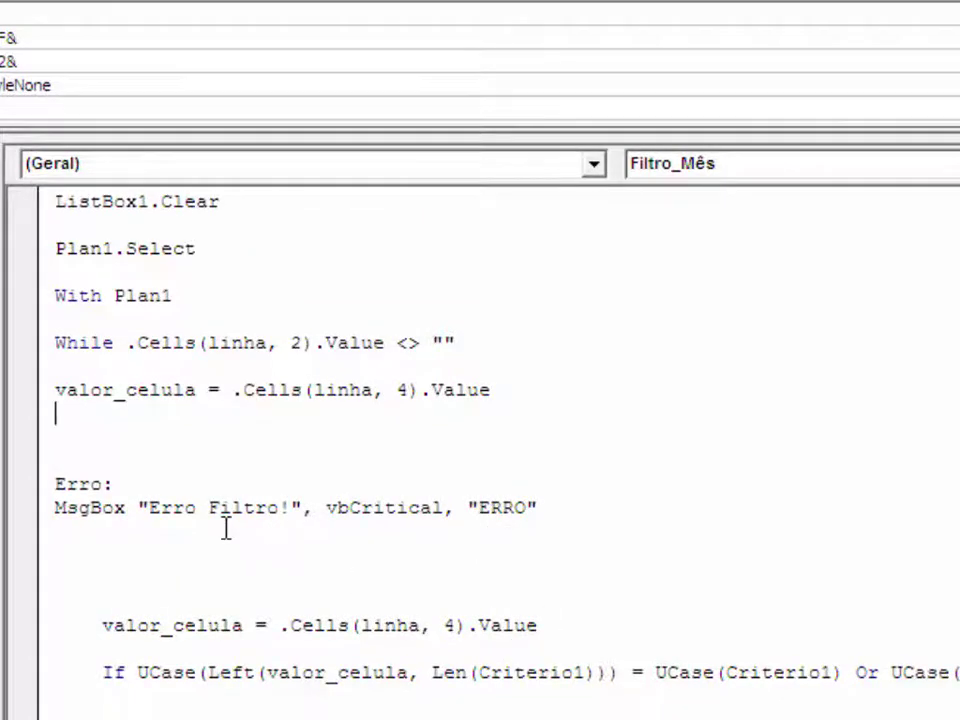
text(If Ucase )
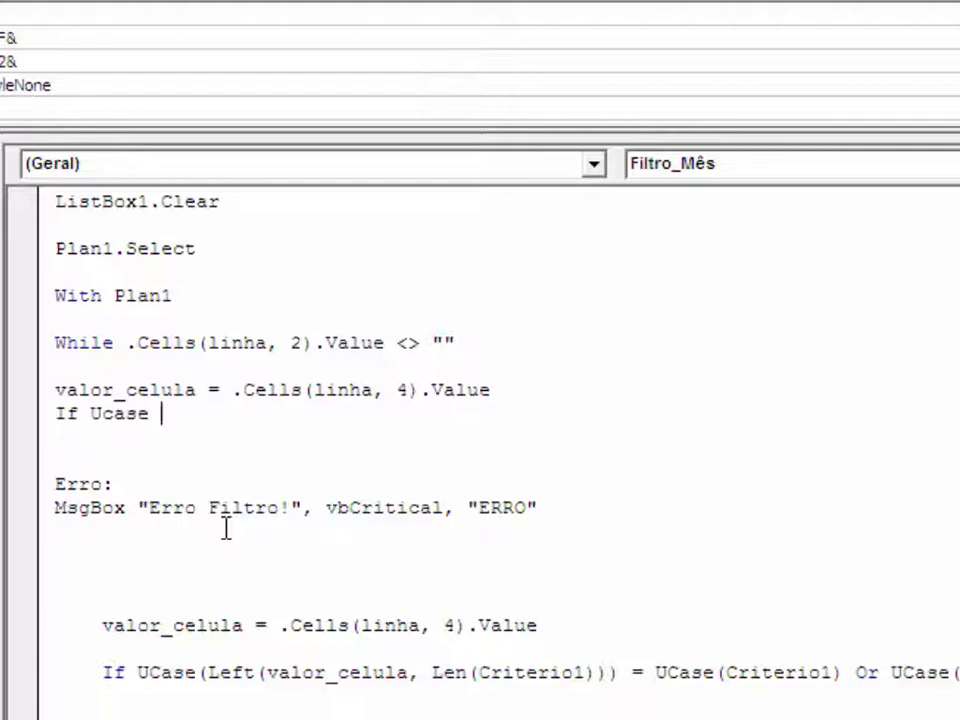
text((Left)
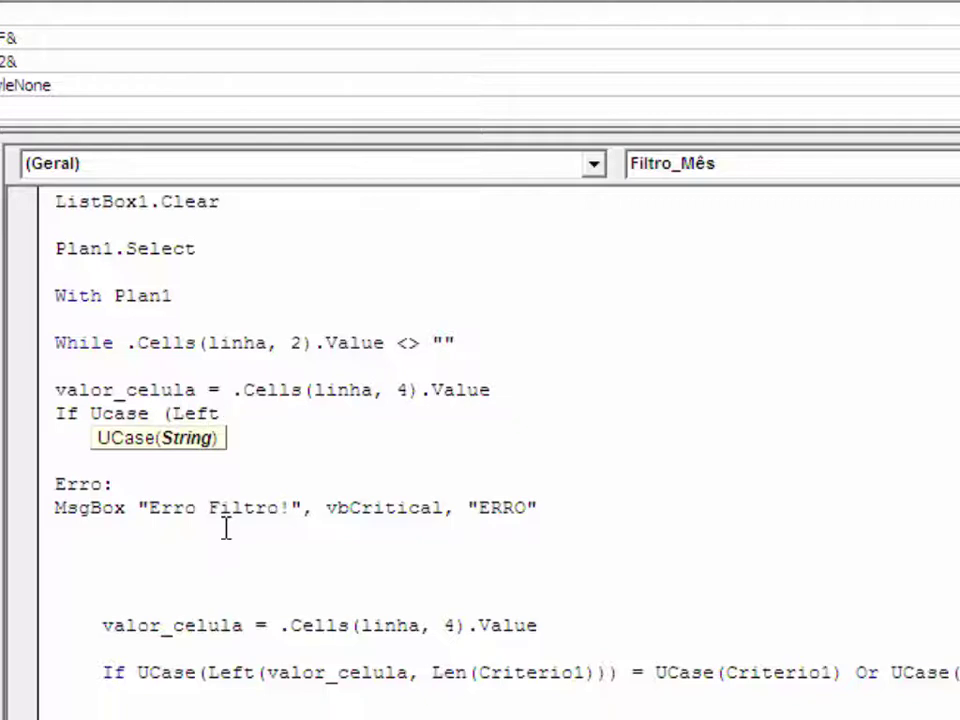
text(()
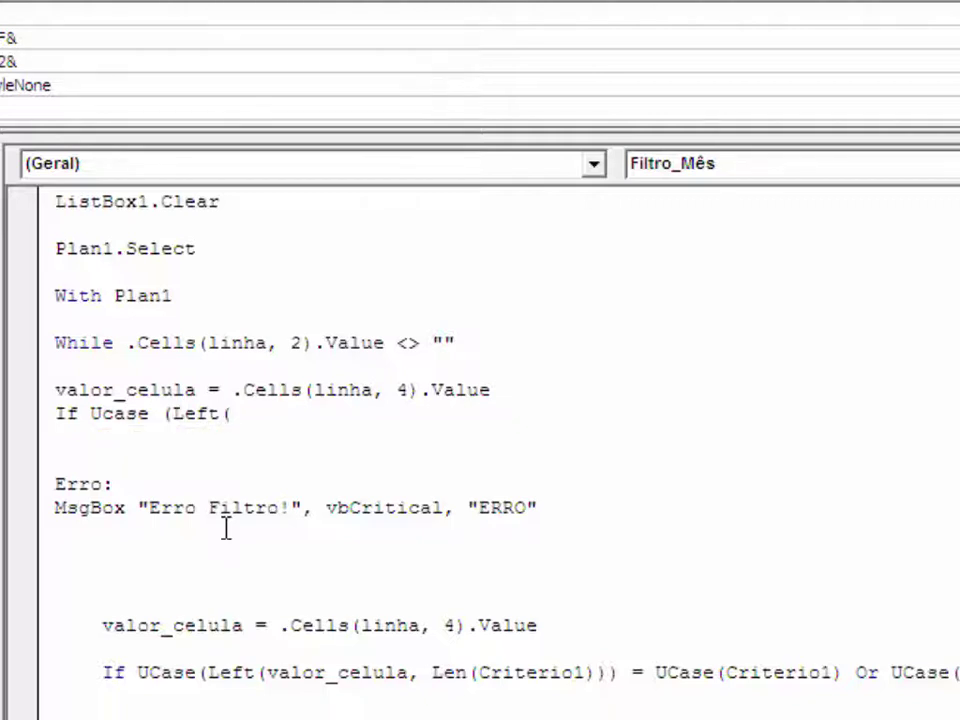
text(ca)
key(BackSpace)
key(BackSpace)
text(valor_)
text(celula)
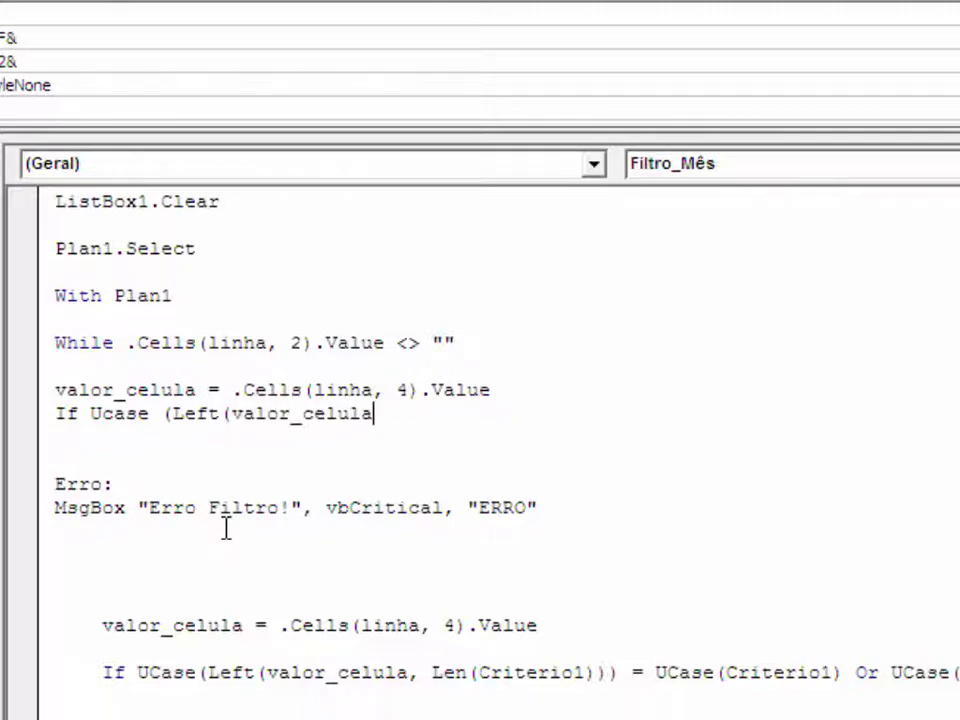
text(, Len)
text(()
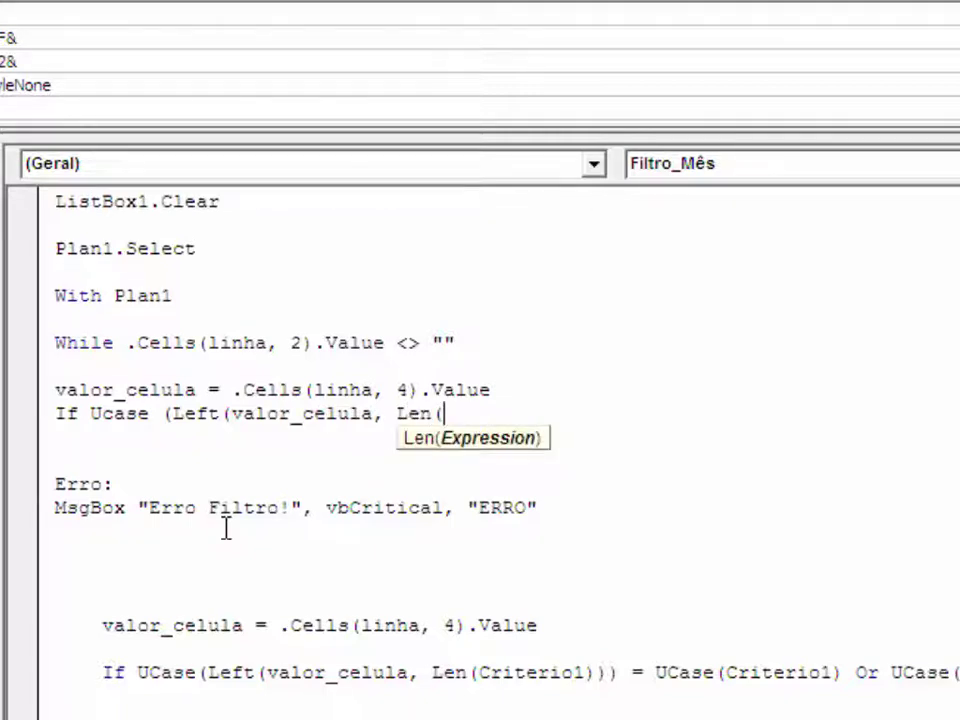
text(Criterio1))))
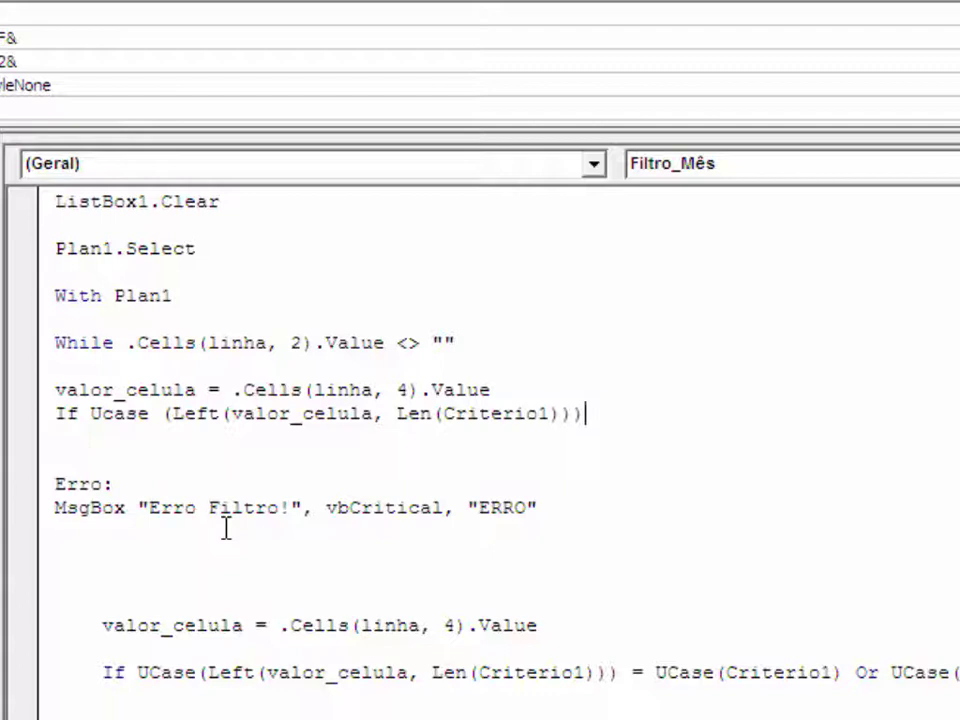
text( =)
text(Ucase)
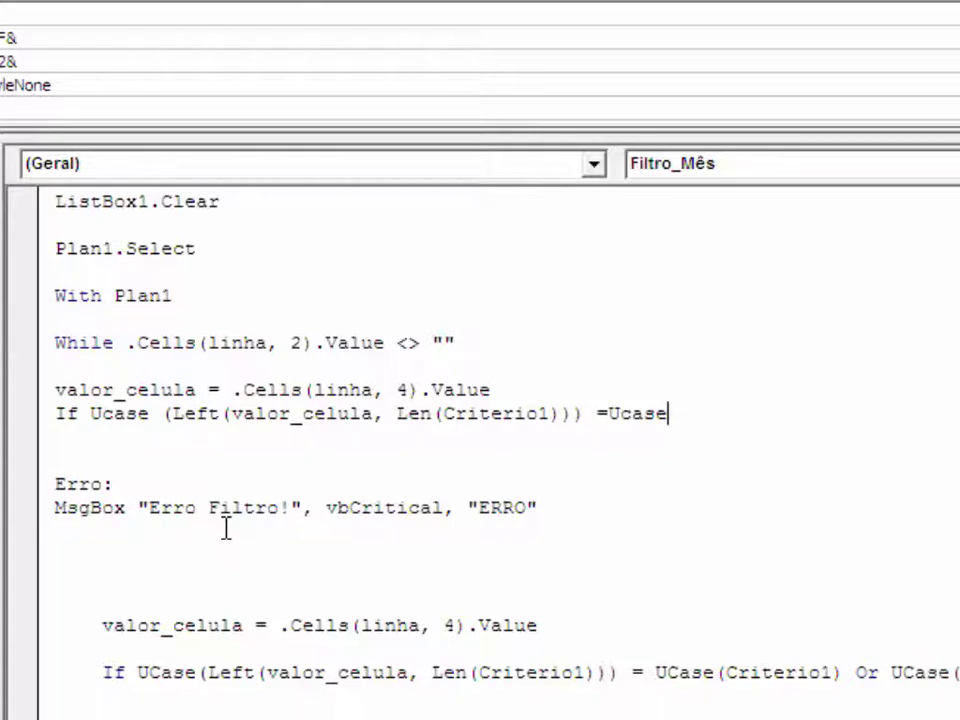
text((Criterio1)
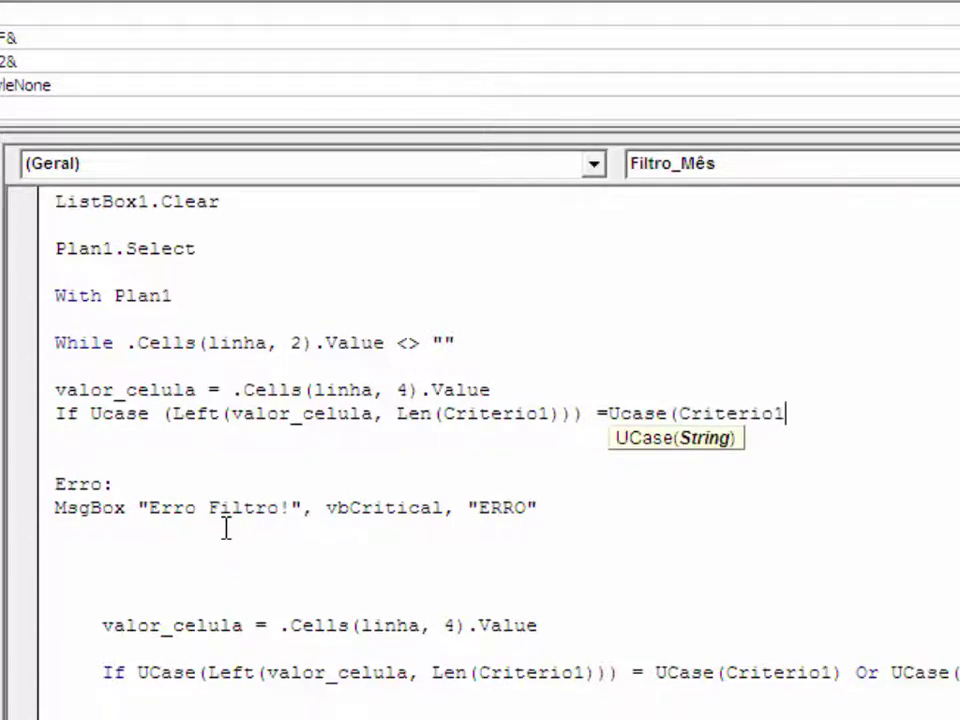
text())
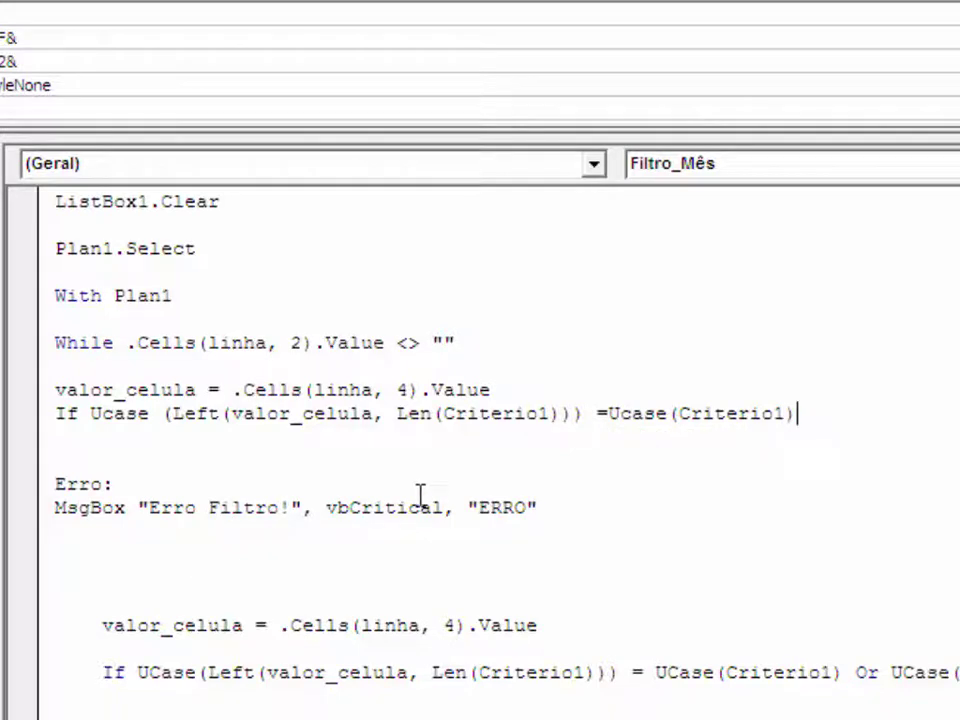
click(420, 490)
click(446, 464)
text(then)
key(Return)
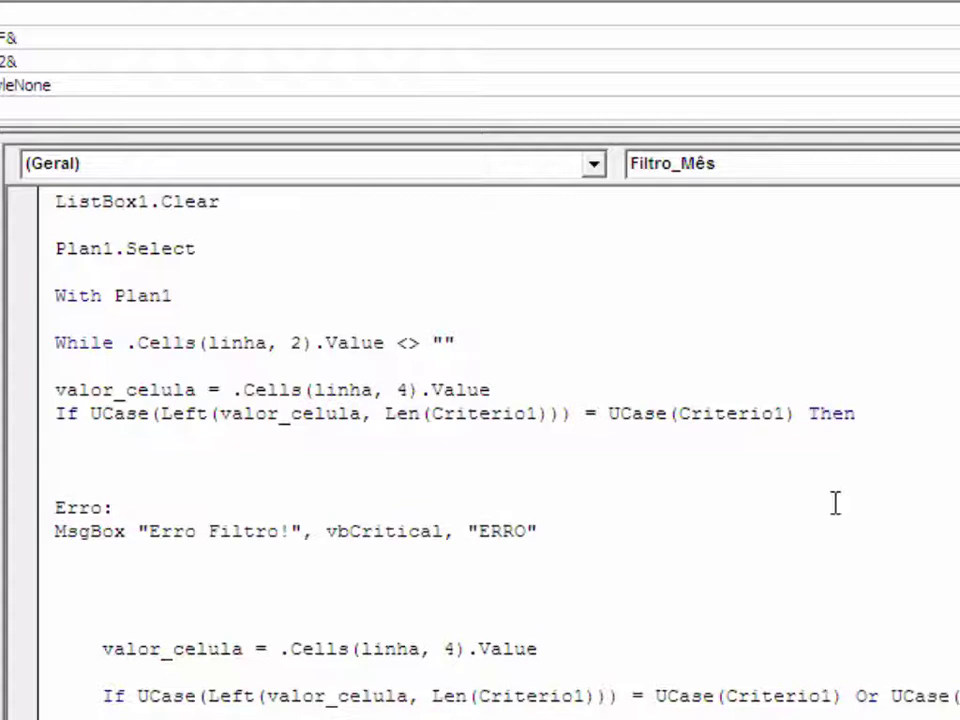
Select the UCase(Left(valor_celula, Len(Criterio1))) = UCase(Criterio1) comparison on the If line
click(89, 413)
key(shift+Right)
key(Left)
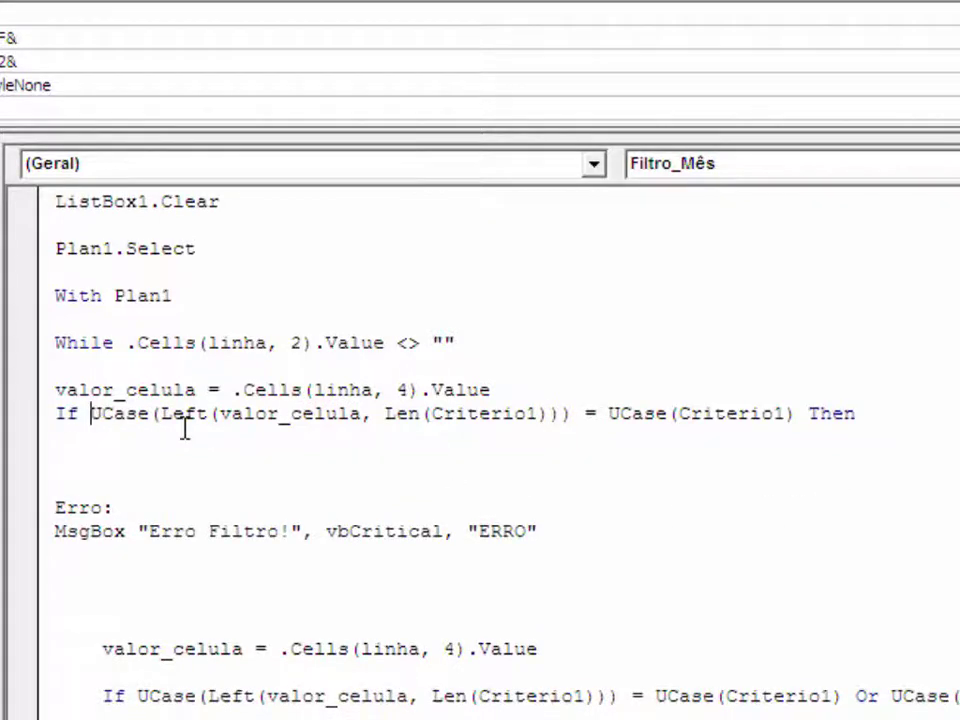
key(Right)
key(Right)
key(Left)
key(Left)
key(shift+Right)
key(shift+Right)
key(shift+Right)
key(shift+Right)
key(shift+Right)
key(shift+Right)
key(shift+Right)
key(shift+Right)
key(shift+Right)
key(shift+Right)
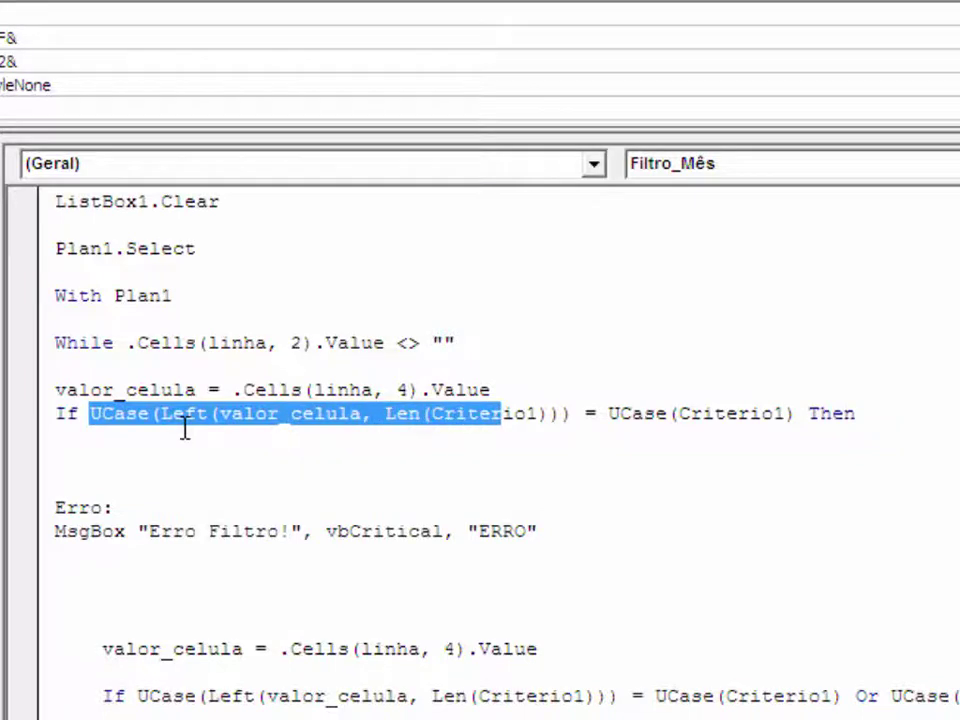
key(shift+Right)
key(shift+Right)
key(shift+Right)
key(shift+Right)
key(shift+Right)
key(shift+Right)
key(shift+Right)
key(shift+Right)
key(shift+Right)
key(shift+Right)
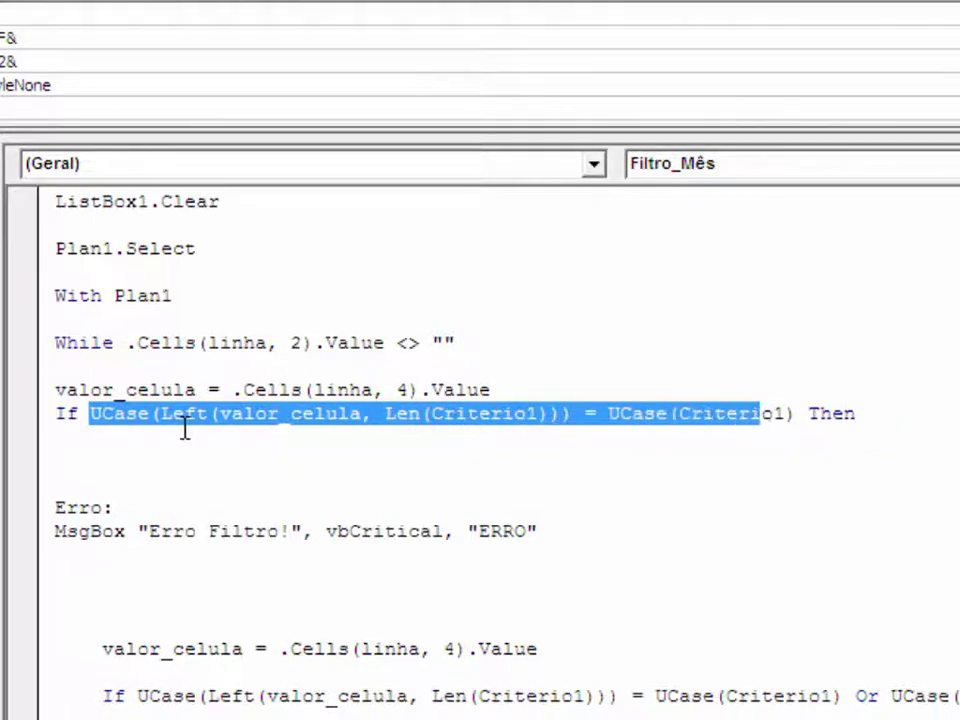
key(shift+Right)
key(shift+Right)
key(shift+Right)
key(ctrl+c)
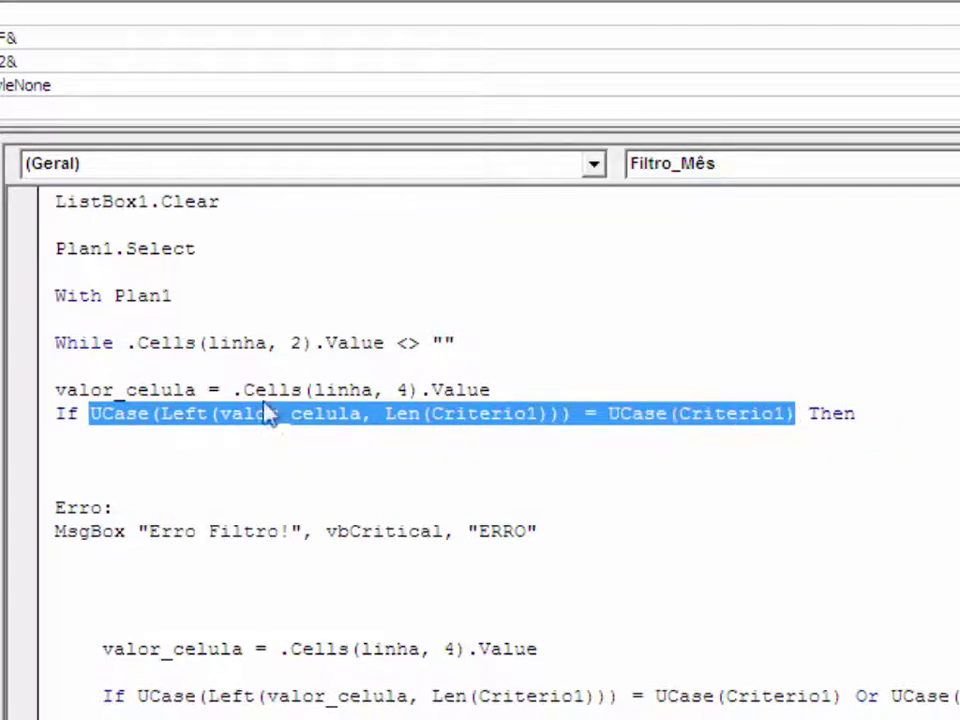
click(797, 412)
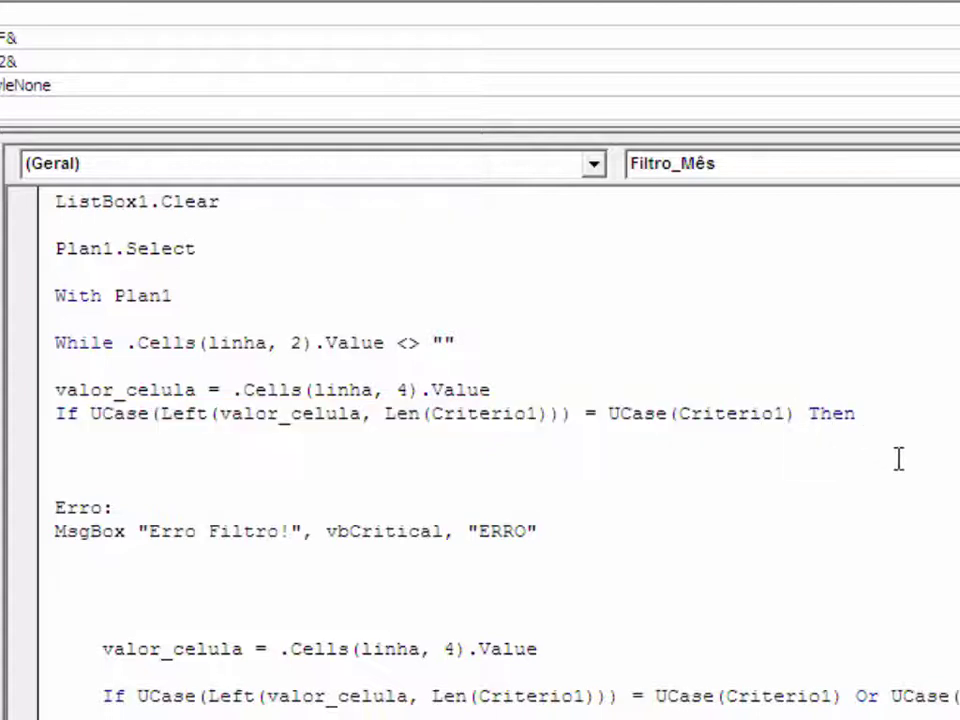
Append OR with a copy of the comparison renumbered to Criterio2
text(O)
text(R)
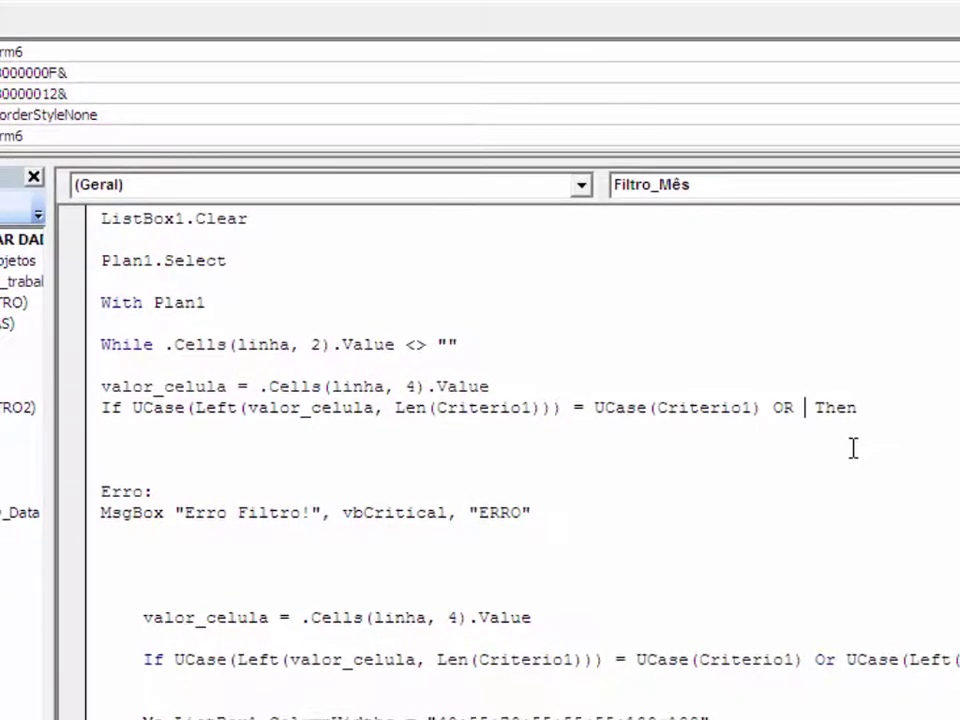
key(ctrl+v)
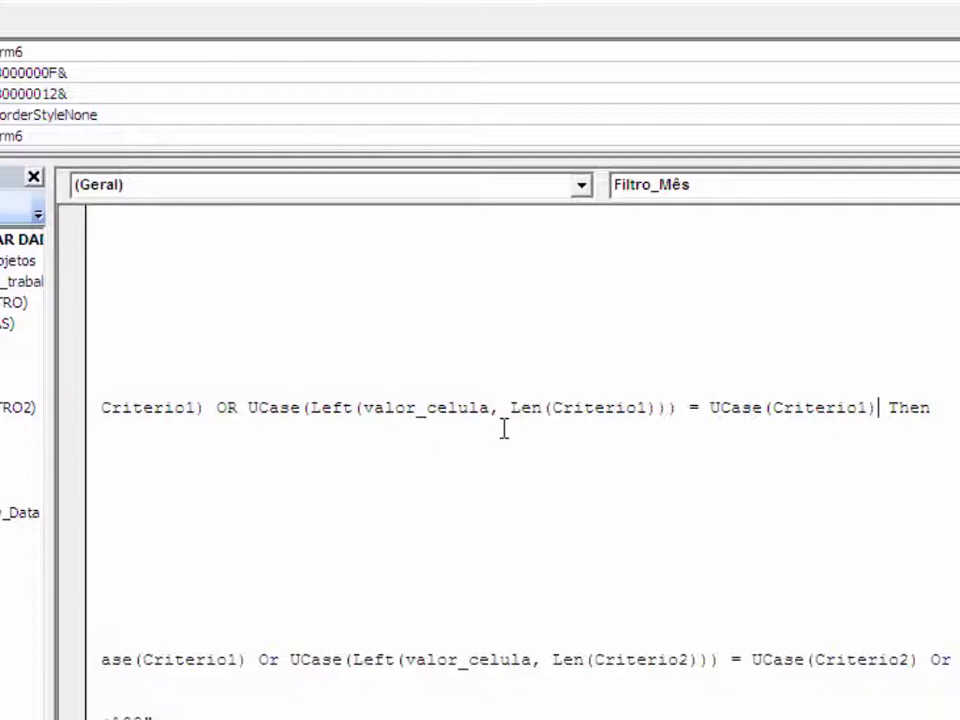
click(651, 407)
key(BackSpace)
text(2)
click(870, 407)
key(BackSpace)
text(2)
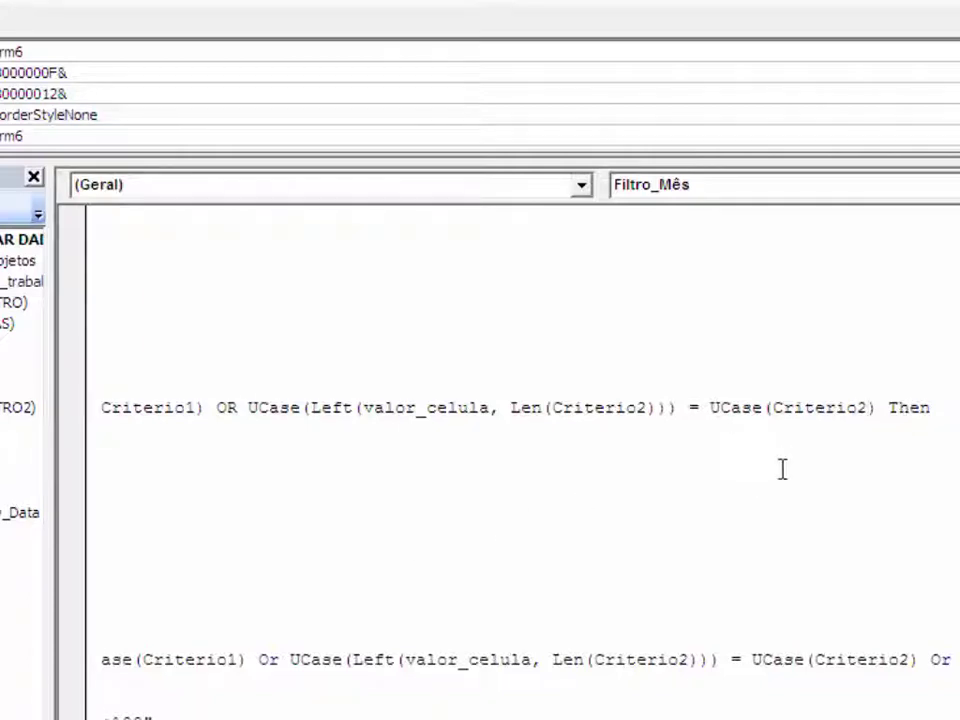
click(879, 407)
Append another OR comparison changed to Criterio3 before Then
text(OR)
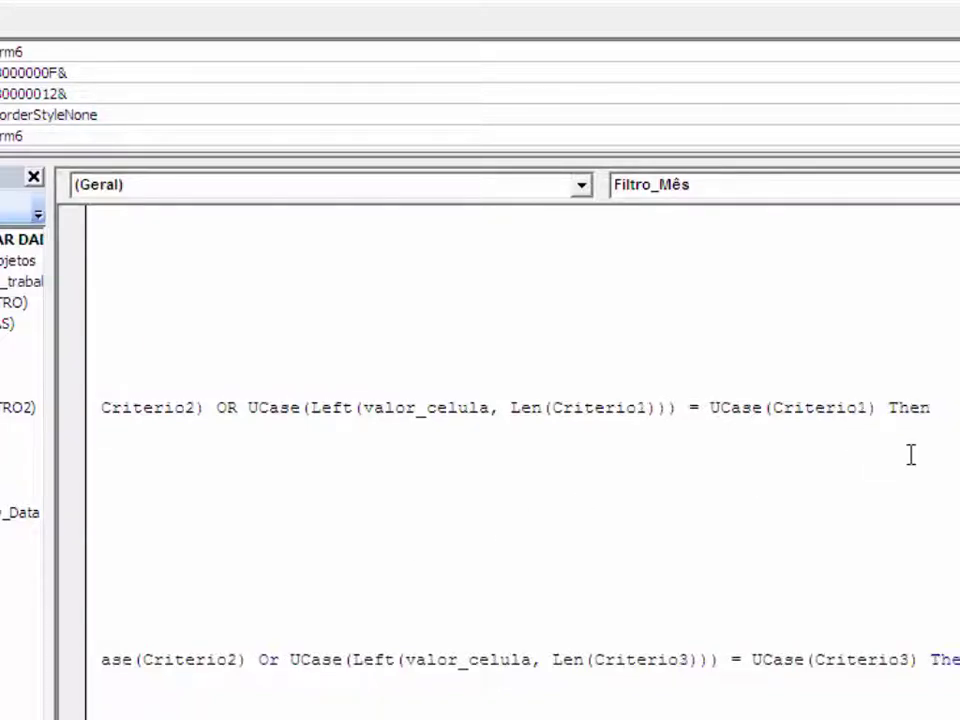
click(648, 405)
key(BackSpace)
text(3)
click(866, 407)
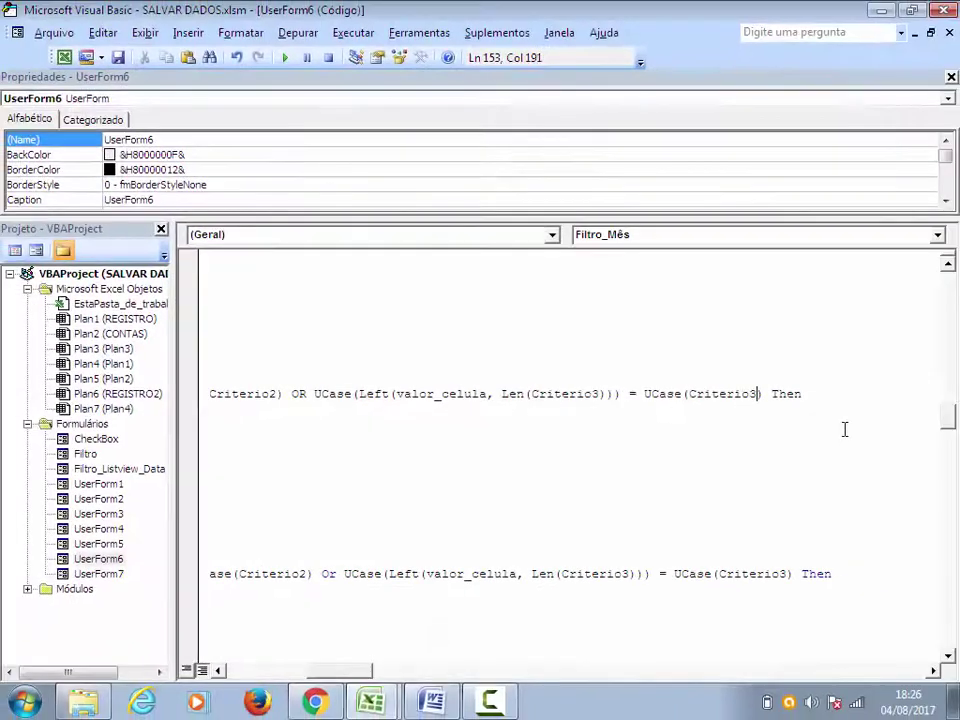
click(268, 427)
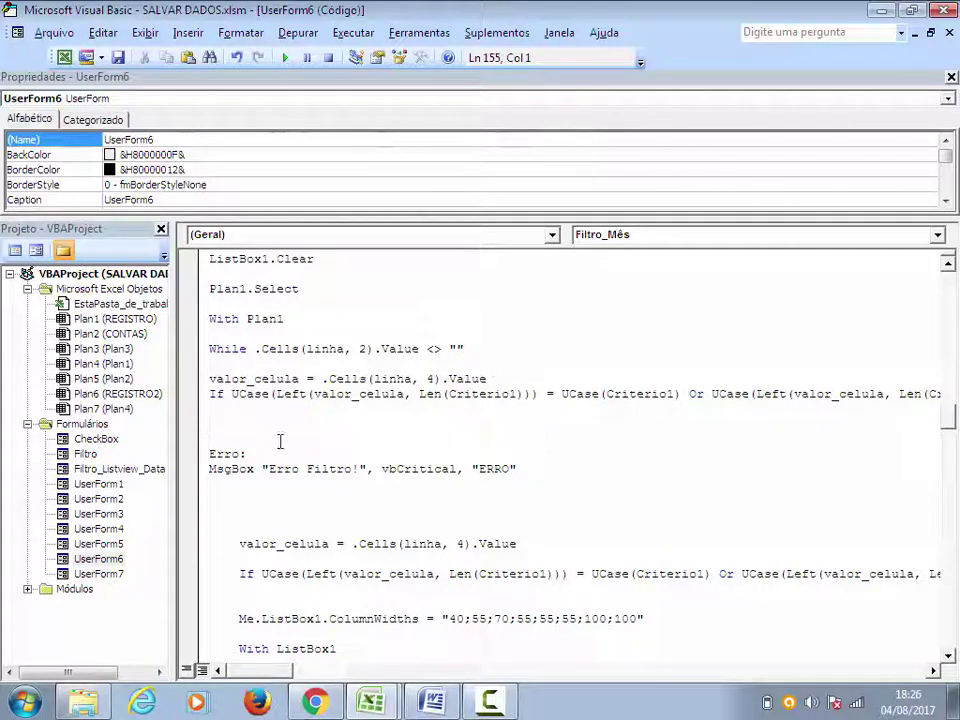
Delete the old duplicate valor_celula and If UCase lines
click(188, 545)
click(188, 545)
click(210, 544)
click(198, 550)
key(Delete)
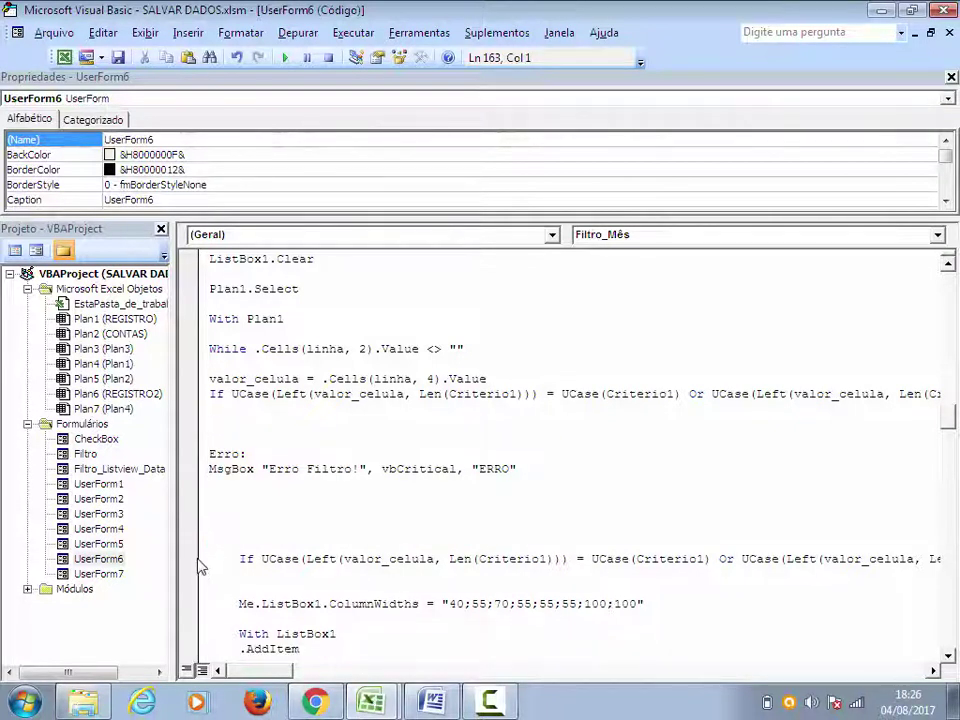
click(200, 562)
key(Delete)
Add Me.ListBox1.ColumnWidths = "40;55;70;55;55;55;100;100" under the new If line
click(228, 421)
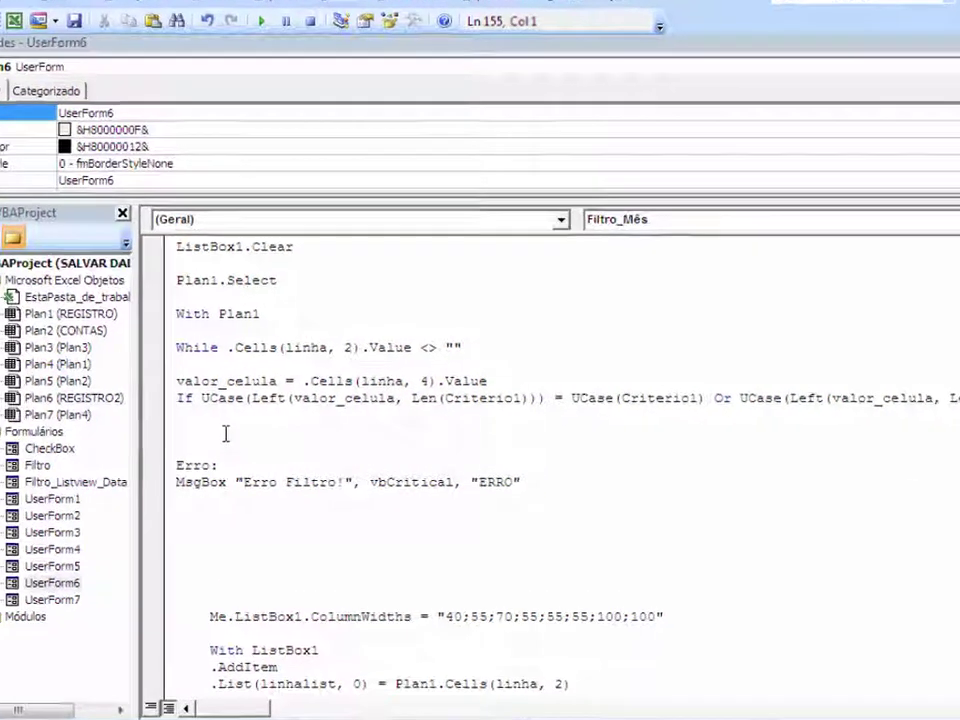
text(mE.)
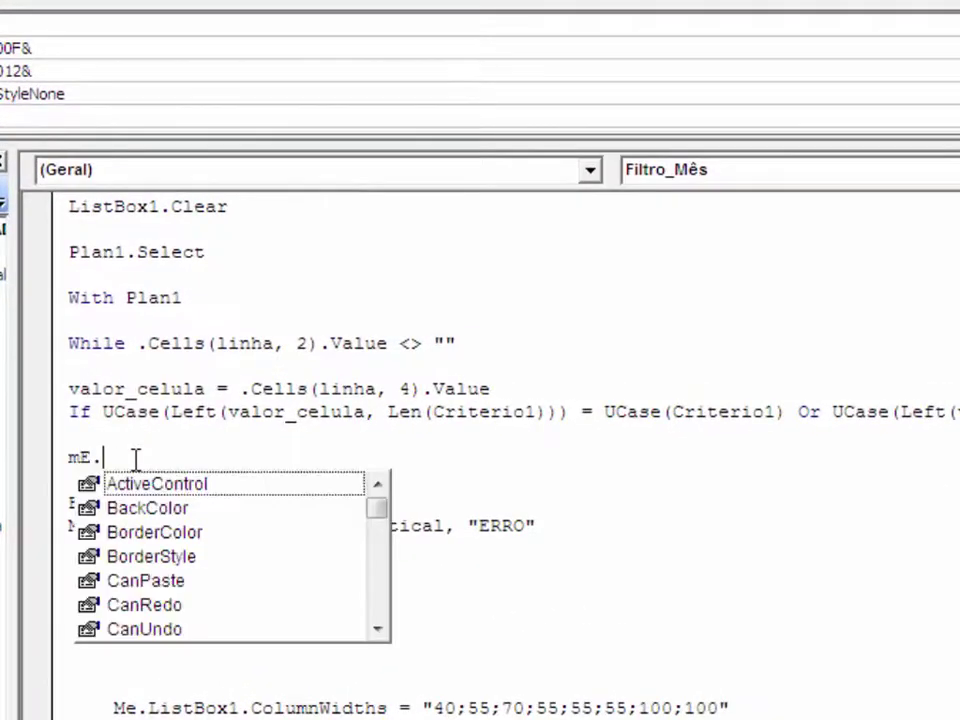
text(Lis )
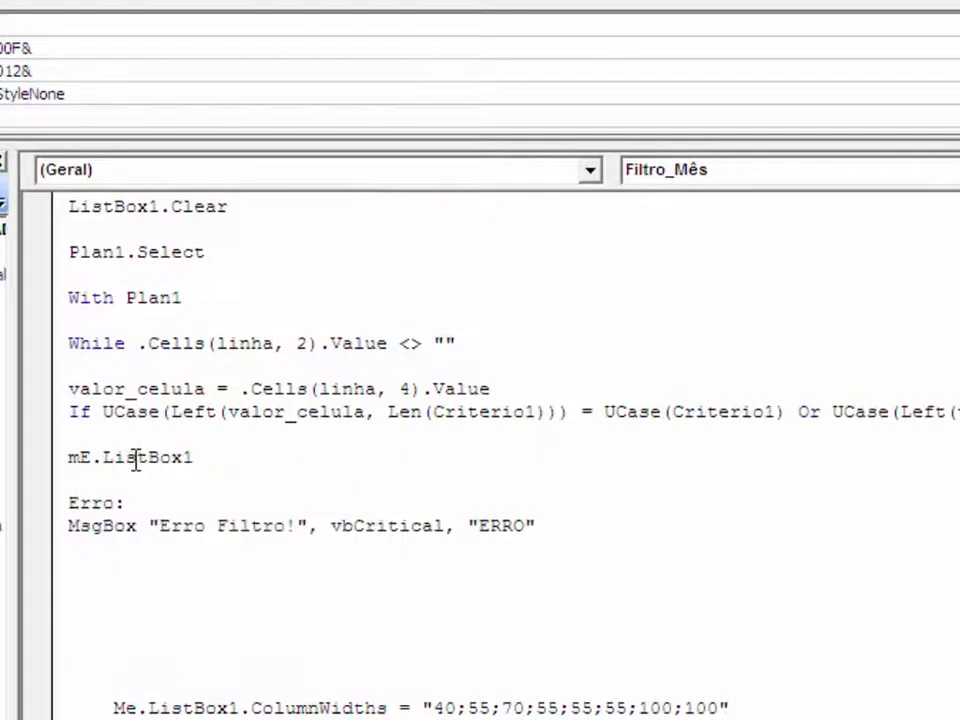
text(.)
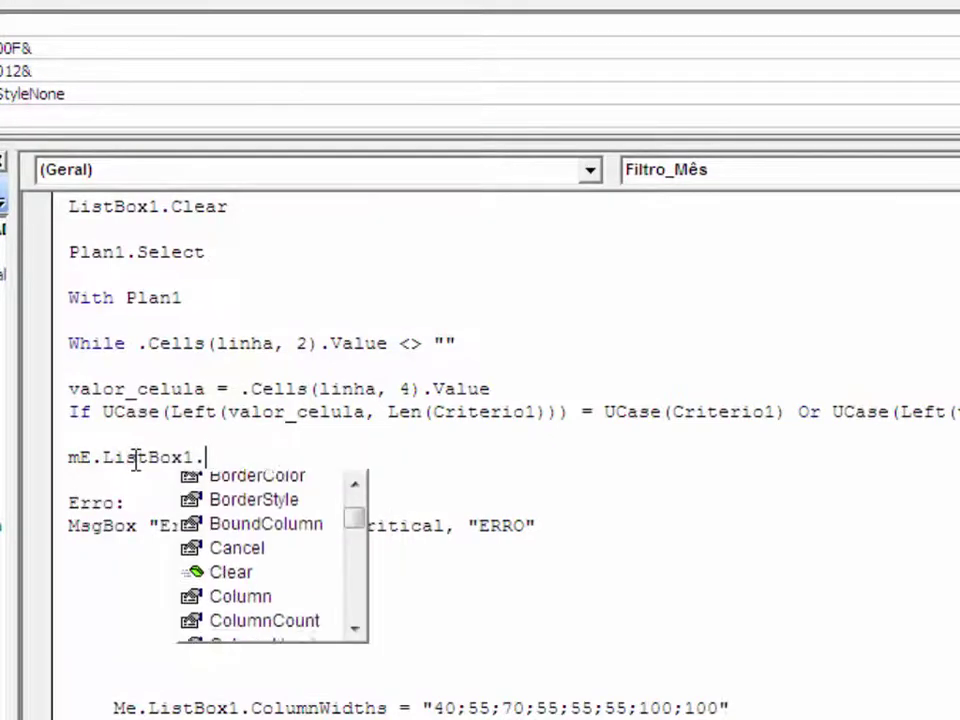
text(CO)
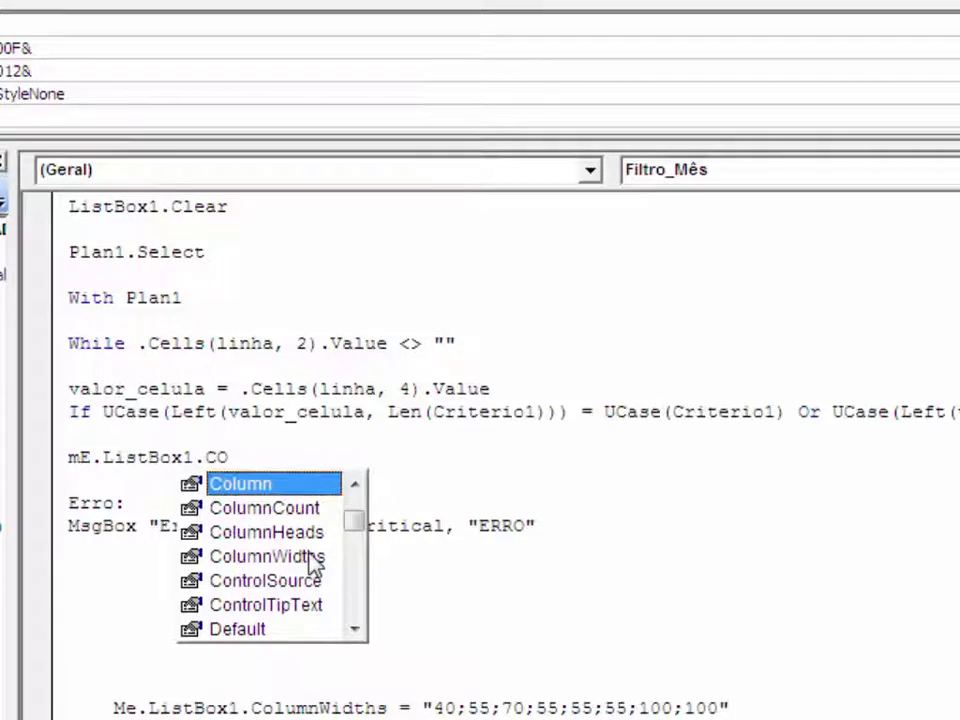
double_click(317, 557)
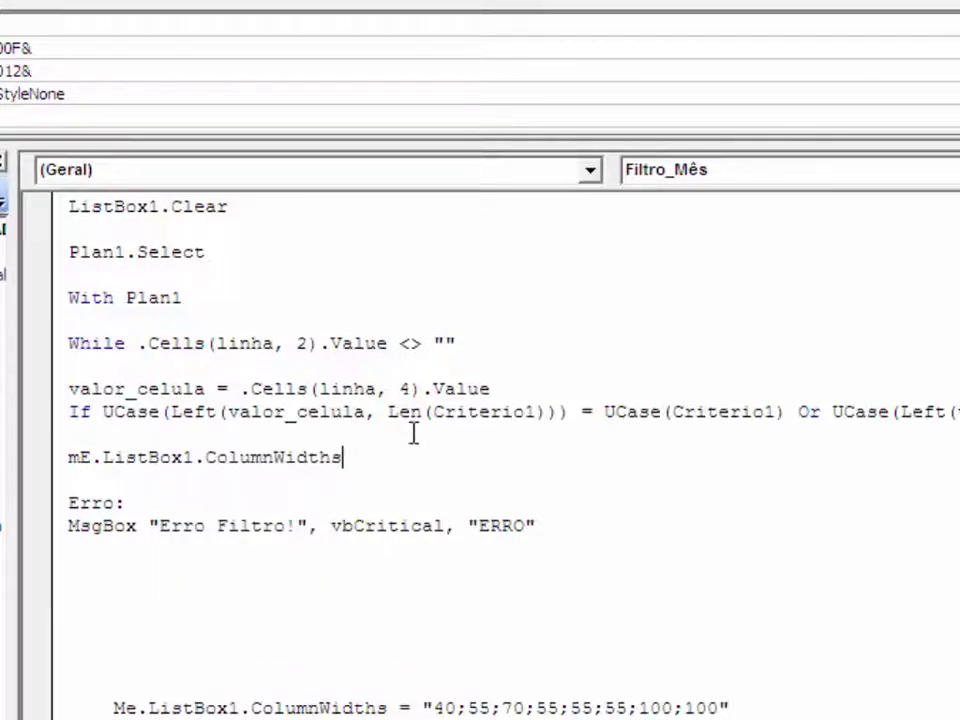
text( = )
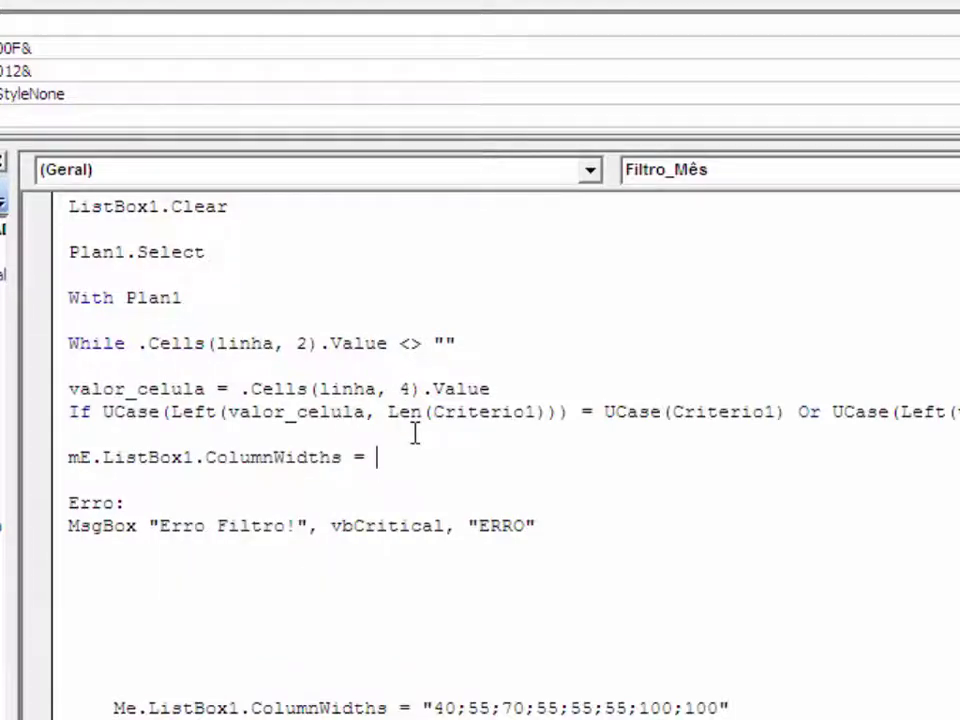
text("40)
text(;55;70)
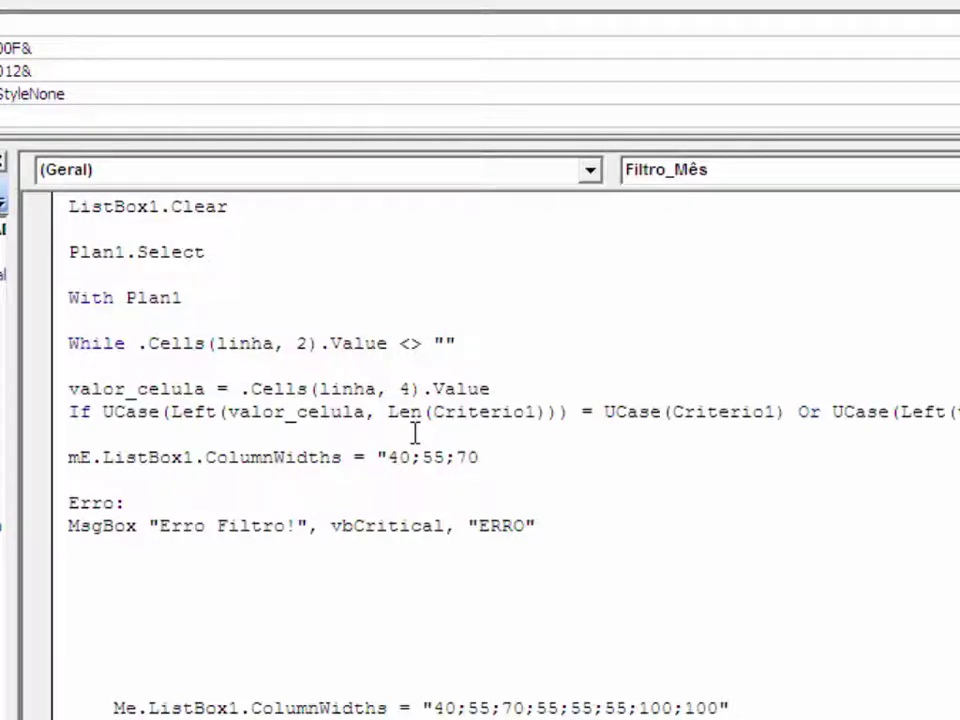
text(;55;55;55;100;100)
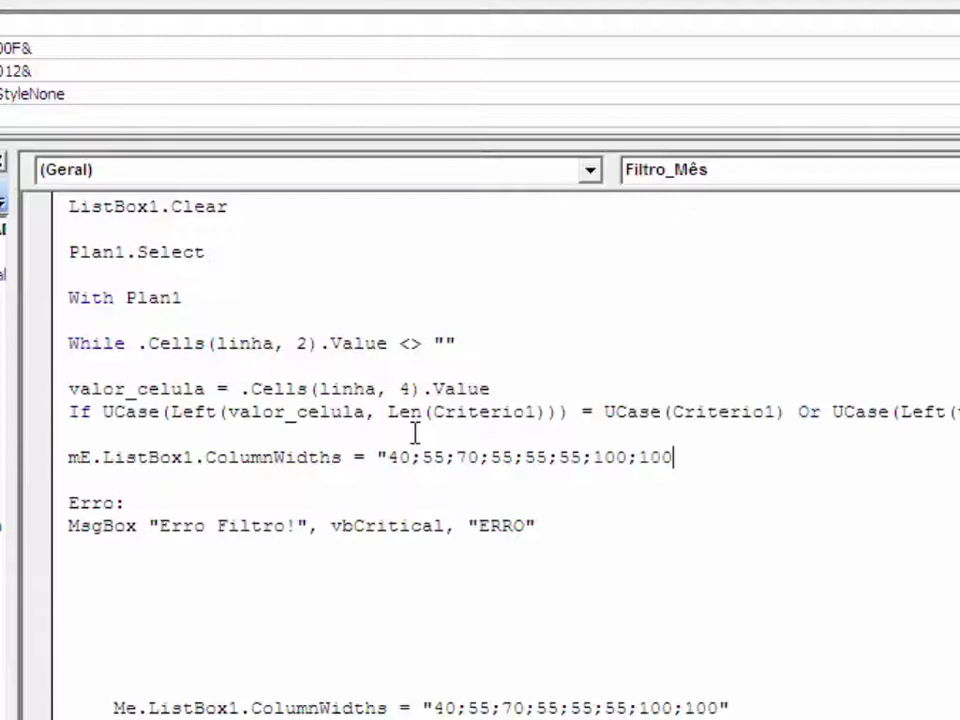
key(Return)
key(Return)
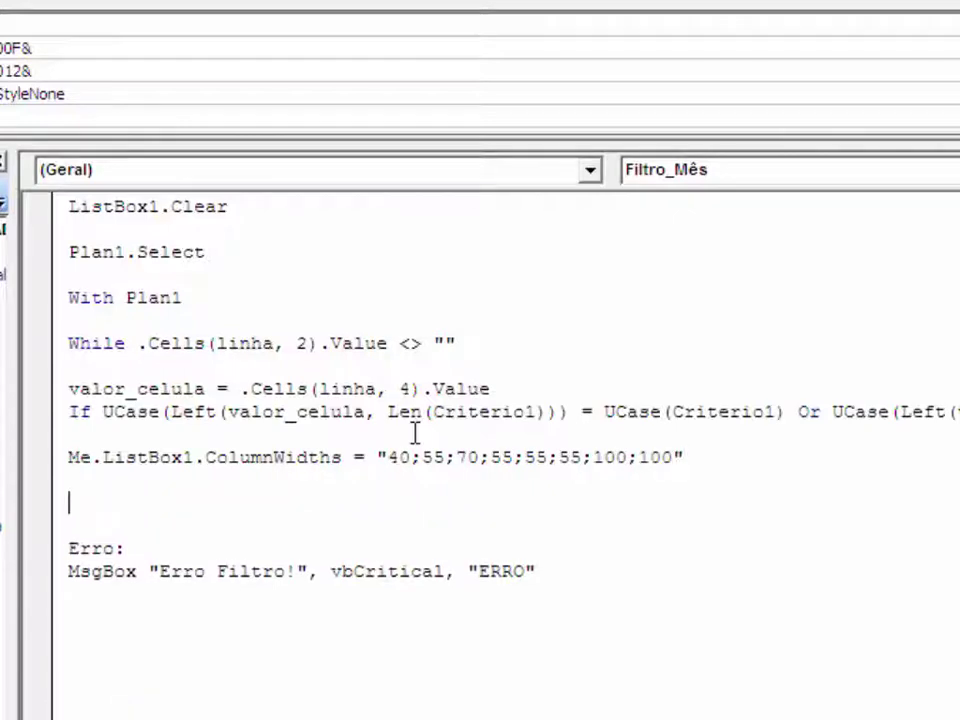
Delete the spare blank lines and the leftover column-widths line
scroll(304, 452, down, 1)
mouse_move(750, 681)
mouse_down()
mouse_move(231, 630)
mouse_move(47, 561)
mouse_up()
key(Delete)
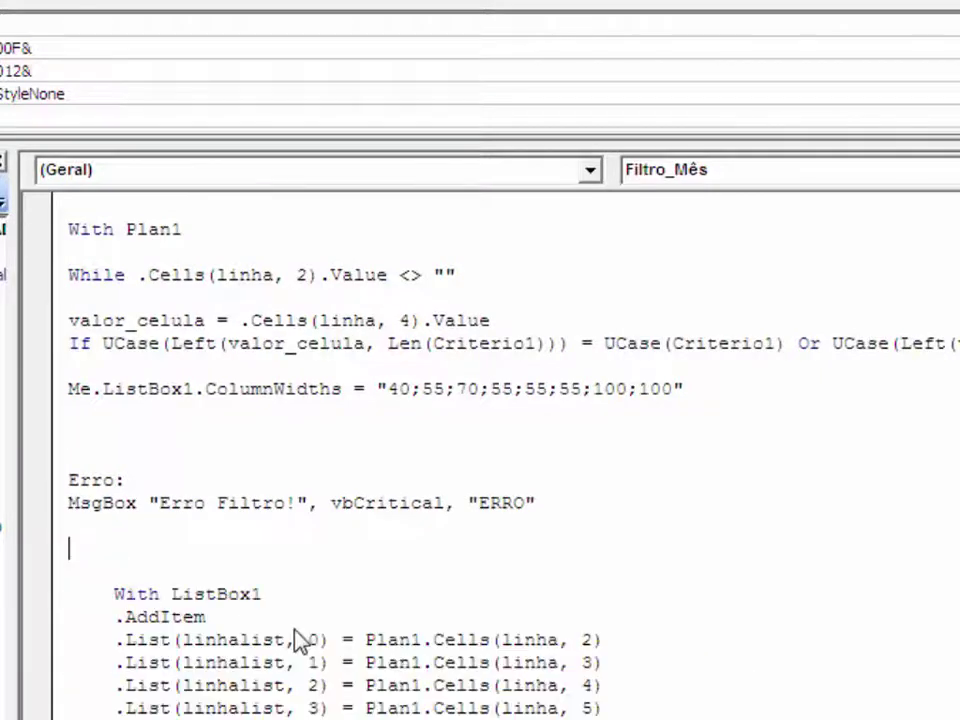
click(88, 437)
Write With ListBox1, .AddItem and .List(linhalist, 0) = Plan1.Cells(linha, 2)
text(wITH lISTBOX1)
key(Return)
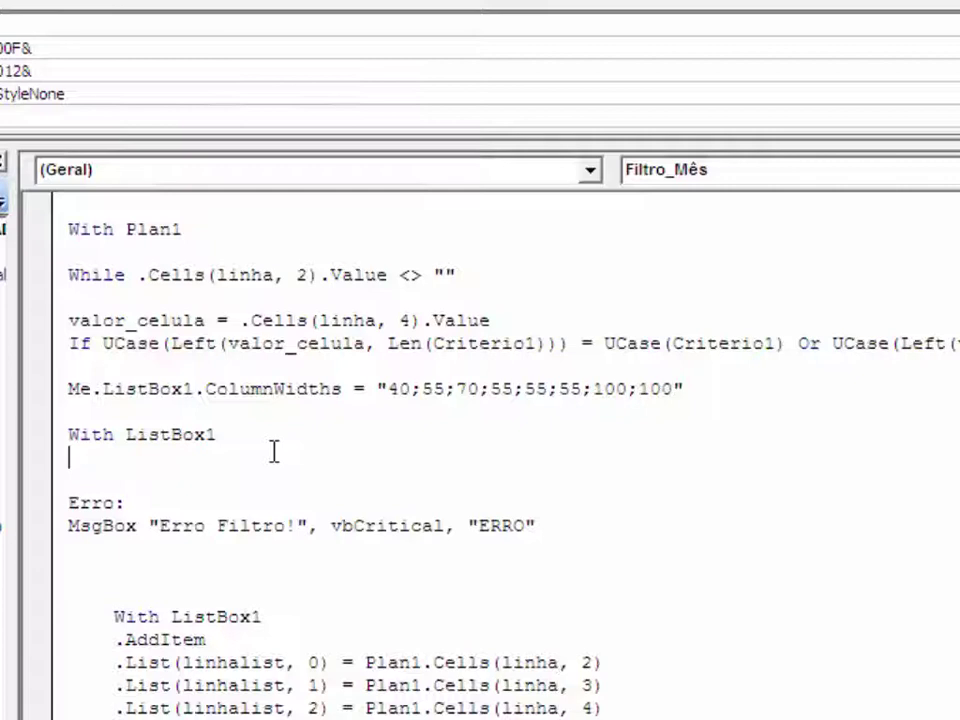
text(.ADD)
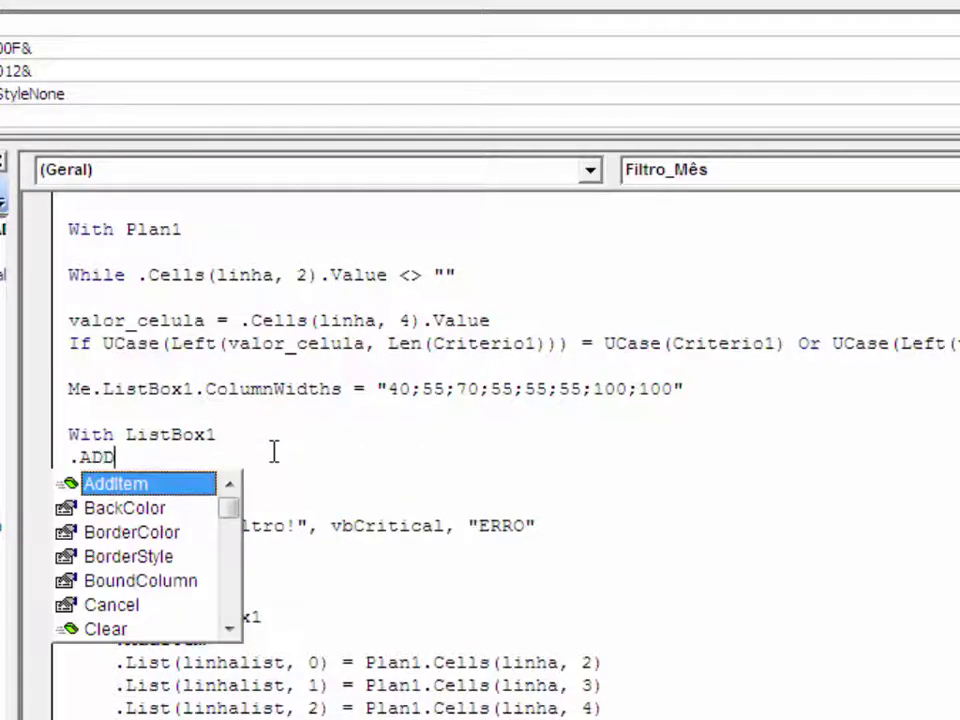
key(Return)
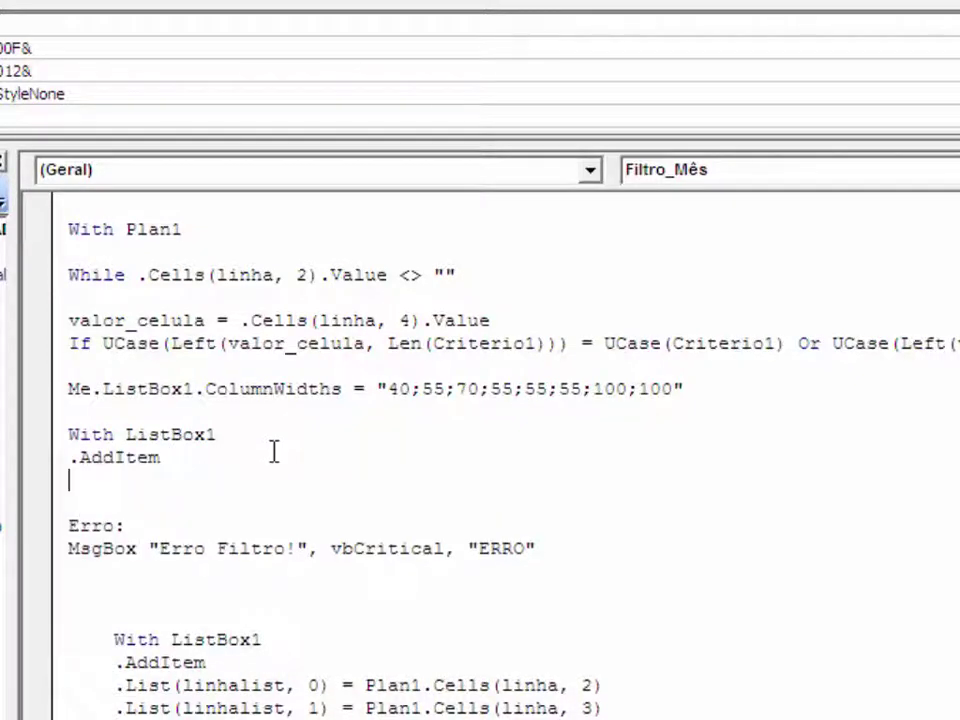
text(.LIST)
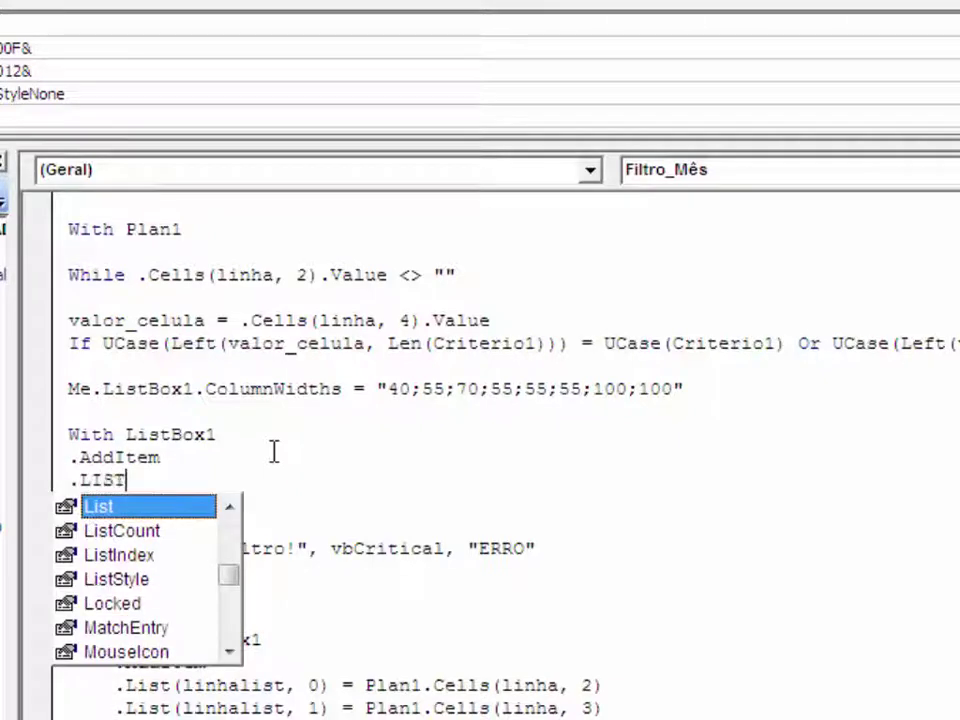
key(BackSpace)
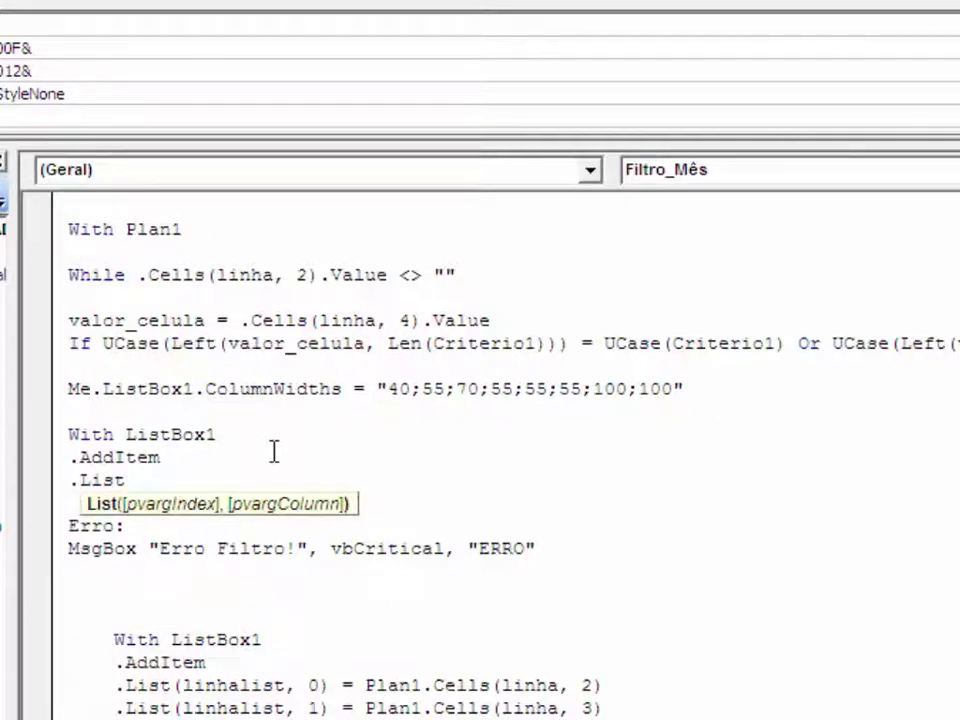
text(()
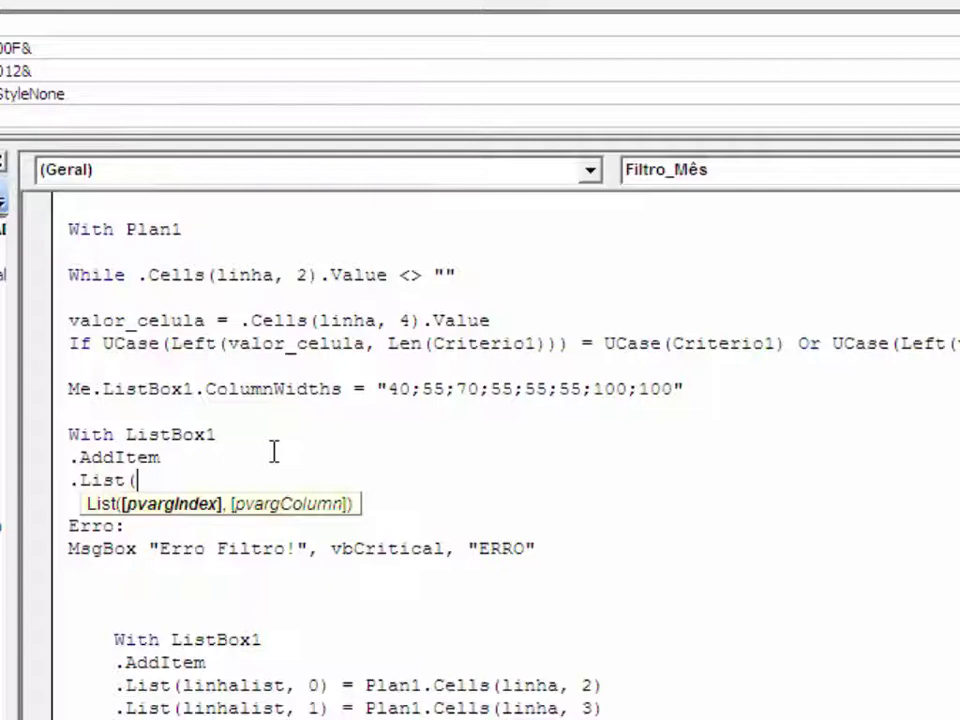
text(linhalist, 0)
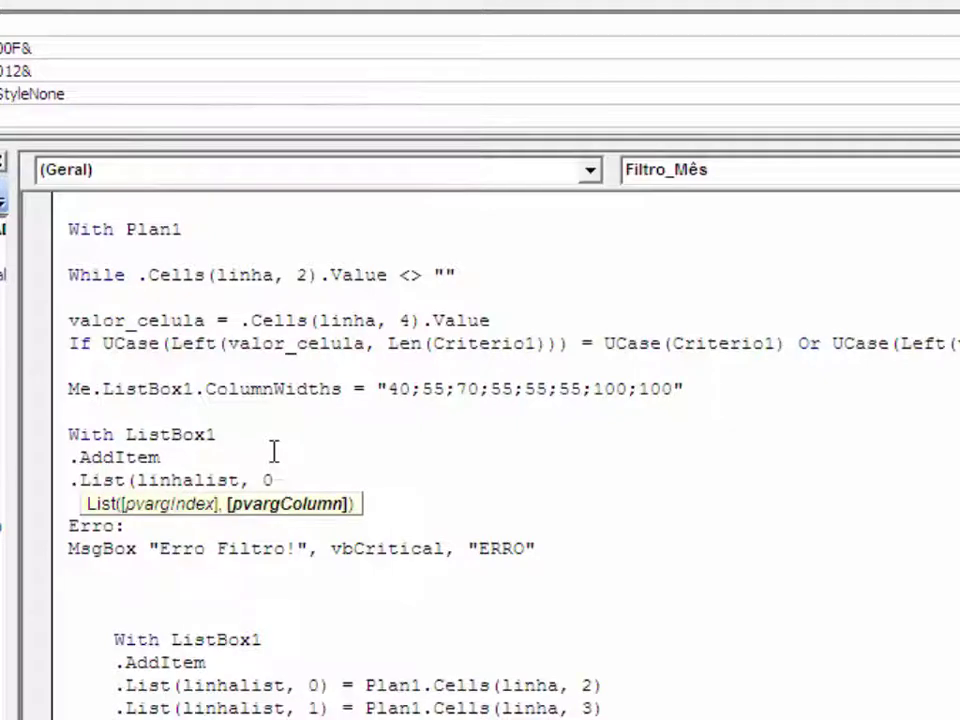
text() )
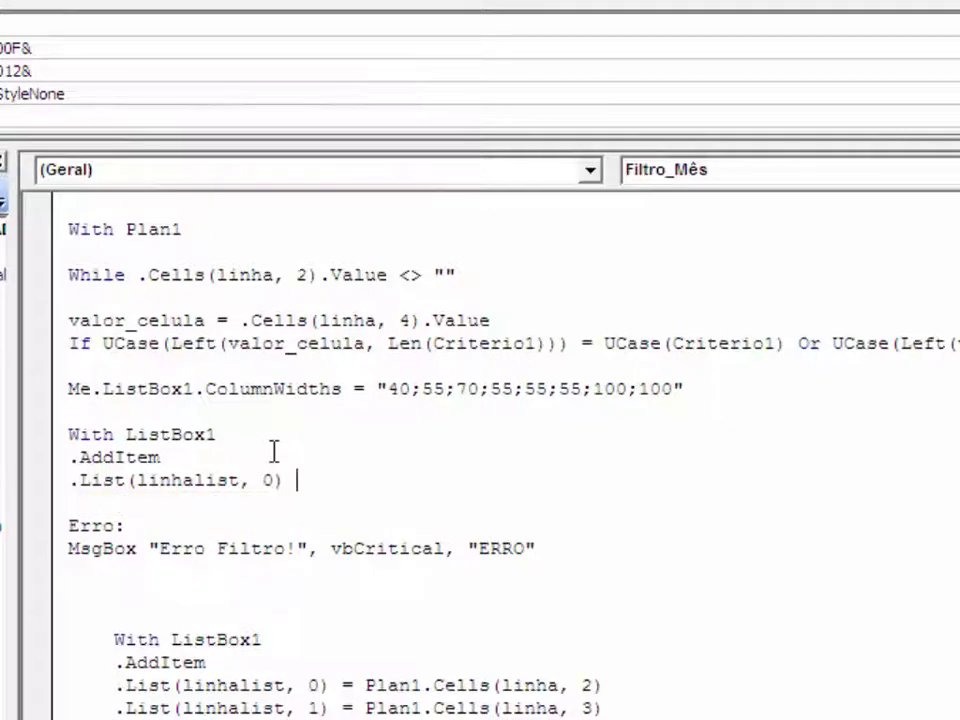
text(= Plan1)
text(.)
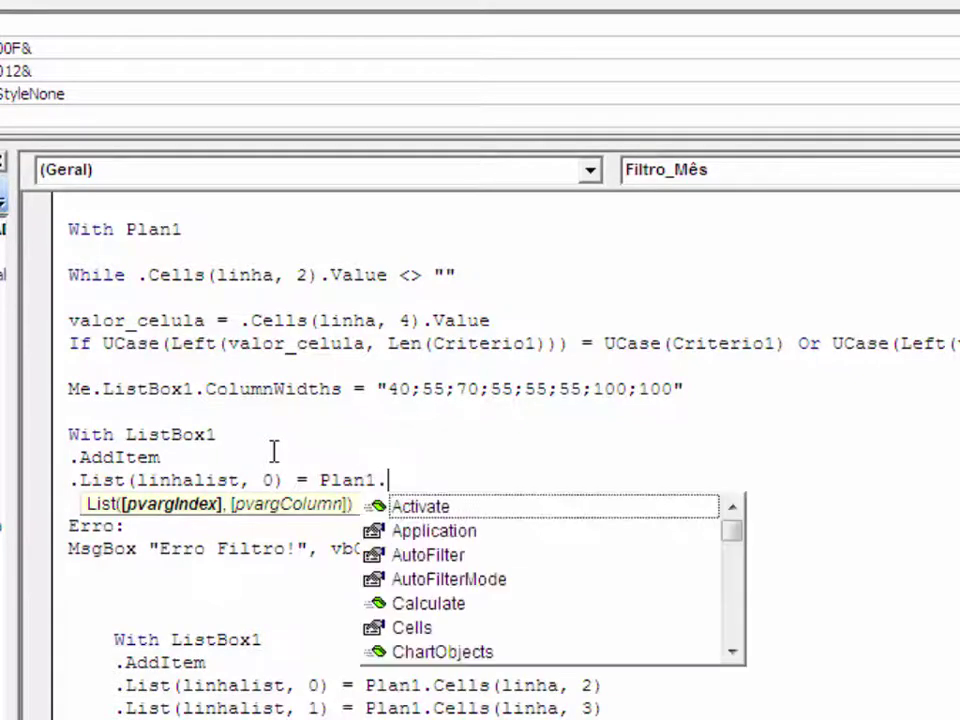
text(Cells)
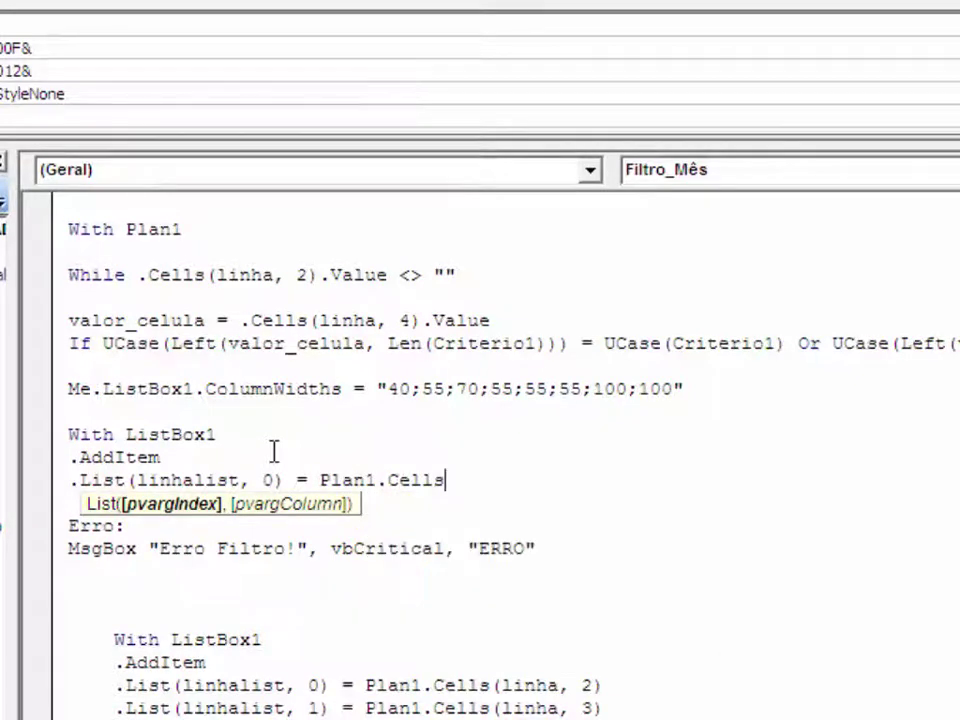
text((linha)
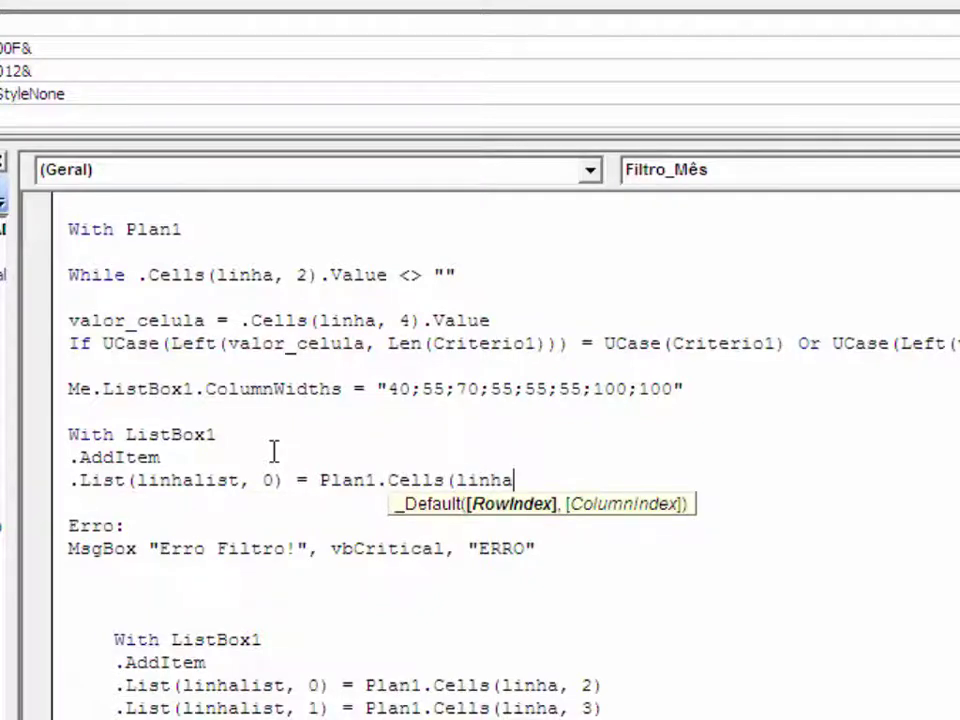
text(, 2))
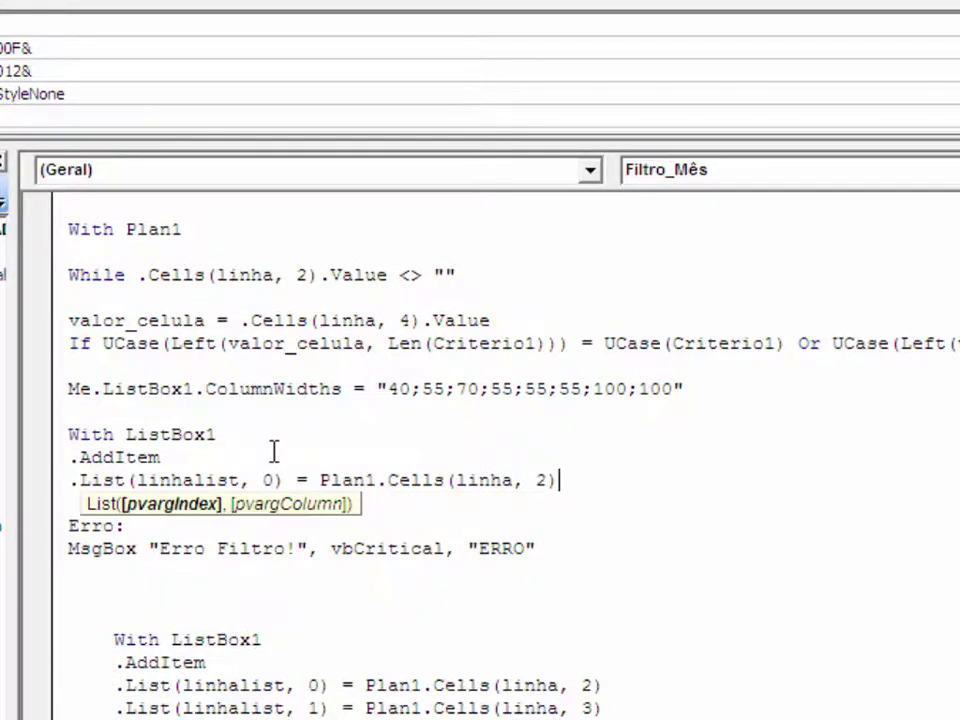
key(Return)
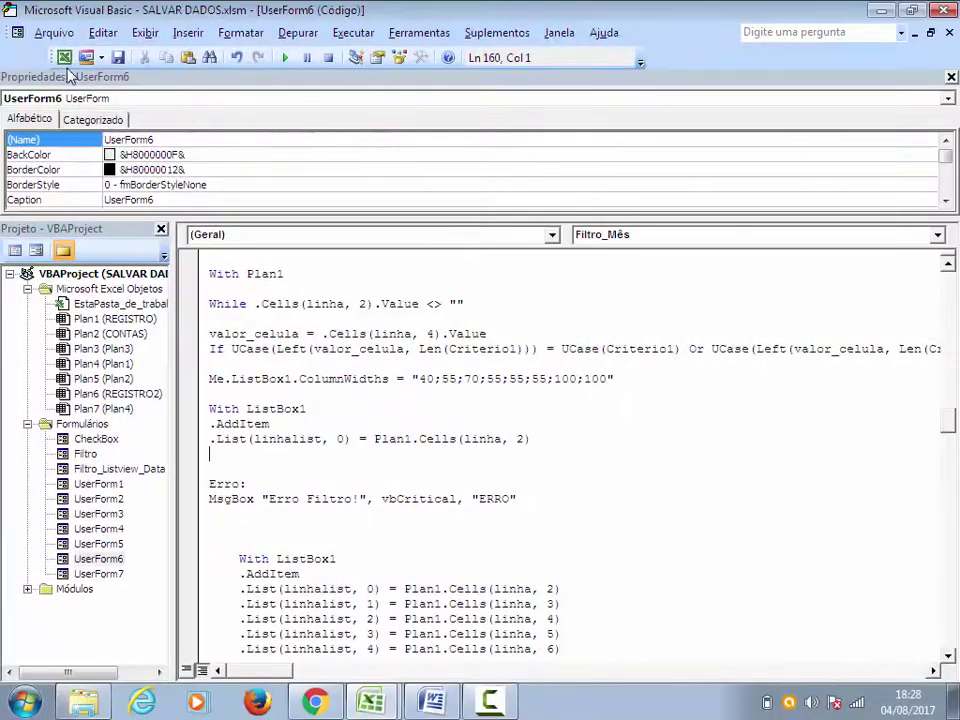
Check the COD. column on the worksheet, then return to the VBA code
click(64, 57)
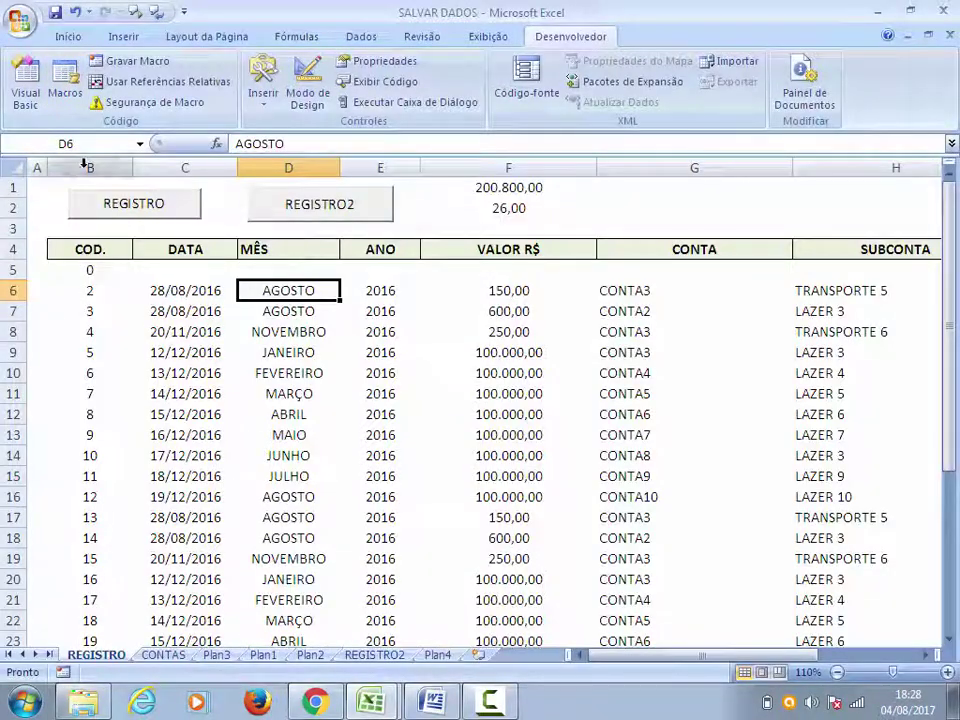
click(90, 167)
click(92, 270)
mouse_move(370, 700)
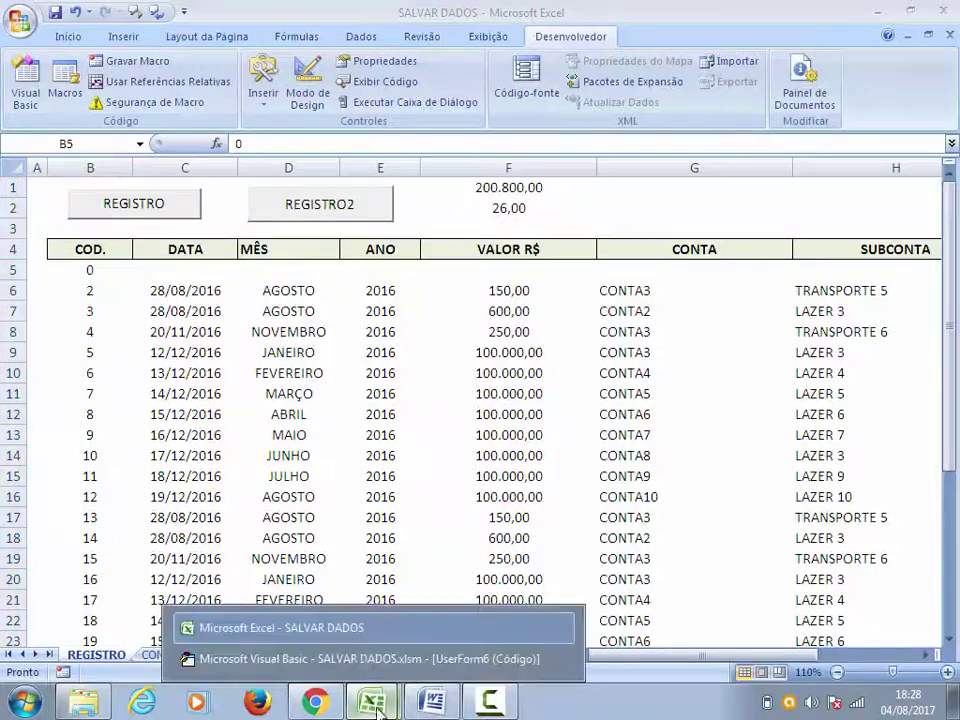
click(370, 658)
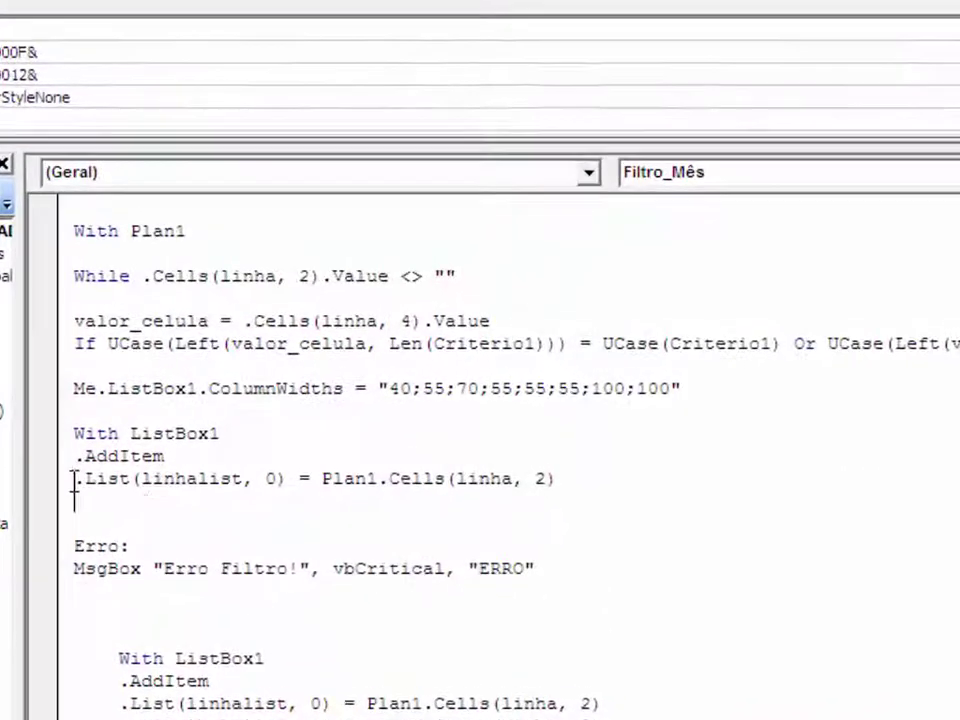
Copy the .List line and make copies for index 1 from column 3 and index 2 from column 4
drag(210, 438, 553, 452)
key(ctrl+c)
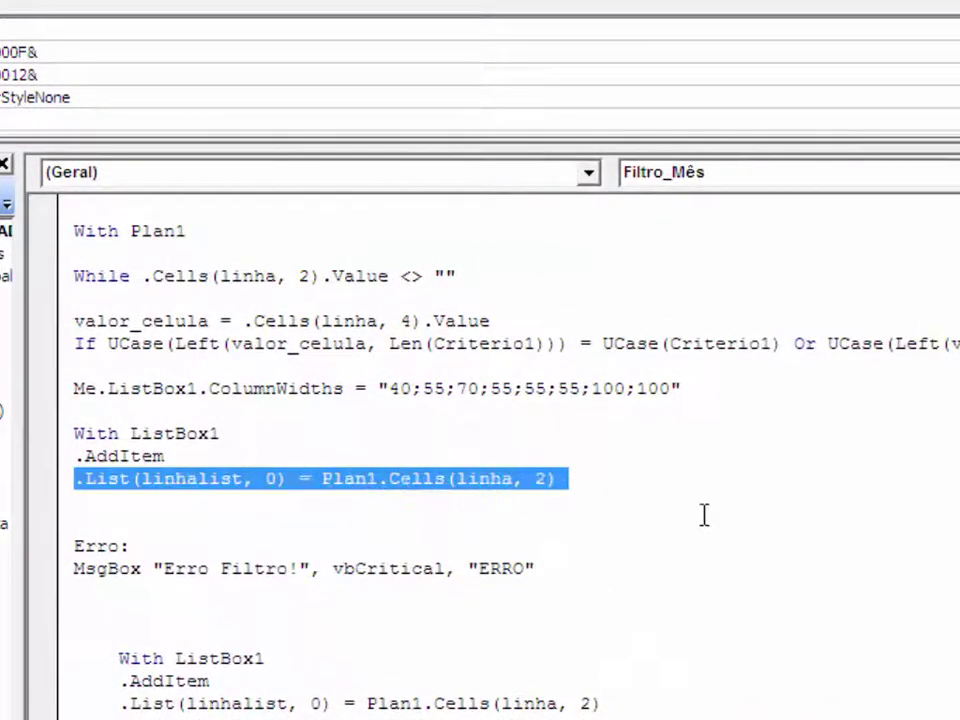
click(105, 502)
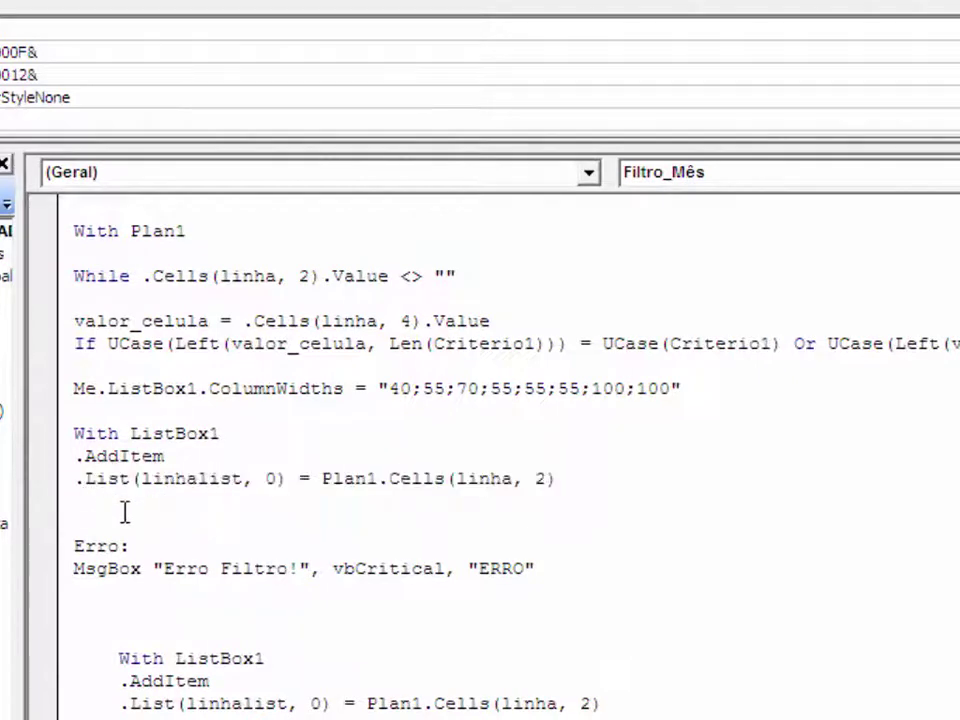
key(ctrl+v)
click(277, 500)
key(BackSpace)
text(1)
click(548, 505)
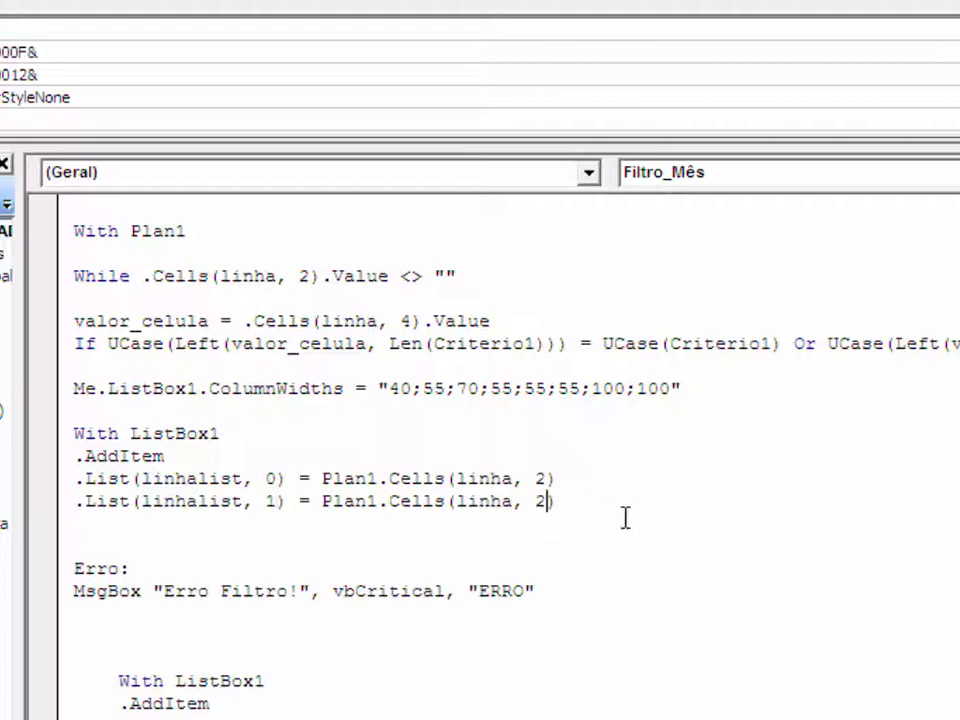
key(BackSpace)
text(3)
click(90, 523)
key(ctrl+v)
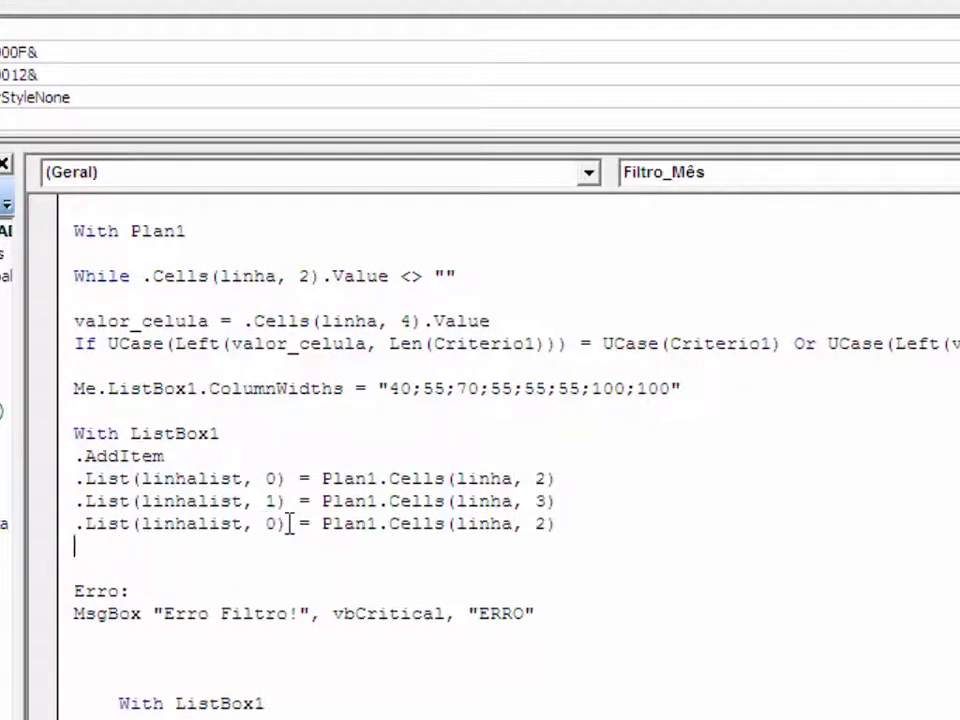
click(280, 524)
key(BackSpace)
text(2)
click(548, 524)
text(4)
Paste .List lines for index 3 from column 5 and index 4 from column 6
scroll(199, 563, down, 2)
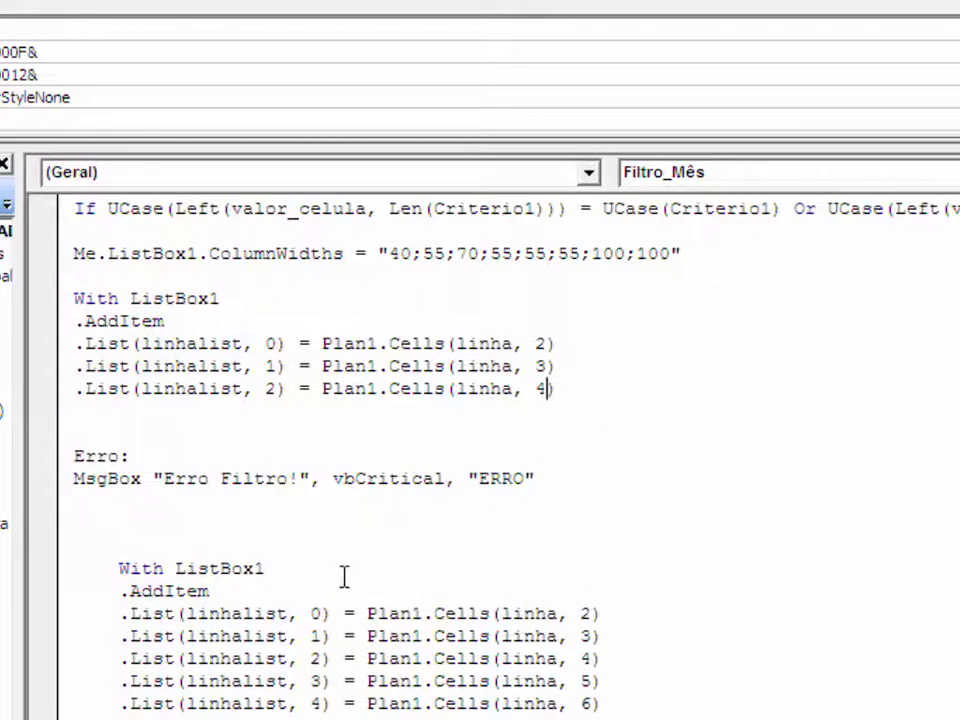
click(86, 413)
key(ctrl+v)
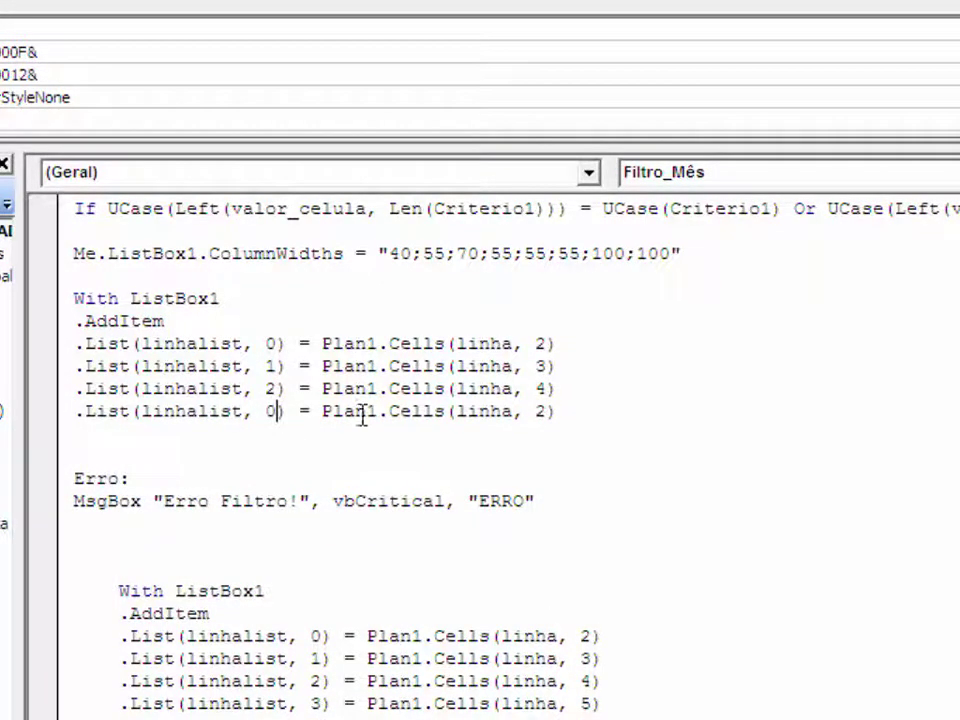
key(BackSpace)
text(3)
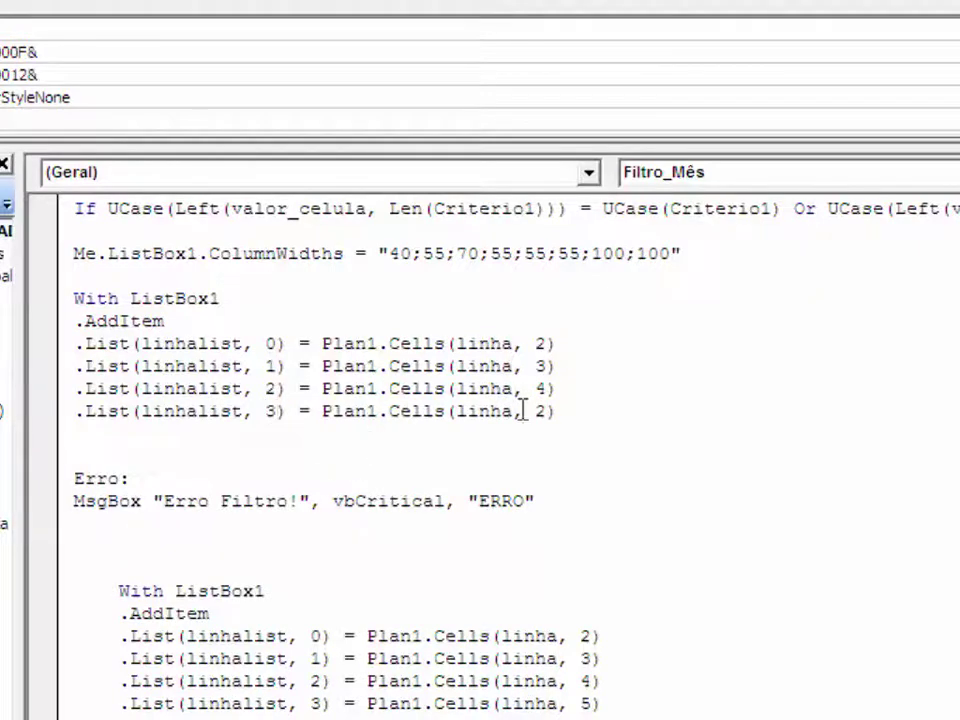
click(547, 413)
key(BackSpace)
text(5)
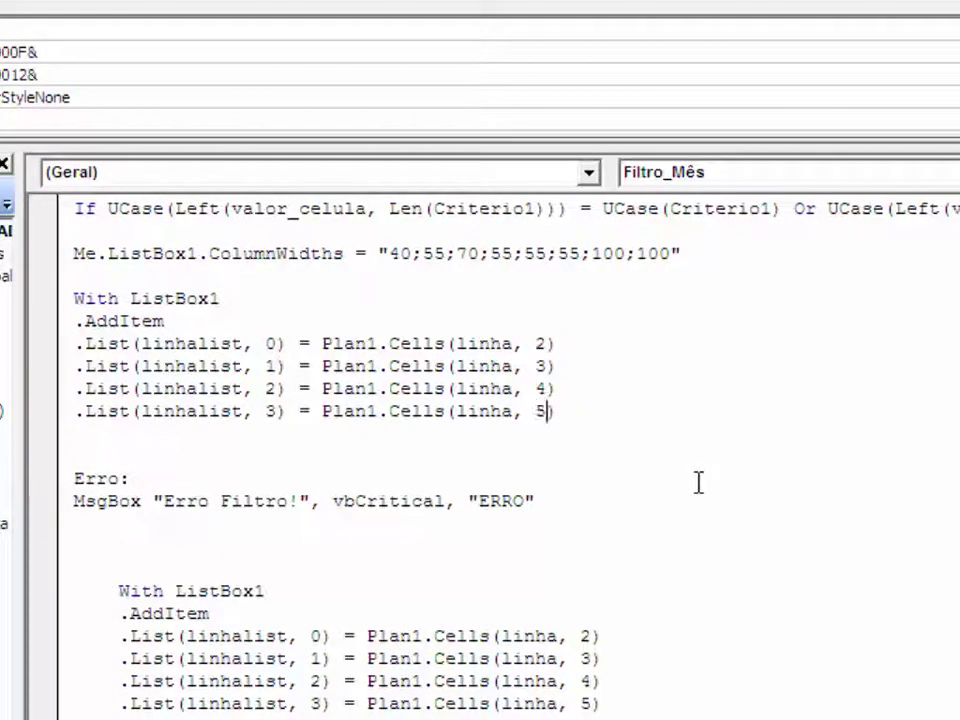
click(98, 433)
key(ctrl+v)
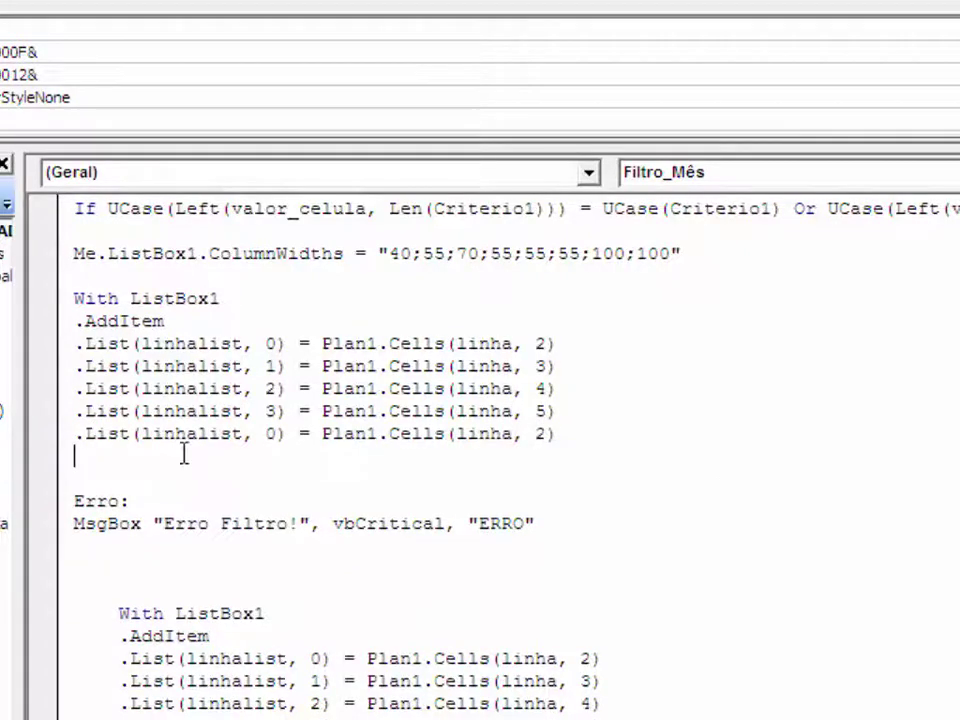
click(281, 433)
key(BackSpace)
text(4)
click(549, 433)
key(BackSpace)
text(6)
Paste .List lines for index 5 from column 7 and index 6 from column 8
click(114, 456)
key(ctrl+v)
click(266, 456)
key(Delete)
text(5)
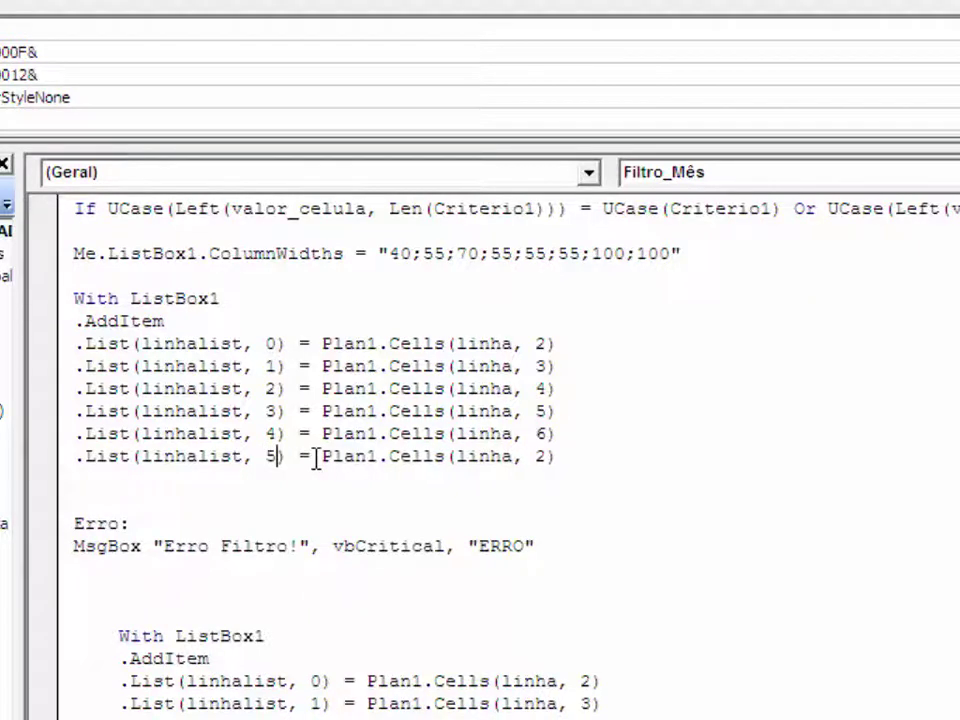
click(548, 457)
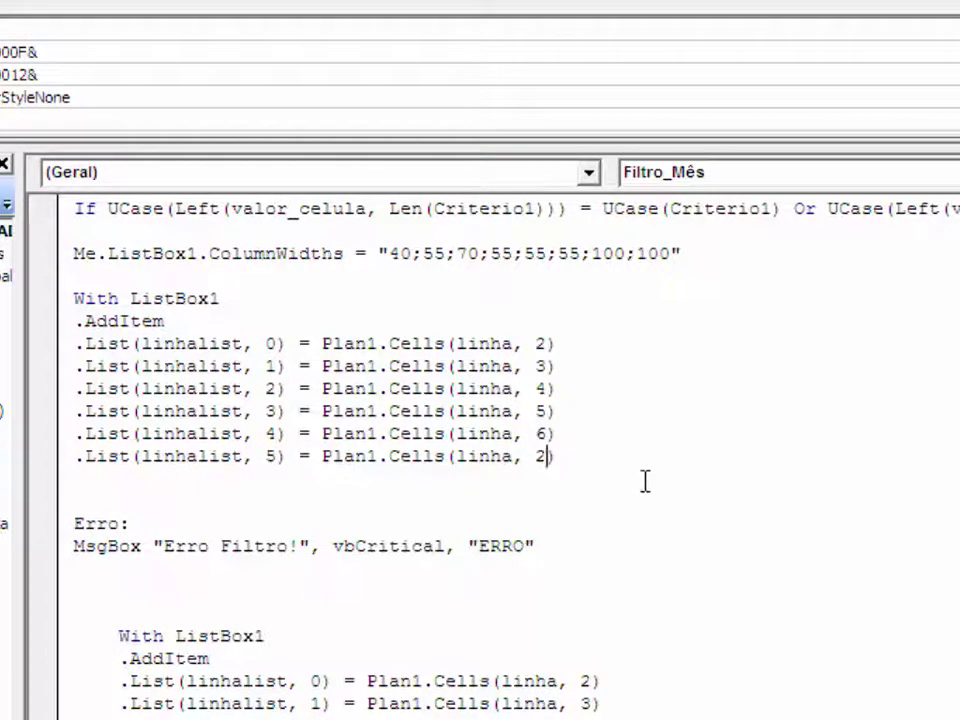
key(BackSpace)
text(7)
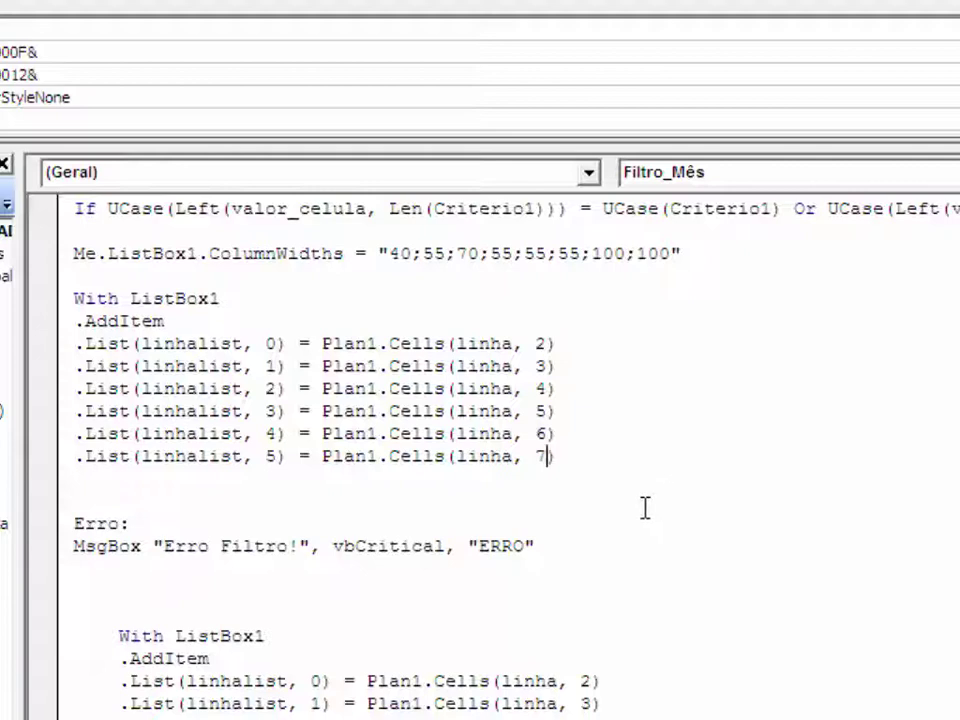
scroll(646, 510, down, 1)
click(126, 414)
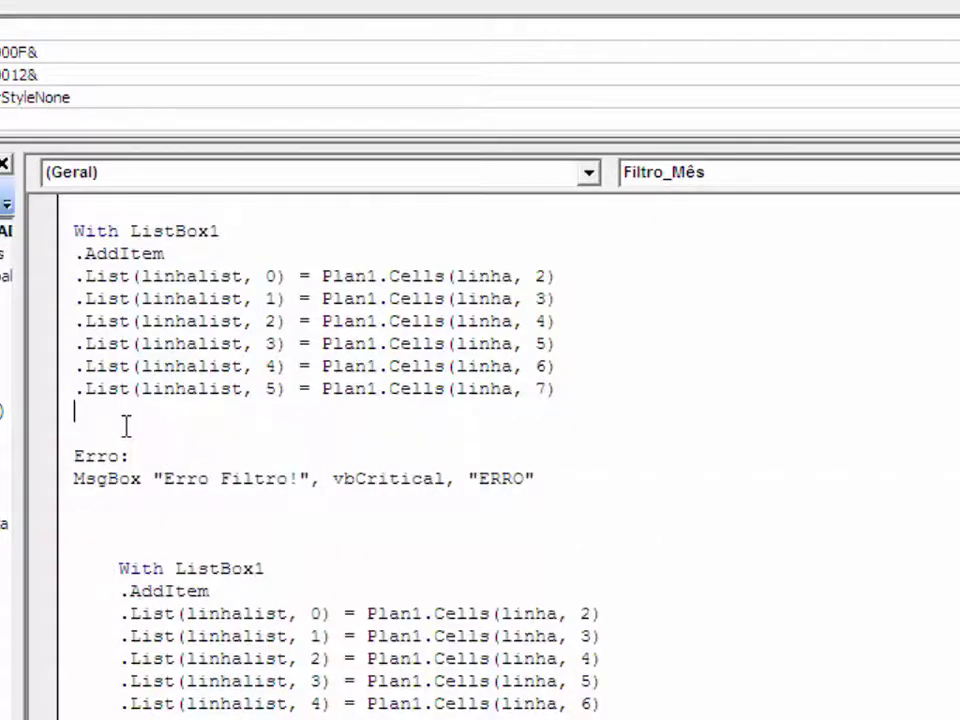
key(ctrl+v)
click(276, 411)
key(BackSpace)
text(6)
click(549, 413)
key(BackSpace)
text(8)
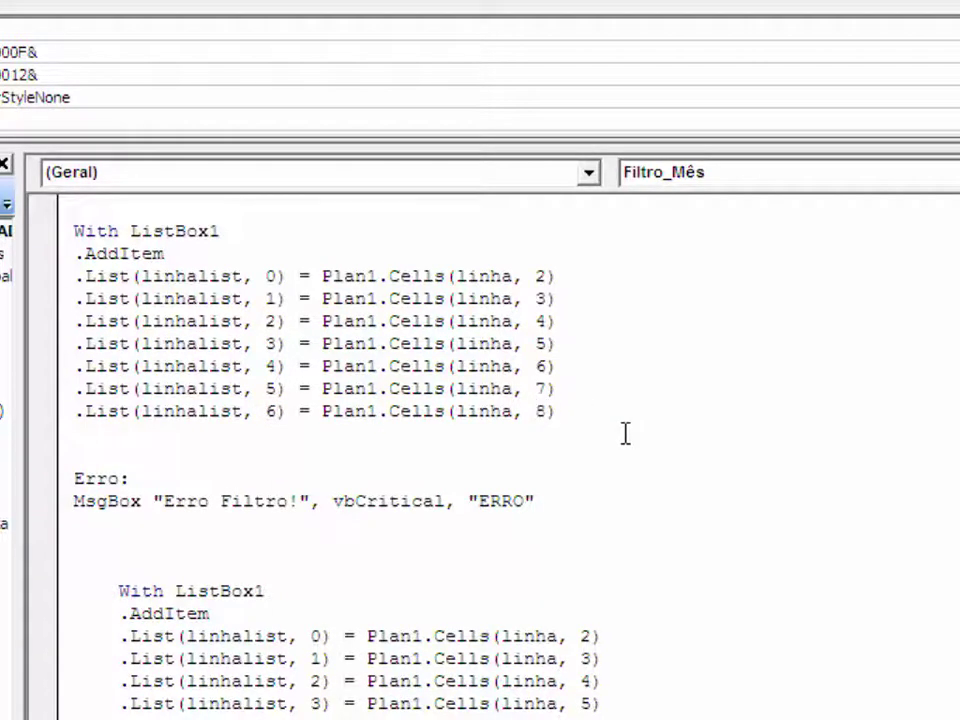
Close the ListBox1 block with End With and add a blank line after With ListBox1
click(111, 453)
text(end)
text(ith)
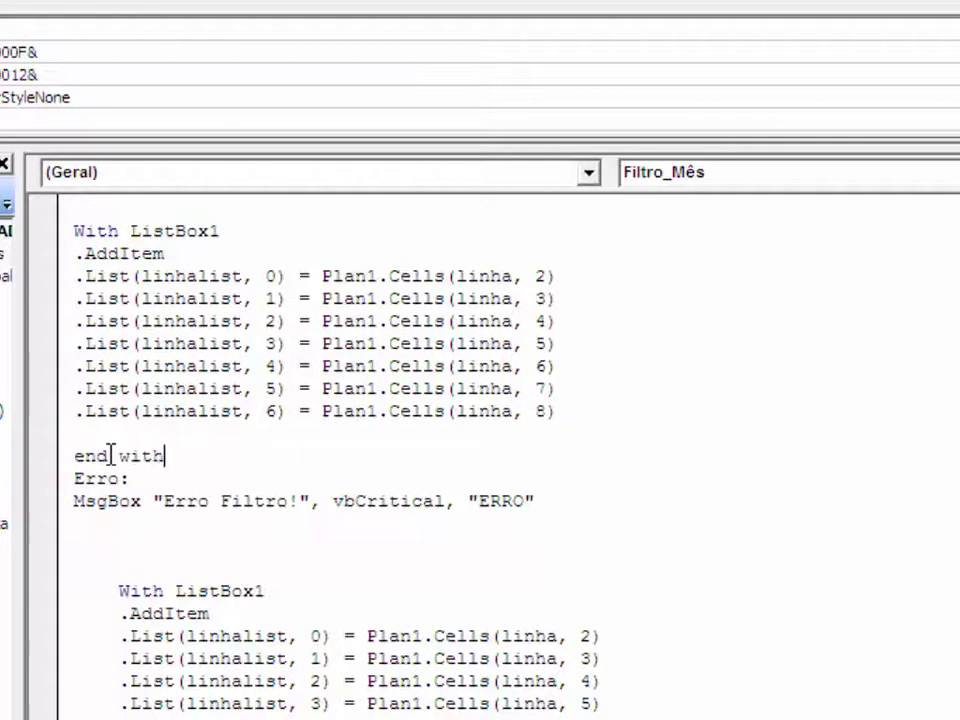
key(Return)
click(258, 242)
key(Return)
scroll(420, 407, down, 1)
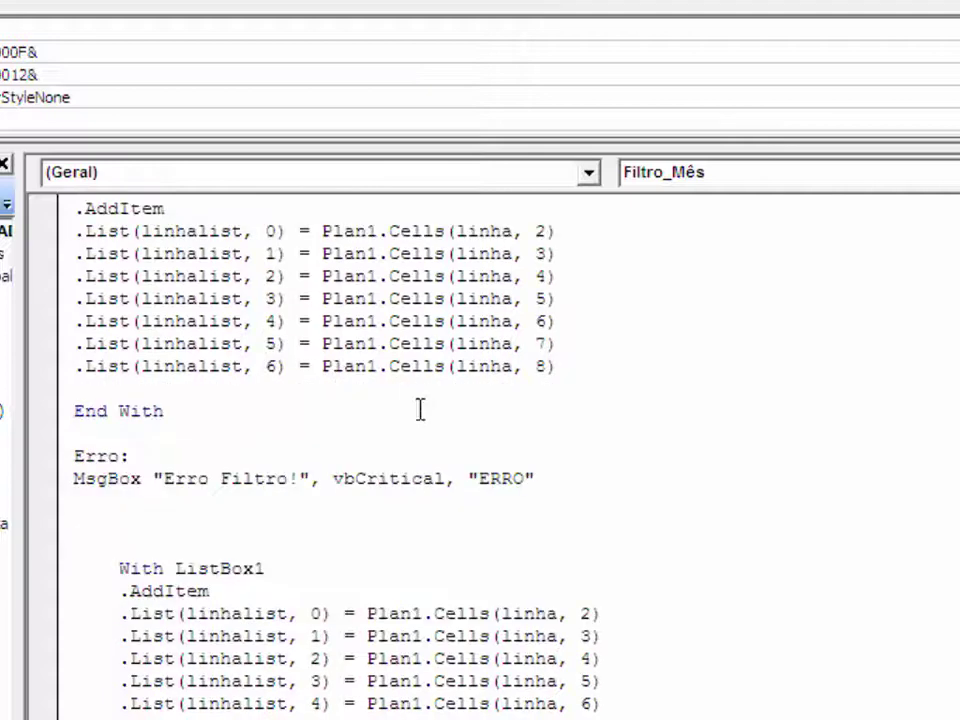
scroll(307, 690, down, 1)
Delete the old duplicate ListBox1 block and add linhalist = linhalist + 1 after End With
drag(218, 705, 86, 466)
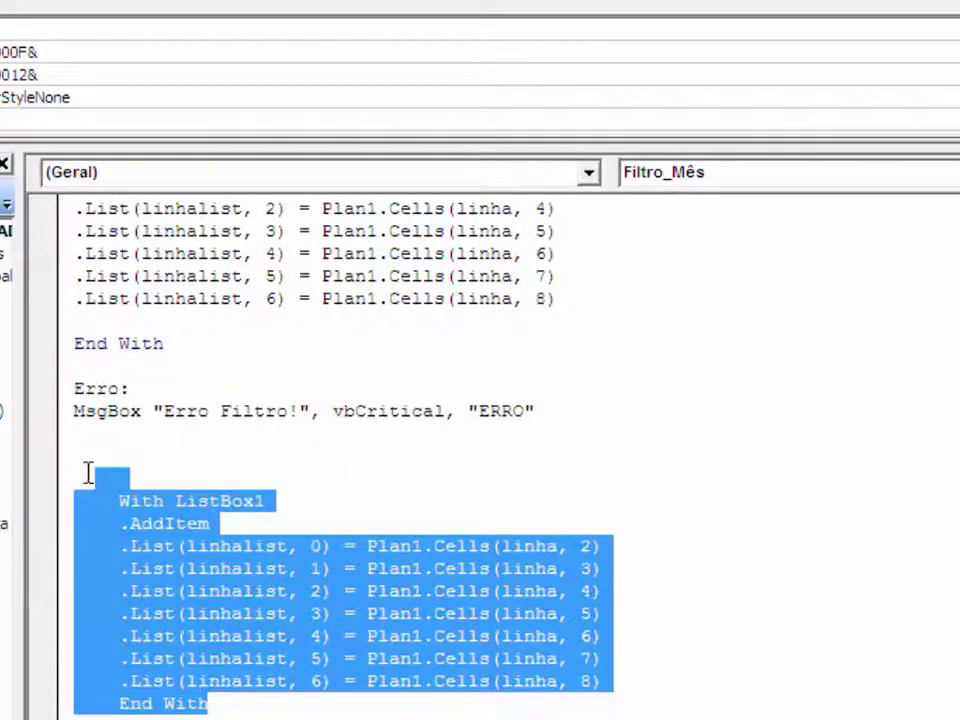
key(Delete)
click(133, 366)
key(Return)
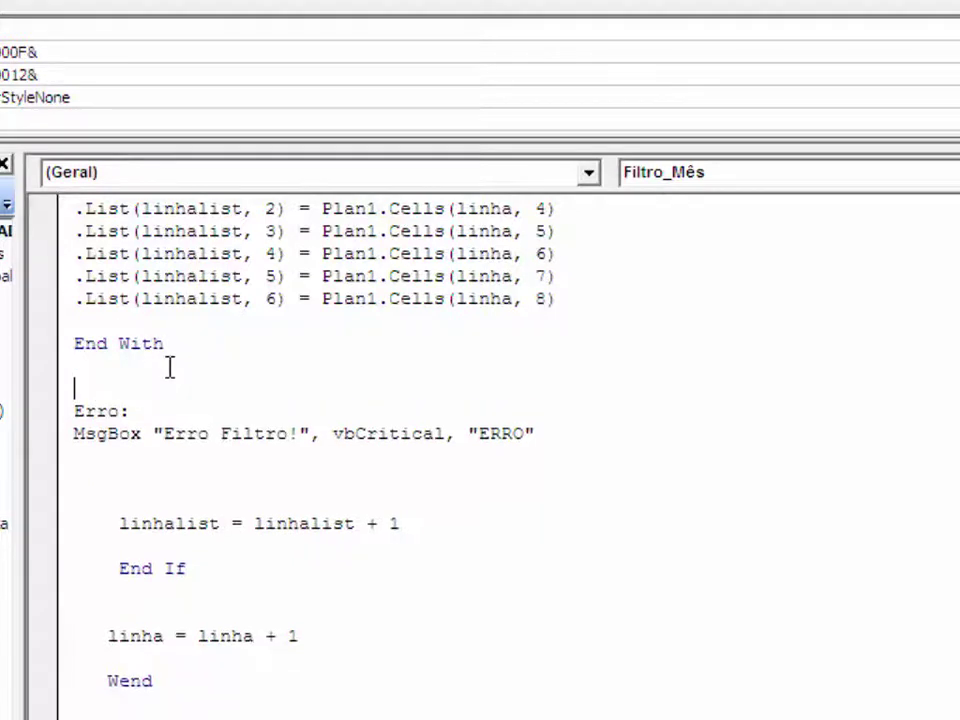
text(linha)
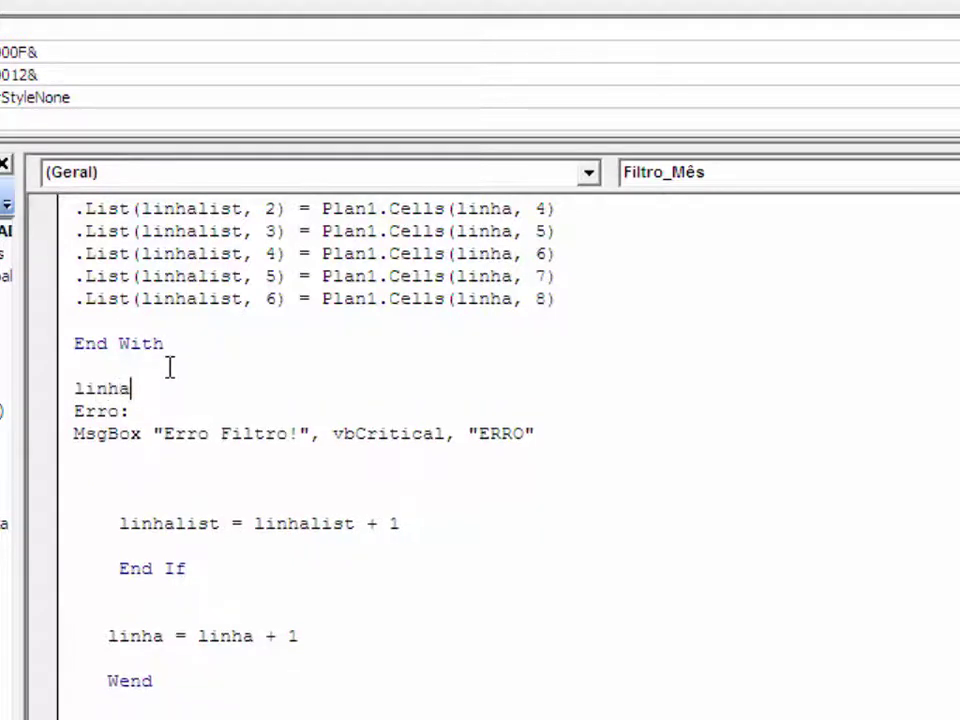
text(list = li)
text(nhalist + 1)
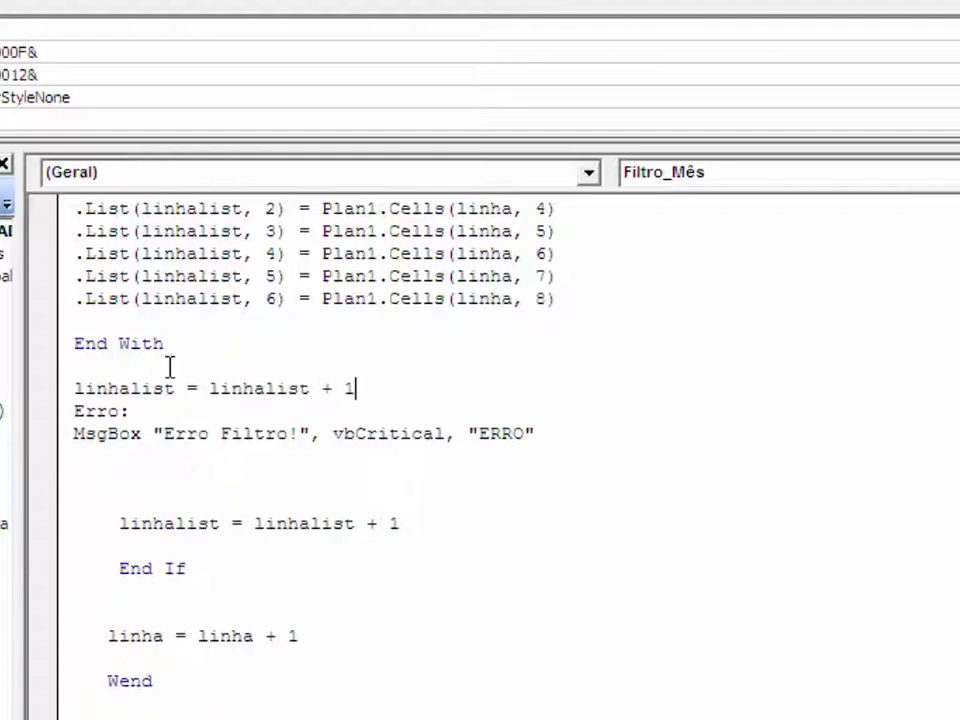
key(Return)
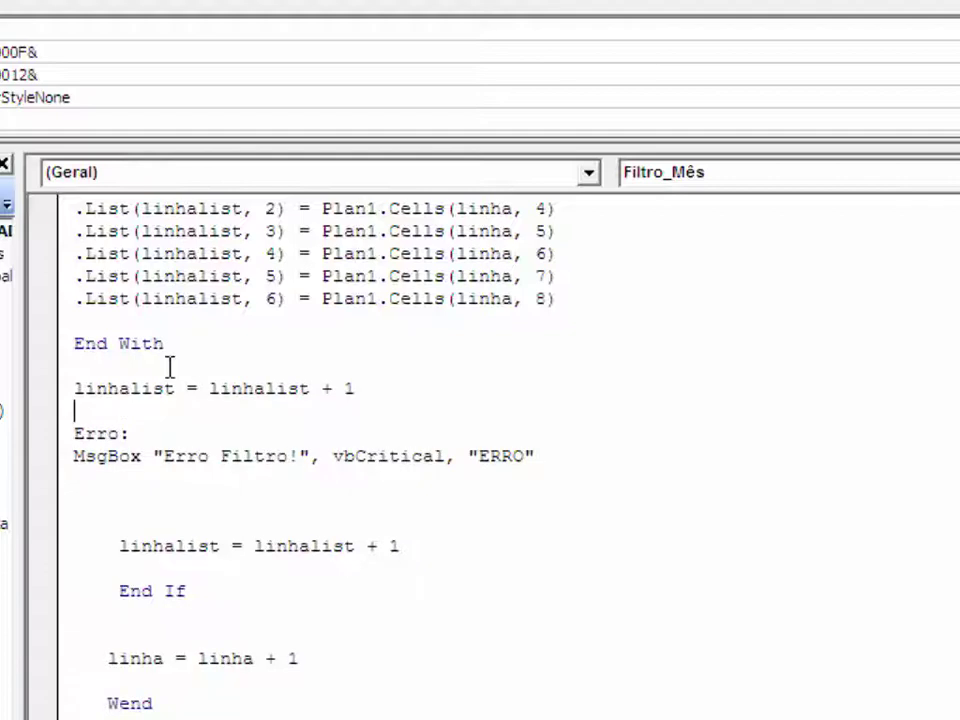
Add End If, linha = linha + 1 and Wend to close the loop
key(Return)
text(end if)
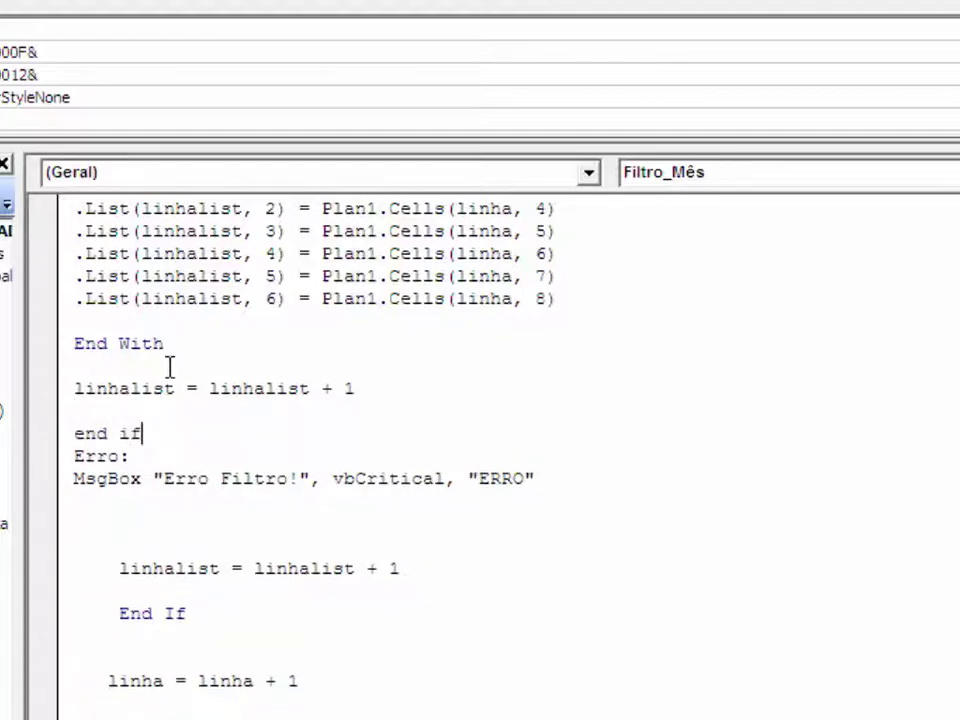
key(Return)
key(Return)
text(nha= linha + 1)
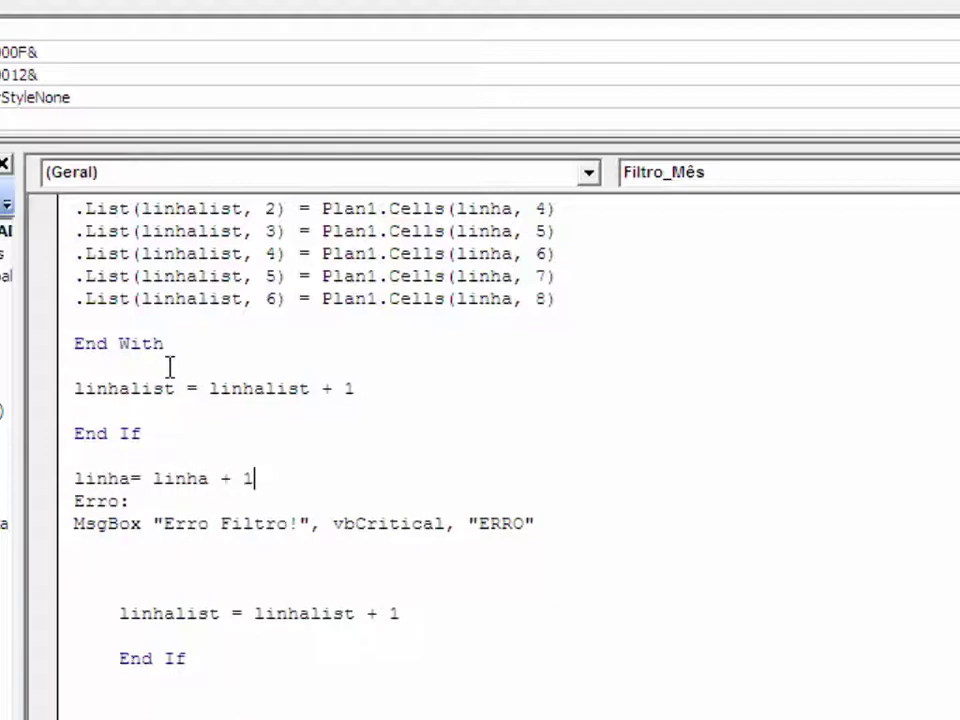
key(Return)
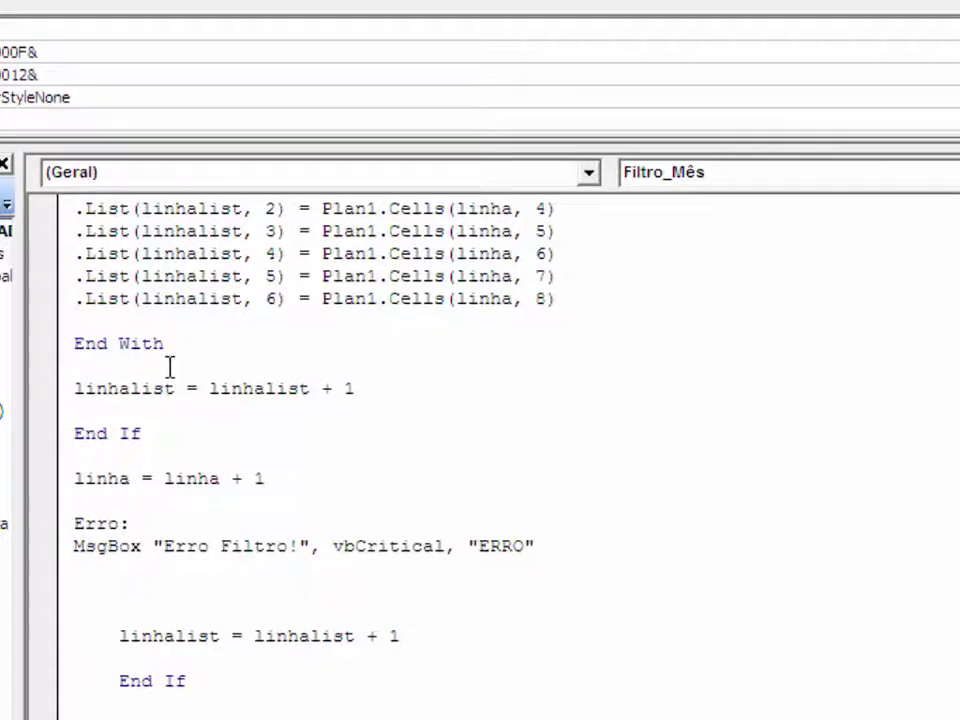
key(Return)
text(wend)
key(Return)
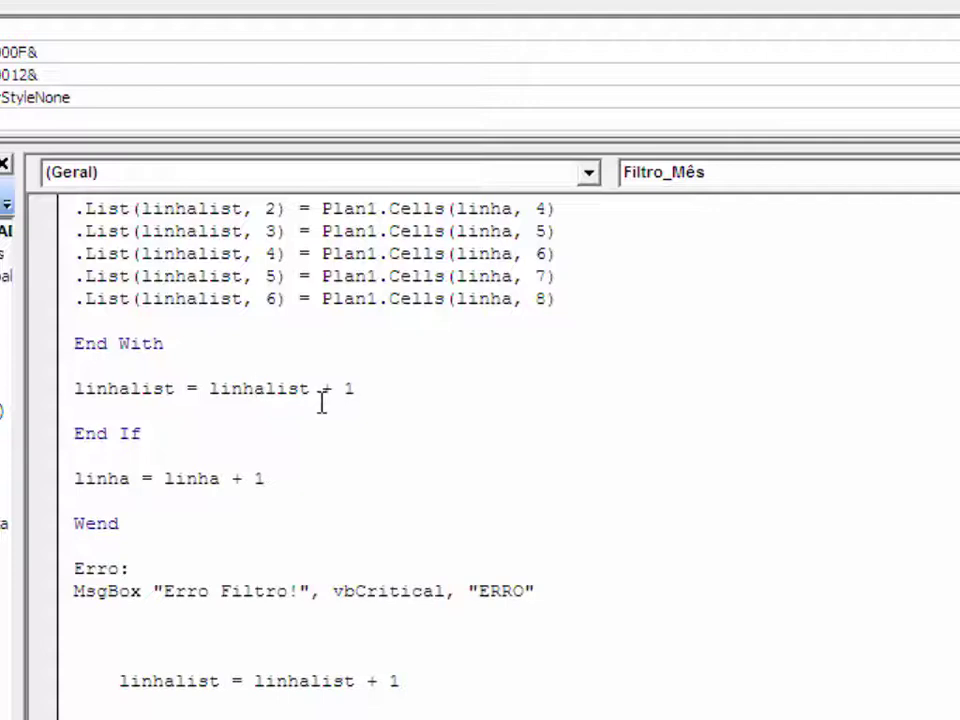
scroll(312, 416, down, 1)
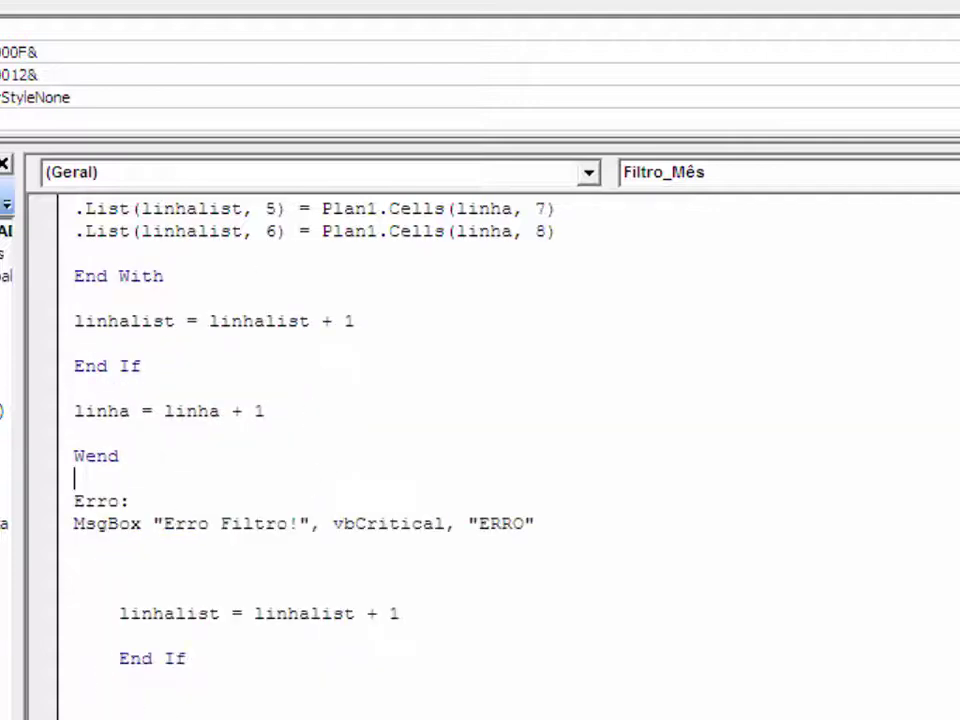
Delete the leftover lines under the MsgBox and add End With right after Wend
drag(310, 714, 76, 550)
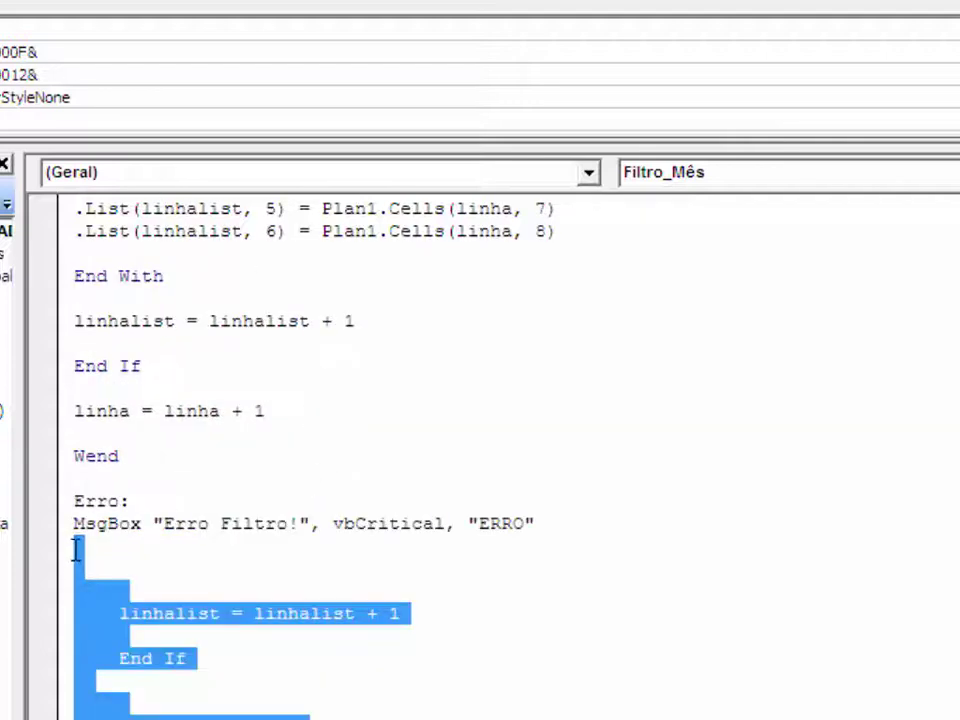
key(Delete)
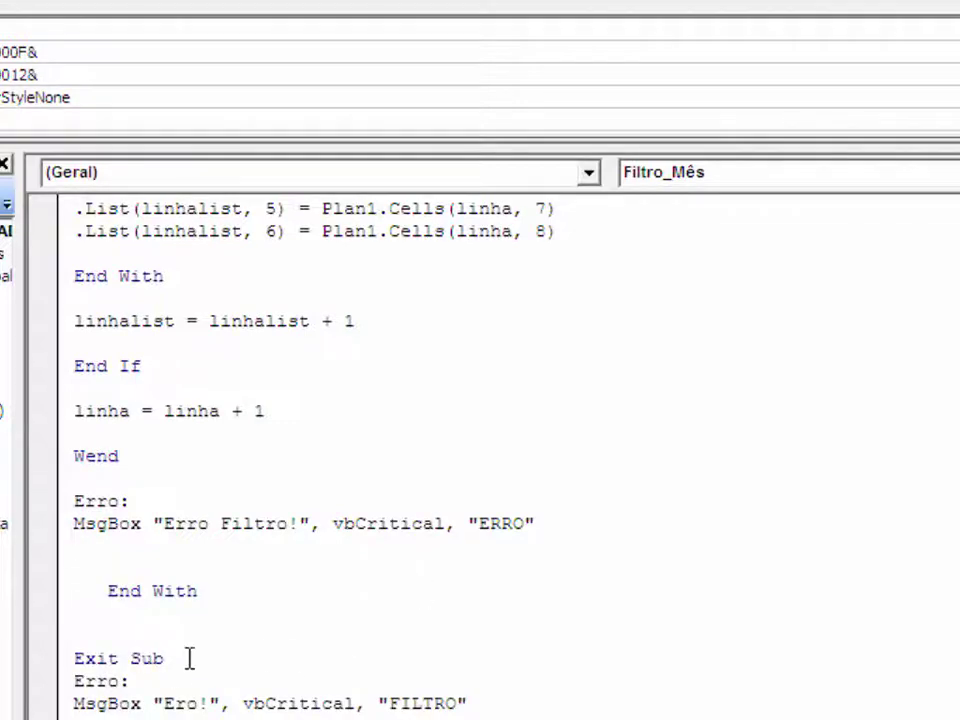
click(141, 480)
key(Return)
text(d with)
key(Return)
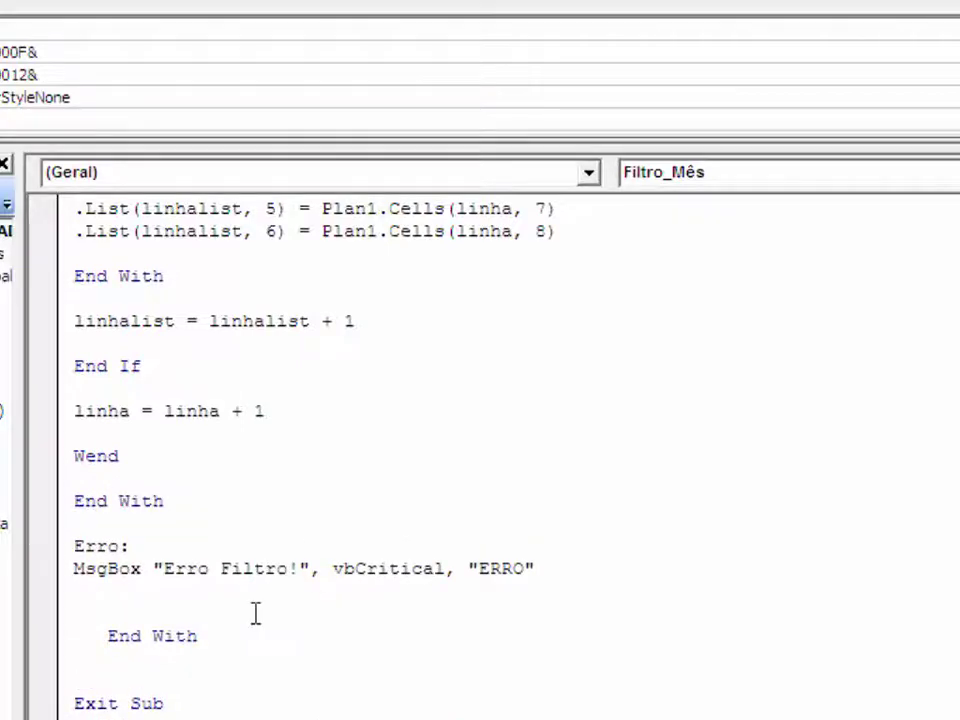
Delete the stray End With line below the message
drag(211, 637, 96, 617)
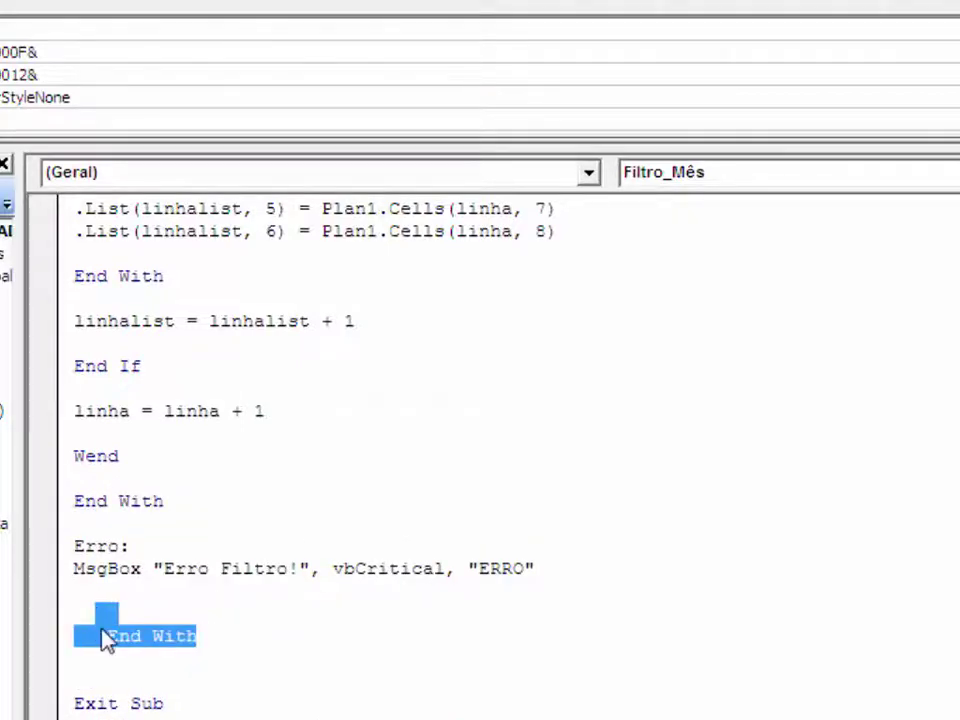
click(167, 664)
drag(197, 636, 76, 613)
key(Delete)
key(Delete)
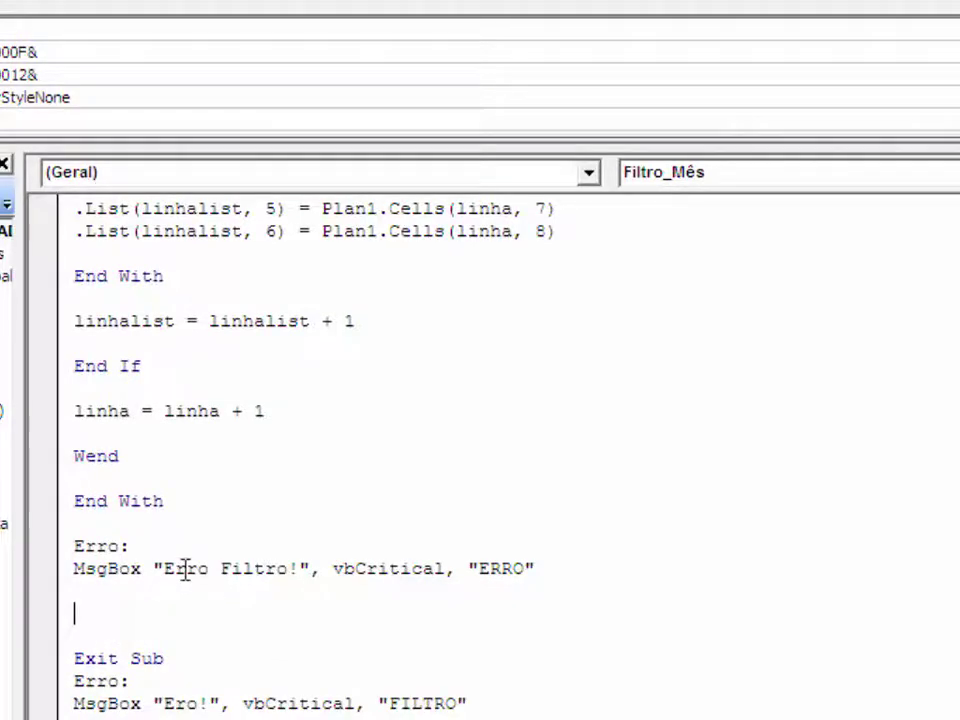
Insert an Exit Sub line just above the Erro: handler
click(112, 523)
key(Return)
text(exi)
text(sub)
key(Return)
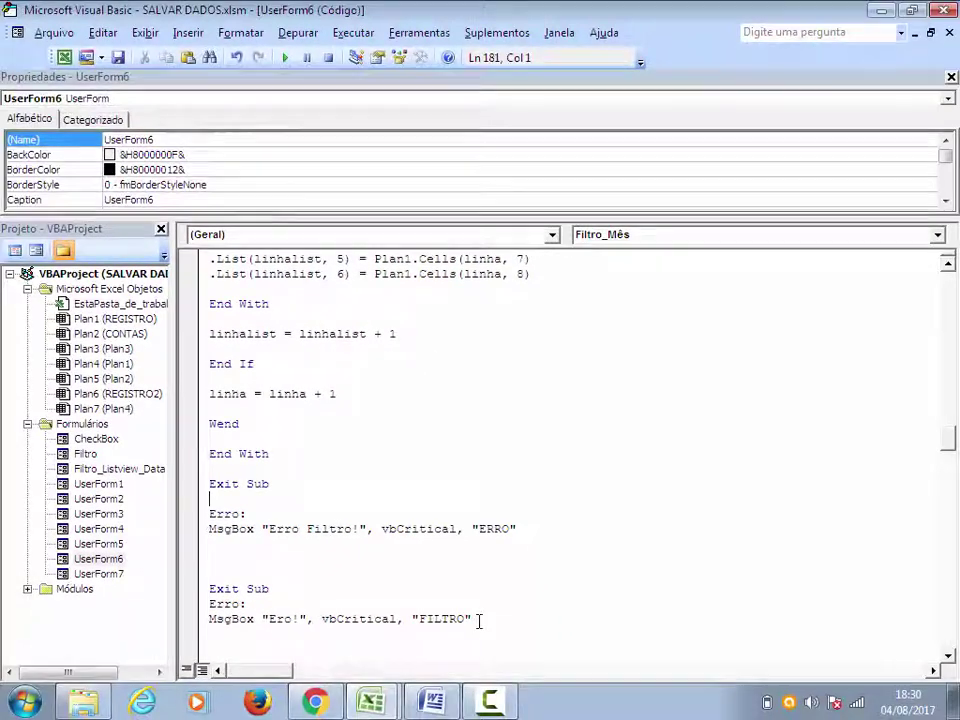
Remove the duplicate Exit Sub/Erro: lines and the extra blank lines before End Sub
drag(479, 621, 203, 588)
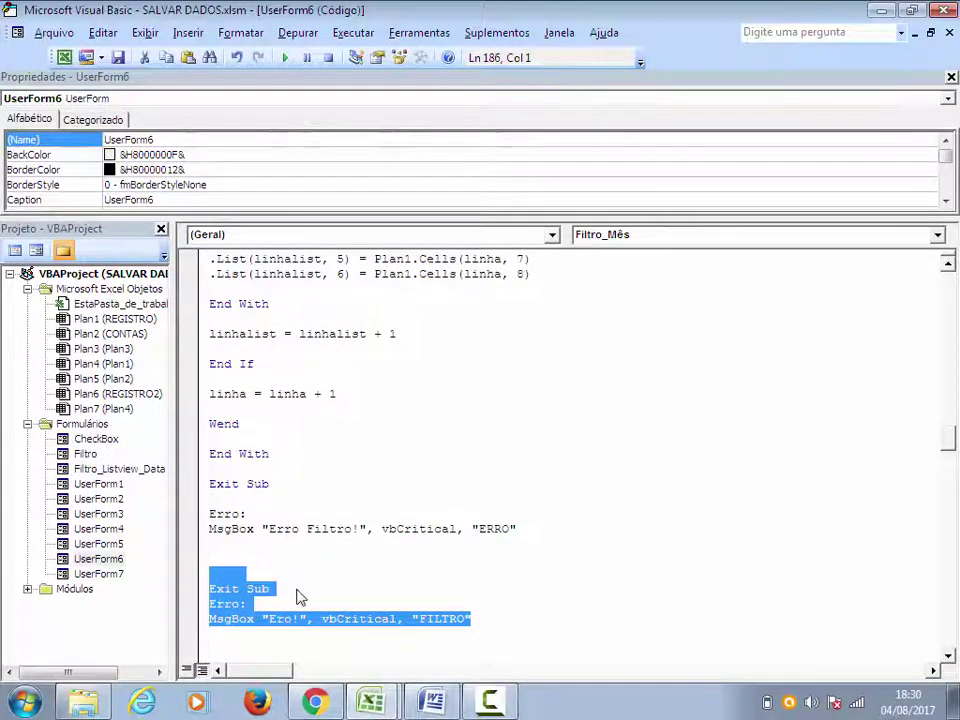
key(Delete)
key(Delete)
key(Delete)
key(Delete)
key(Delete)
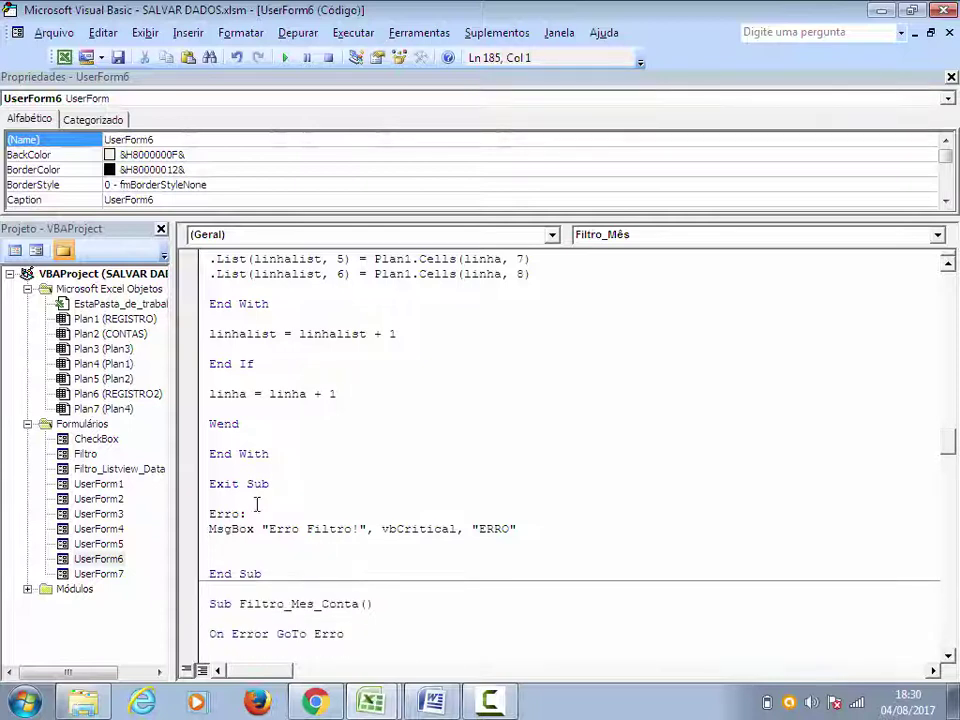
click(238, 499)
key(Delete)
Change the error MsgBox title from "ERRO" to "FILTRO"
click(510, 517)
key(BackSpace)
key(BackSpace)
text(FILT)
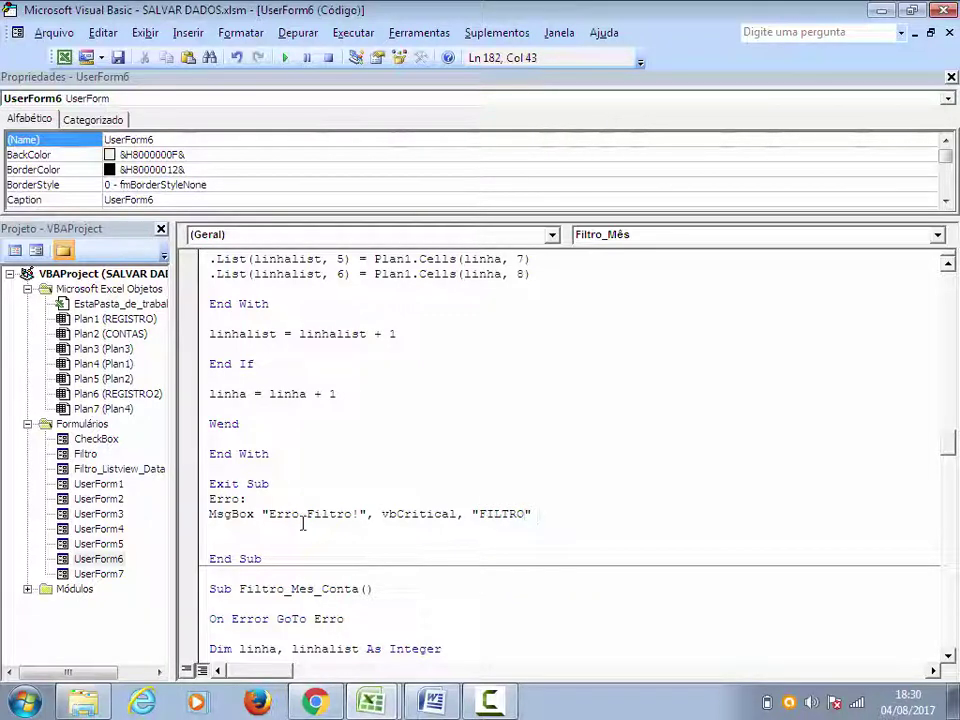
click(306, 409)
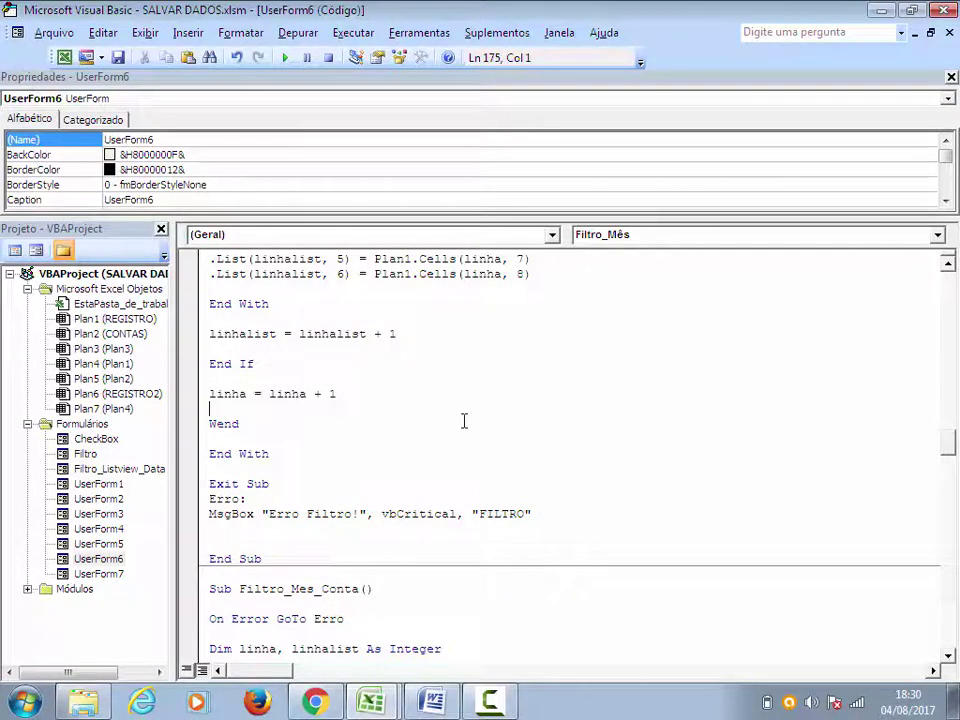
scroll(494, 445, up, 2)
scroll(500, 450, up, 4)
scroll(550, 455, up, 1)
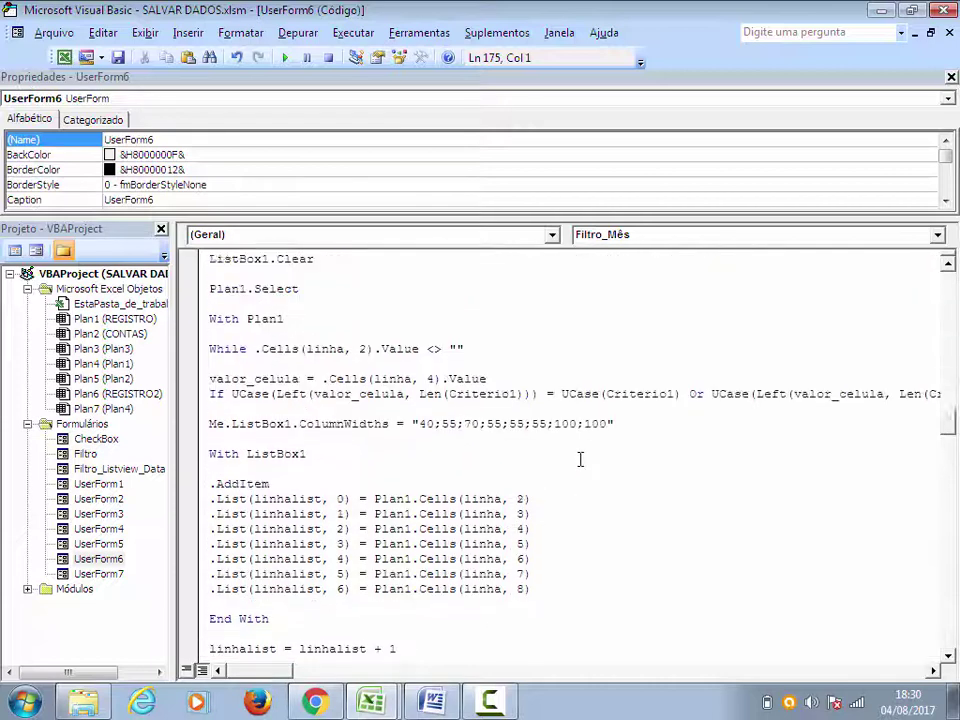
scroll(600, 460, up, 2)
scroll(610, 460, up, 4)
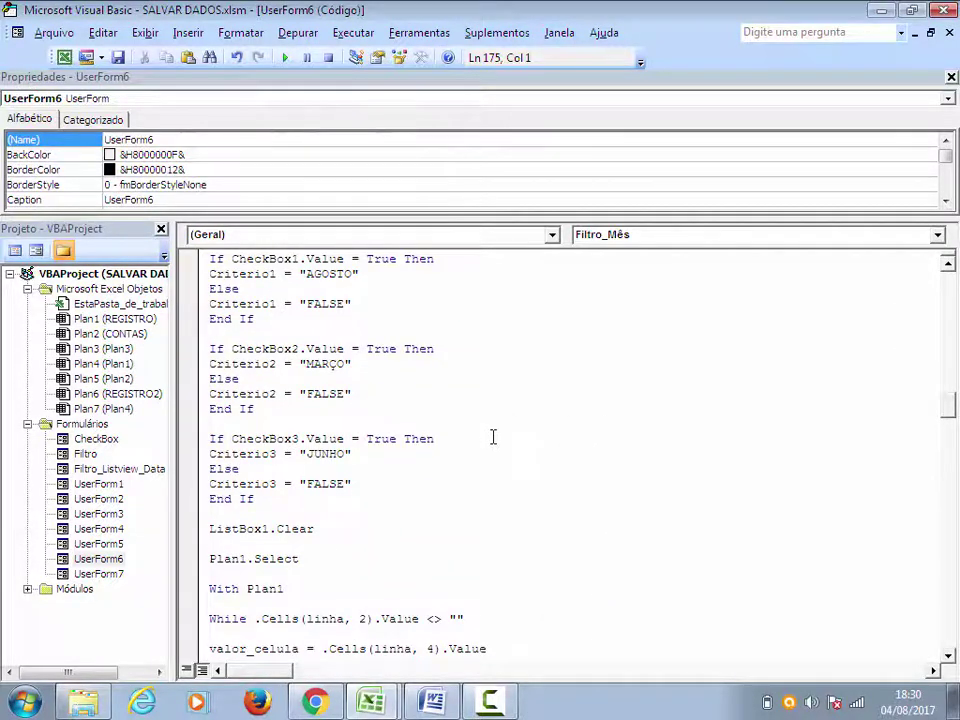
scroll(560, 460, up, 2)
drag(256, 590, 239, 364)
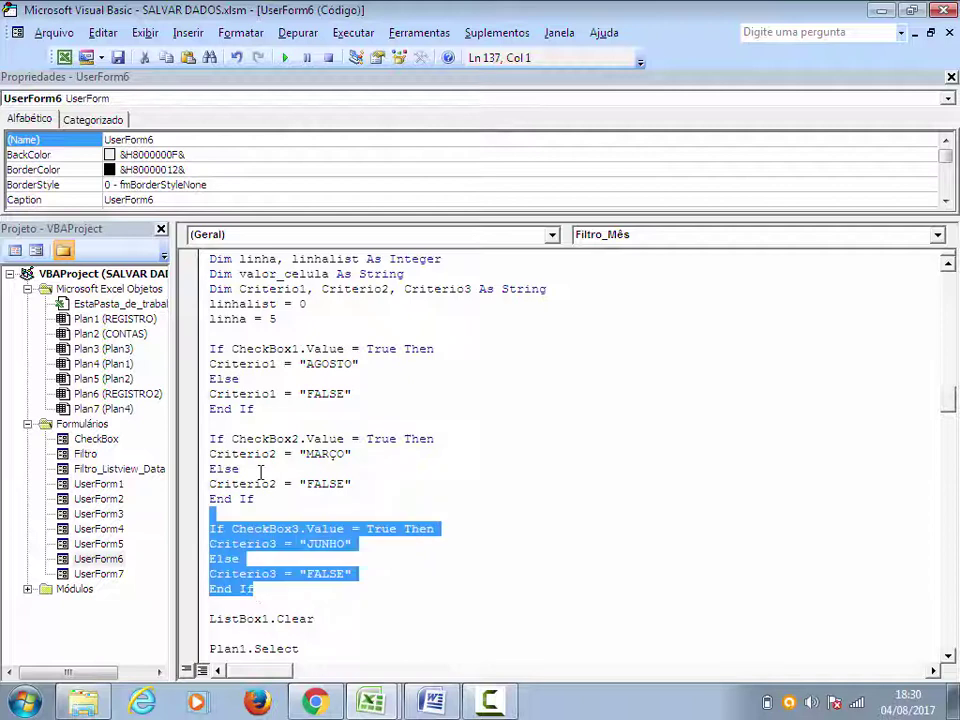
click(268, 589)
drag(268, 589, 210, 335)
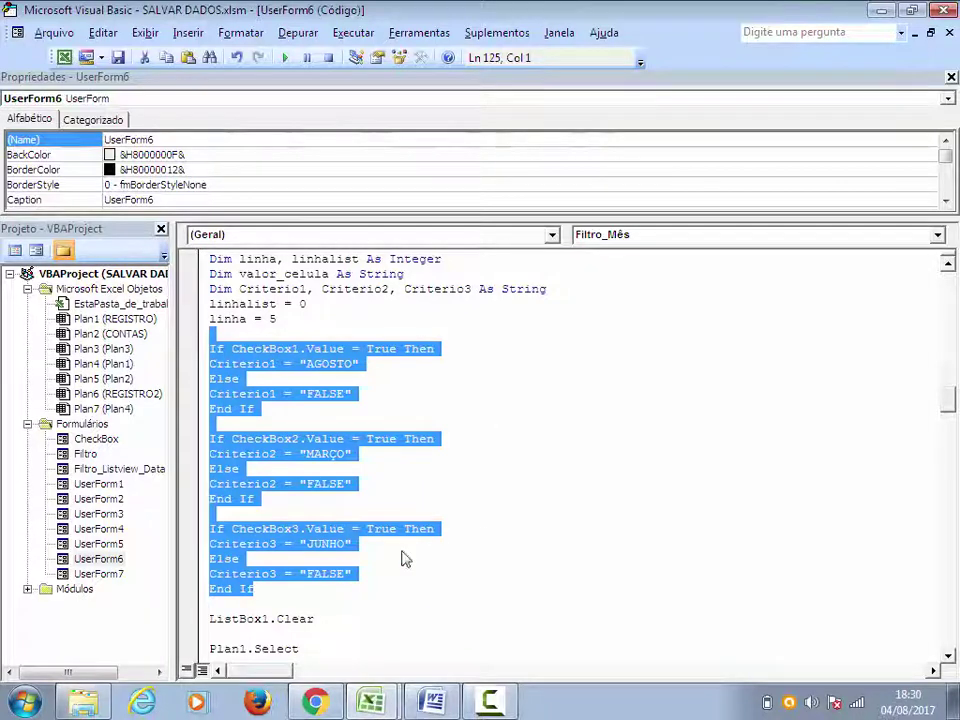
click(370, 601)
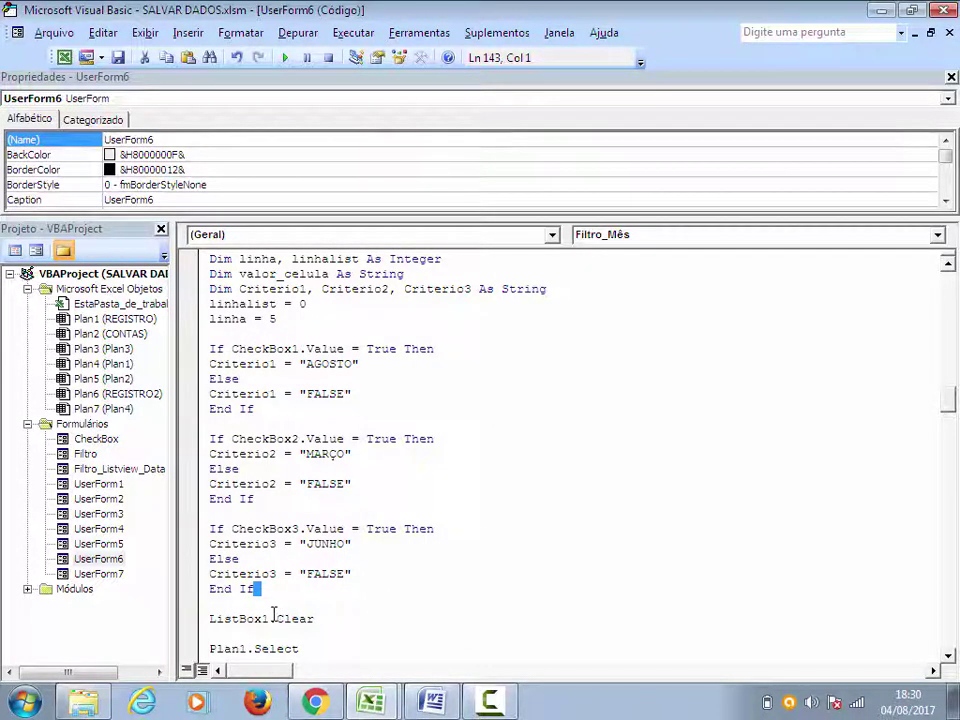
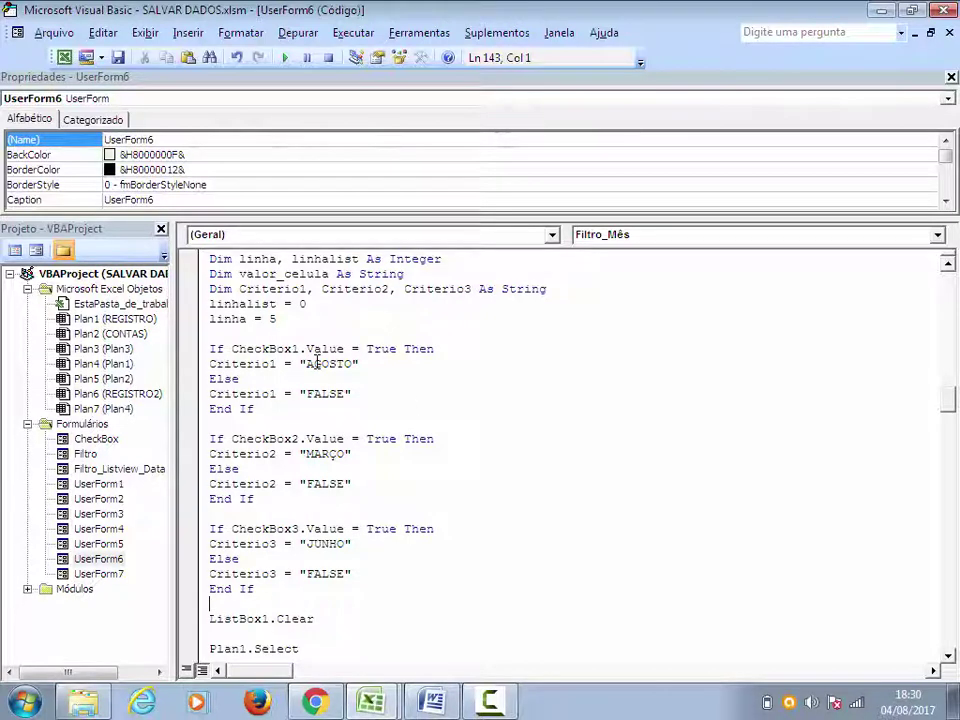
Begin a Call Filtro line in the Agosto checkbox's (CheckBox1) Click handler
double_click(81, 559)
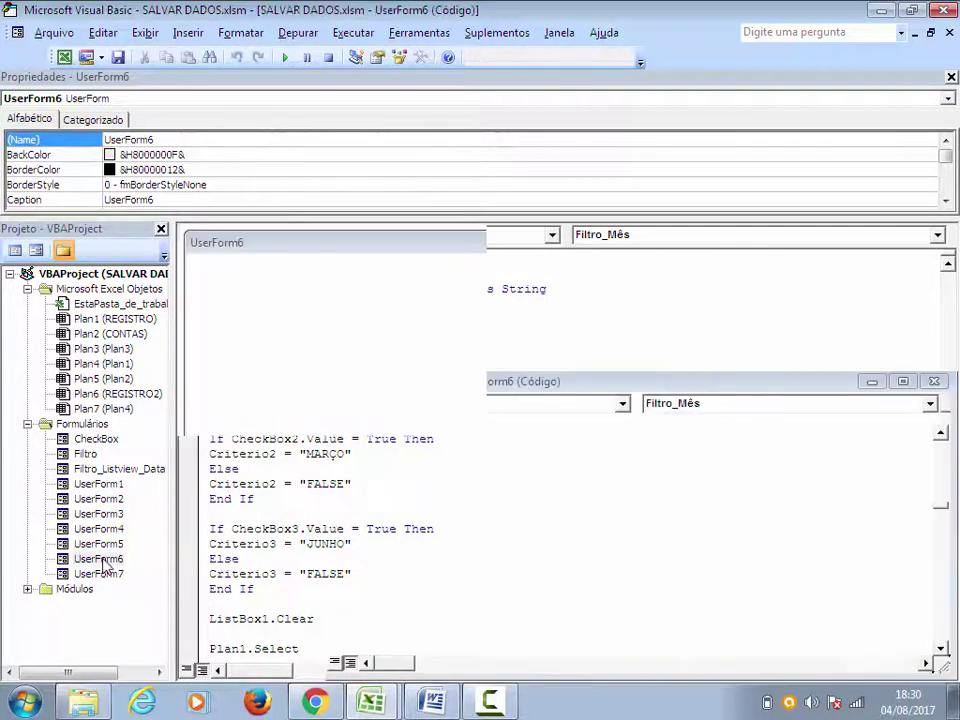
double_click(245, 357)
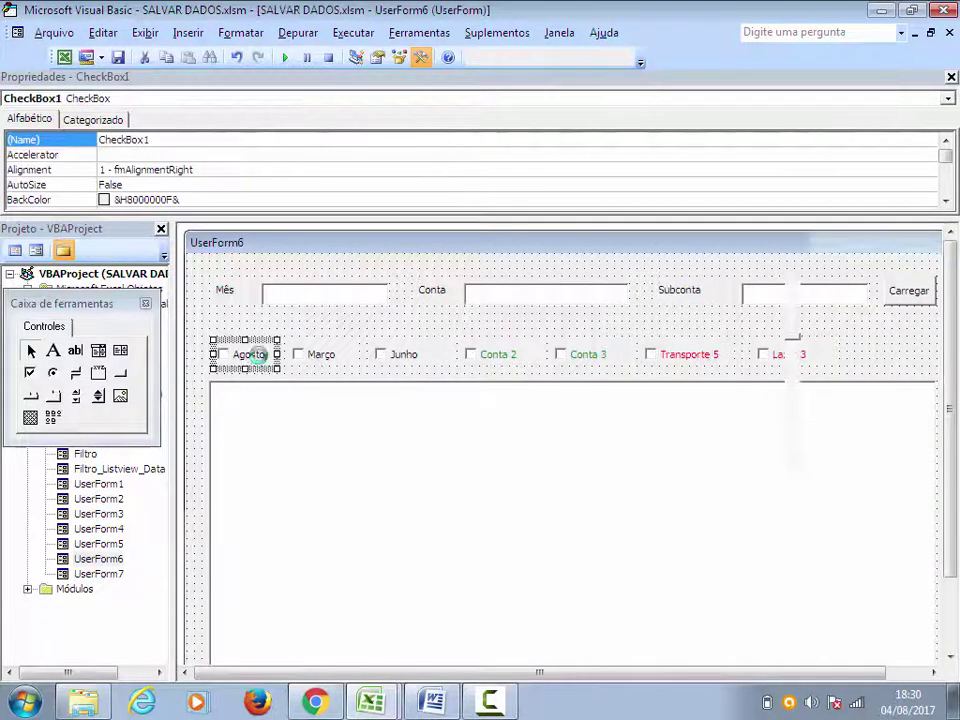
shift+click(342, 288)
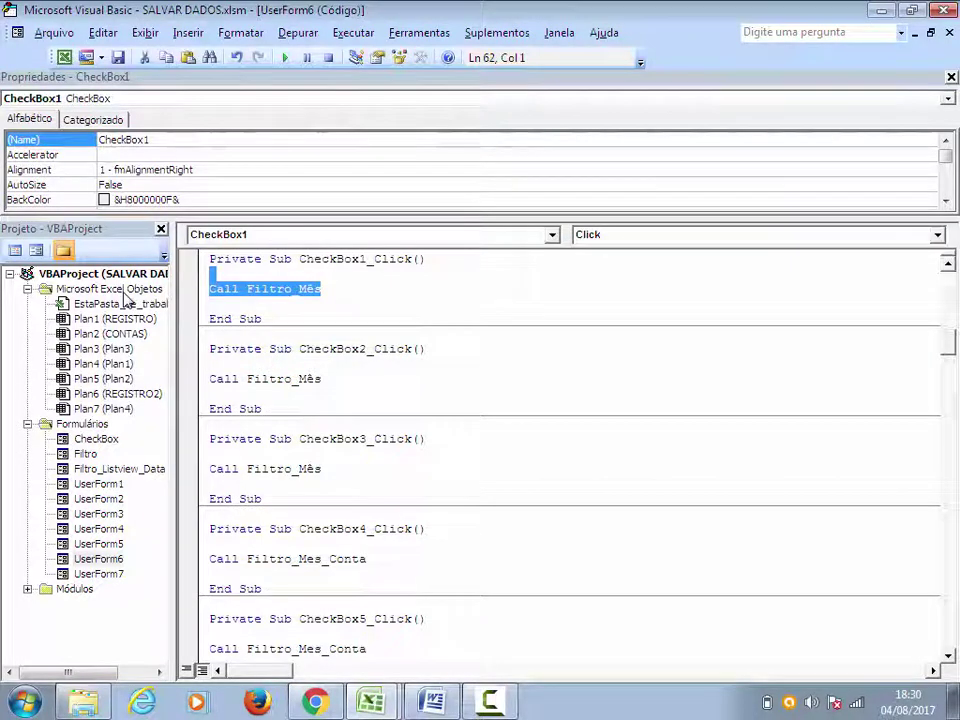
text(CALL FILTRO)
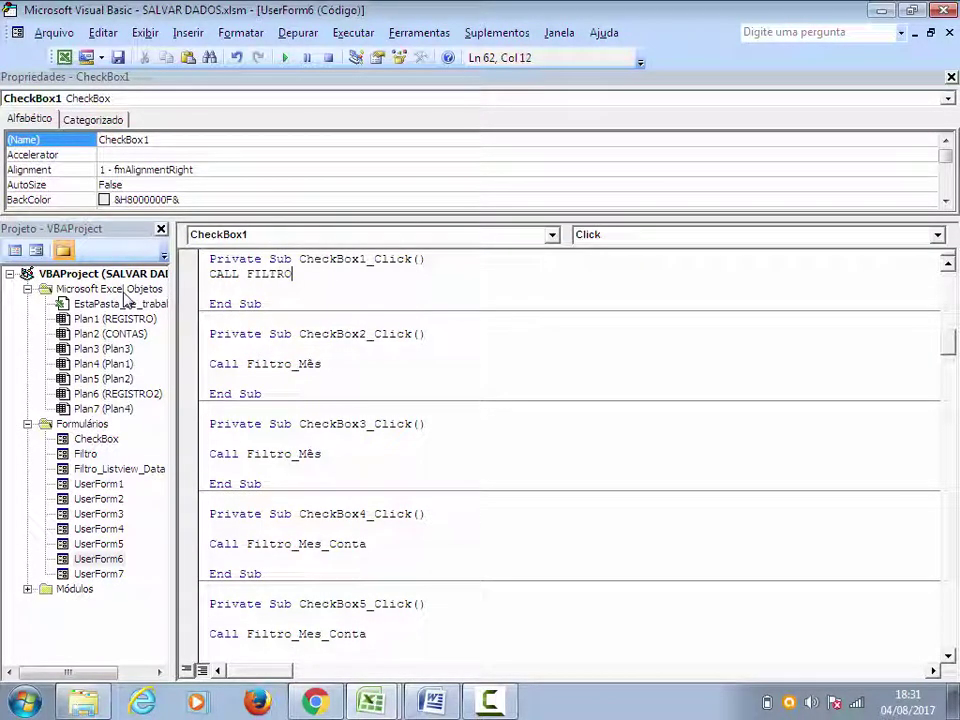
key(ctrl+space)
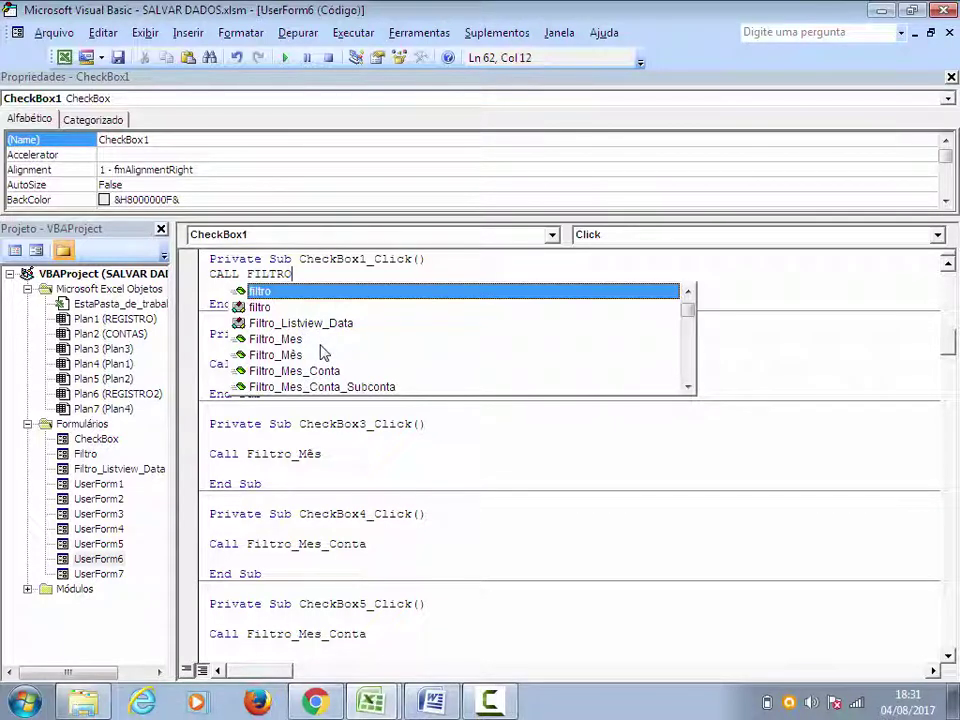
click(211, 275)
Delete the empty Filtro_Mes and UserForm_Click stubs from UserForm6's code
double_click(107, 560)
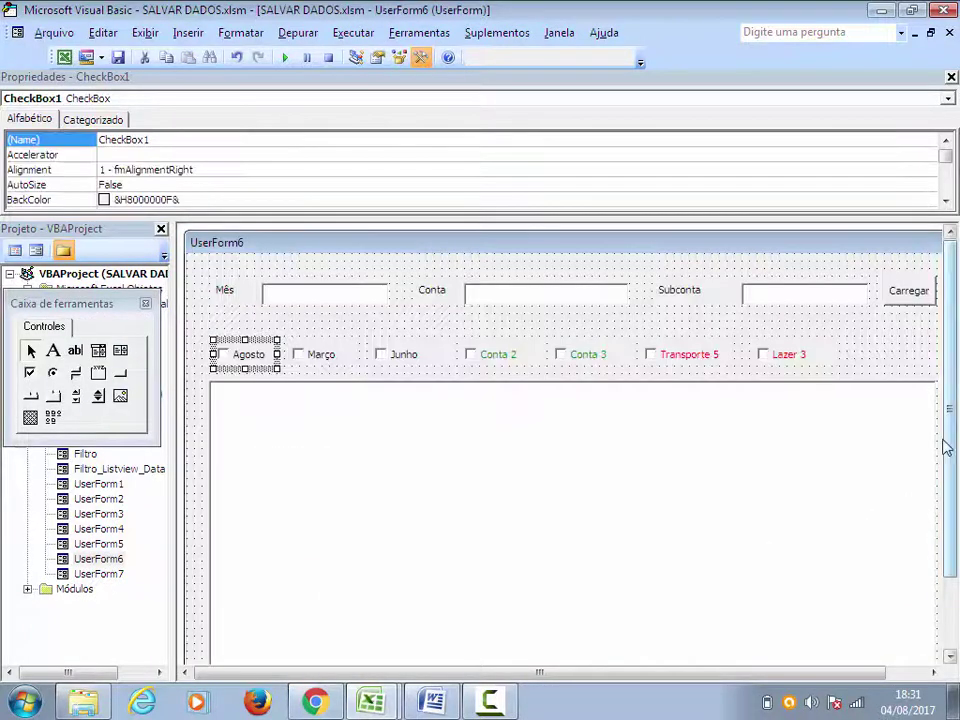
double_click(912, 362)
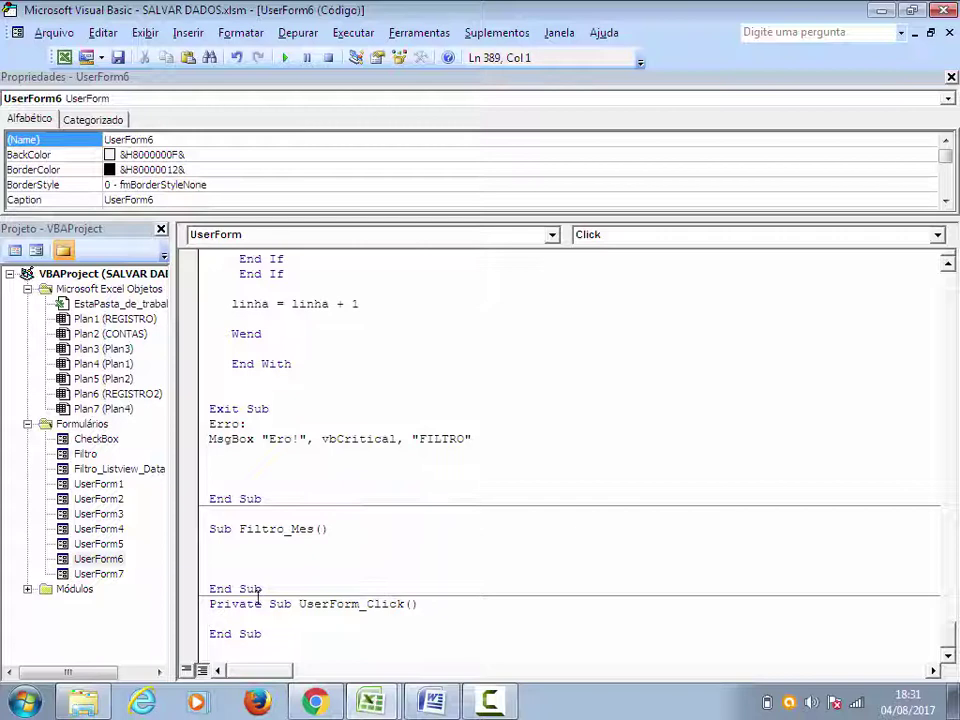
drag(262, 634, 210, 528)
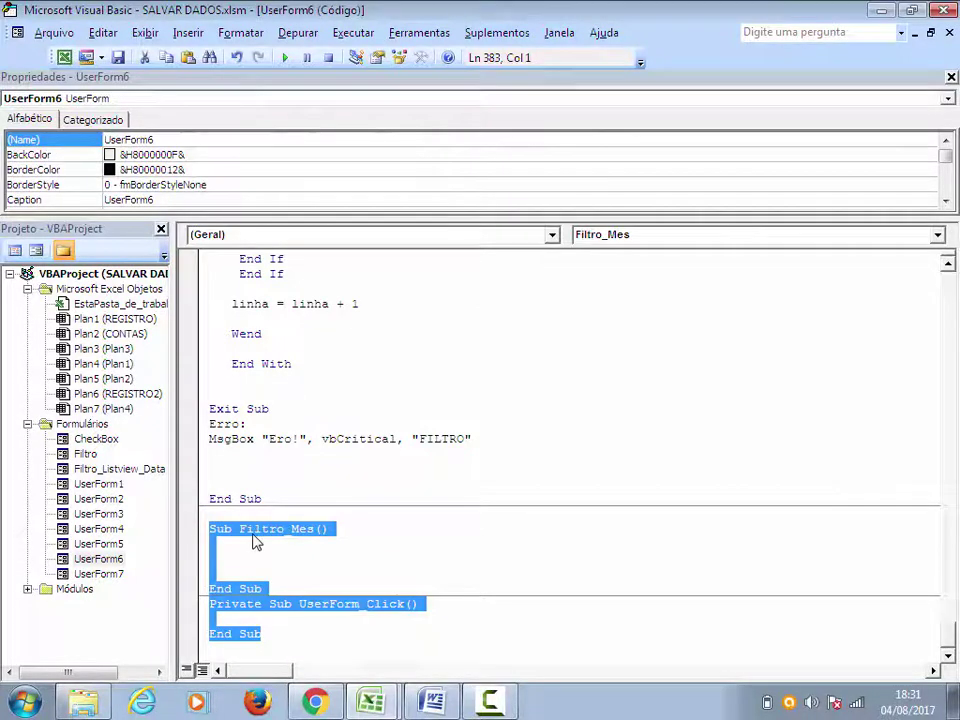
key(Delete)
Complete CheckBox1's Click handler with Call Filtro_Mês on its own line
double_click(96, 559)
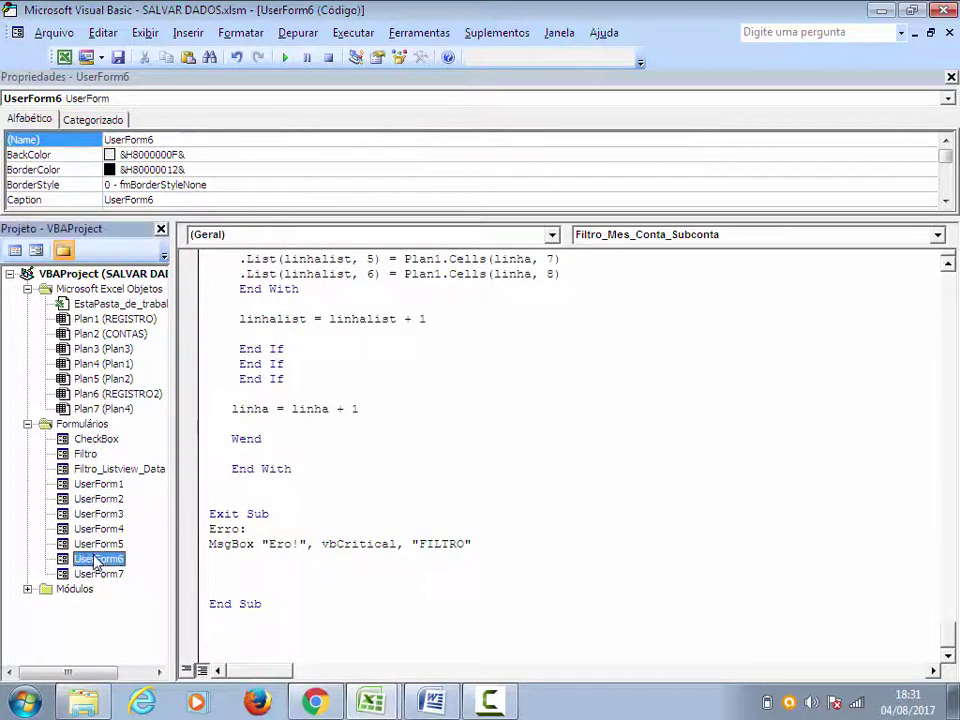
double_click(262, 354)
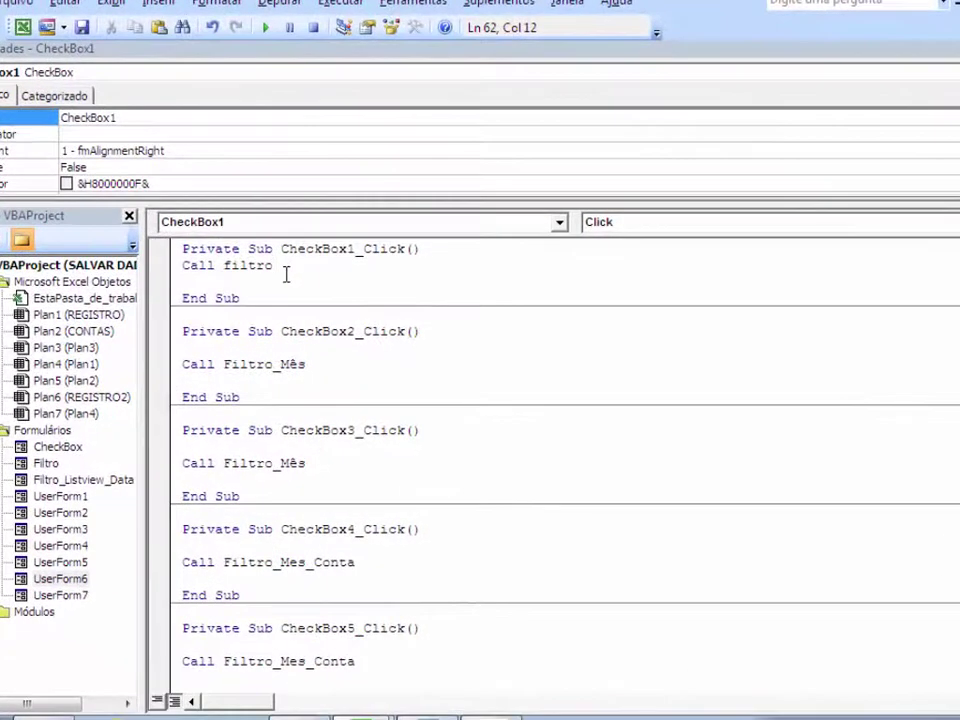
key(ctrl+space)
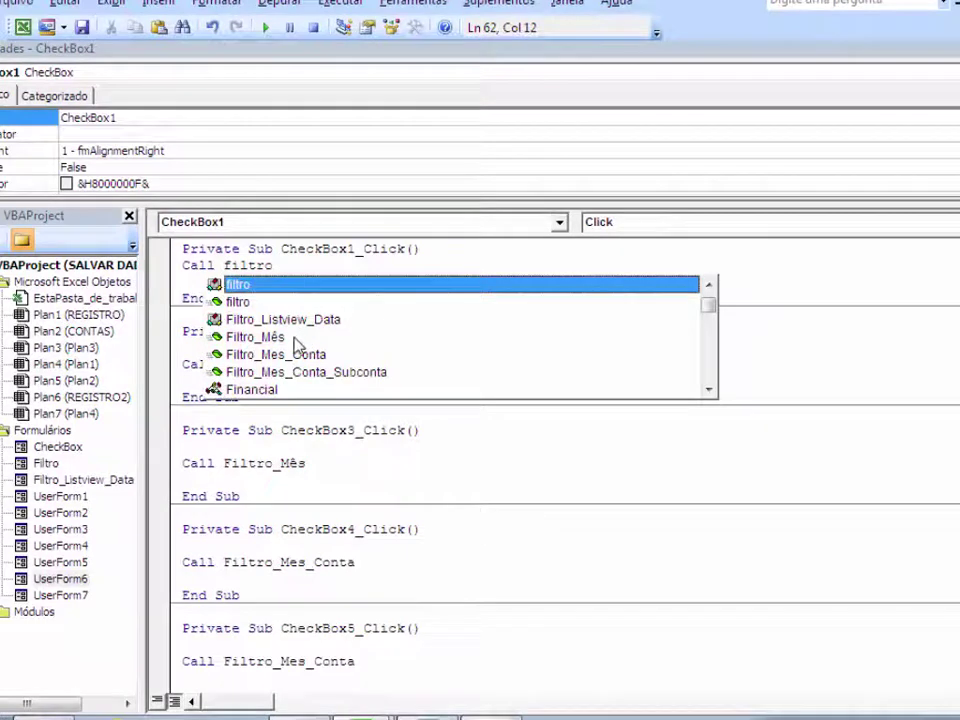
double_click(287, 340)
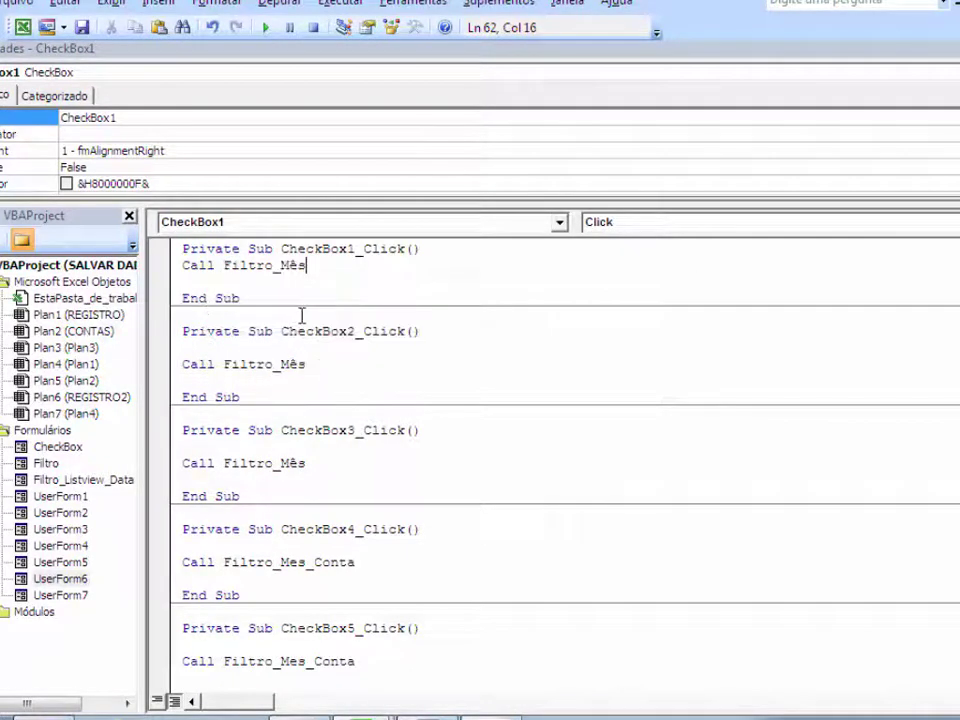
click(423, 252)
key(Return)
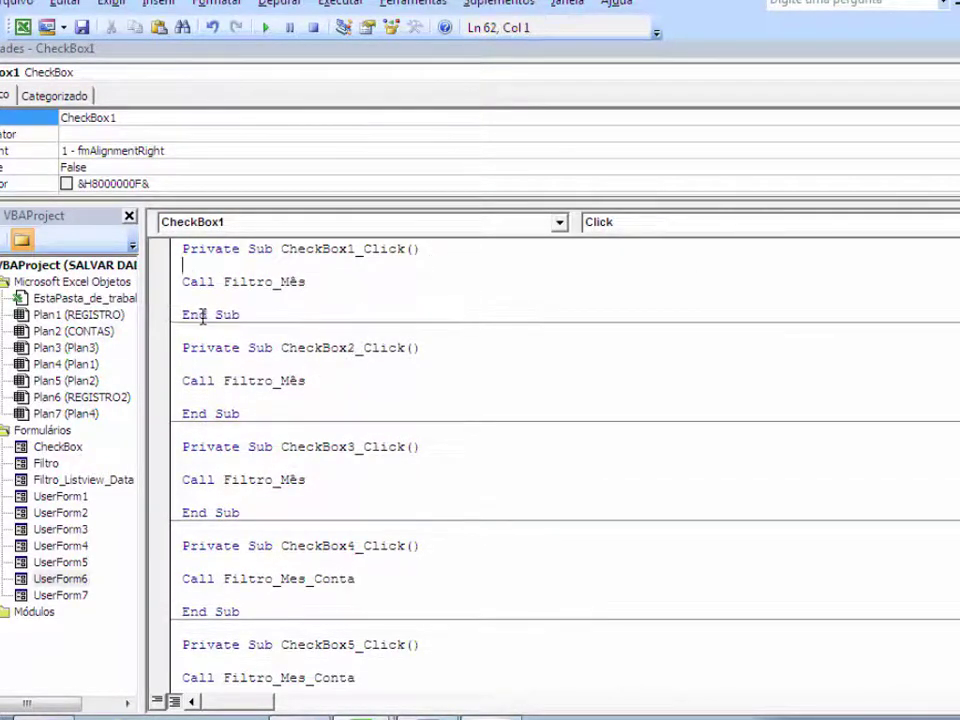
drag(307, 282, 182, 282)
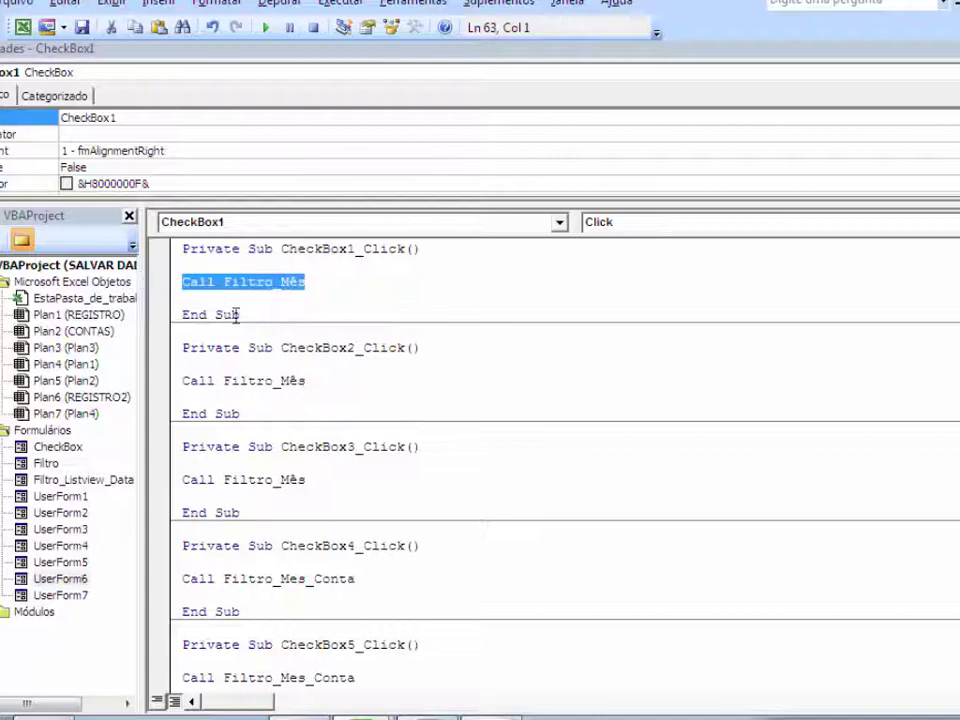
Add Call Filtro_Mês to the Março (CheckBox2) and Junho (CheckBox3) Click handlers
double_click(72, 578)
double_click(283, 356)
drag(317, 282, 163, 293)
key(End)
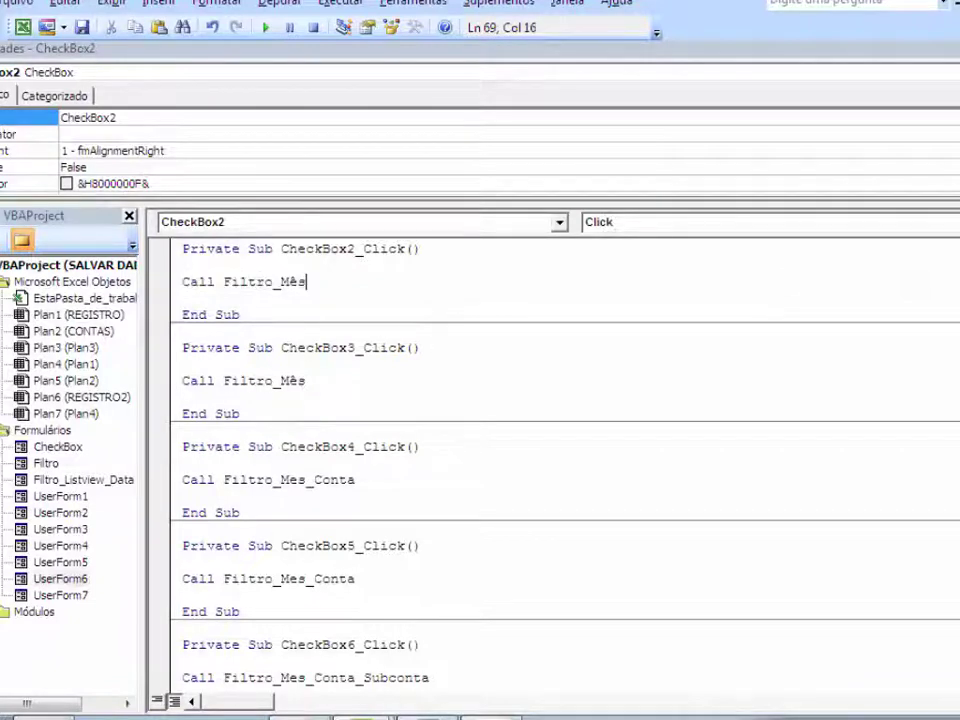
double_click(66, 580)
double_click(400, 365)
drag(313, 284, 182, 282)
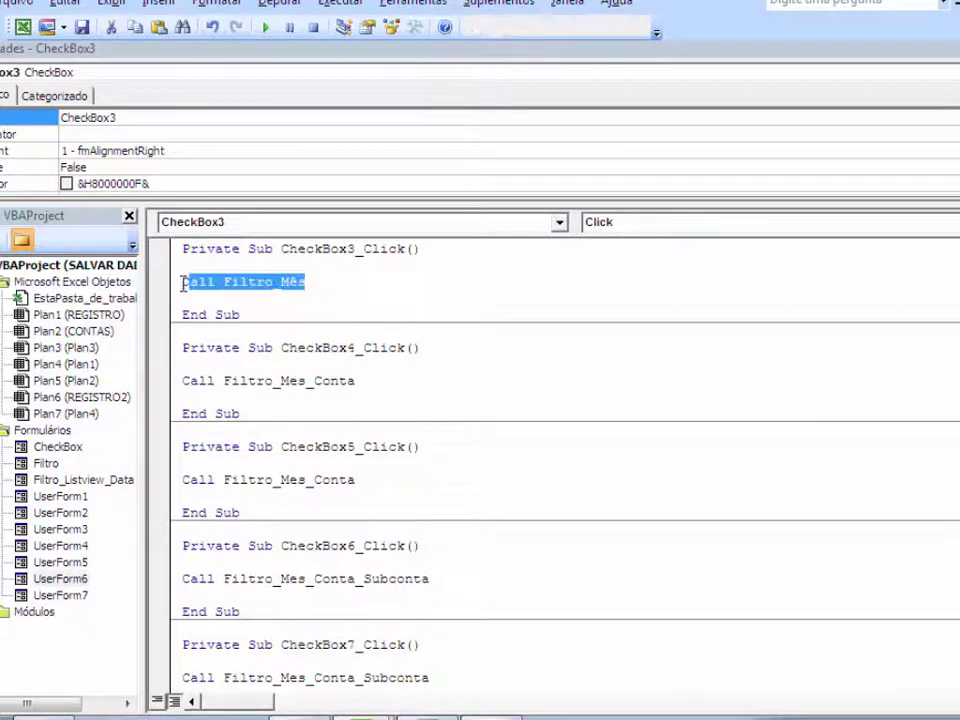
key(End)
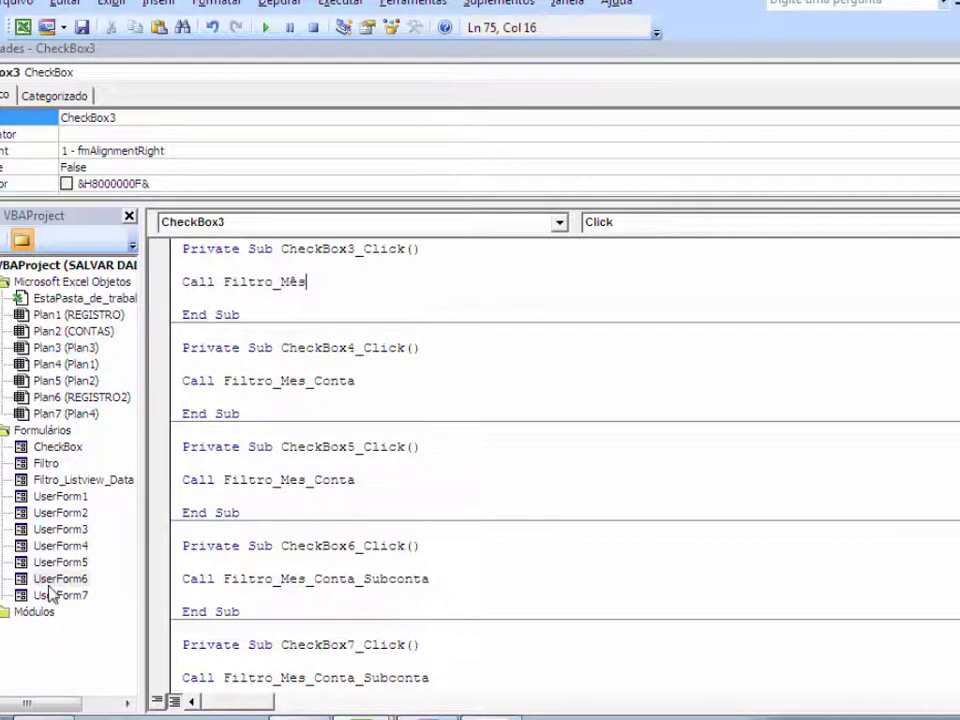
double_click(55, 580)
click(337, 338)
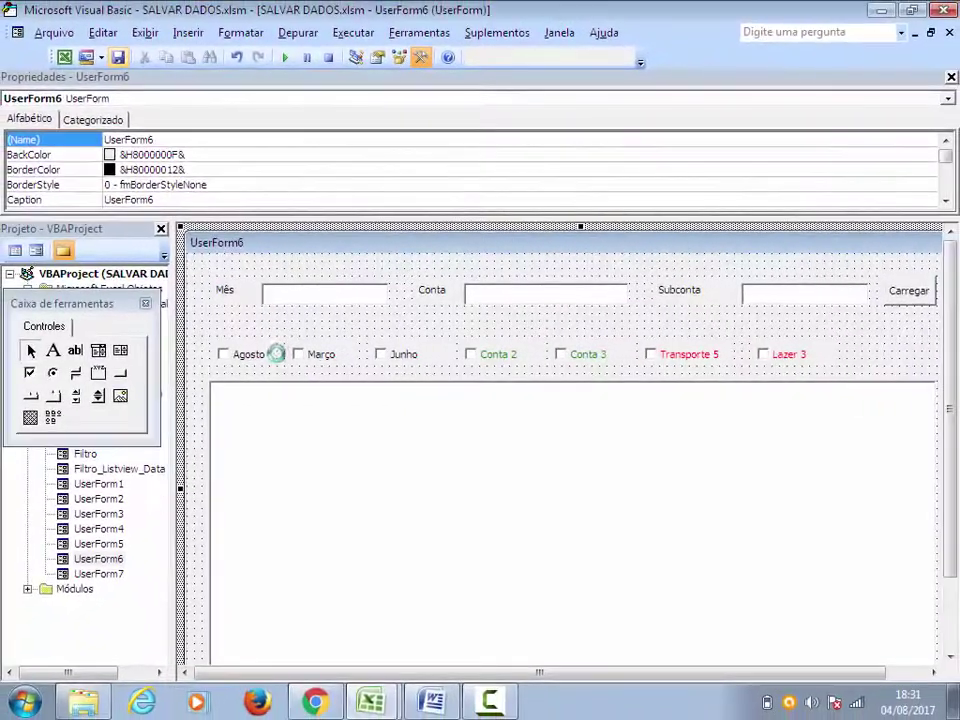
click(284, 60)
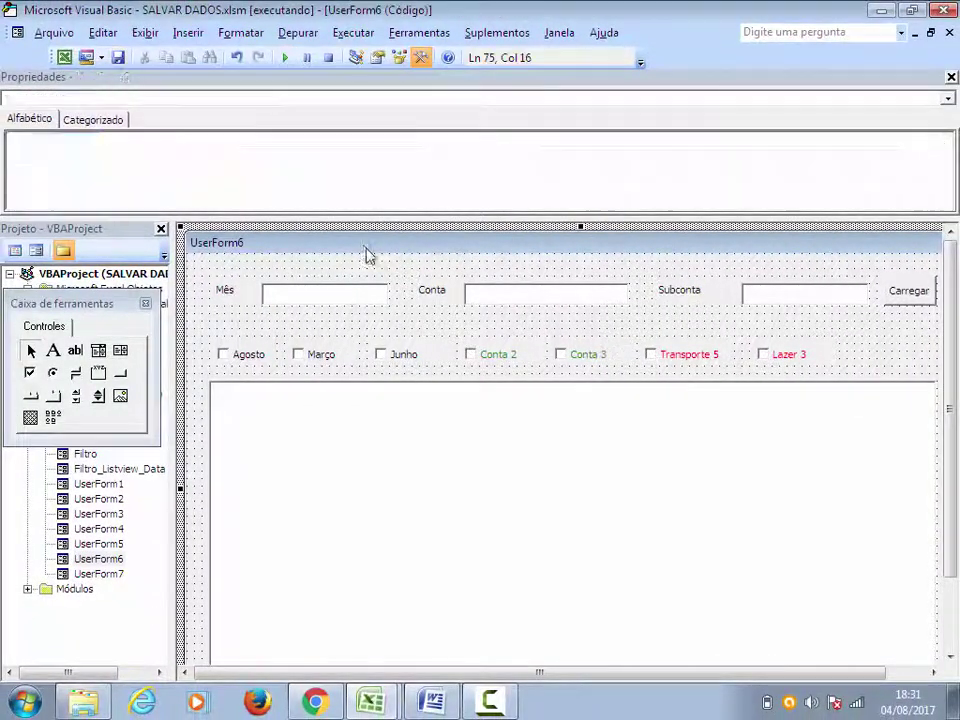
click(143, 210)
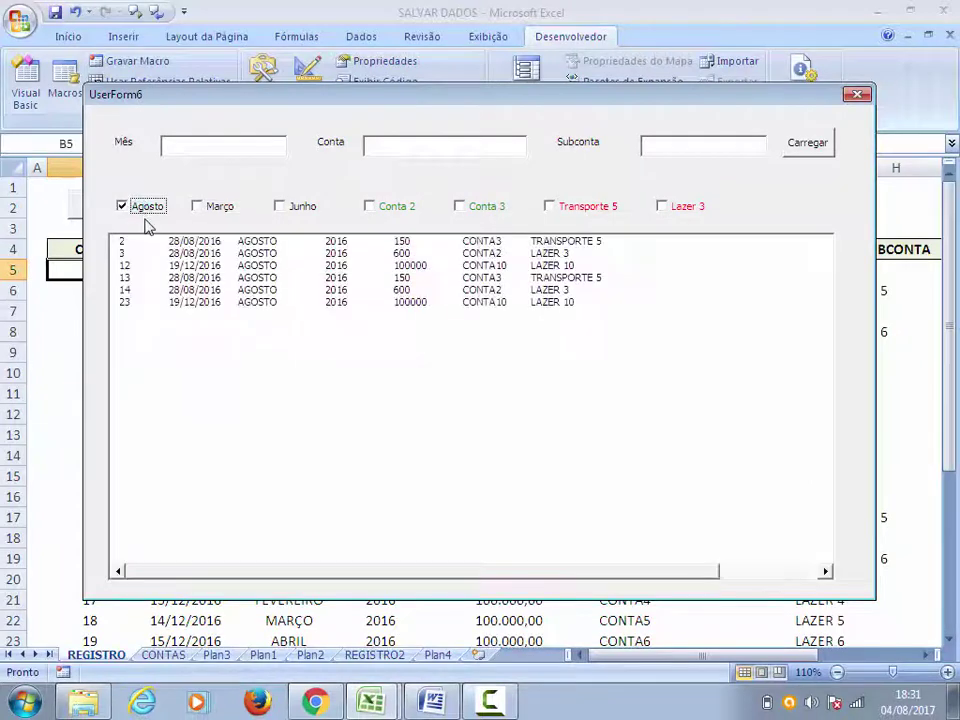
click(214, 210)
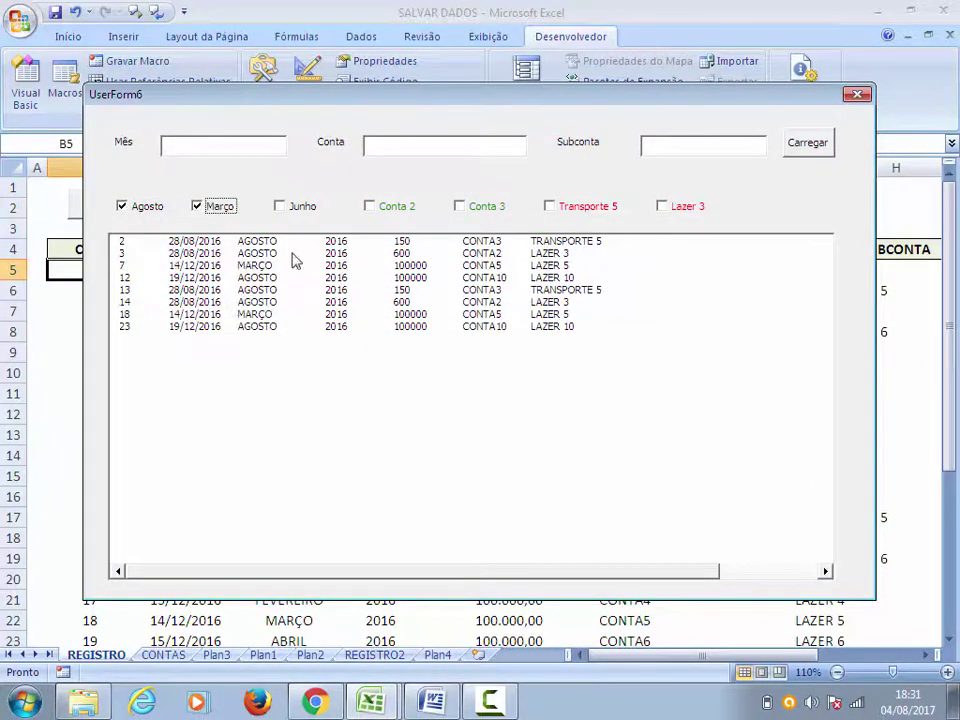
click(283, 212)
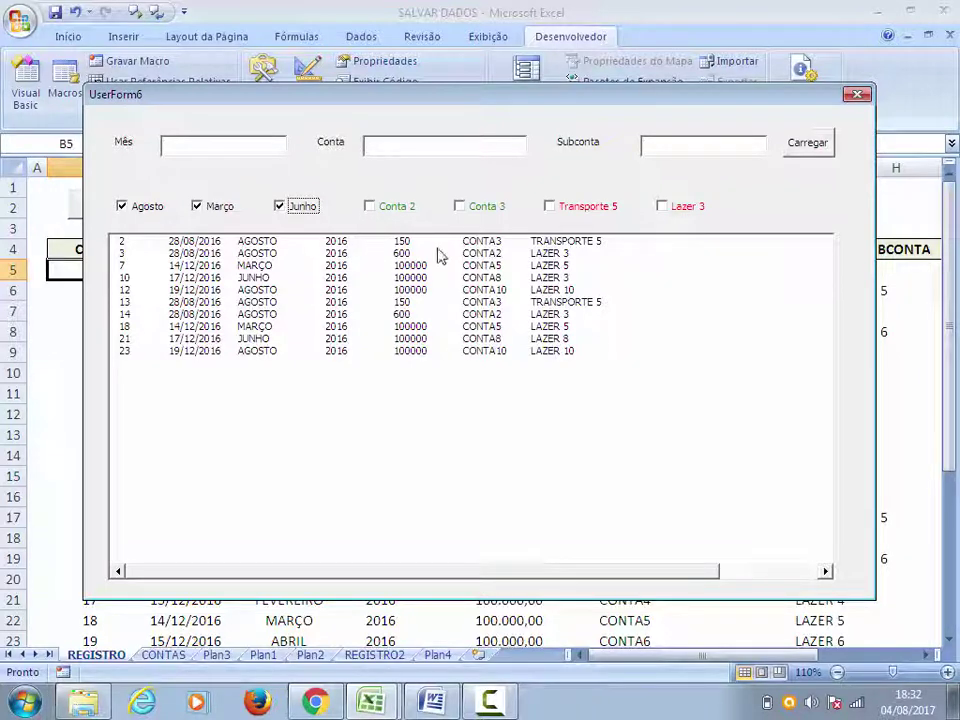
click(857, 95)
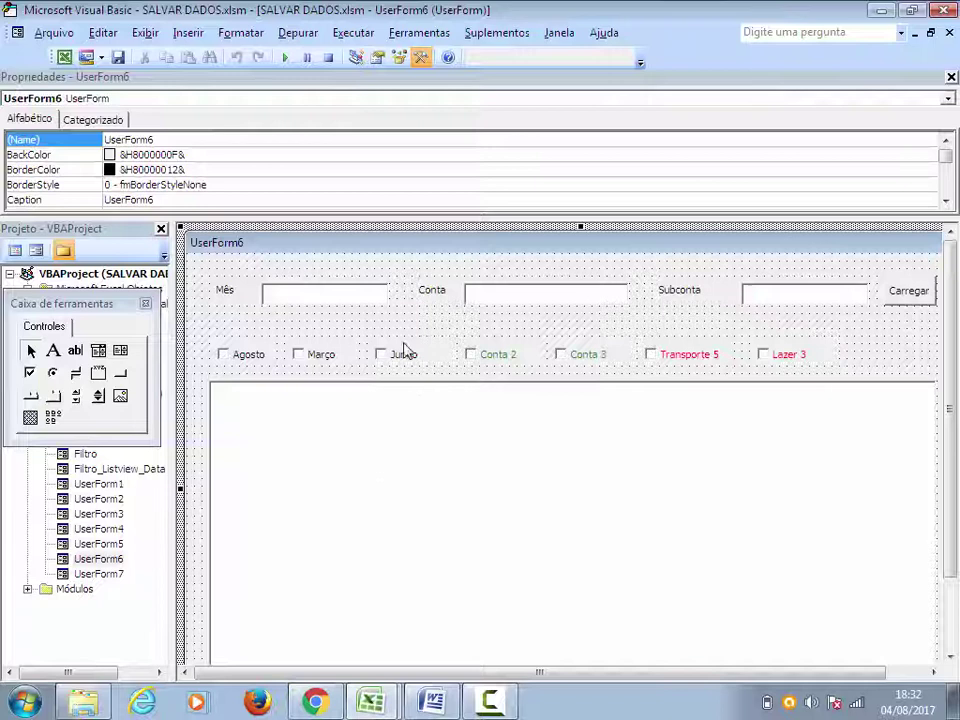
Delete the empty UserForm_Click procedure from UserForm6's code
double_click(430, 330)
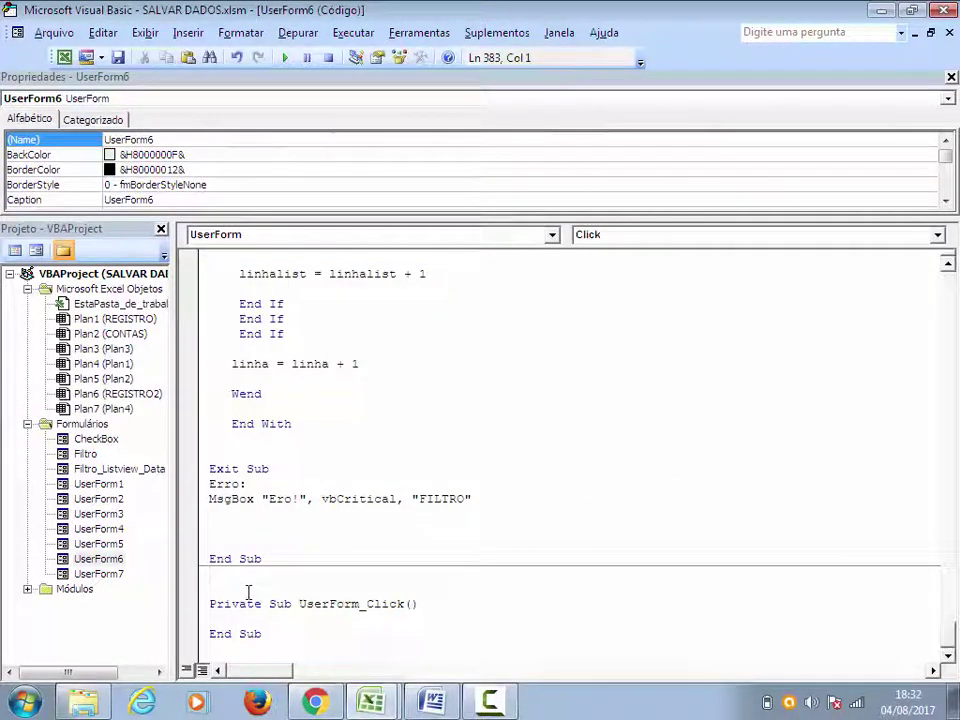
drag(262, 633, 208, 588)
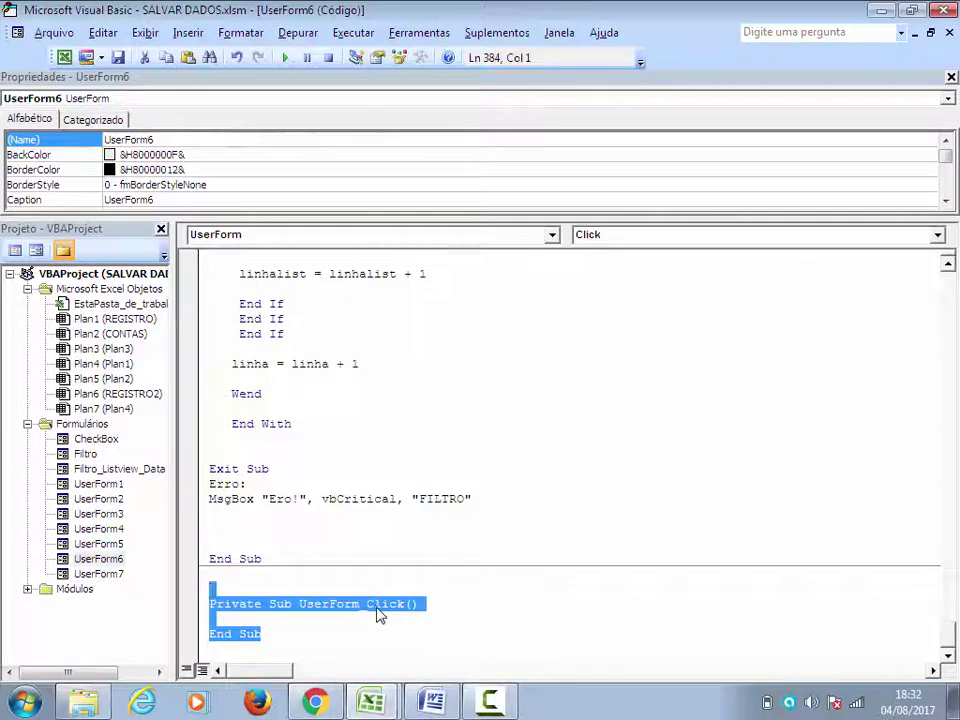
key(Delete)
Create a new empty Sub Filtro_Conta() procedure at the end of the code
text(UB)
key(BackSpace)
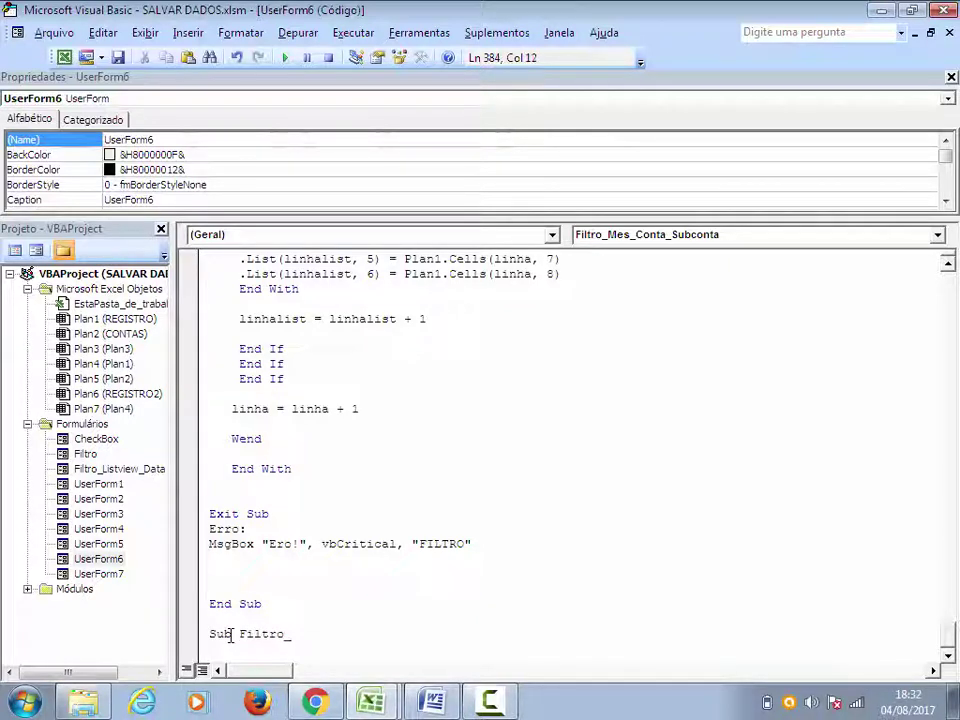
text(onta)
key(Return)
key(Return)
key(Return)
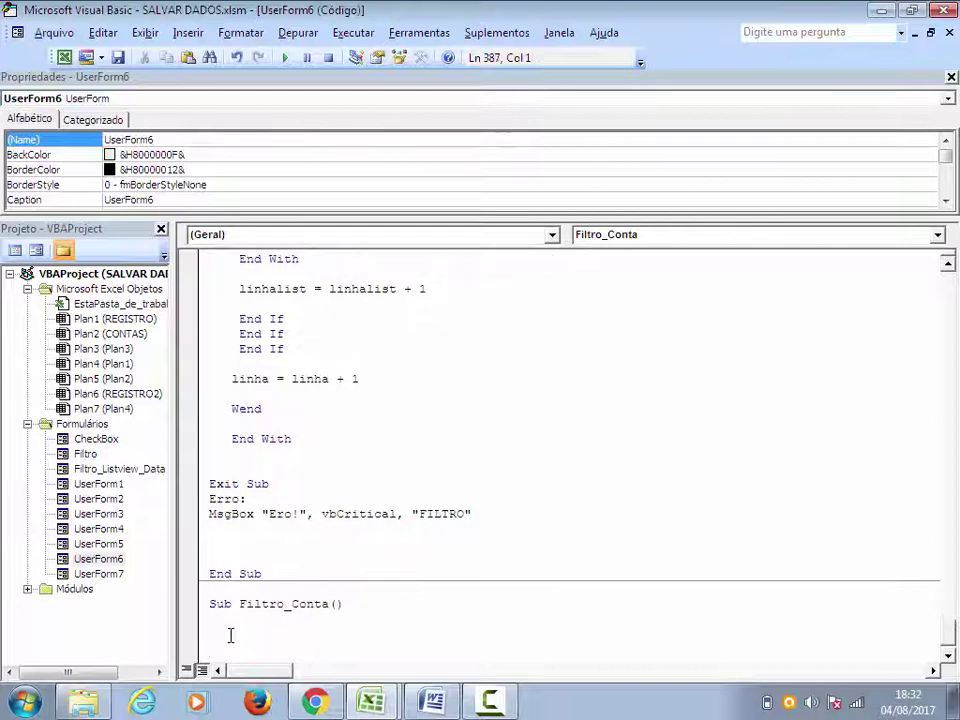
key(Return)
scroll(197, 612, down, 1)
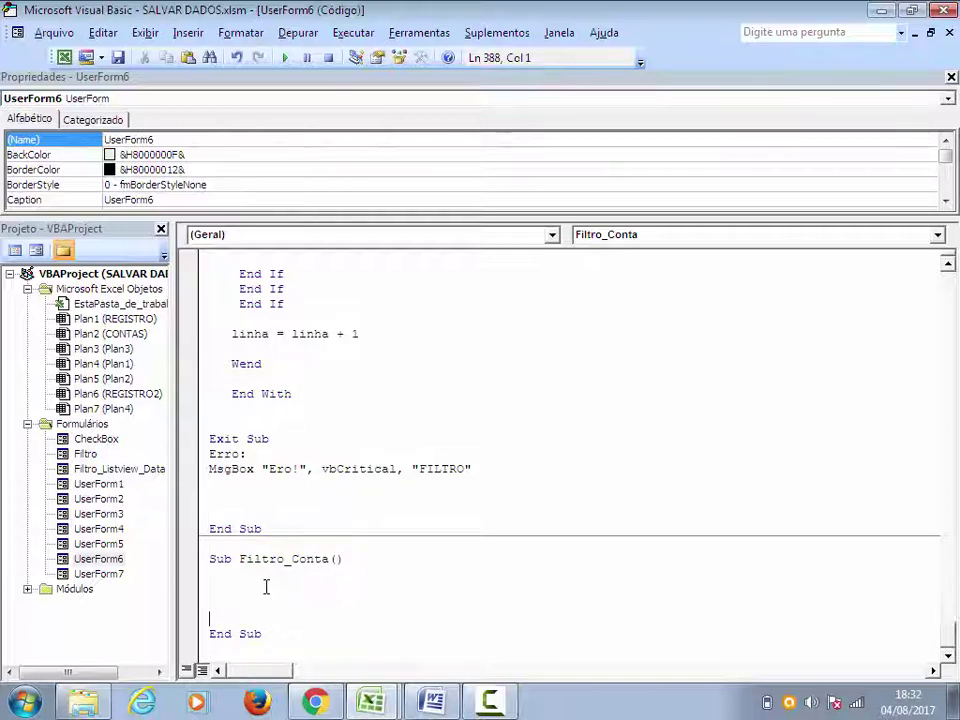
Select the Filtro_Mês filter code for copying
scroll(266, 587, up, 4)
scroll(276, 582, up, 6)
scroll(290, 580, up, 4)
scroll(314, 577, up, 5)
scroll(314, 577, up, 8)
scroll(330, 572, up, 5)
scroll(347, 566, up, 3)
scroll(369, 559, up, 6)
scroll(378, 555, up, 5)
scroll(387, 551, up, 3)
scroll(387, 551, up, 6)
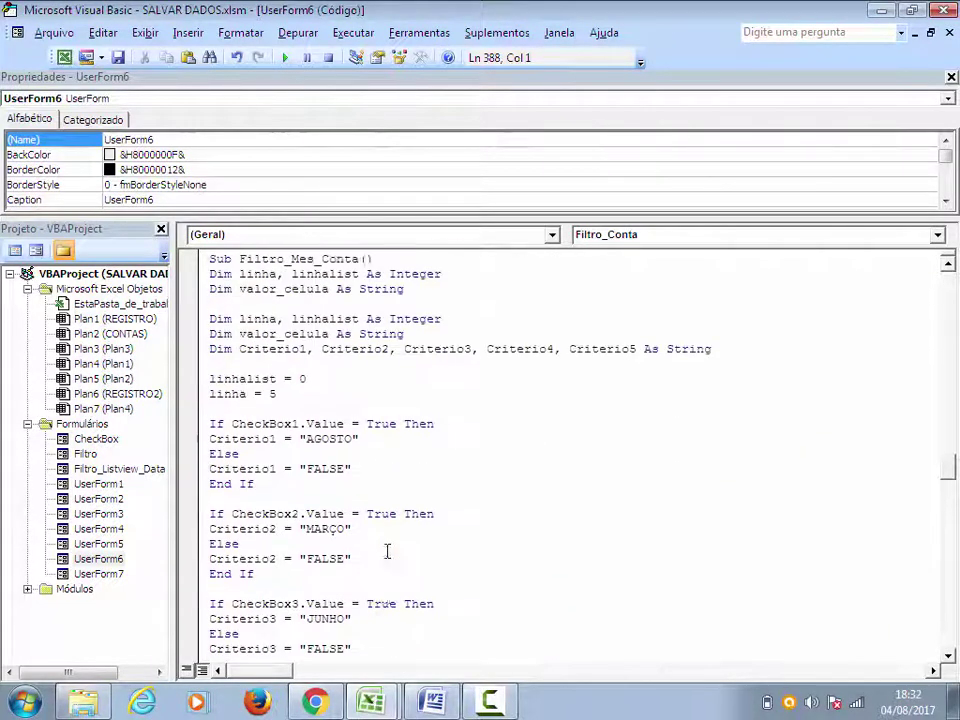
scroll(388, 552, up, 1)
scroll(400, 550, up, 4)
scroll(417, 548, up, 6)
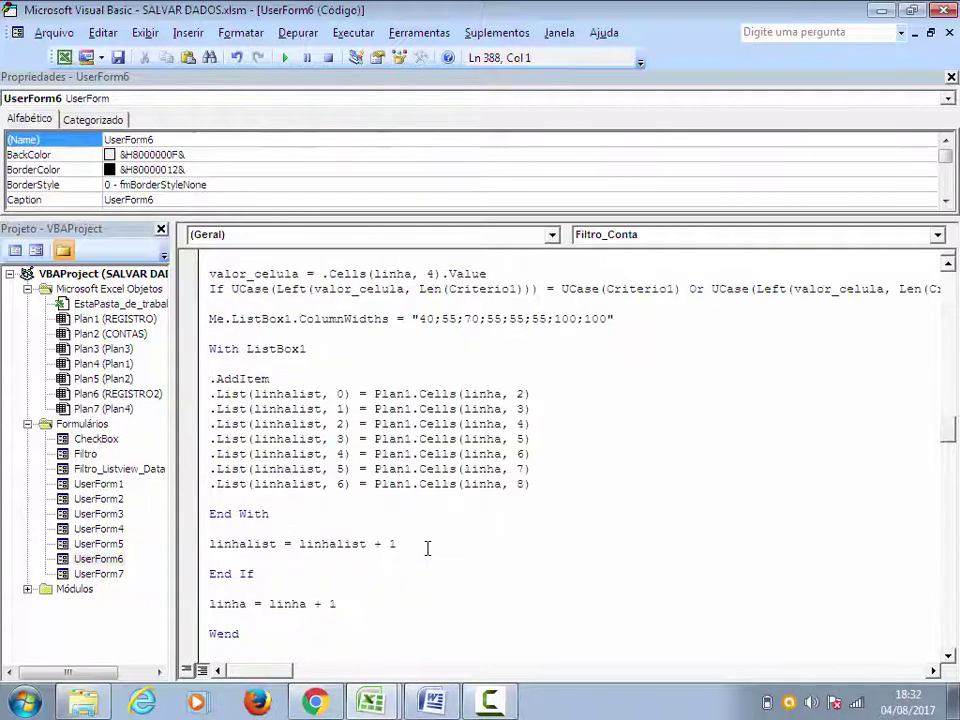
scroll(427, 548, up, 2)
scroll(427, 548, up, 2)
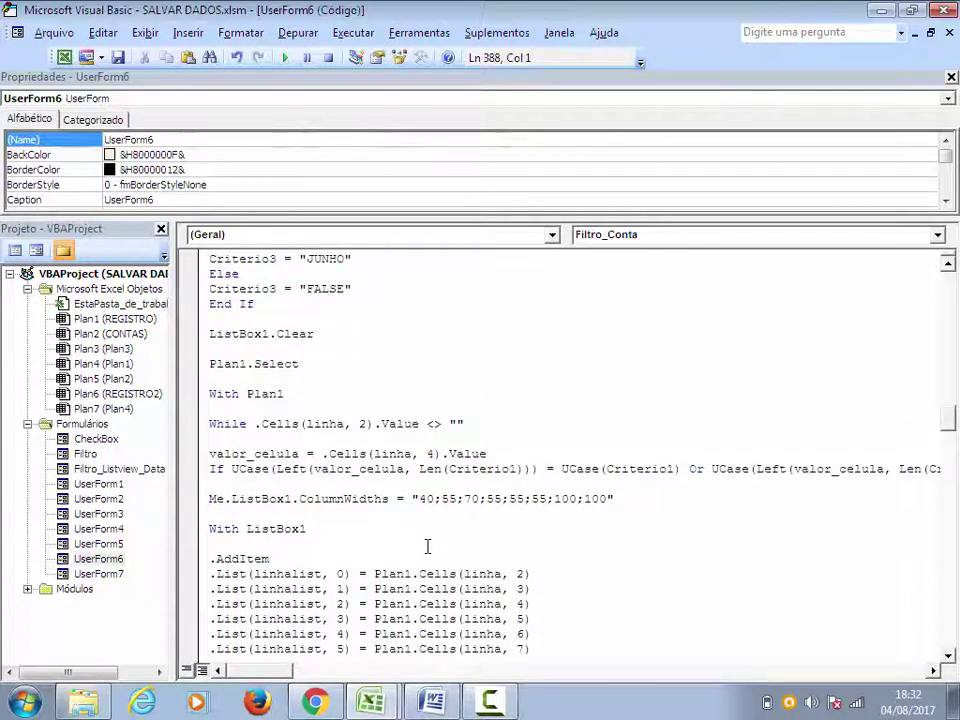
scroll(427, 546, up, 4)
scroll(444, 542, up, 4)
scroll(452, 542, up, 2)
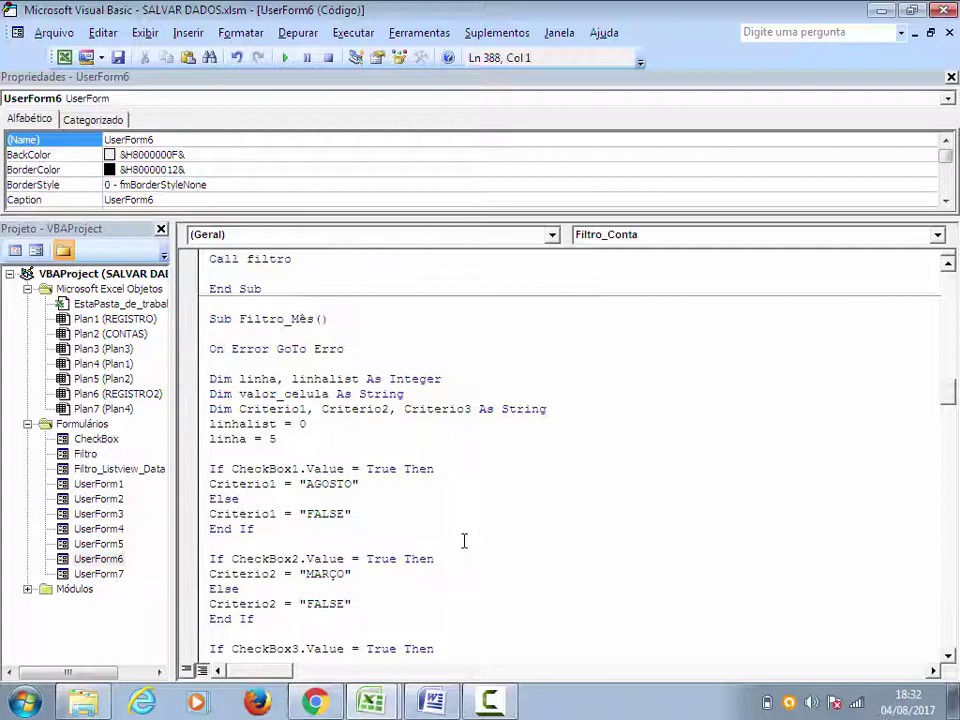
click(211, 350)
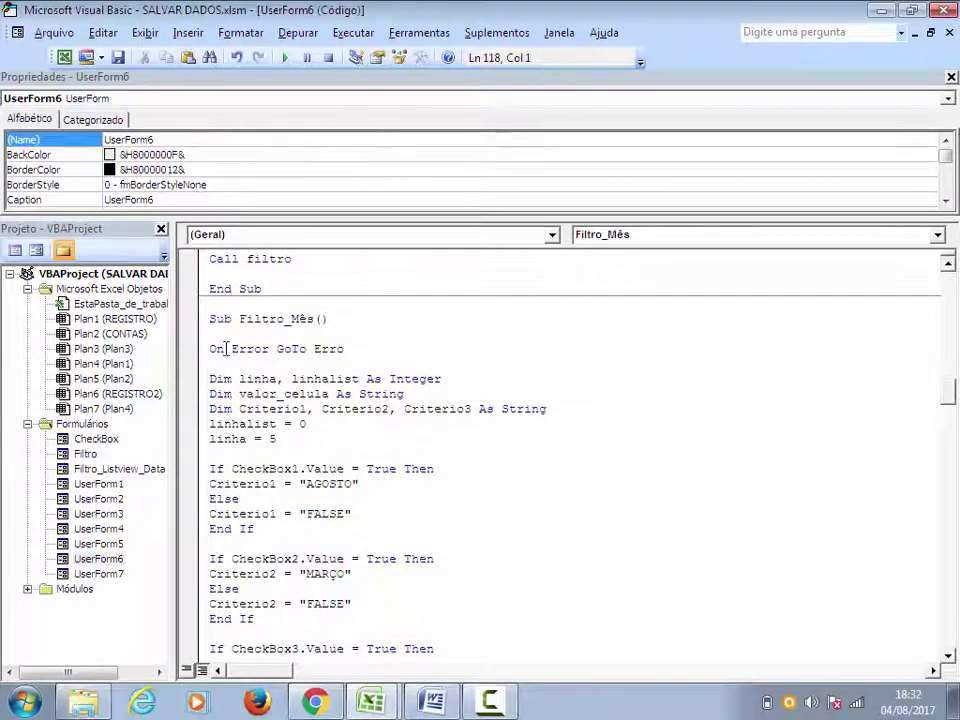
key(shift+Down)
key(shift+Down)
key(shift+Down)
key(shift+Down)
key(shift+Down)
key(shift+Down)
key(shift+Down)
key(ctrl+c)
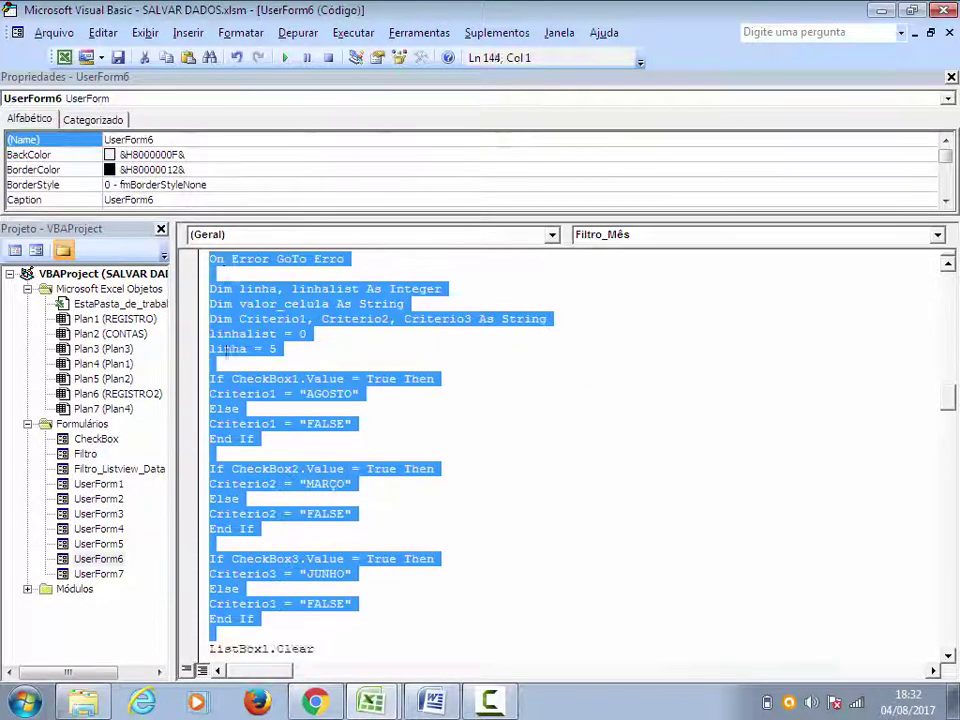
key(shift+Down)
key(shift+Down)
key(shift+Down)
key(shift+Down)
key(shift+Down)
key(shift+Down)
key(shift+Down)
key(shift+Down)
key(shift+Down)
key(shift+Down)
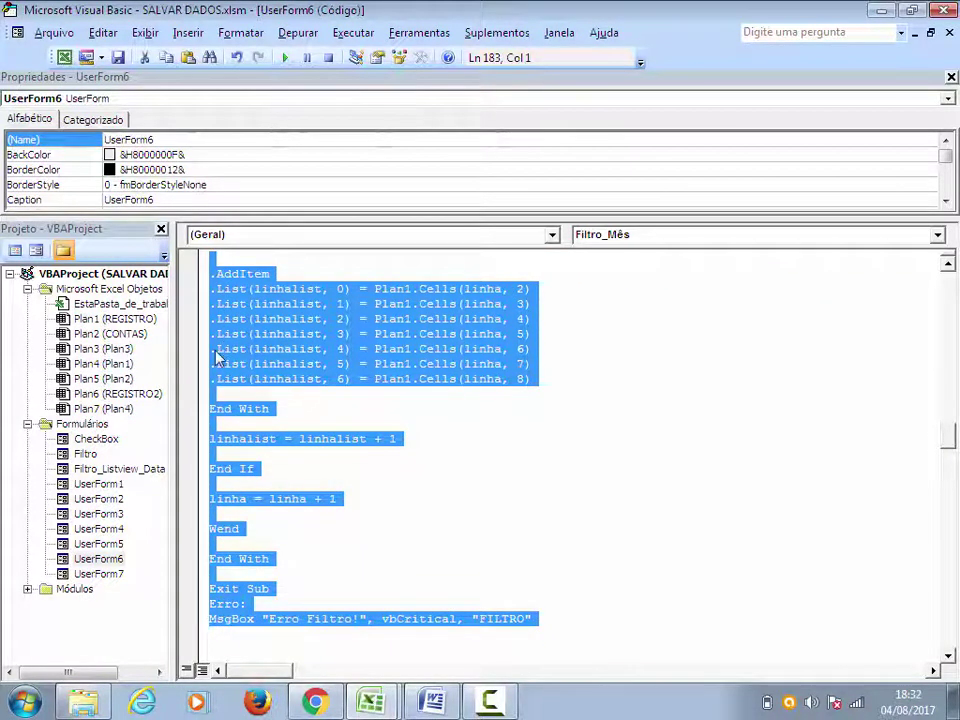
Paste the copied Filtro_Mês code into the empty Filtro_Conta procedure
scroll(390, 510, down, 5)
scroll(418, 506, down, 7)
scroll(418, 506, down, 6)
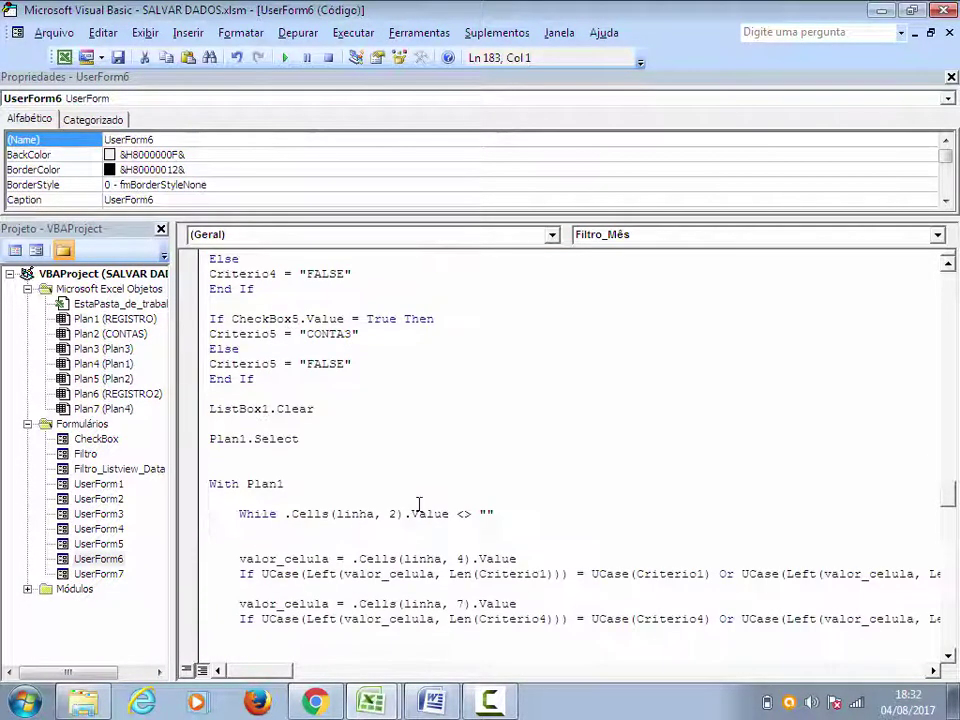
scroll(425, 507, down, 8)
scroll(426, 507, down, 4)
scroll(521, 512, down, 12)
scroll(531, 514, down, 8)
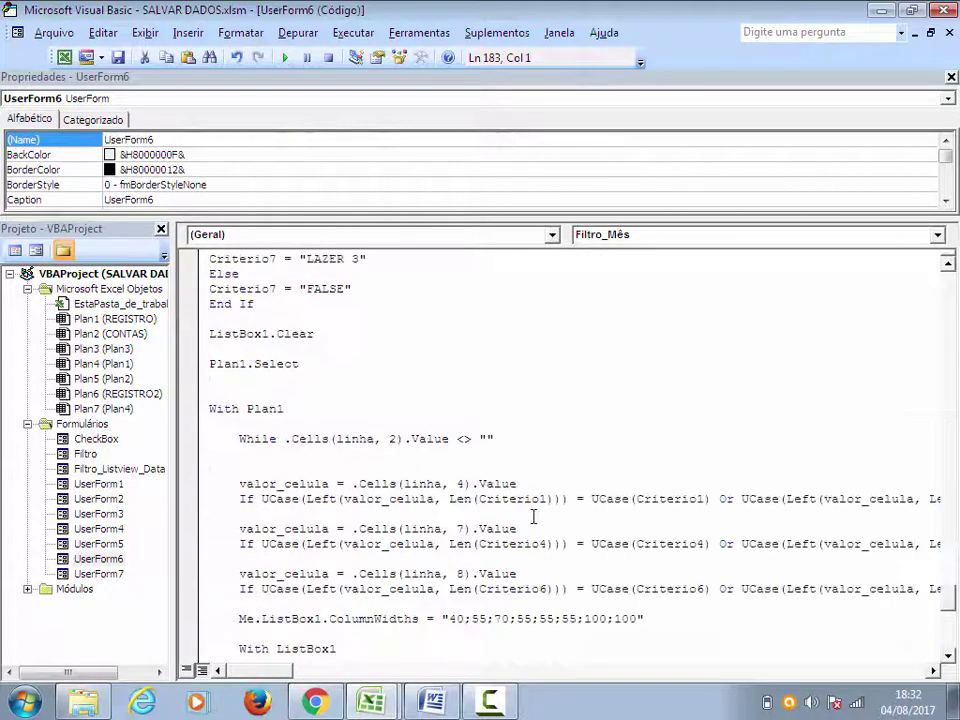
scroll(534, 514, down, 11)
scroll(540, 513, down, 5)
click(266, 585)
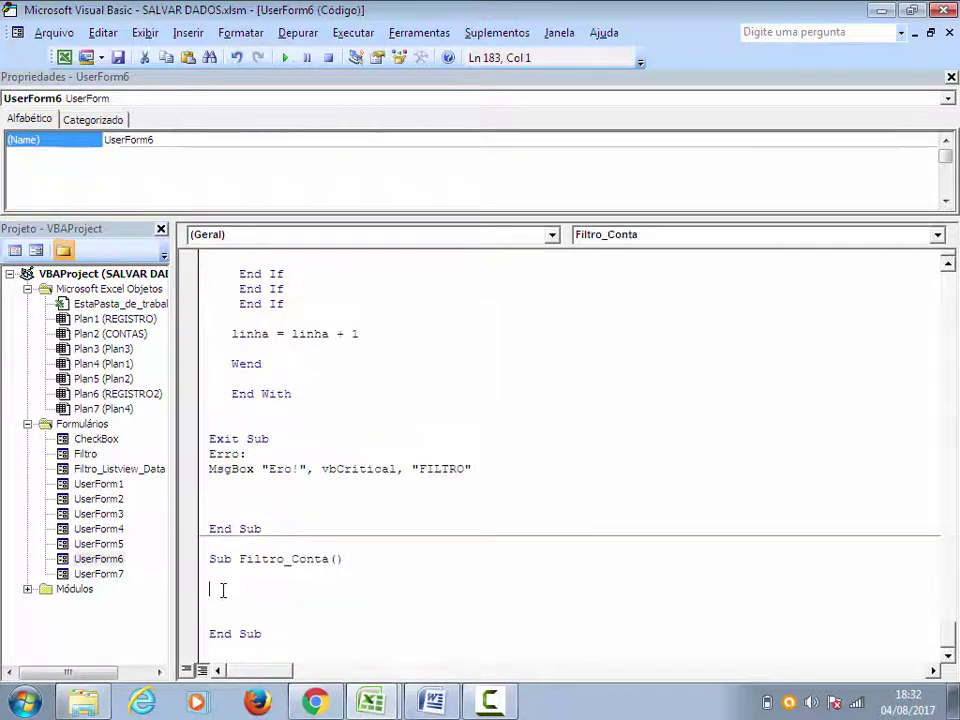
key(ctrl+v)
Add Criterio4 and Criterio5 after Criterio3 on Filtro_Conta's Dim line
scroll(352, 605, up, 3)
scroll(356, 605, up, 5)
scroll(356, 606, up, 3)
scroll(424, 608, up, 2)
scroll(424, 608, up, 3)
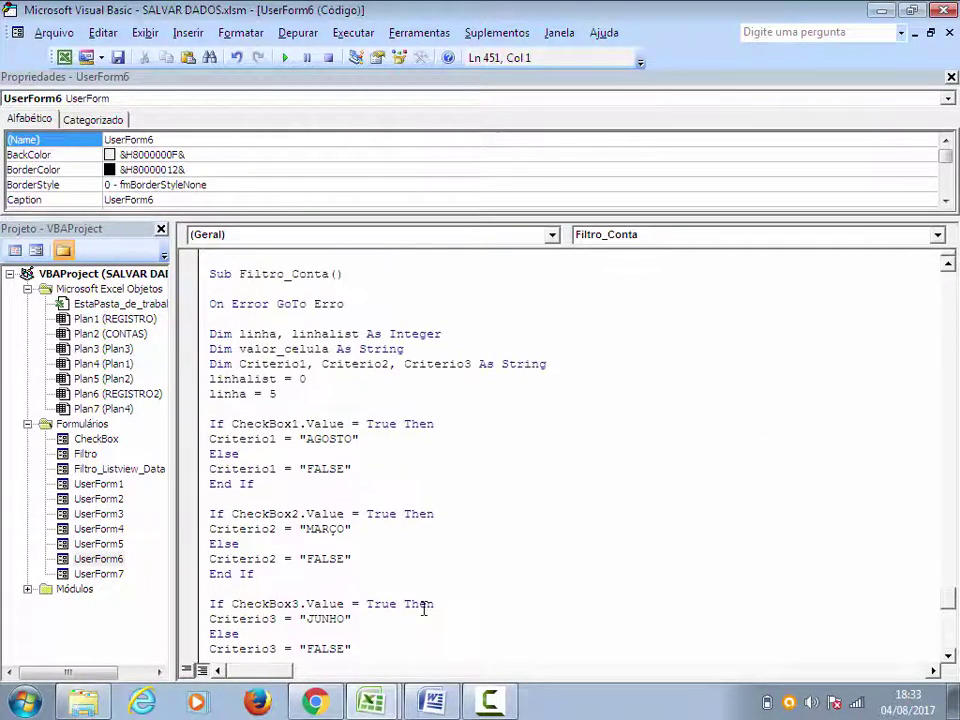
scroll(424, 608, up, 3)
click(266, 334)
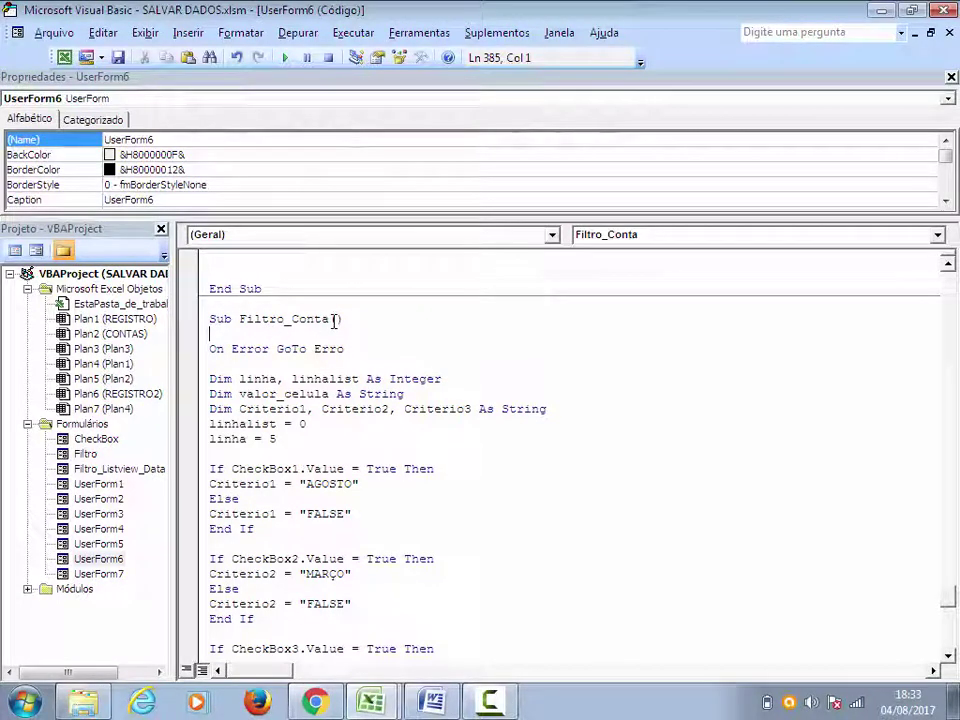
drag(334, 320, 209, 322)
click(224, 333)
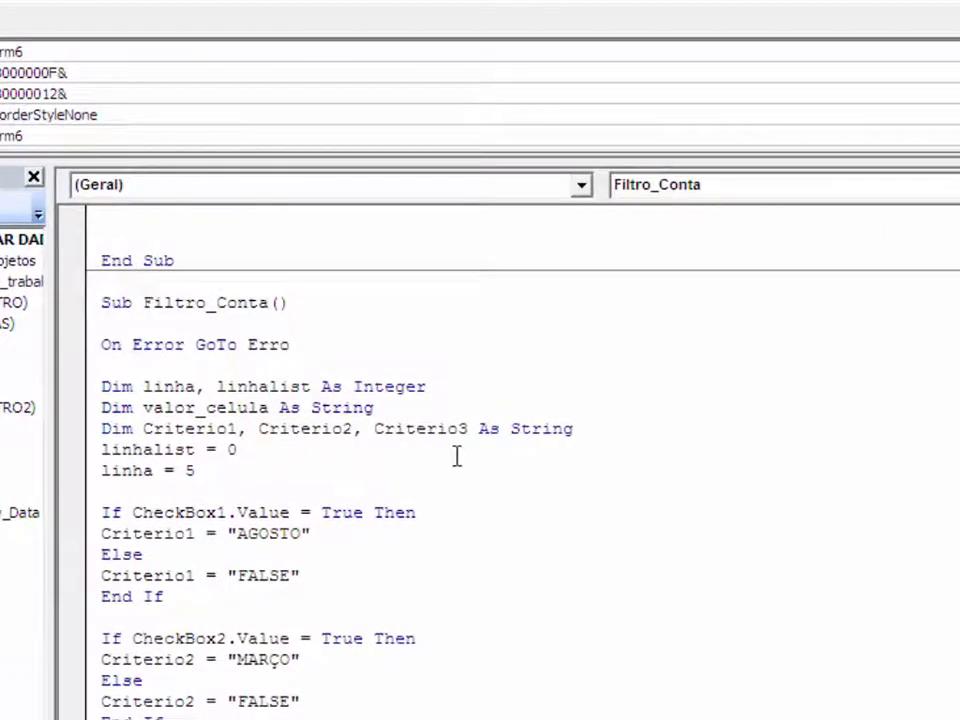
click(470, 428)
text(, Criterio4, )
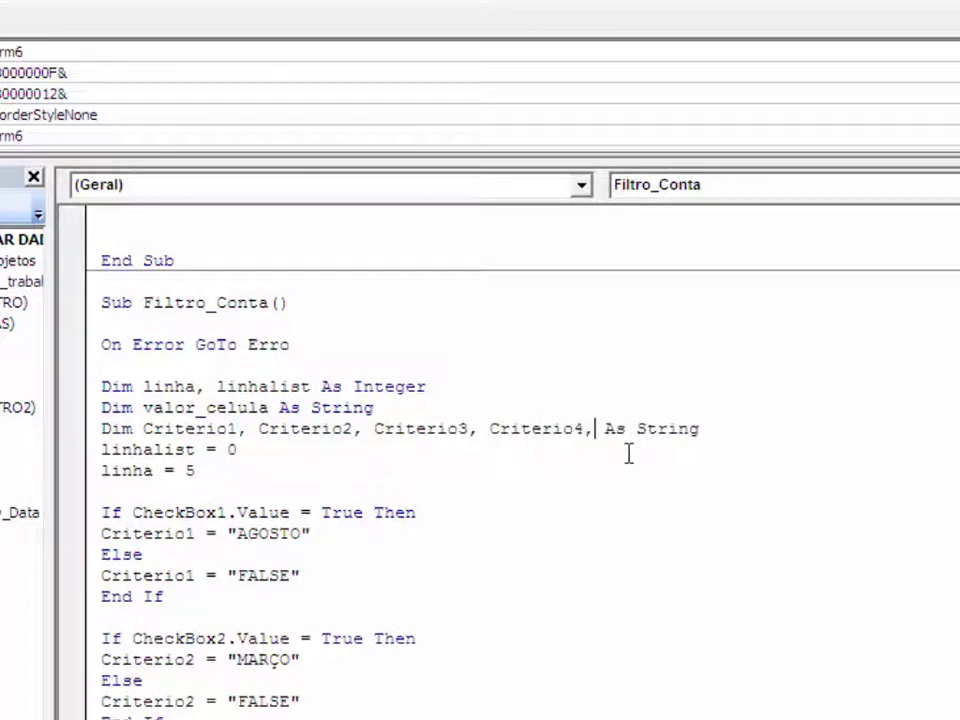
text(Criterio5)
Duplicate the CheckBox3 If block below itself in Filtro_Conta
click(491, 556)
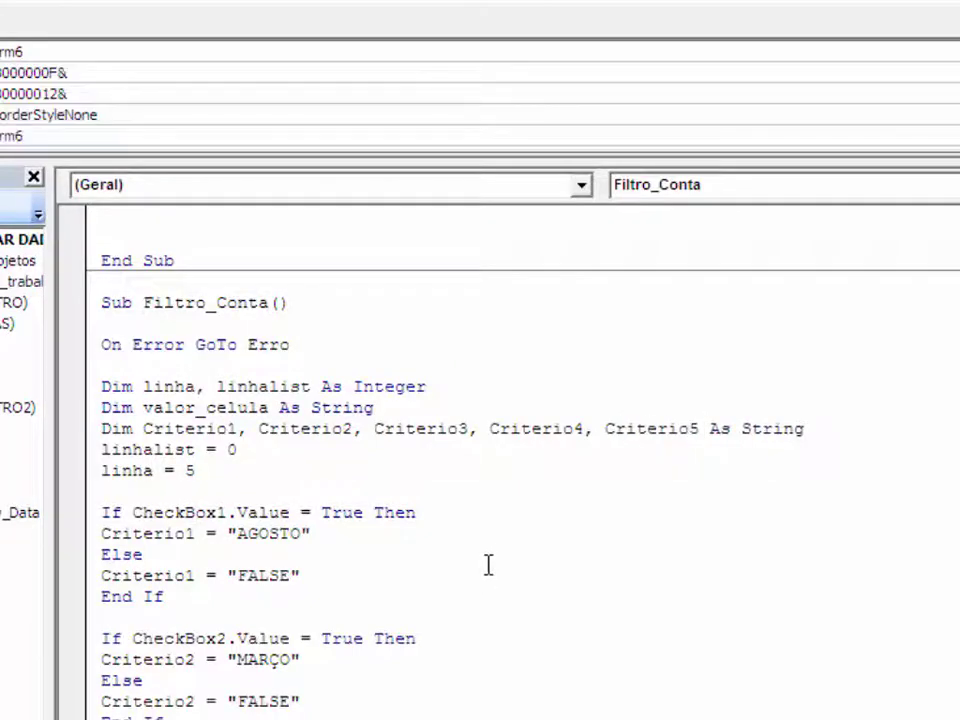
scroll(450, 577, down, 2)
scroll(300, 615, down, 2)
drag(165, 596, 101, 512)
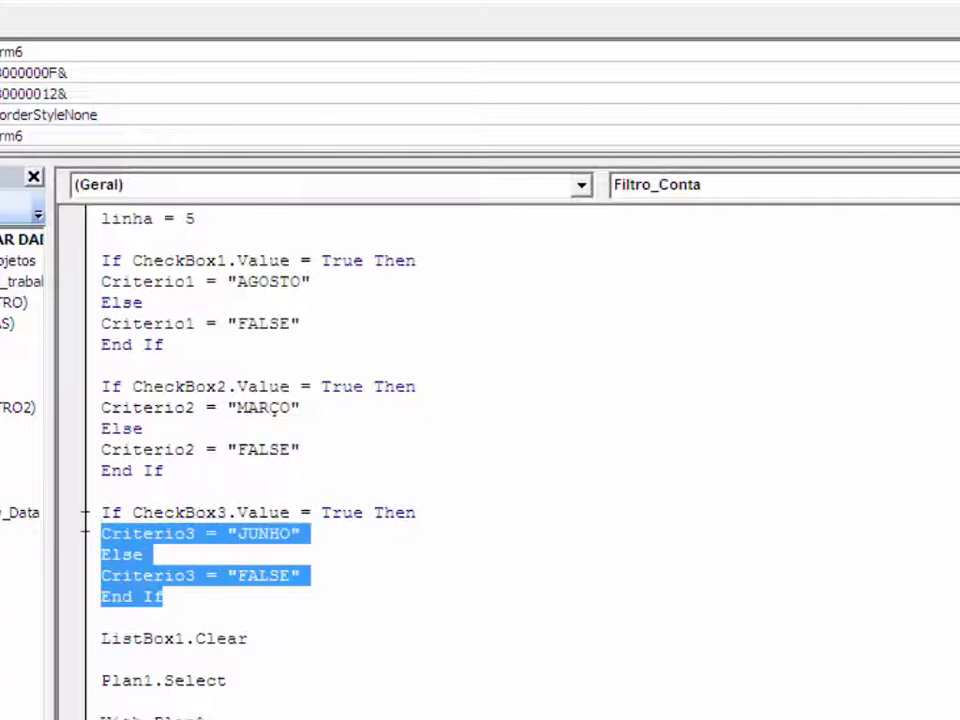
click(197, 615)
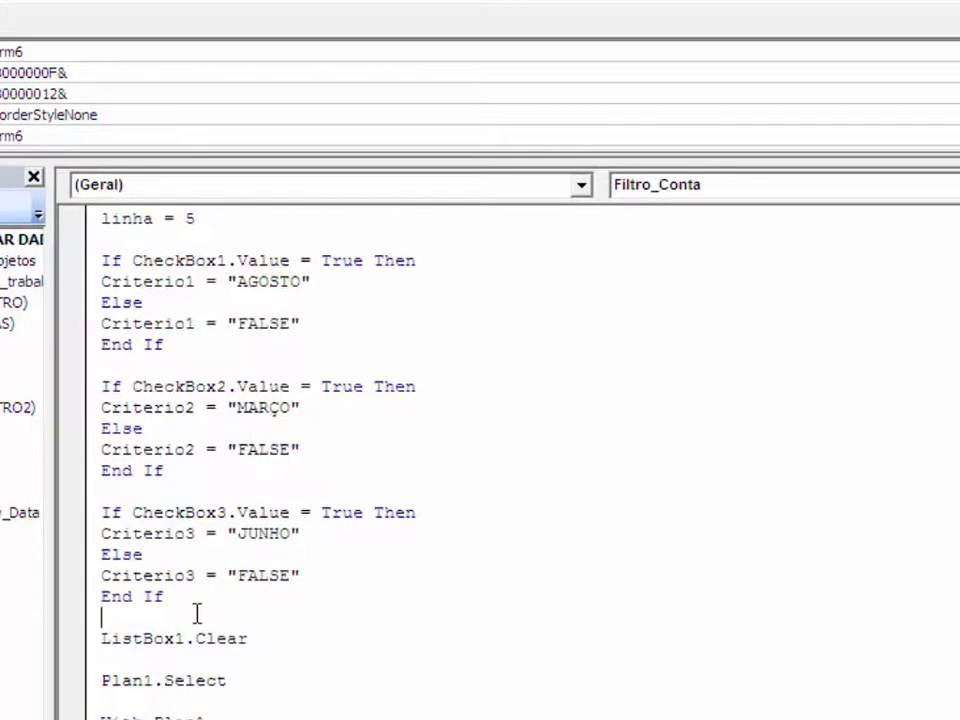
text(If CheckBox3.Value = True Then Criterio3 = "JUNHO" Else Criterio3 = "FALSE" End If)
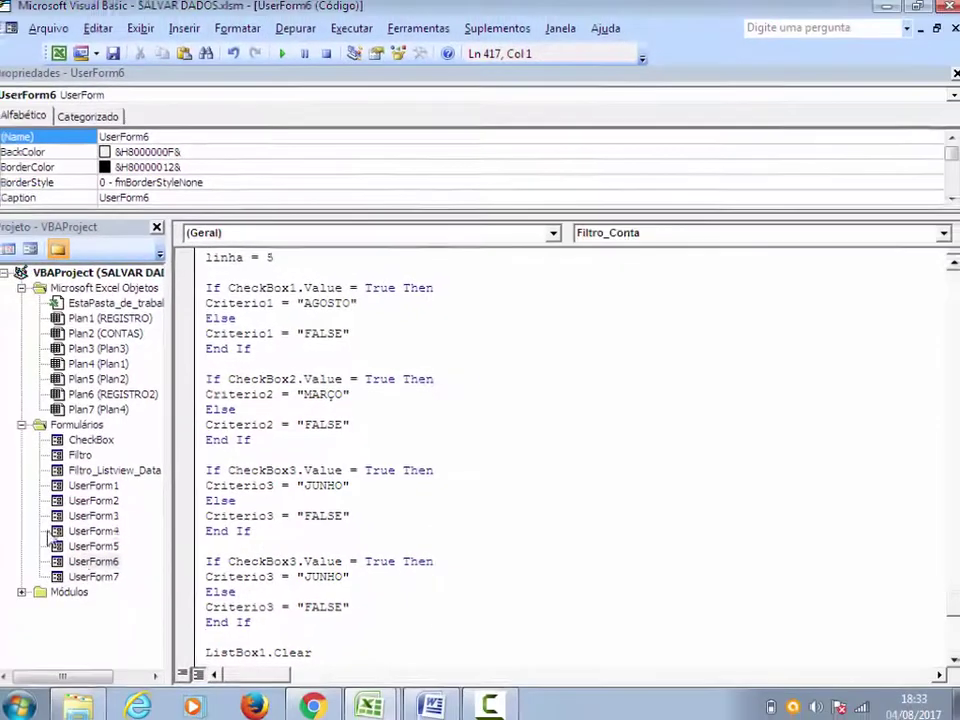
Check the names of the Conta 2 and Conta 3 checkboxes in the UserForm6 designer
double_click(98, 560)
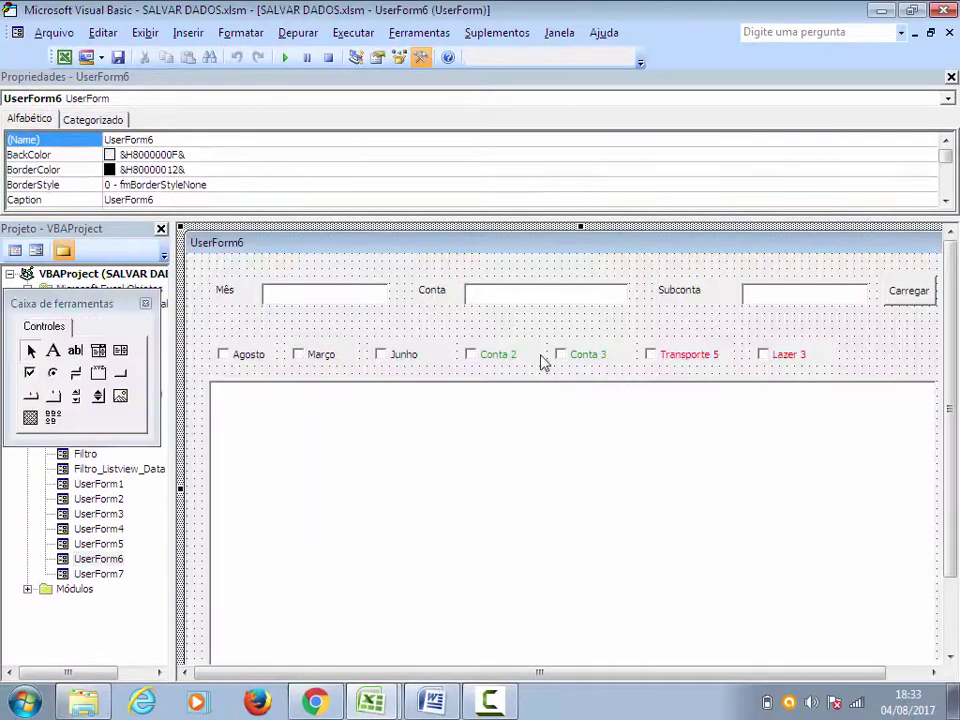
click(514, 366)
click(583, 366)
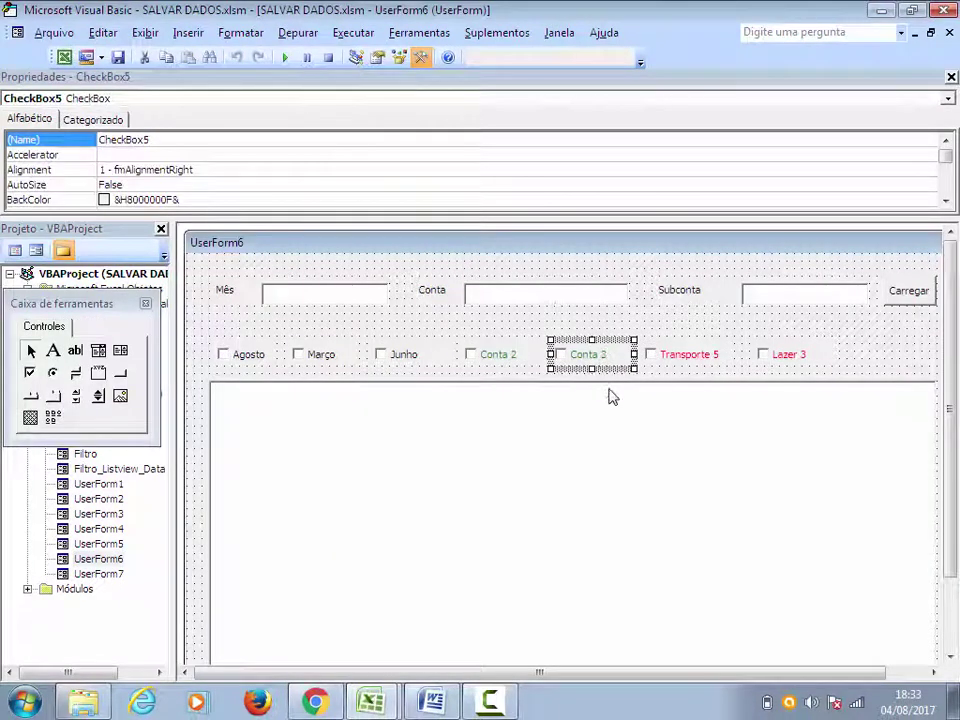
double_click(570, 328)
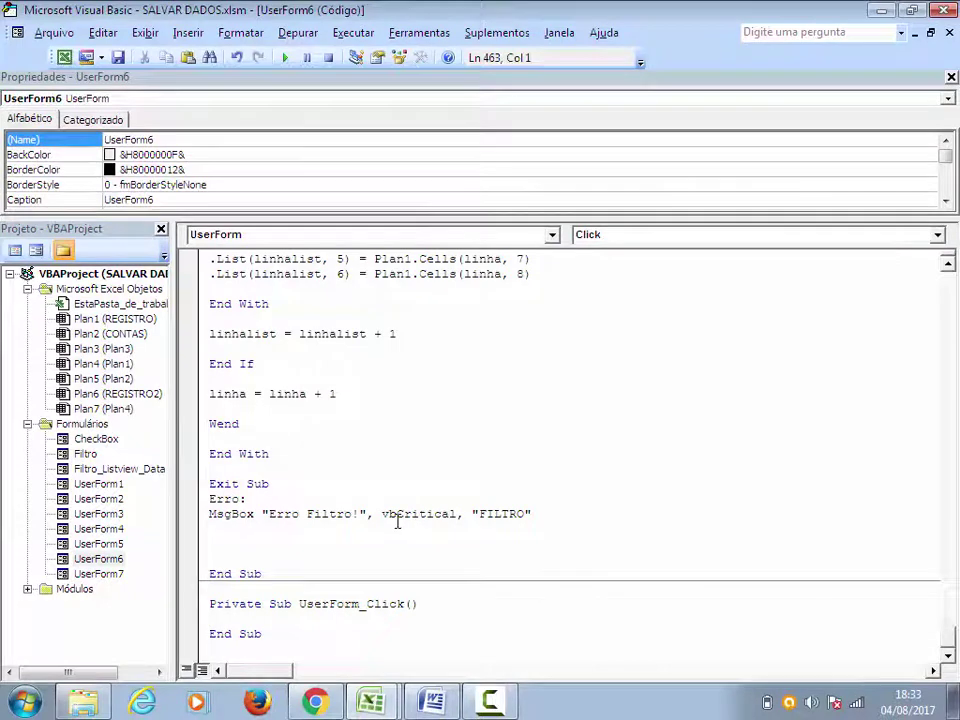
Change the copied block to test CheckBox4 and set Criterio4 in both branches
scroll(386, 542, up, 4)
scroll(387, 544, up, 10)
scroll(392, 548, up, 3)
scroll(407, 546, up, 2)
scroll(433, 542, up, 1)
scroll(478, 501, up, 1)
scroll(456, 501, down, 3)
scroll(515, 496, down, 1)
scroll(520, 495, down, 3)
click(299, 440)
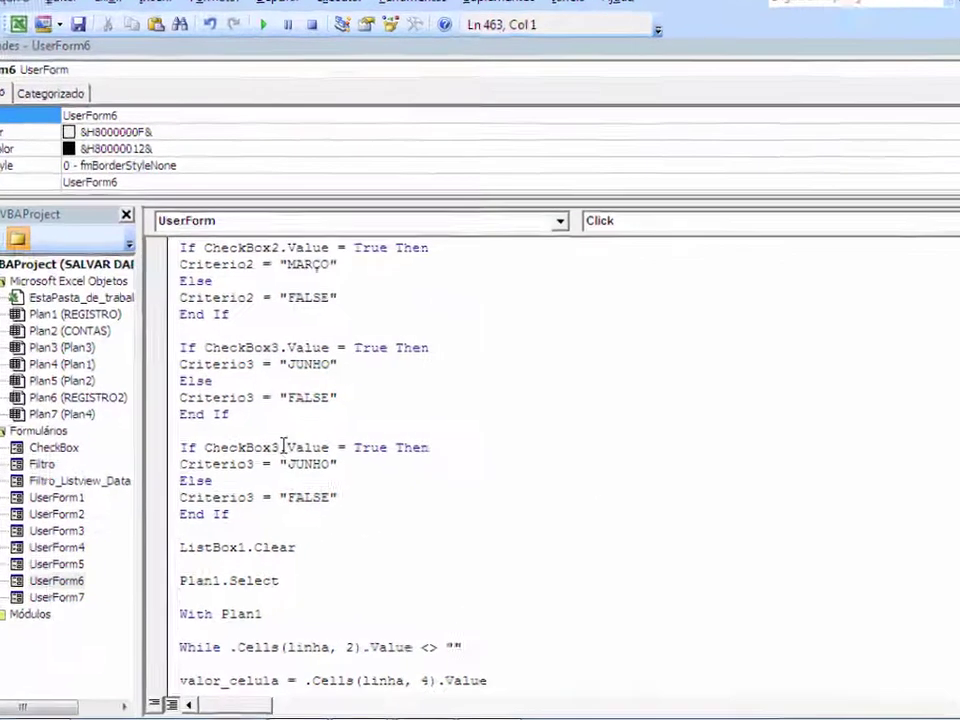
key(BackSpace)
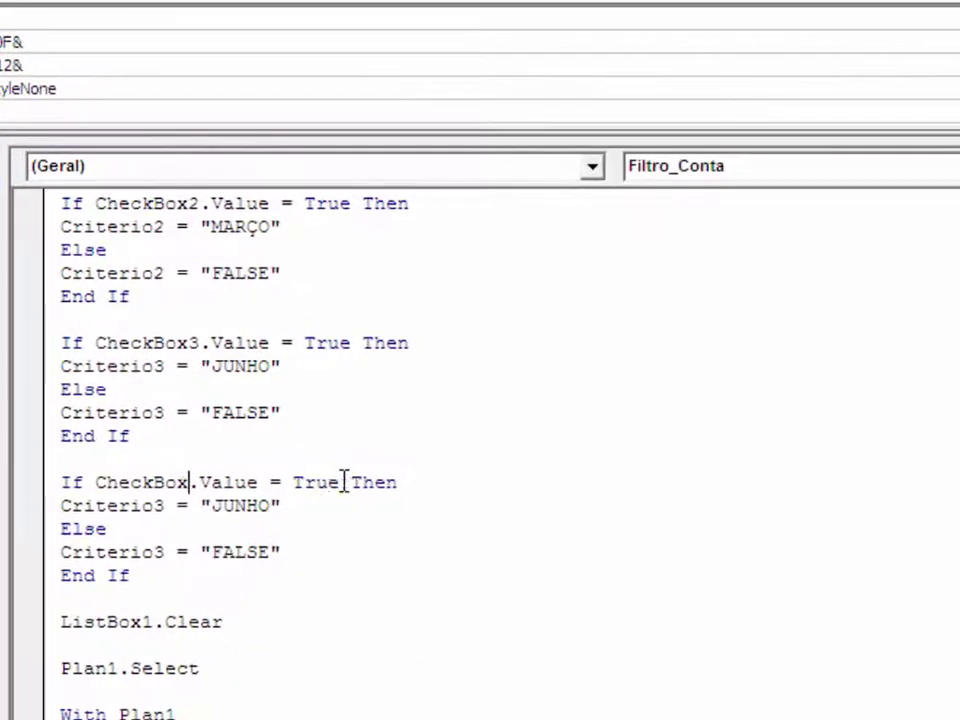
text(4)
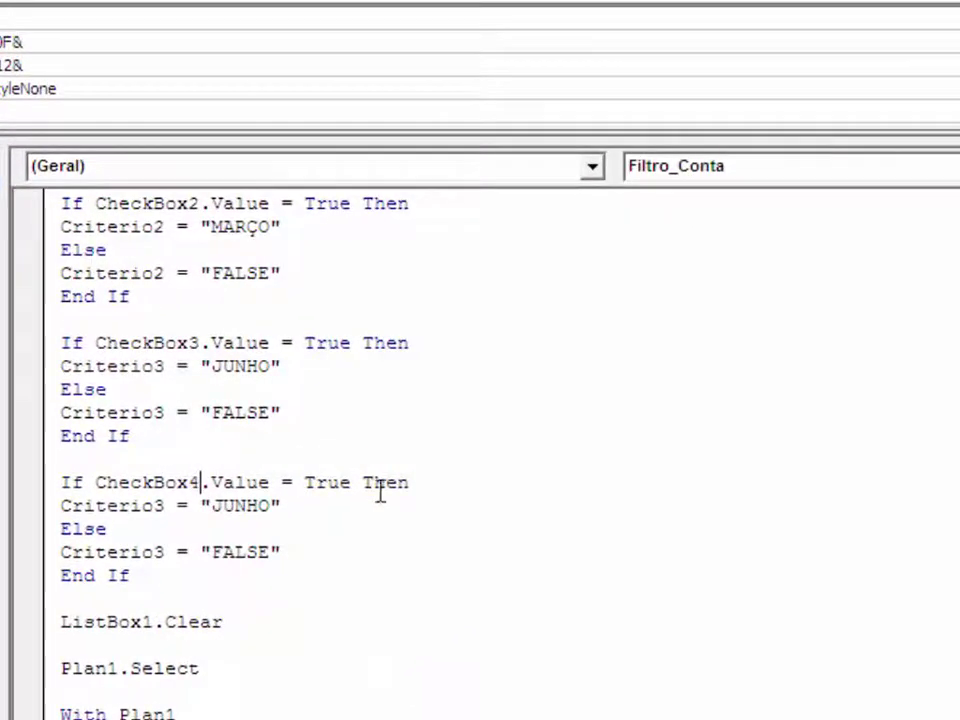
click(166, 505)
key(BackSpace)
text(4)
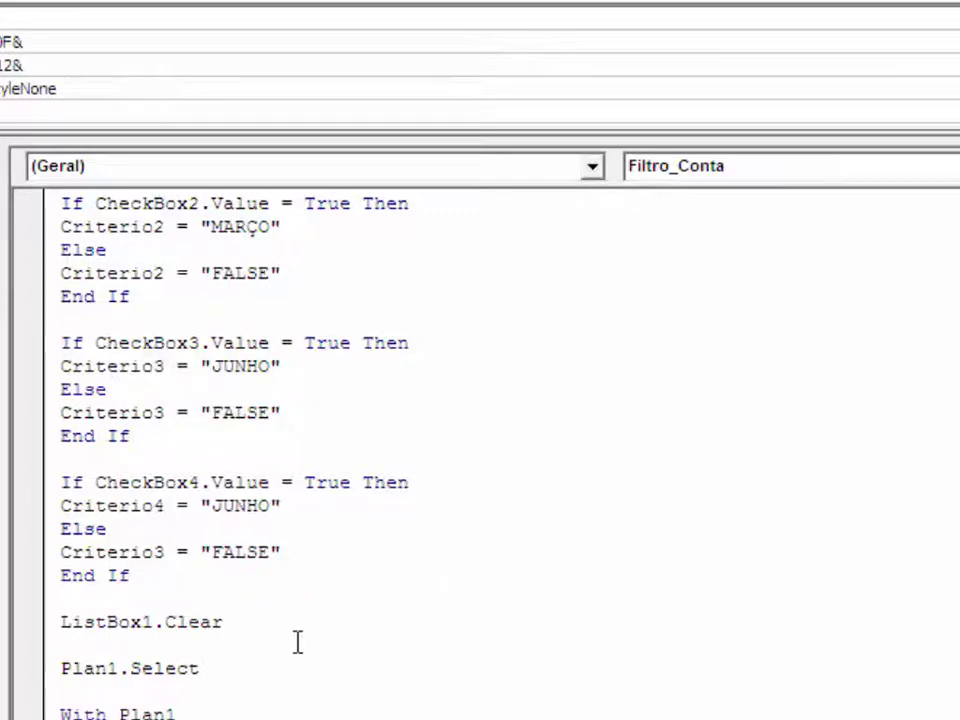
click(166, 552)
key(BackSpace)
text(4)
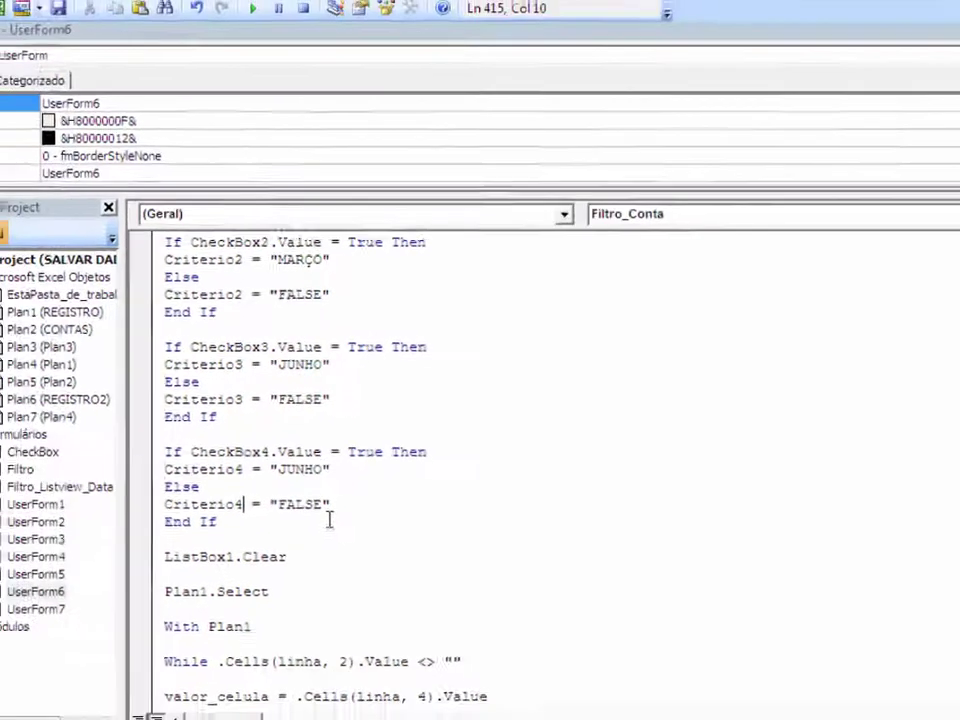
Recheck the UserForm6 design and return to the Filtro_Conta code
double_click(100, 559)
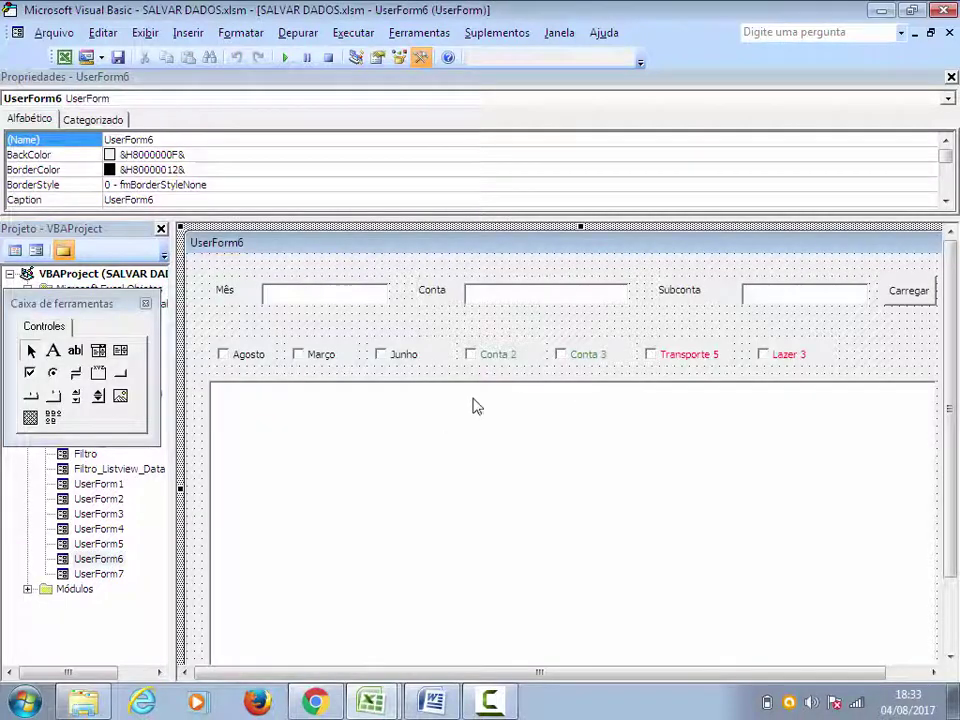
double_click(649, 379)
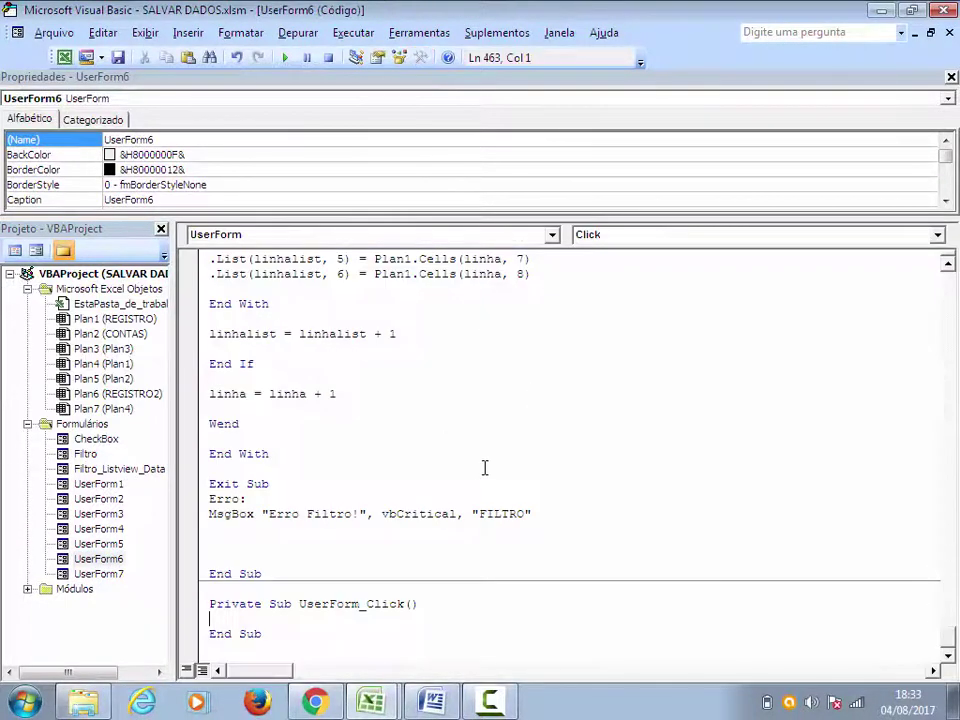
scroll(439, 560, up, 9)
scroll(450, 562, up, 4)
scroll(480, 566, up, 5)
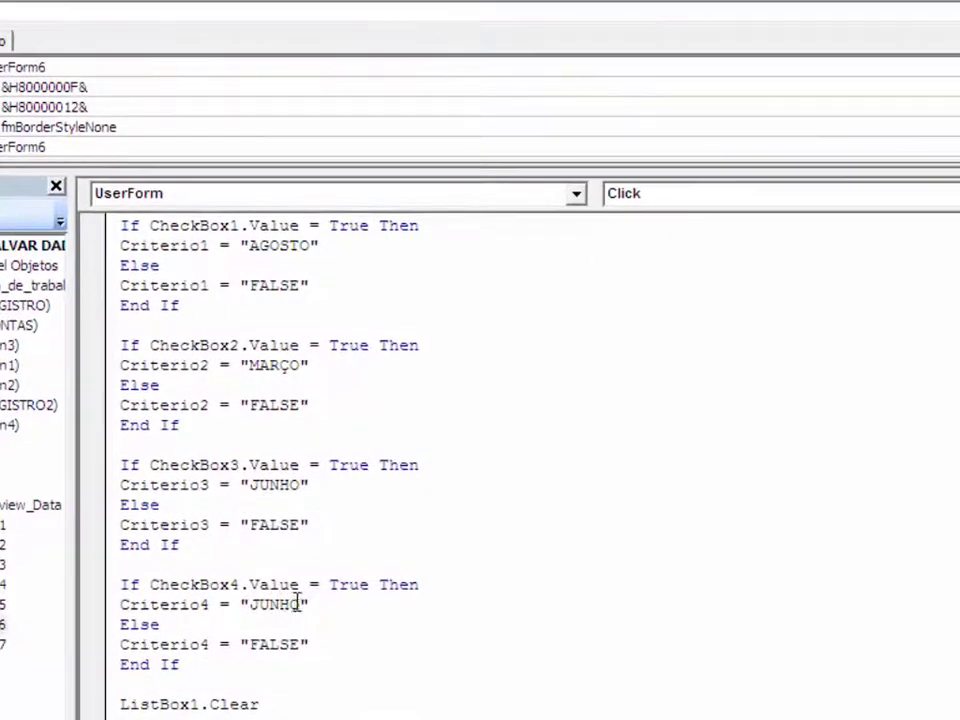
Replace the CheckBox4 block's JUNHO value with "CONTA 2"
click(301, 604)
key(BackSpace)
key(BackSpace)
key(BackSpace)
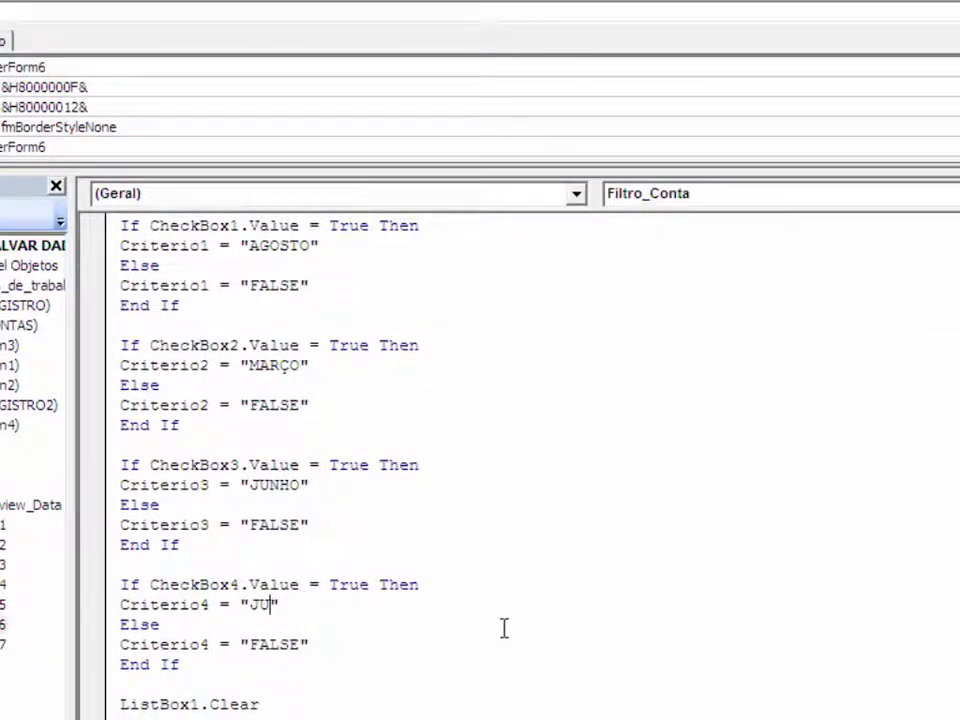
text(CONTA 2)
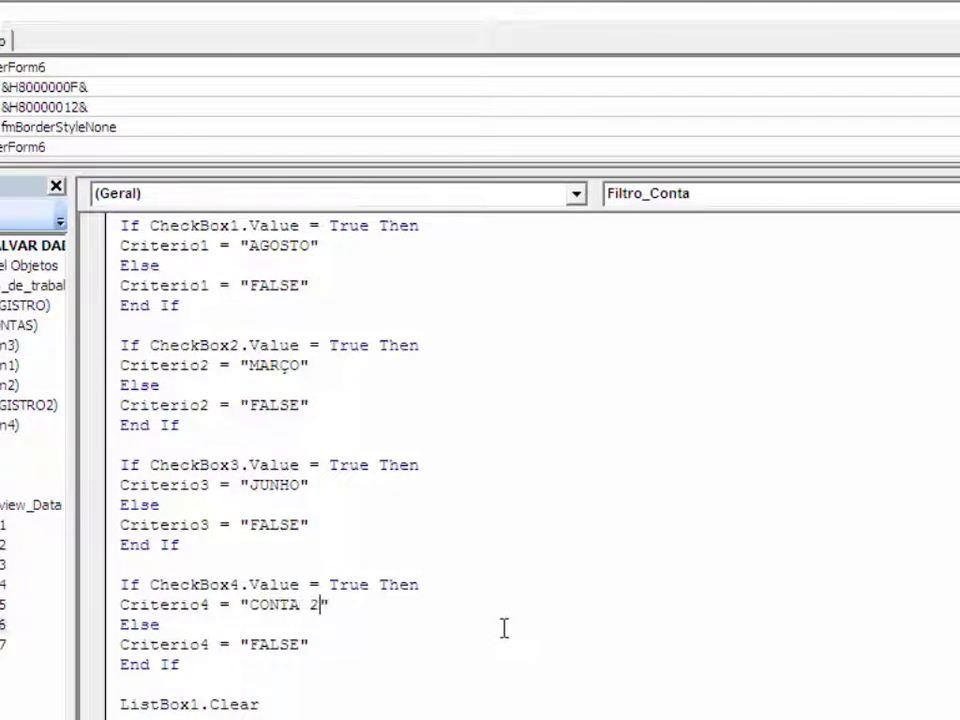
Duplicate the CheckBox4 If block below its End If
click(228, 685)
drag(180, 664, 100, 594)
key(ctrl+c)
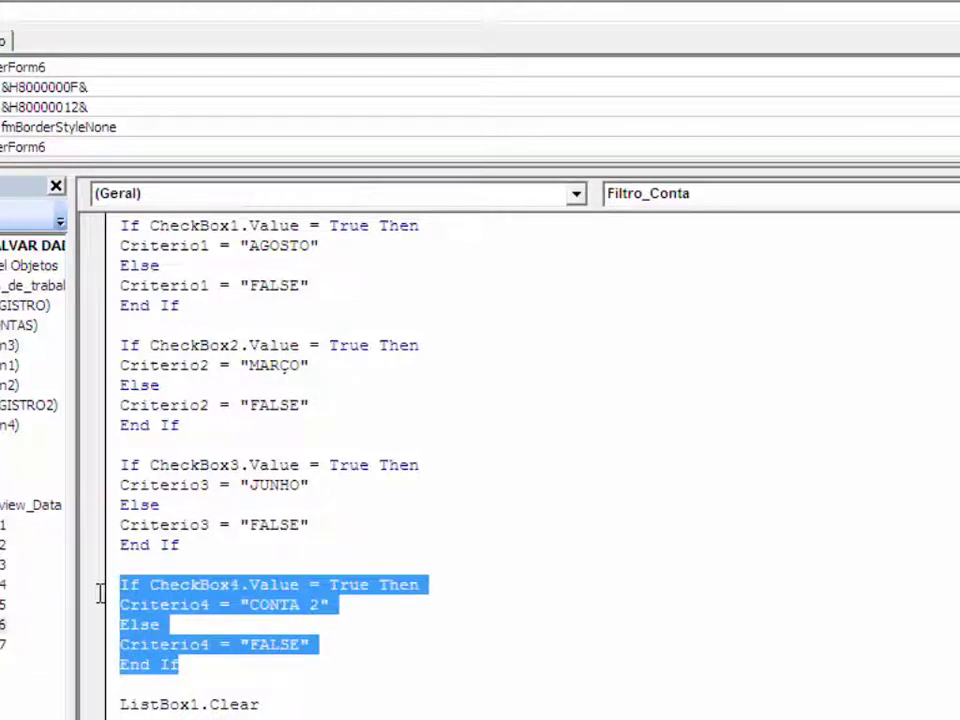
click(240, 685)
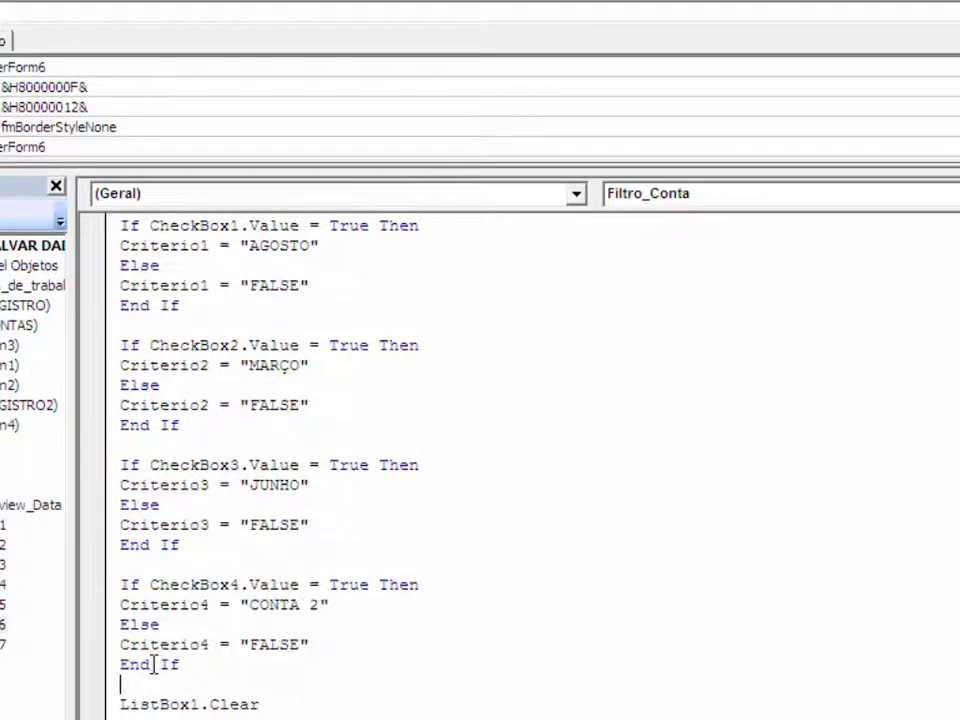
key(ctrl+v)
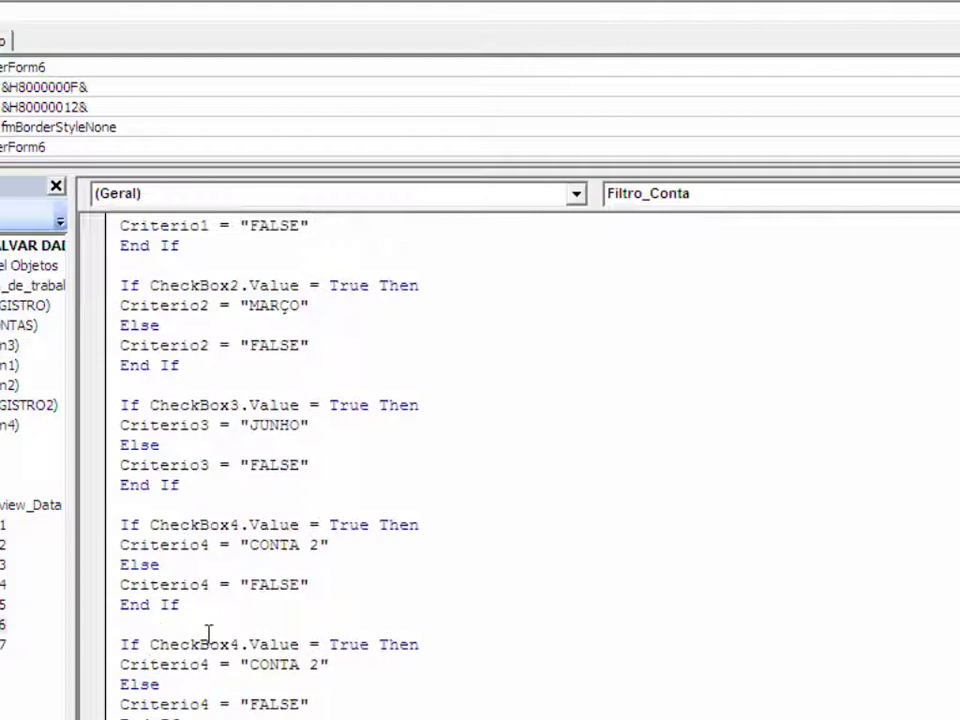
Change the copied block to test CheckBox5 and assign Criterio5
click(240, 644)
key(BackSpace)
text(5)
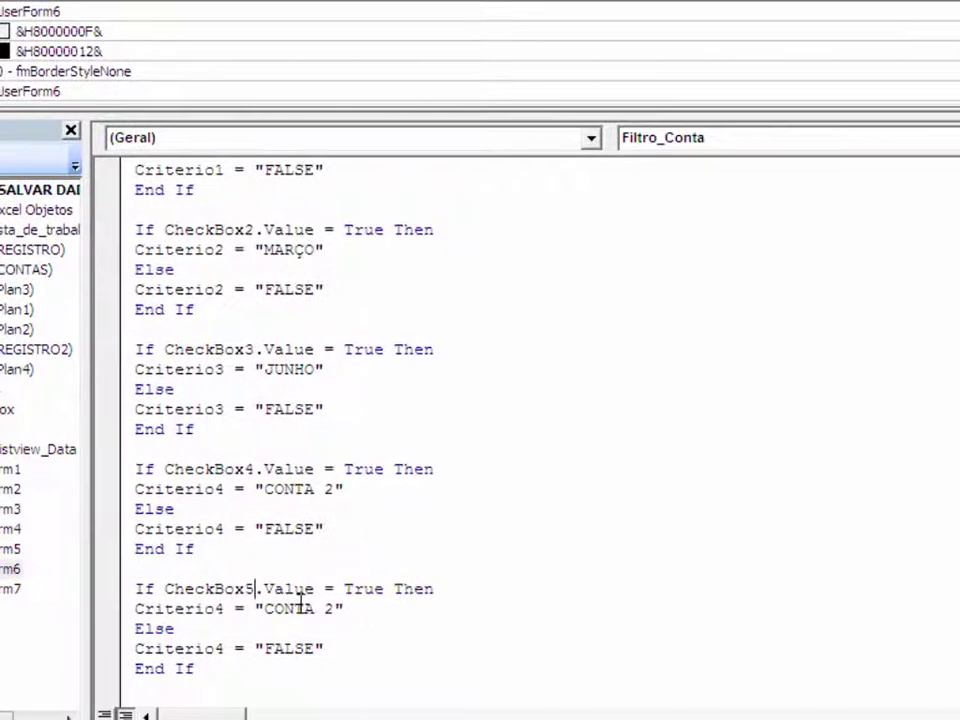
drag(213, 610, 224, 610)
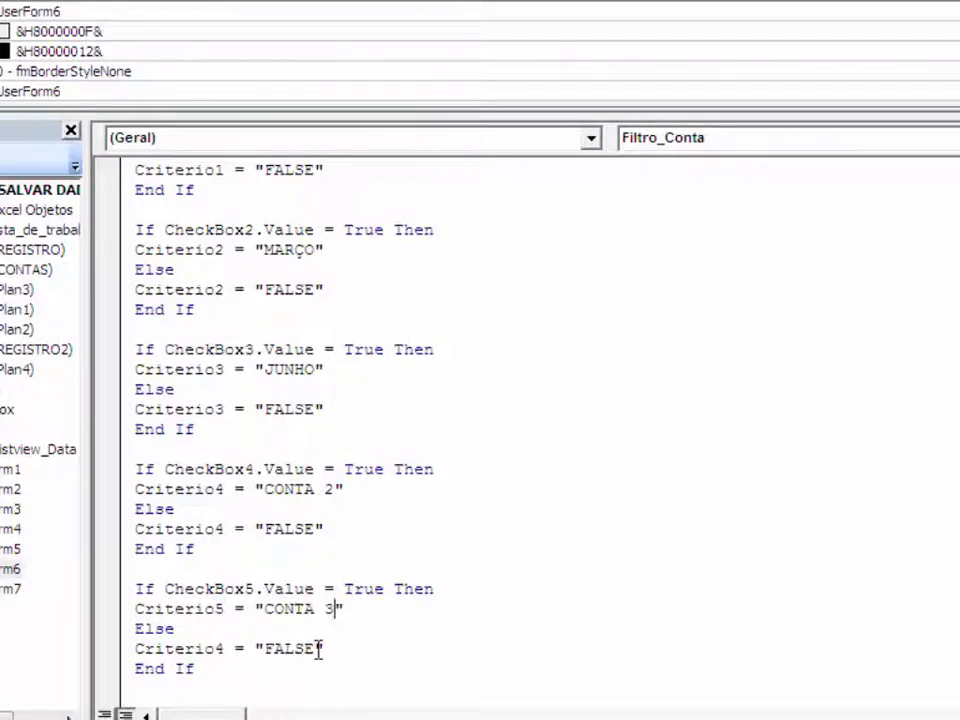
click(227, 649)
key(BackSpace)
text(5)
scroll(330, 563, down, 1)
scroll(332, 553, down, 7)
scroll(350, 520, down, 1)
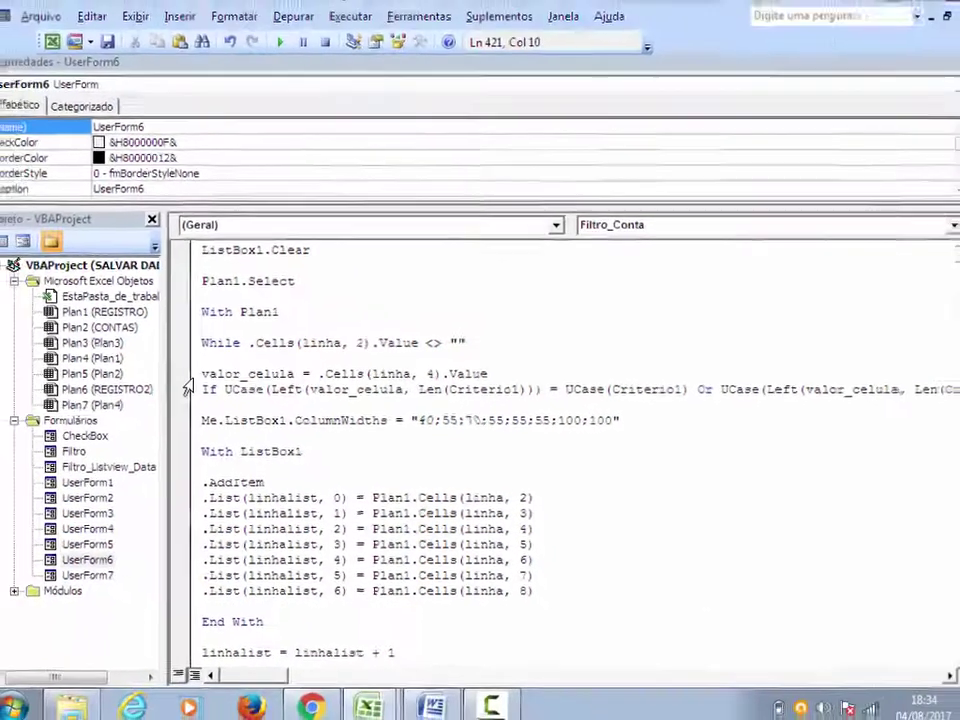
Paste a copy of the valor_celula and If UCase lines below the originals
drag(112, 330, 112, 365)
key(ctrl+c)
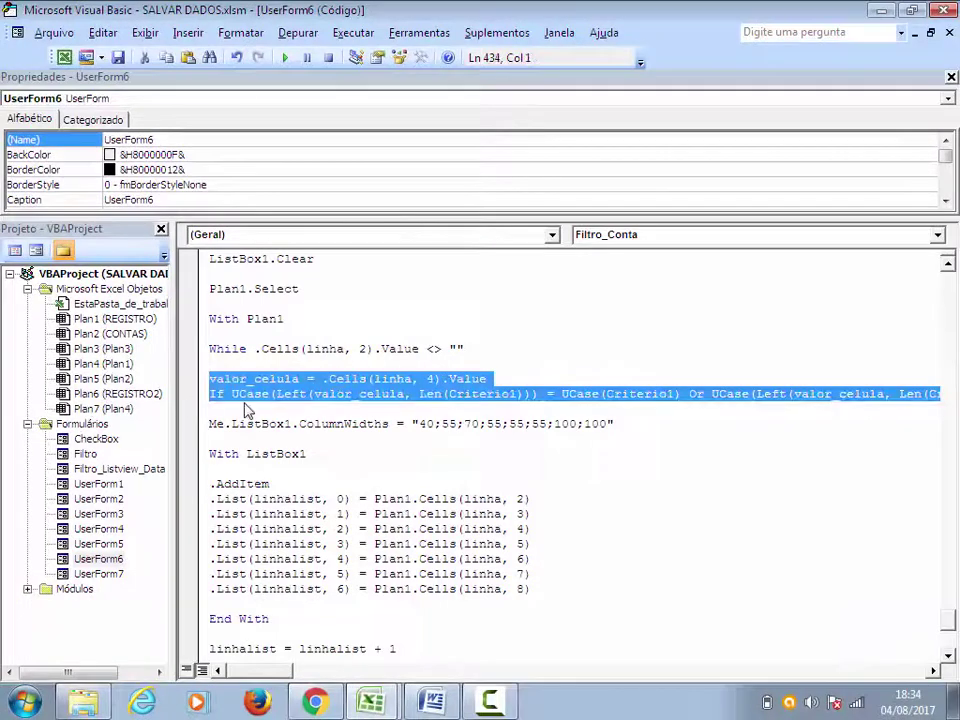
click(242, 409)
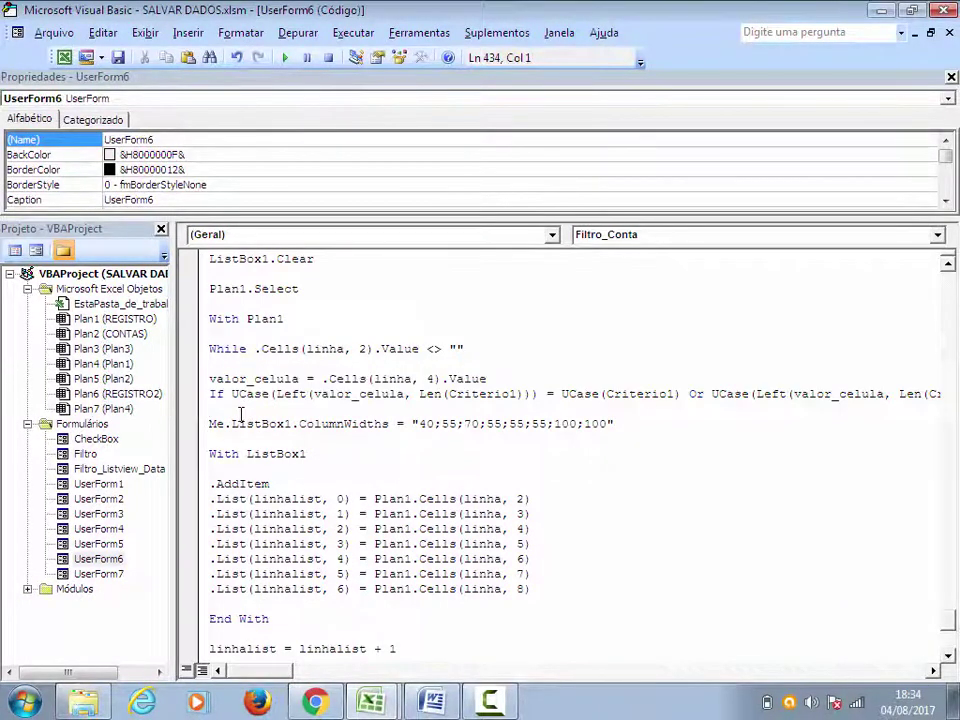
key(ctrl+v)
key(Return)
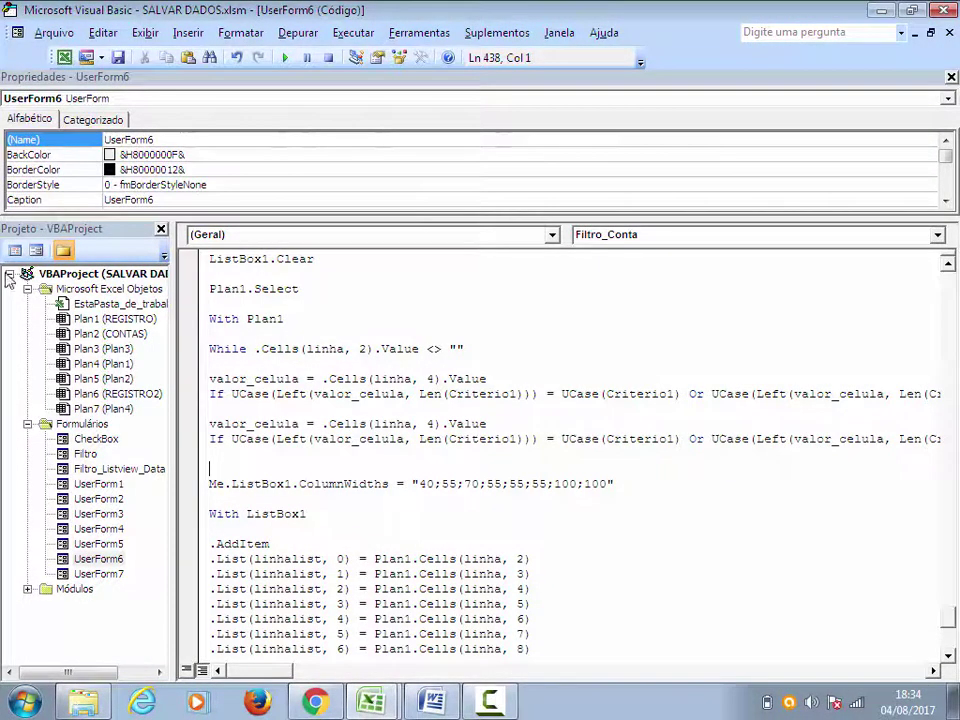
Check the workbook's columns to confirm which column holds the subaccount
click(62, 57)
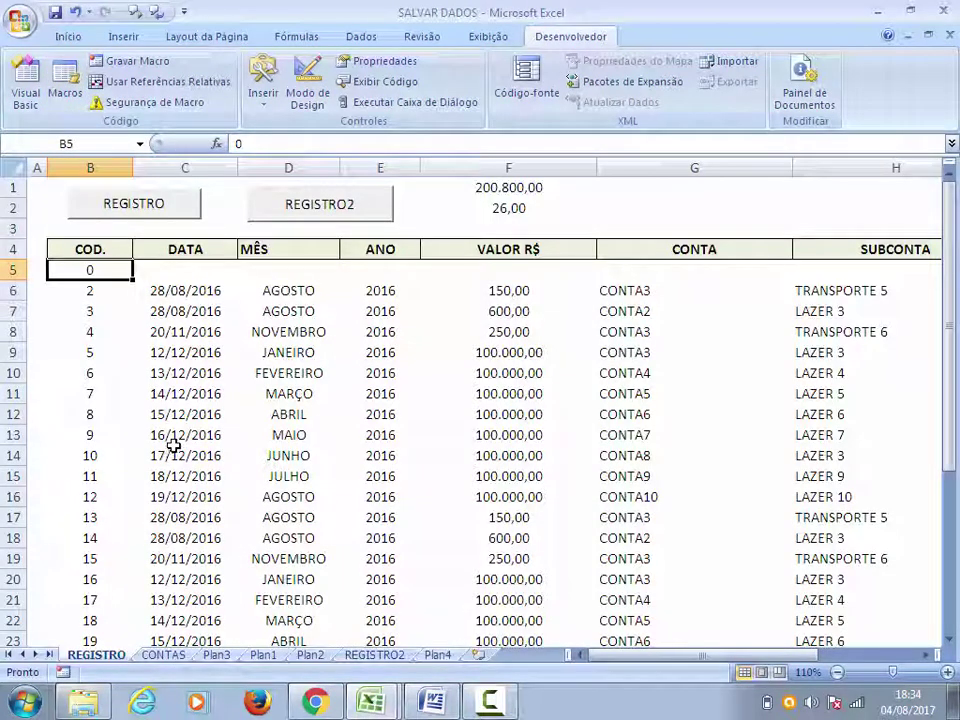
key(Left)
key(Right)
key(Right)
key(Right)
key(Right)
key(Right)
key(Right)
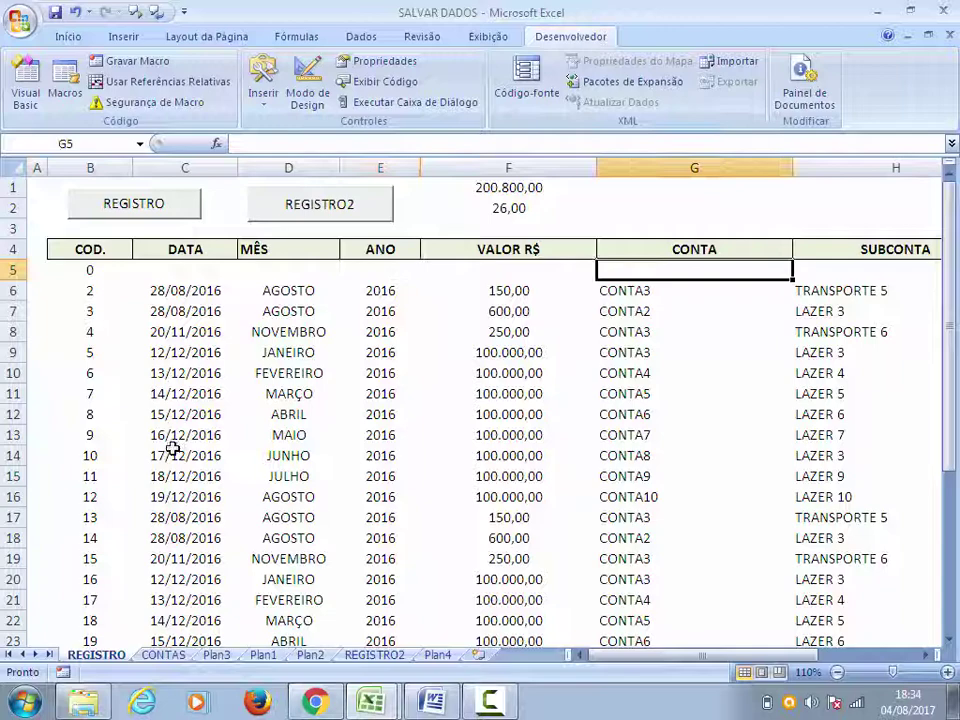
mouse_move(371, 702)
click(396, 662)
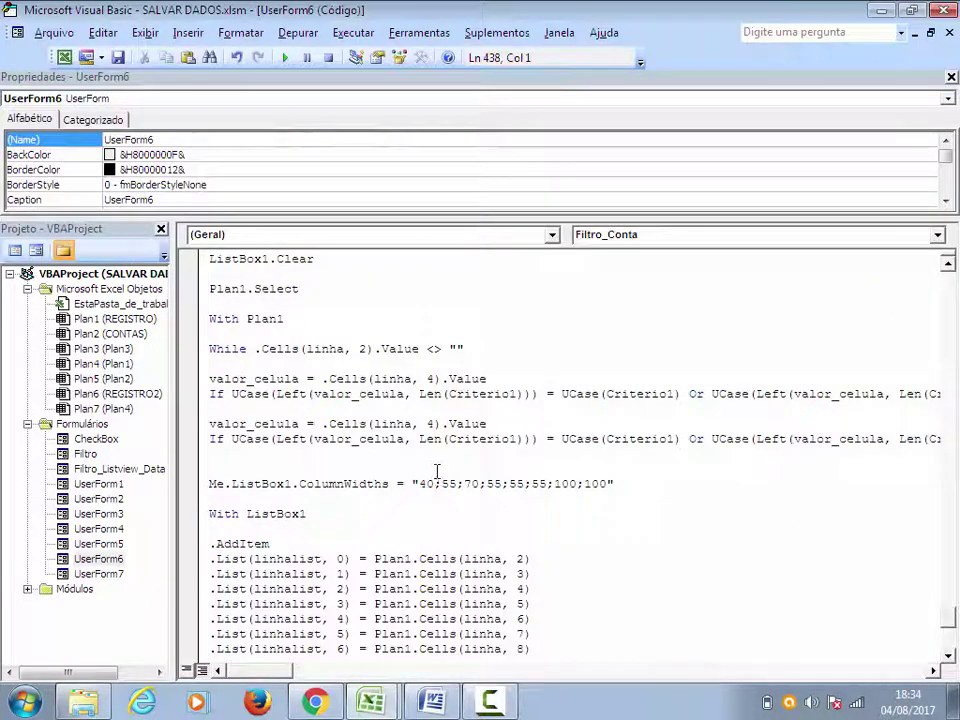
In the copy, change Cells(linha, 4) to 7 and both Criterio1 references to Criterio4
double_click(432, 424)
key(Delete)
text(7)
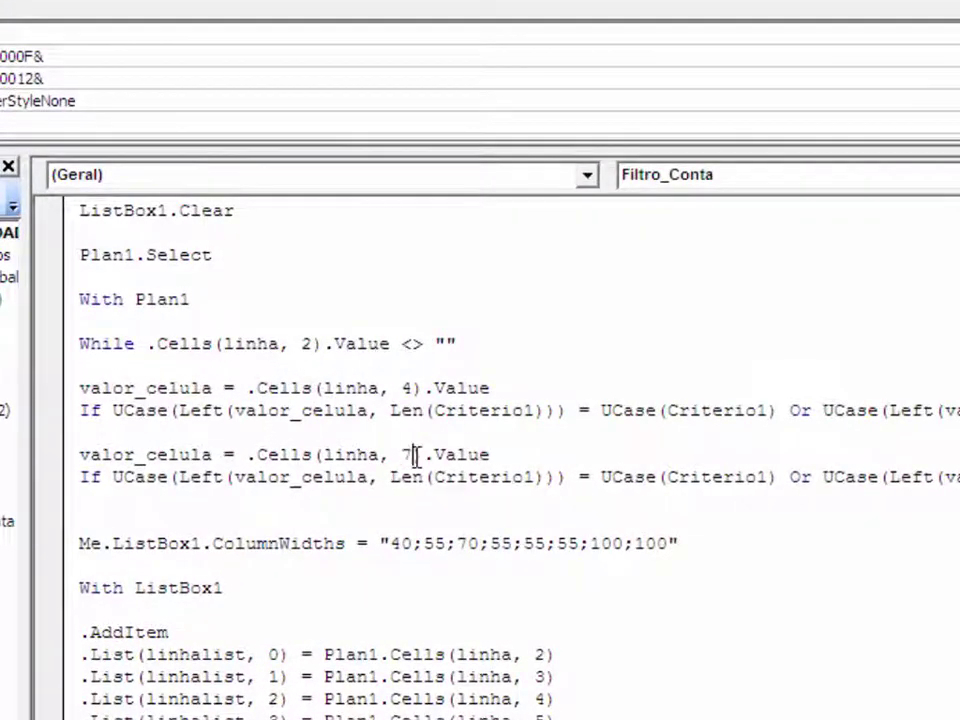
click(535, 476)
key(BackSpace)
text(4)
click(768, 476)
key(BackSpace)
text(4))) = UCase(Criterio4) Or)
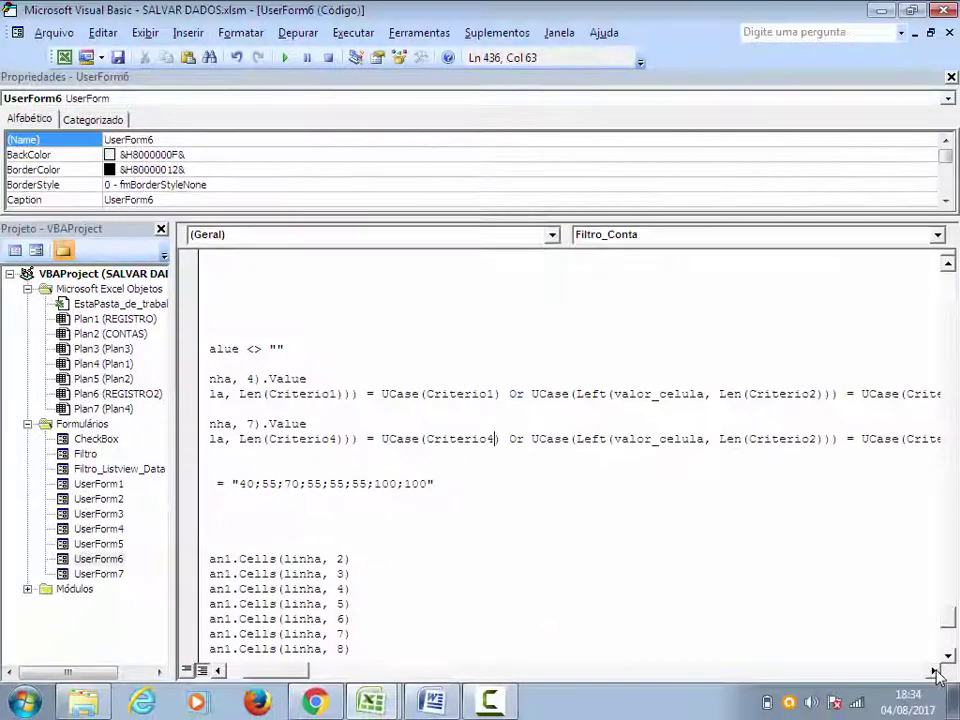
Change both Criterio2 references to Criterio5 and delete the leftover Or conditions
click(935, 671)
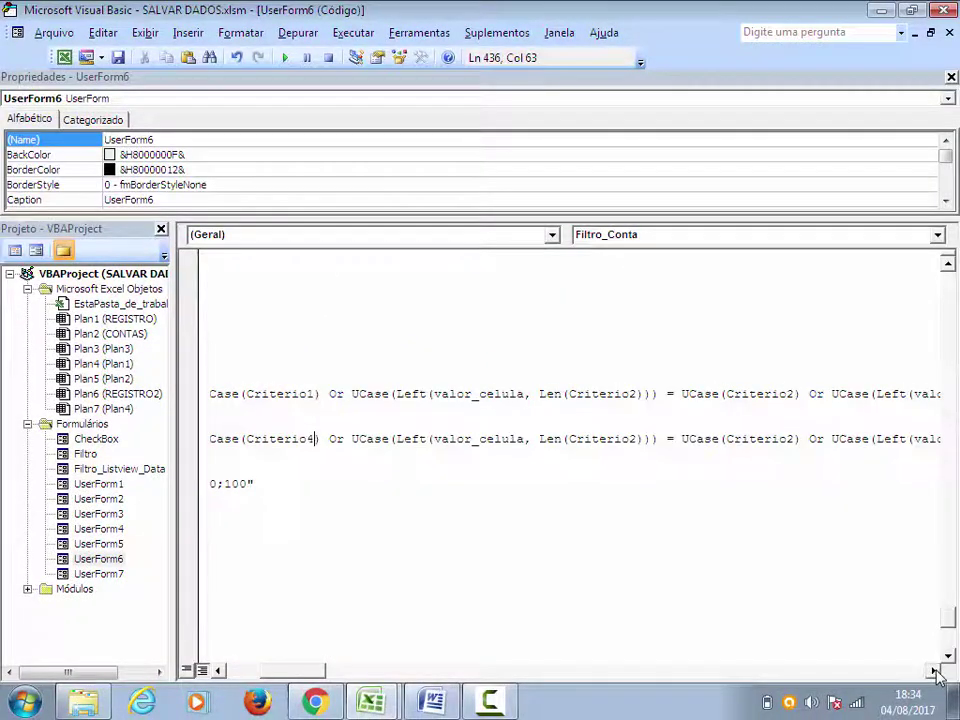
key(BackSpace)
text(5)
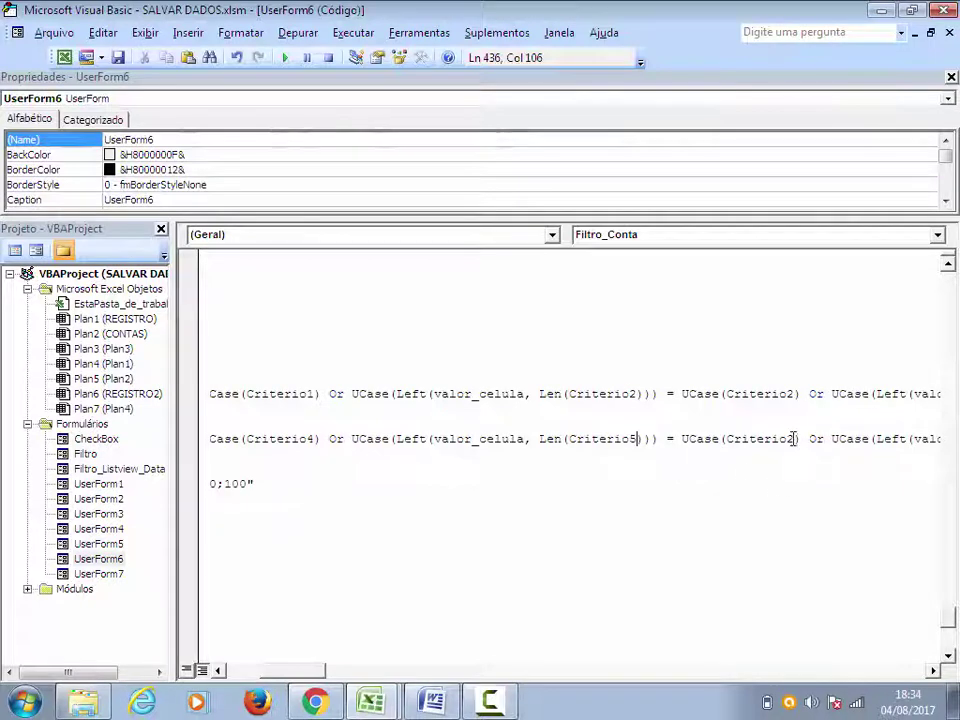
key(BackSpace)
text(5)
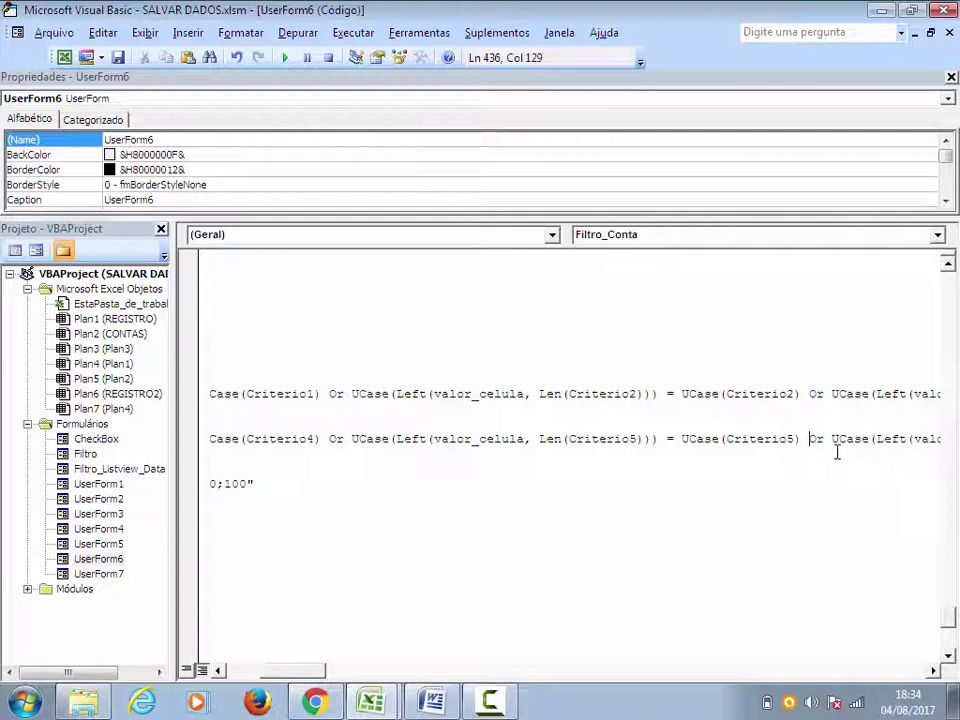
key(Delete)
key(Delete)
key(Delete)
key(Delete)
key(Delete)
key(Delete)
key(Delete)
key(Delete)
key(Delete)
key(Delete)
key(Delete)
key(Delete)
key(Delete)
key(Delete)
key(Delete)
key(Delete)
key(Delete)
key(Delete)
key(Delete)
key(Delete)
key(Delete)
key(Delete)
key(Delete)
Close the new column-7 check with an extra End If after the loop's End If
drag(298, 676, 240, 676)
click(253, 455)
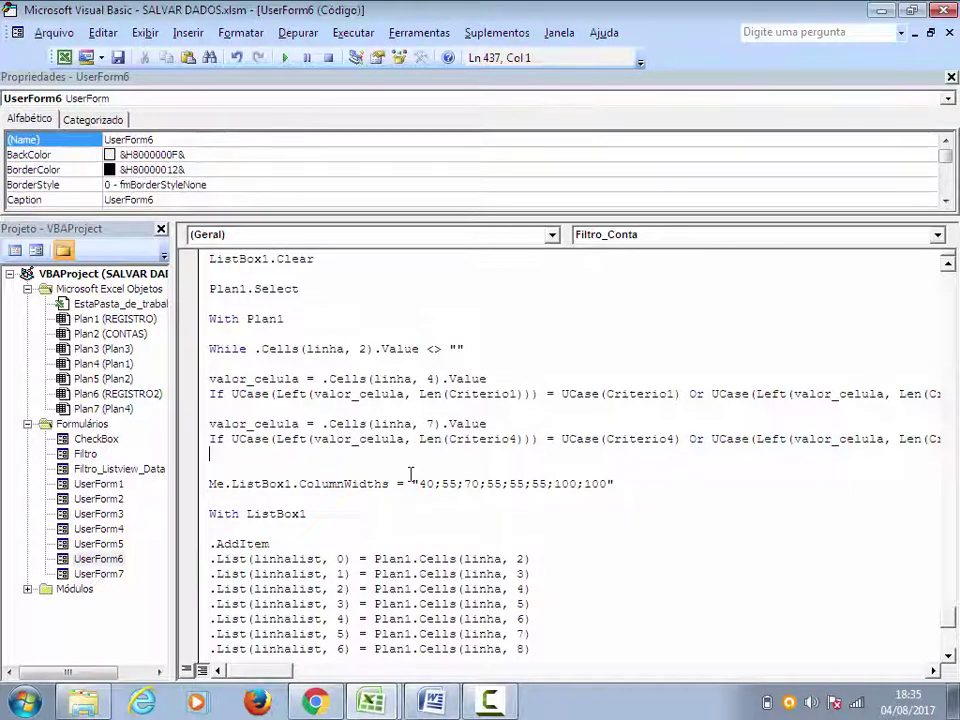
scroll(385, 464, up, 2)
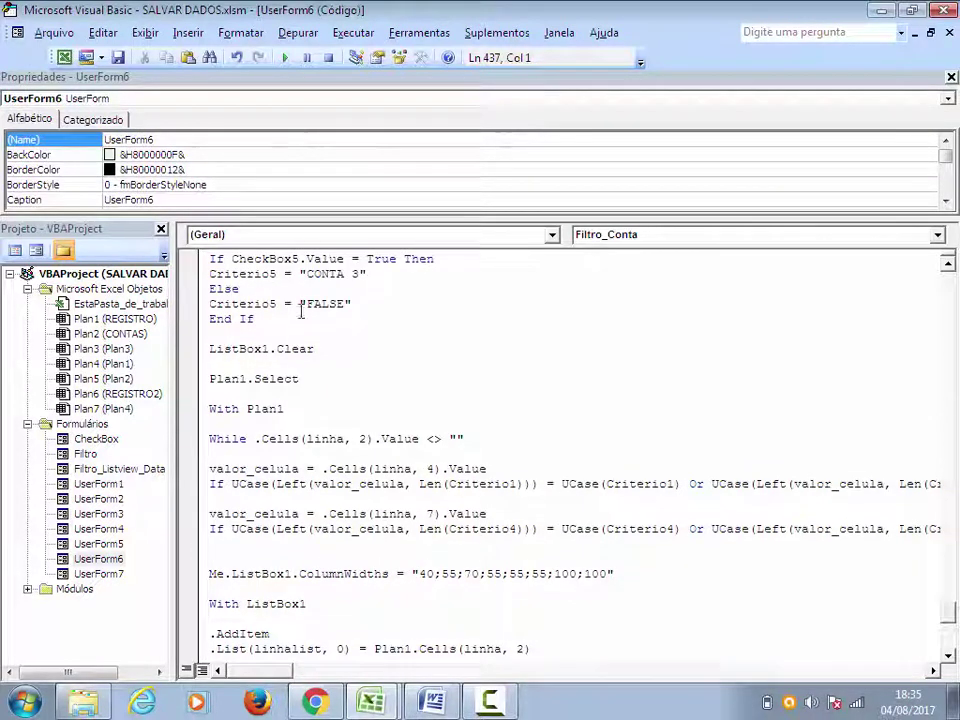
scroll(360, 305, up, 1)
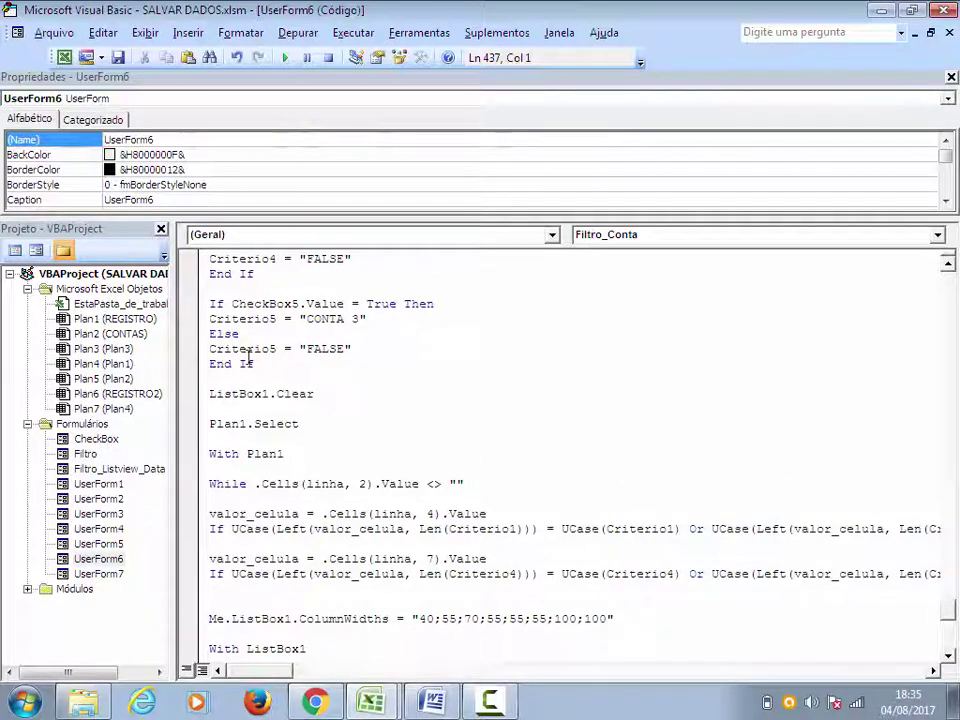
double_click(214, 337)
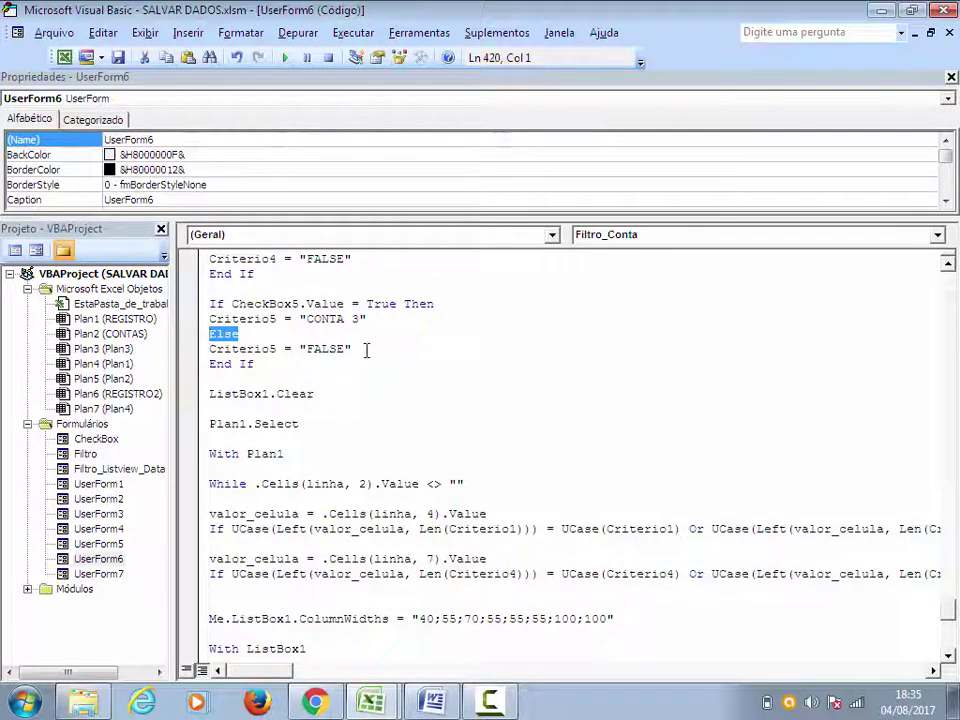
drag(367, 350, 217, 350)
click(234, 378)
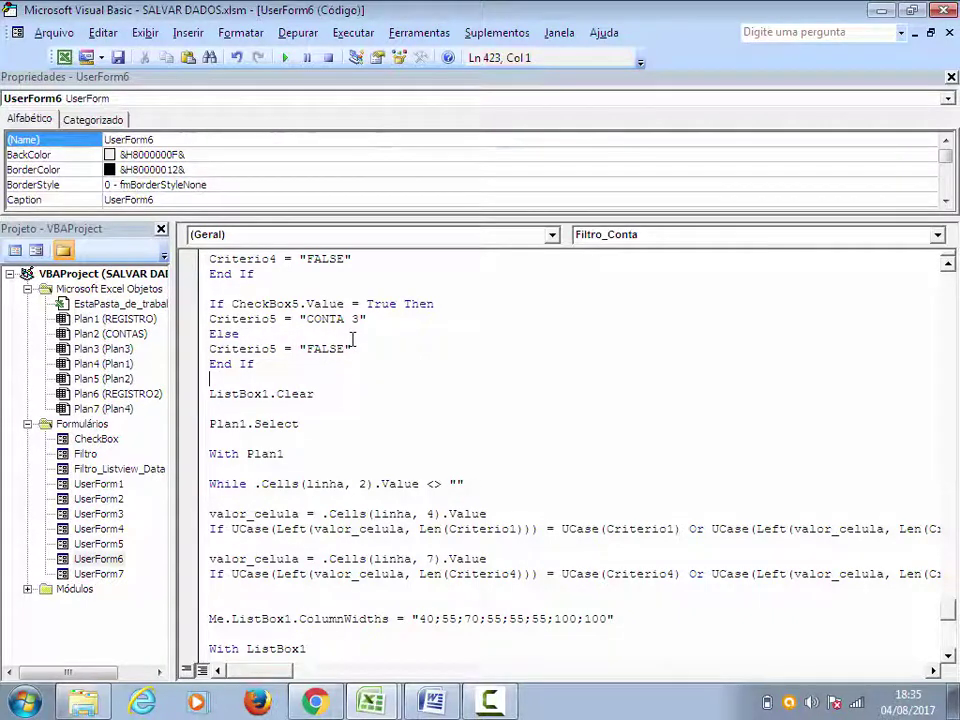
drag(357, 349, 209, 349)
click(285, 378)
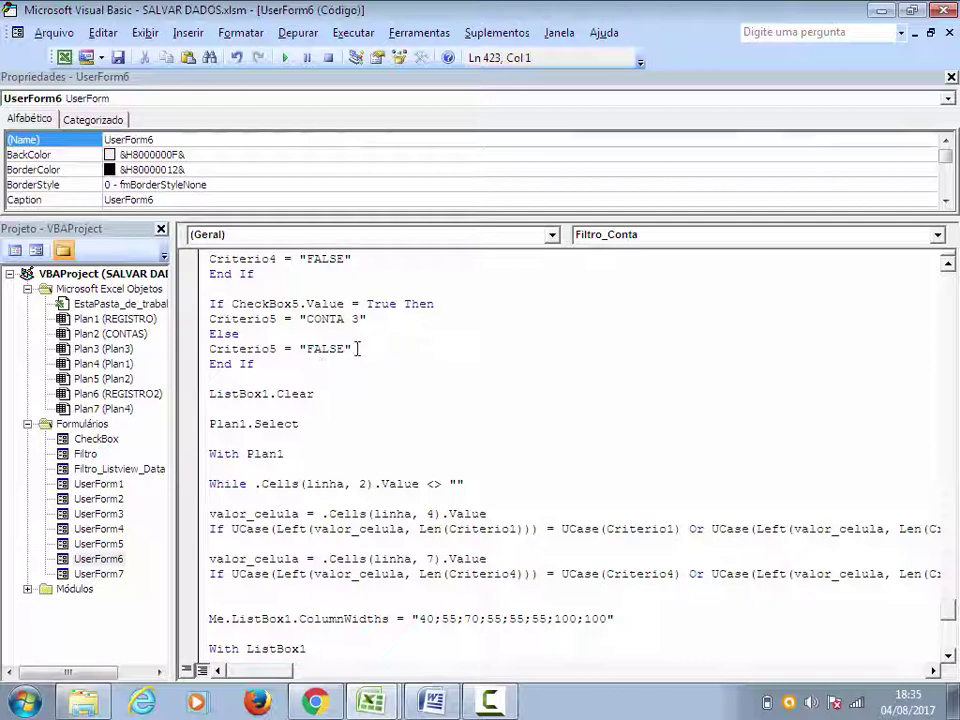
scroll(326, 445, down, 5)
scroll(462, 491, down, 3)
click(235, 528)
text(If)
key(Return)
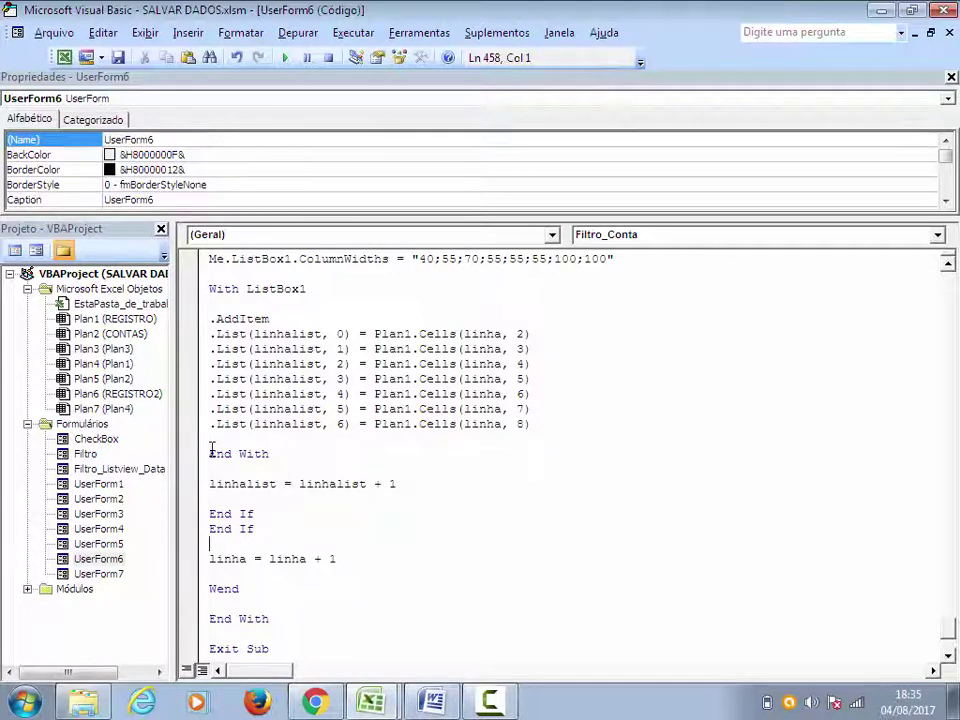
Open the Conta 2 checkbox's click code from the UserForm6 design
scroll(274, 497, up, 3)
scroll(290, 498, up, 4)
scroll(300, 500, up, 3)
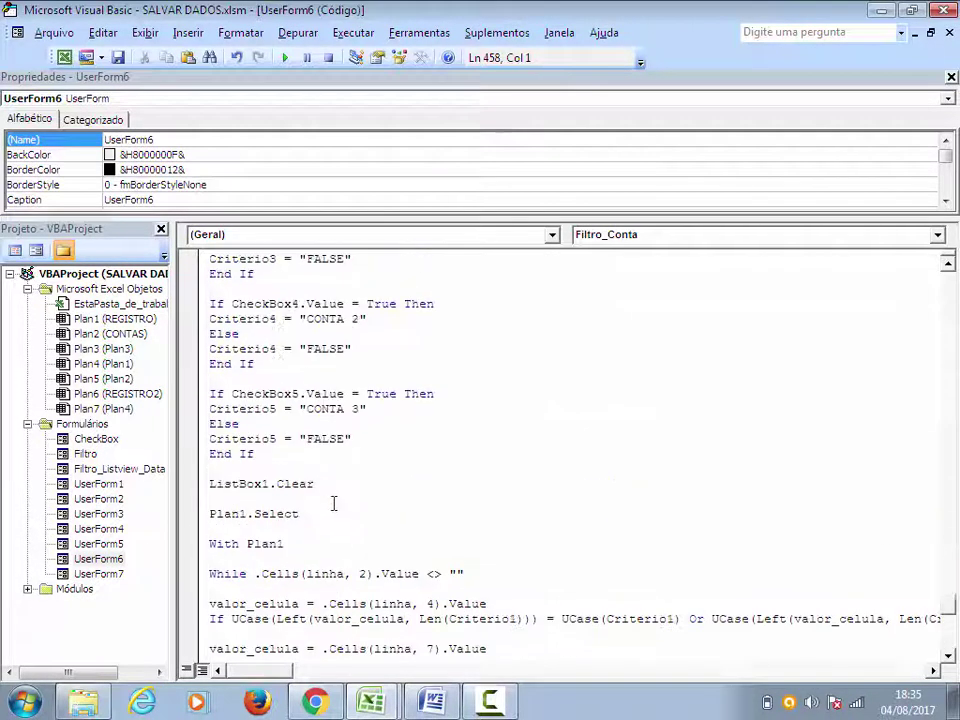
scroll(334, 504, up, 2)
scroll(345, 508, up, 4)
scroll(350, 508, up, 6)
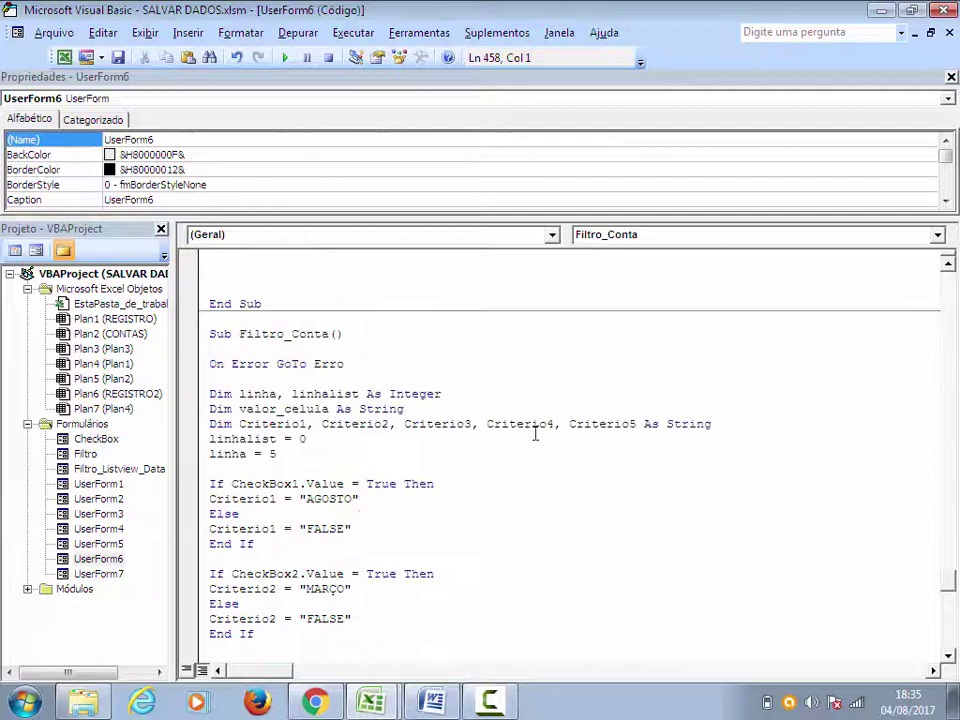
double_click(108, 562)
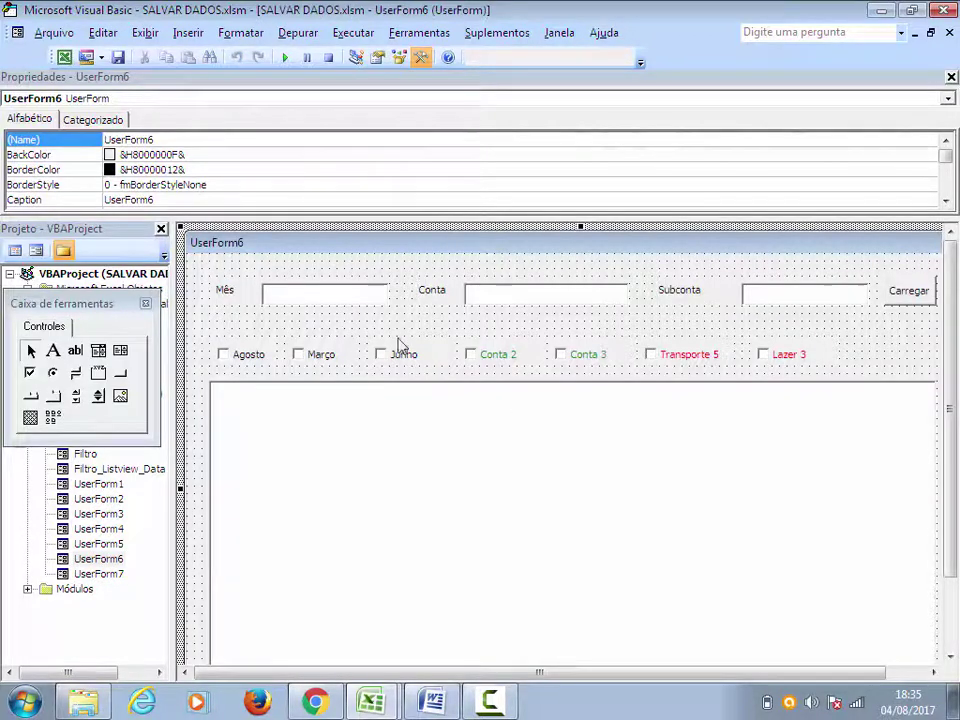
double_click(497, 358)
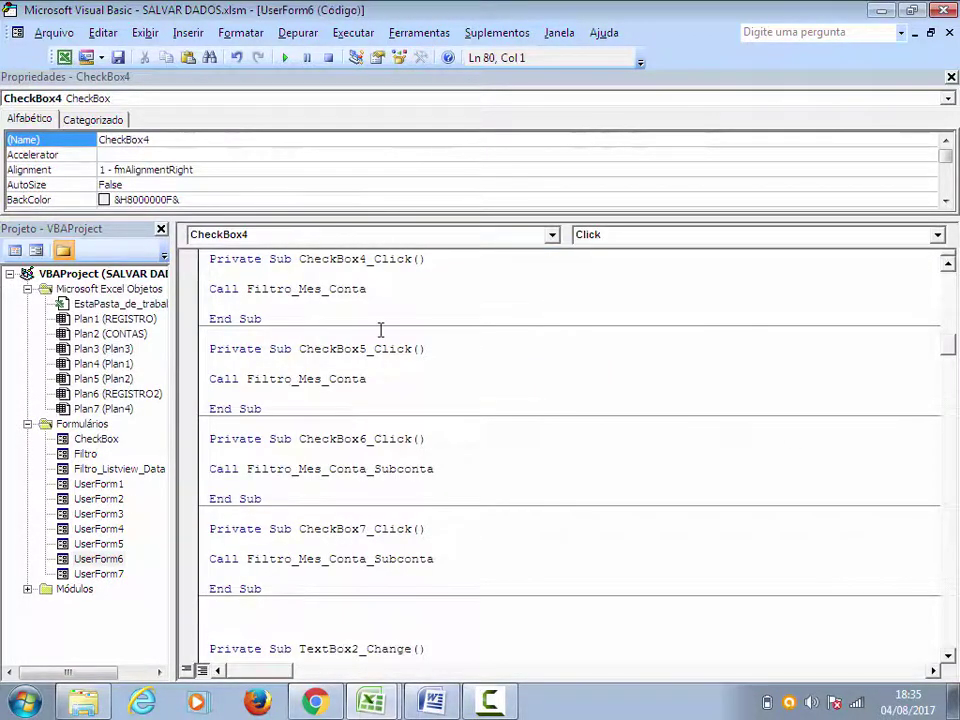
Replace CheckBox4's call with CALL Filtro_Conta and copy that line
click(379, 290)
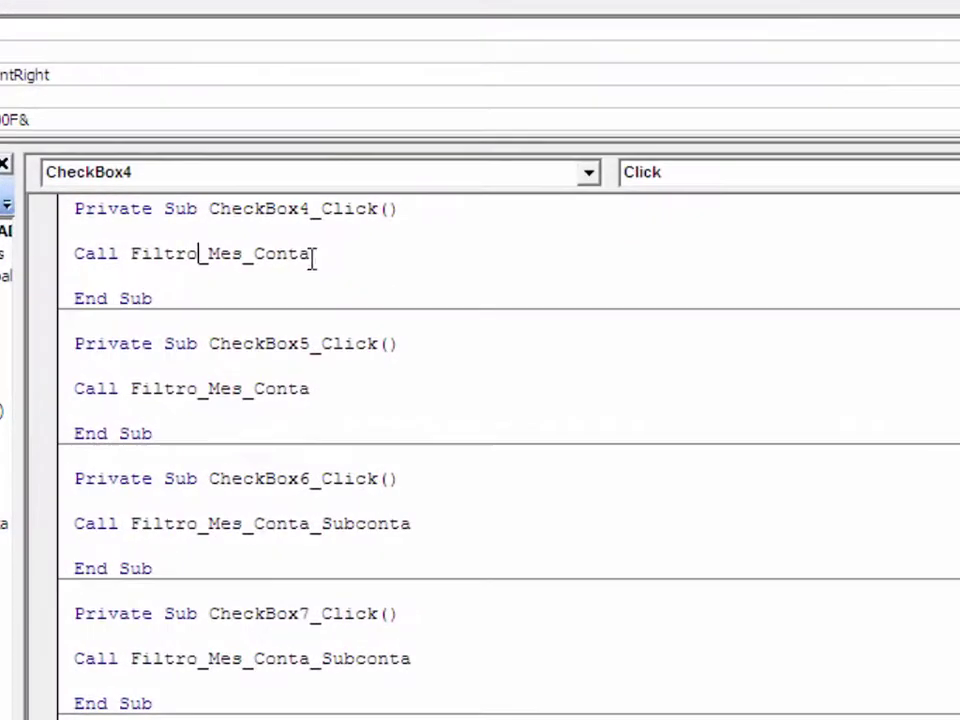
drag(379, 290, 208, 291)
drag(75, 258, 72, 258)
text(CALL FILTRO)
key(ctrl+space)
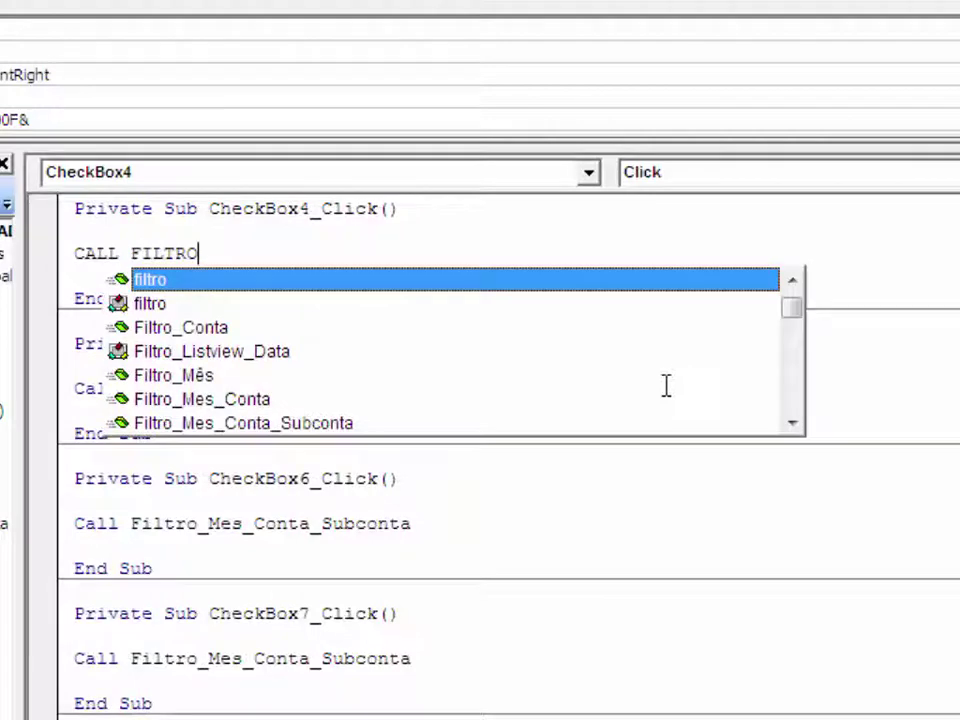
double_click(180, 328)
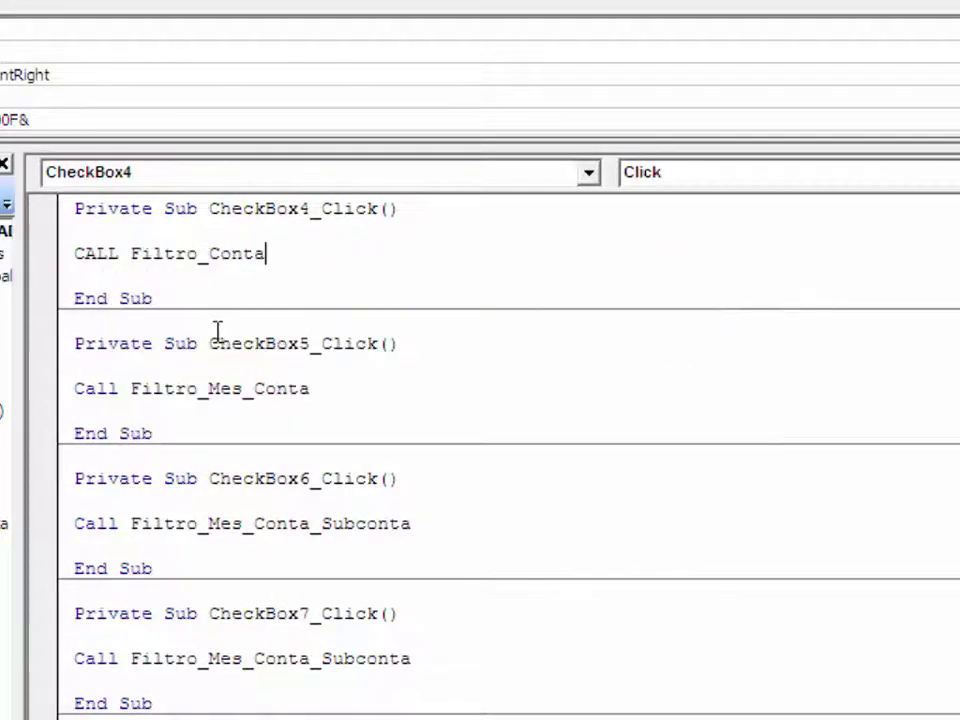
drag(281, 253, 72, 253)
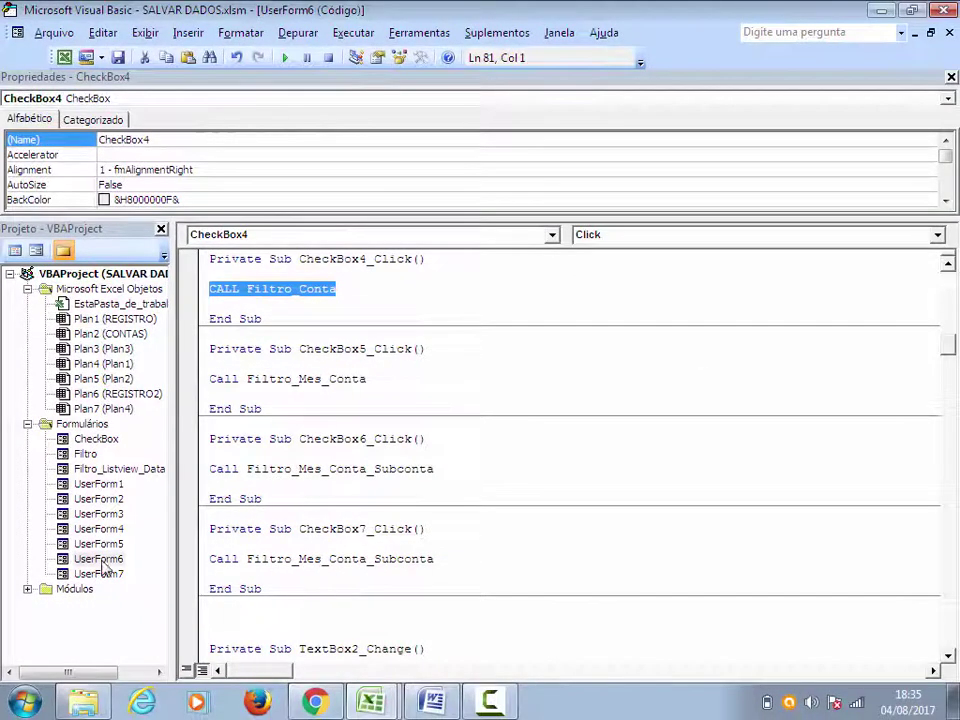
Paste CALL Filtro_Conta over CheckBox5's Call Filtro_Mes_Conta line
double_click(98, 558)
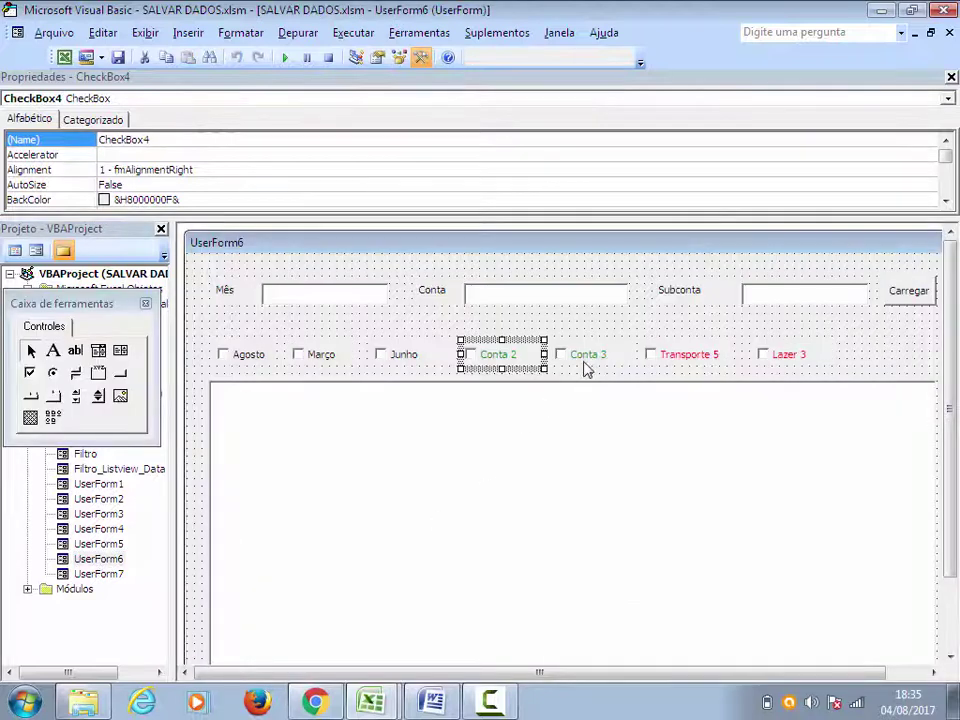
double_click(589, 360)
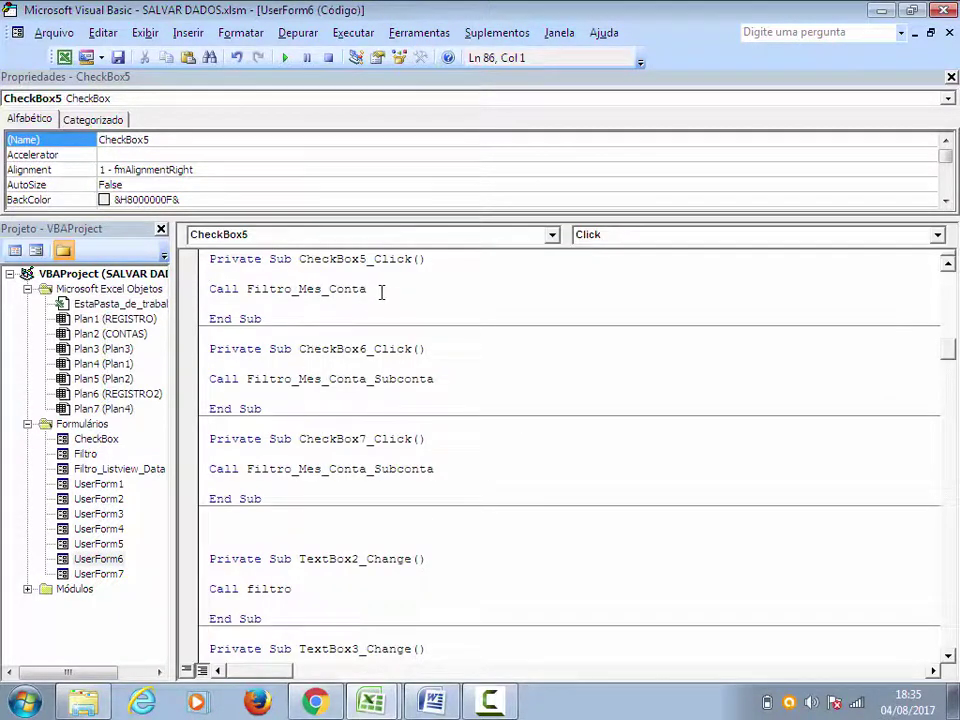
drag(381, 291, 168, 289)
text(CALL Filtro_Conta)
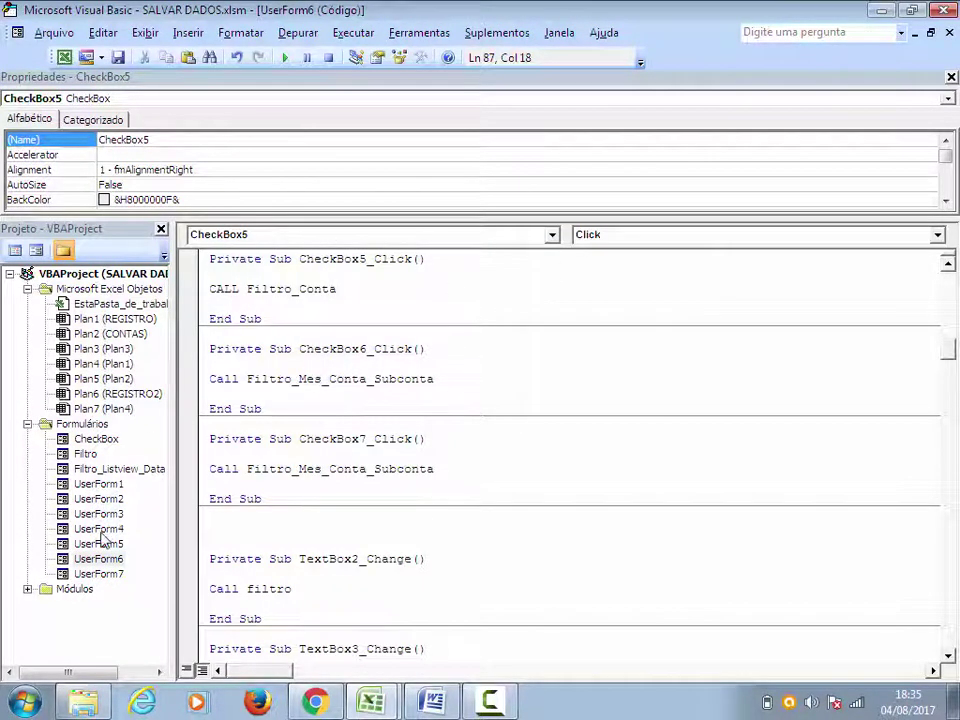
Save the workbook and run UserForm6 from its designer
click(100, 560)
double_click(103, 565)
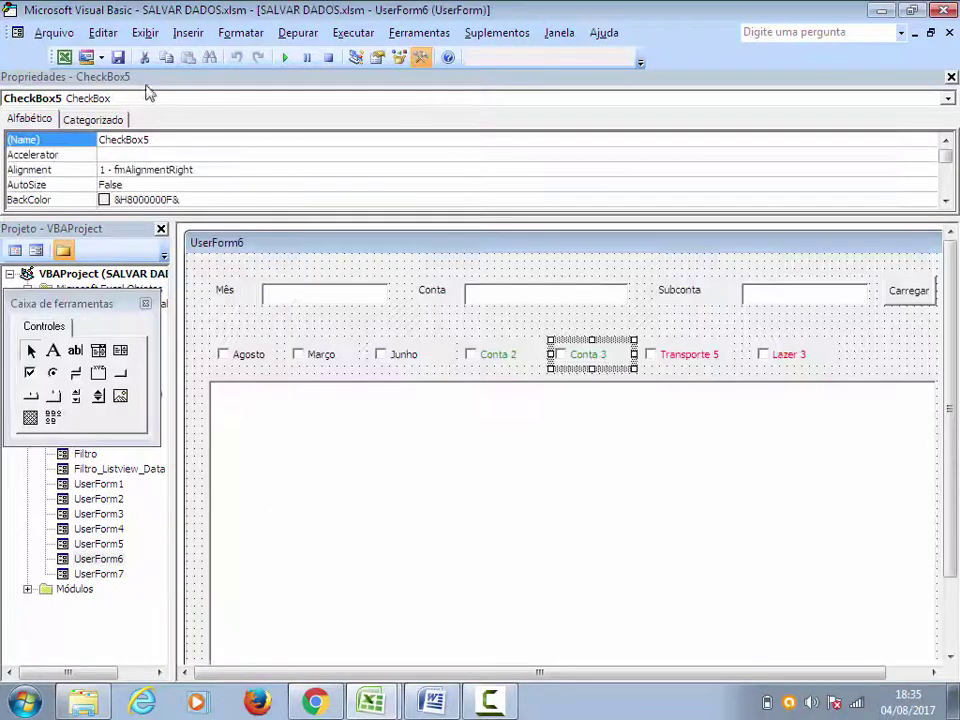
click(118, 57)
click(266, 336)
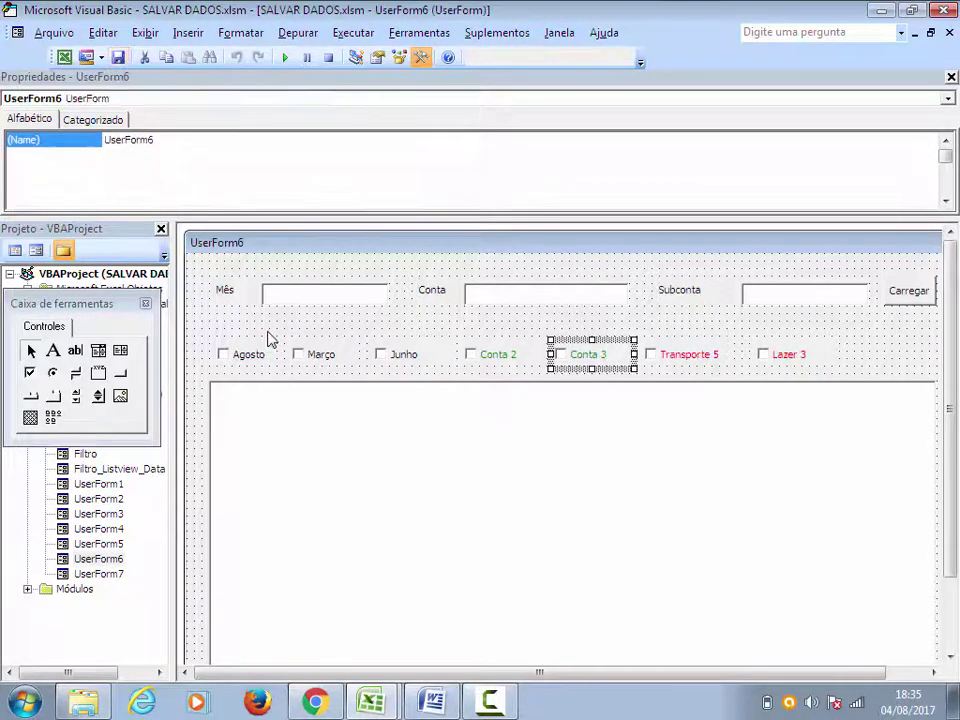
click(285, 57)
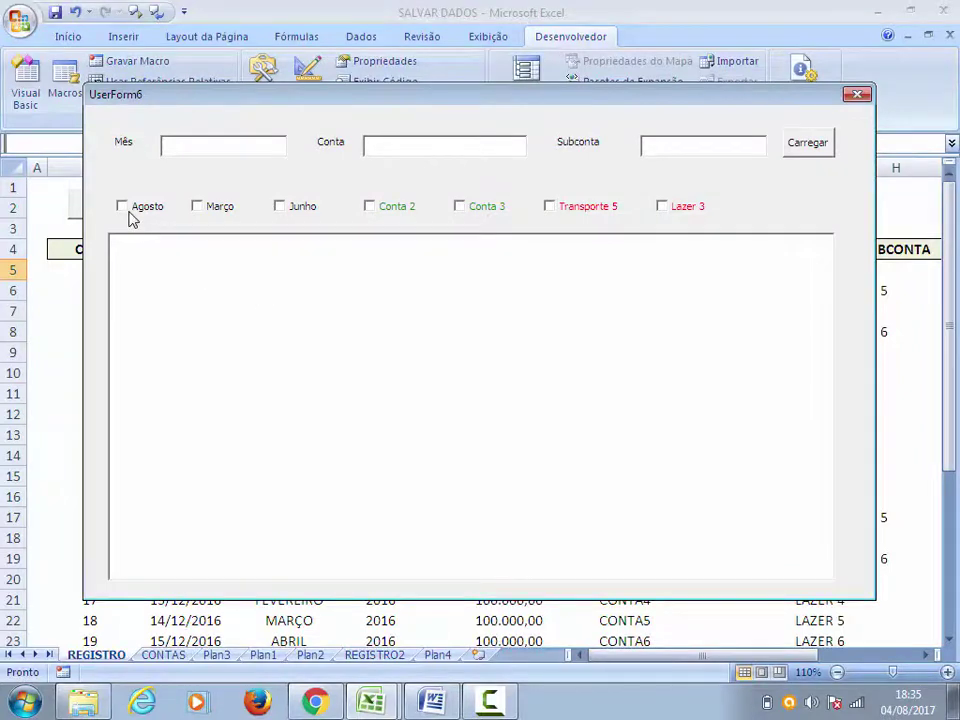
Test the filters by ticking Agosto, Conta 2, Março, Junho and Conta 3, then close the form
click(125, 207)
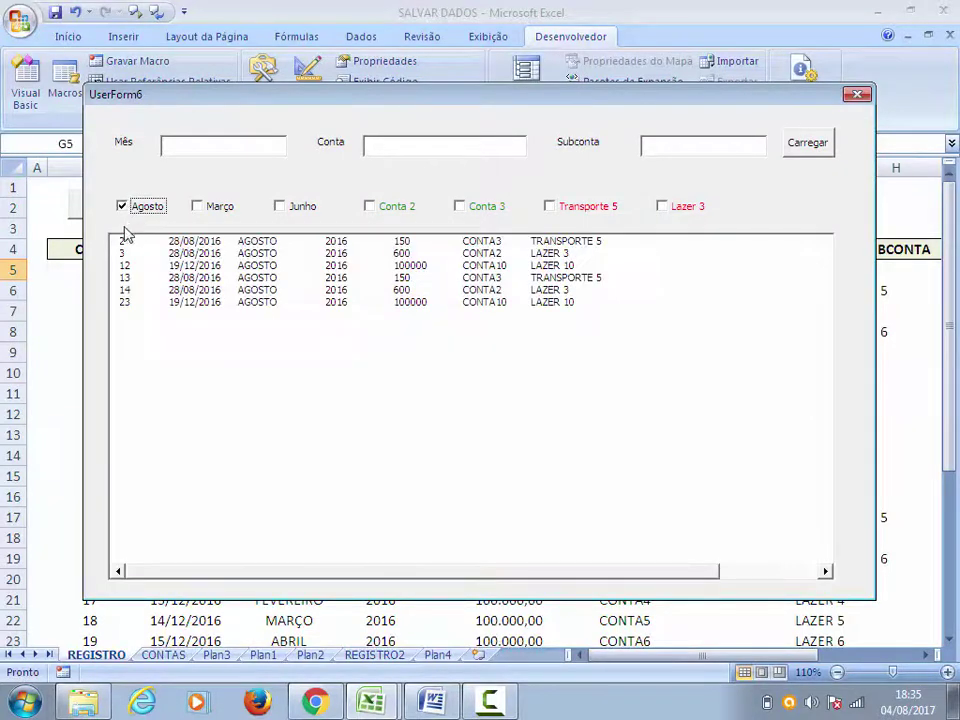
click(381, 209)
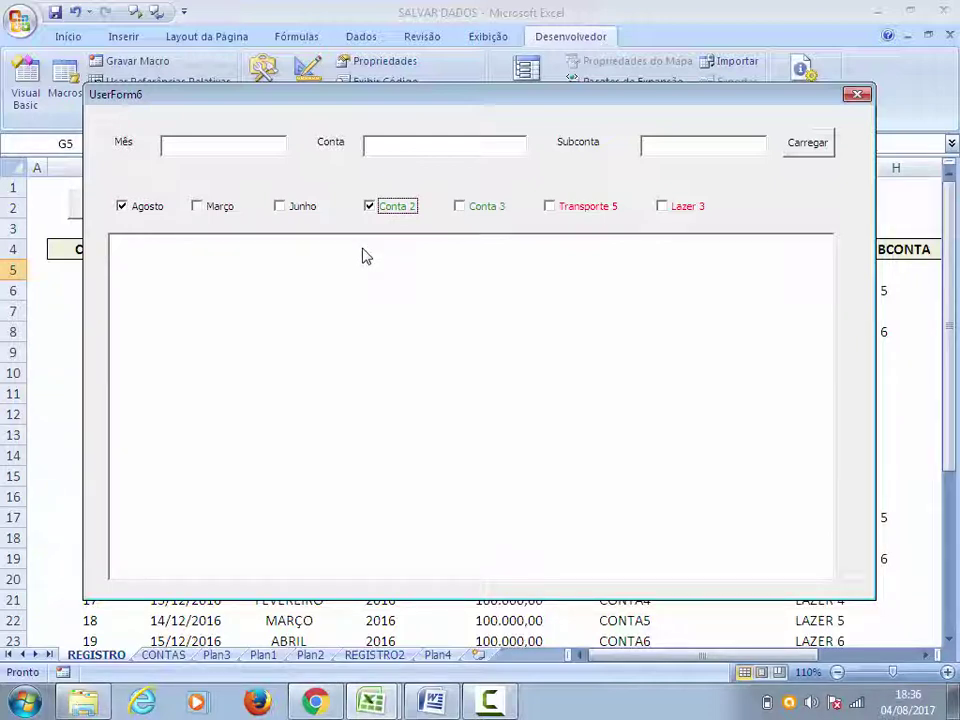
click(197, 206)
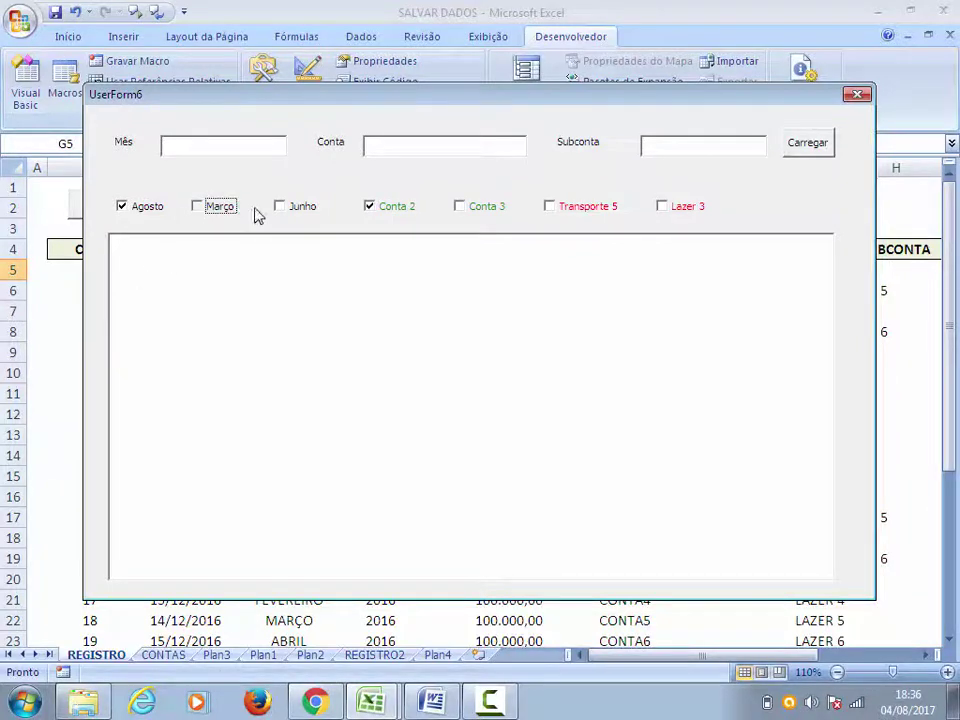
click(279, 206)
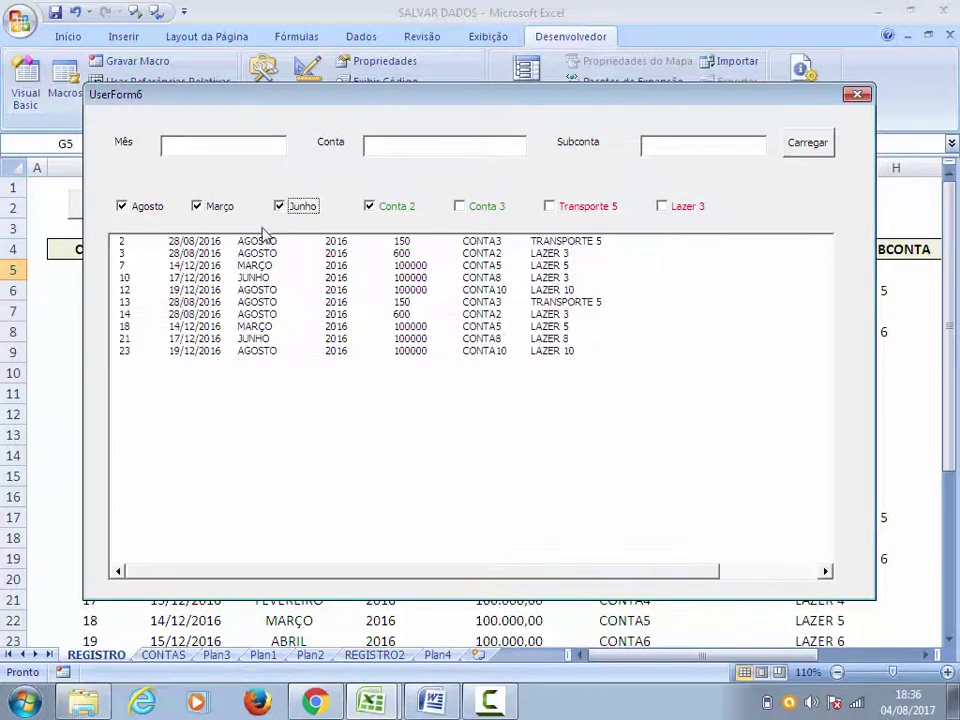
click(459, 206)
click(370, 206)
click(458, 210)
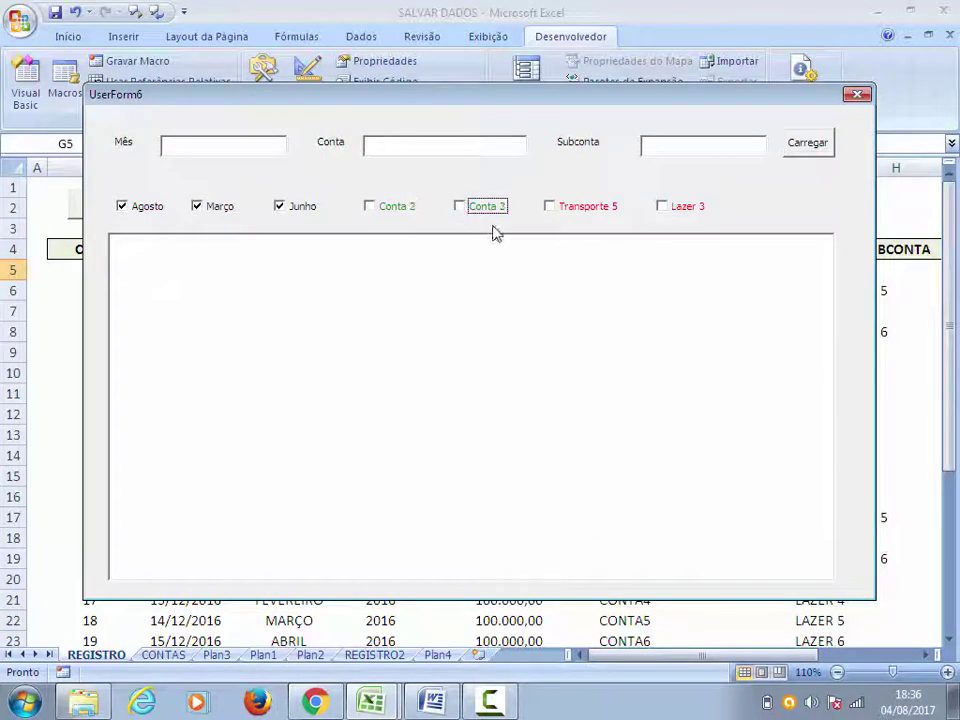
click(864, 96)
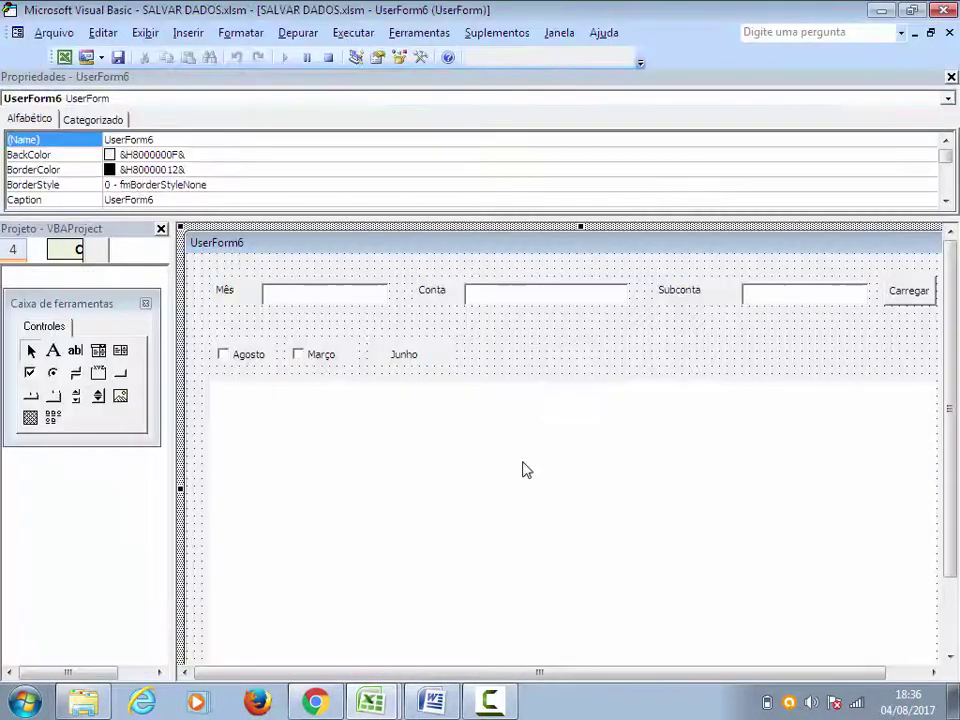
Open UserForm6's code and scroll up to the CONTA 2 criterion text
double_click(876, 355)
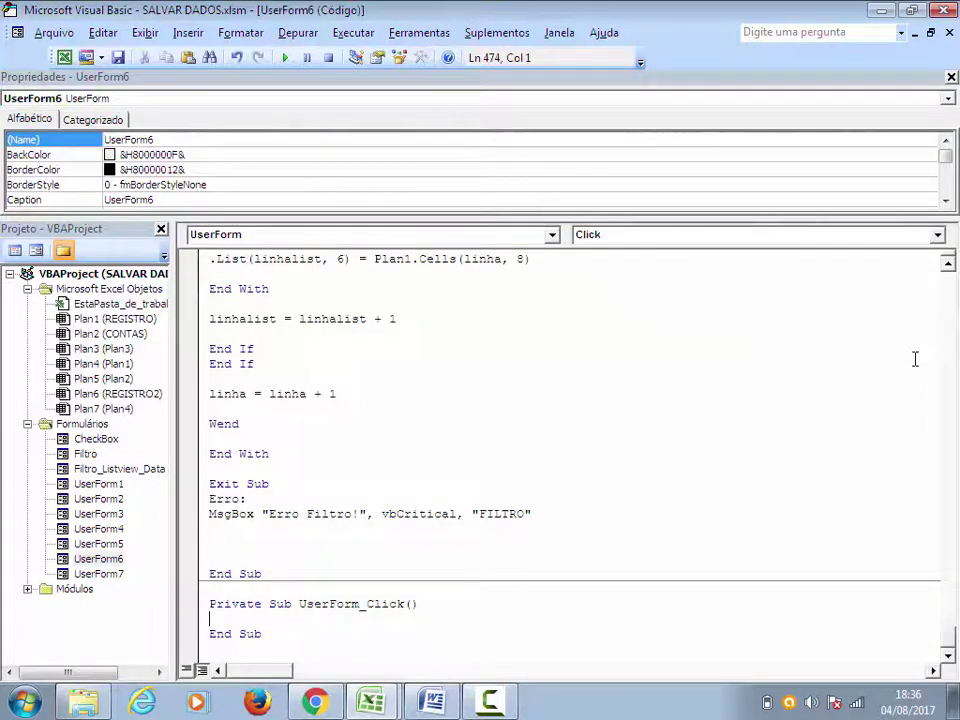
scroll(350, 542, up, 2)
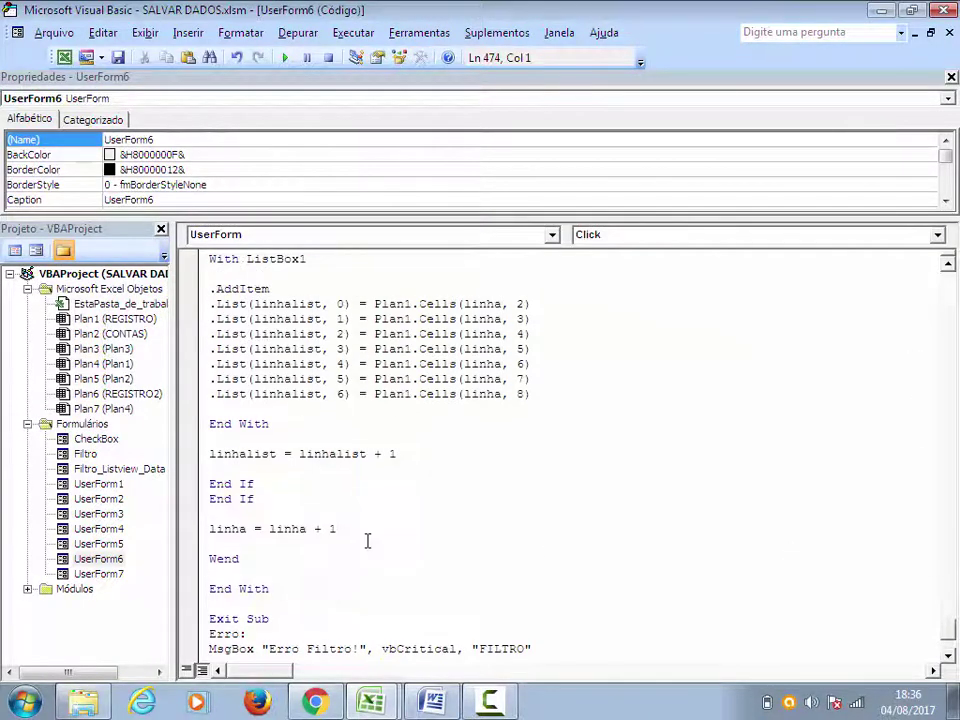
scroll(460, 520, up, 3)
scroll(600, 527, up, 2)
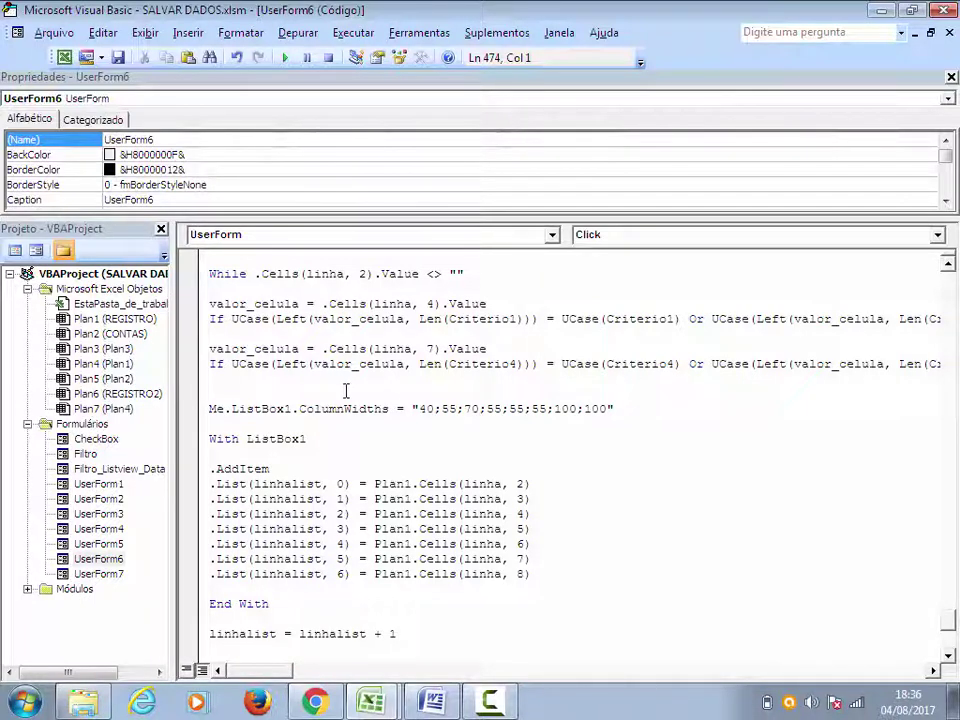
scroll(309, 395, up, 2)
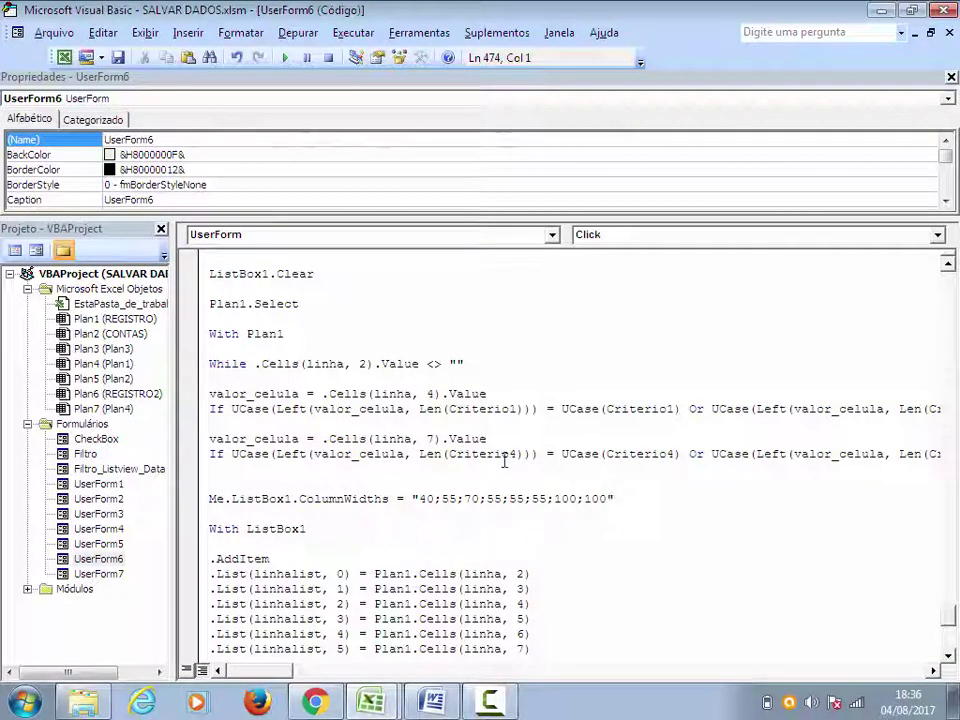
scroll(510, 458, up, 2)
scroll(535, 468, up, 2)
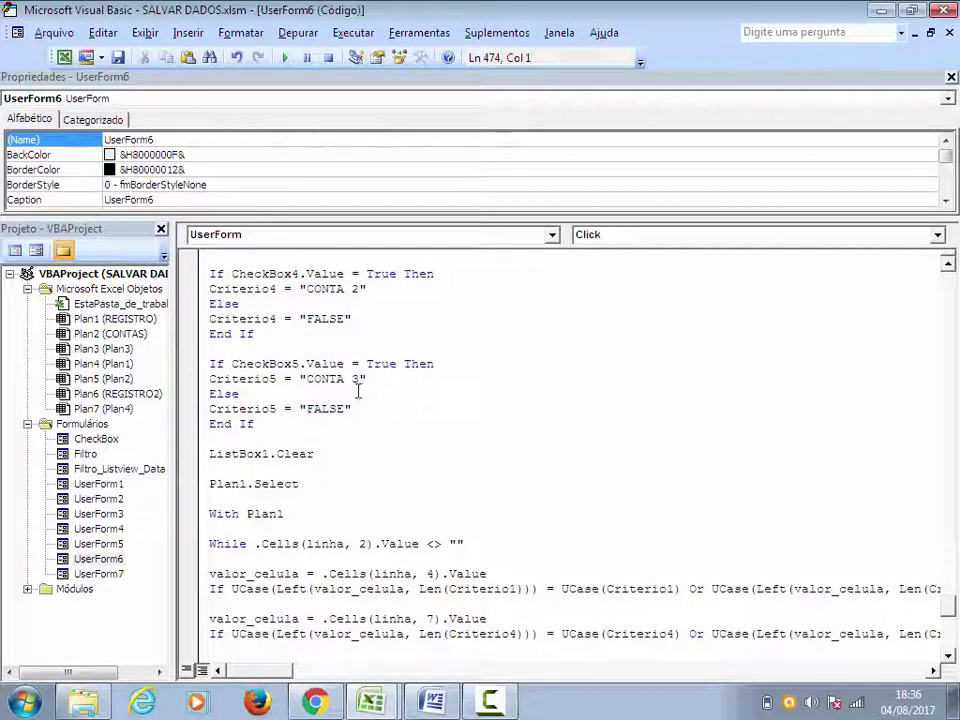
scroll(413, 465, up, 5)
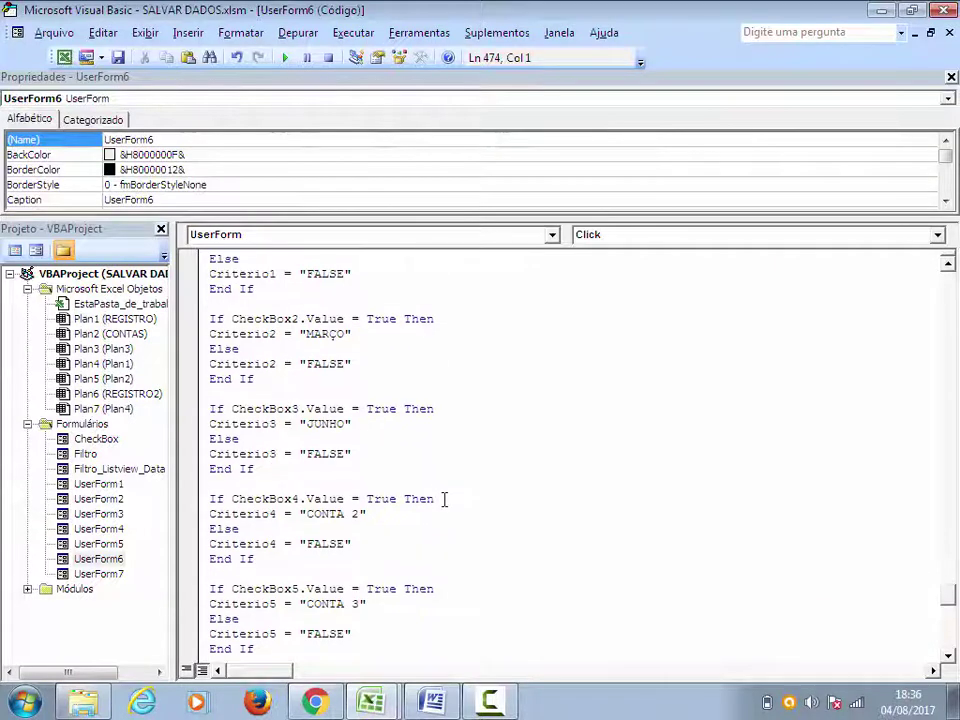
scroll(443, 499, up, 8)
scroll(489, 514, up, 10)
scroll(517, 514, up, 10)
scroll(536, 514, up, 6)
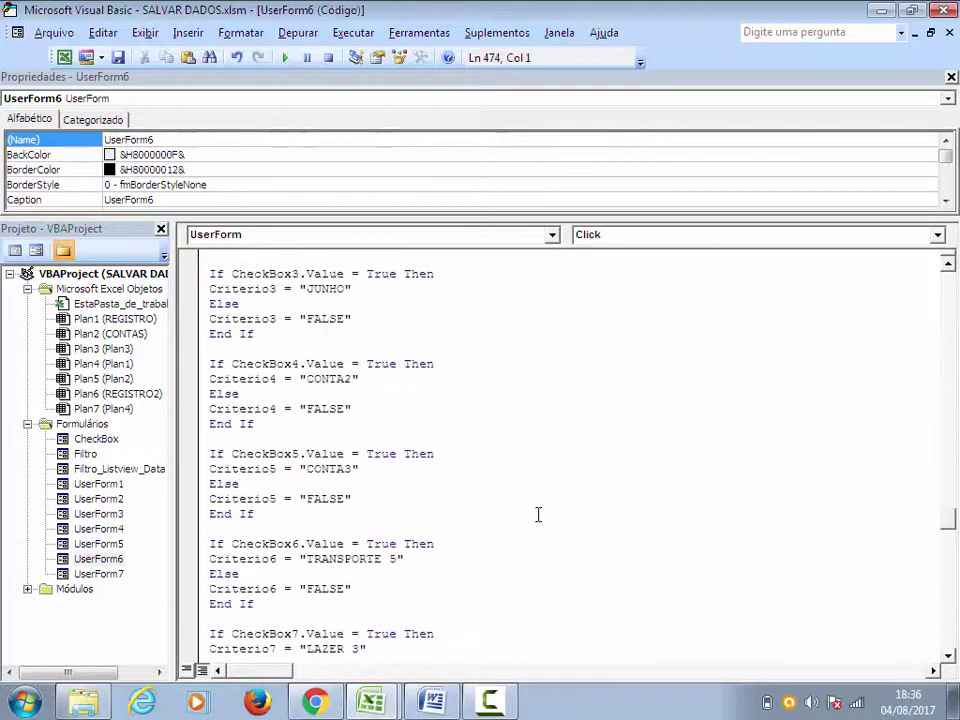
scroll(510, 420, up, 3)
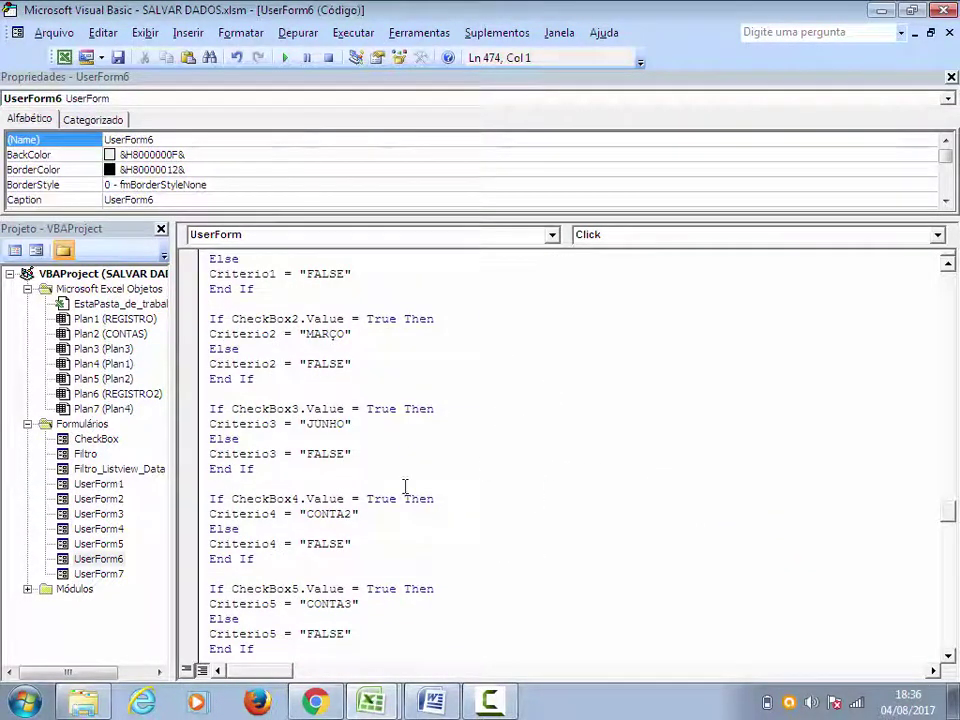
click(352, 517)
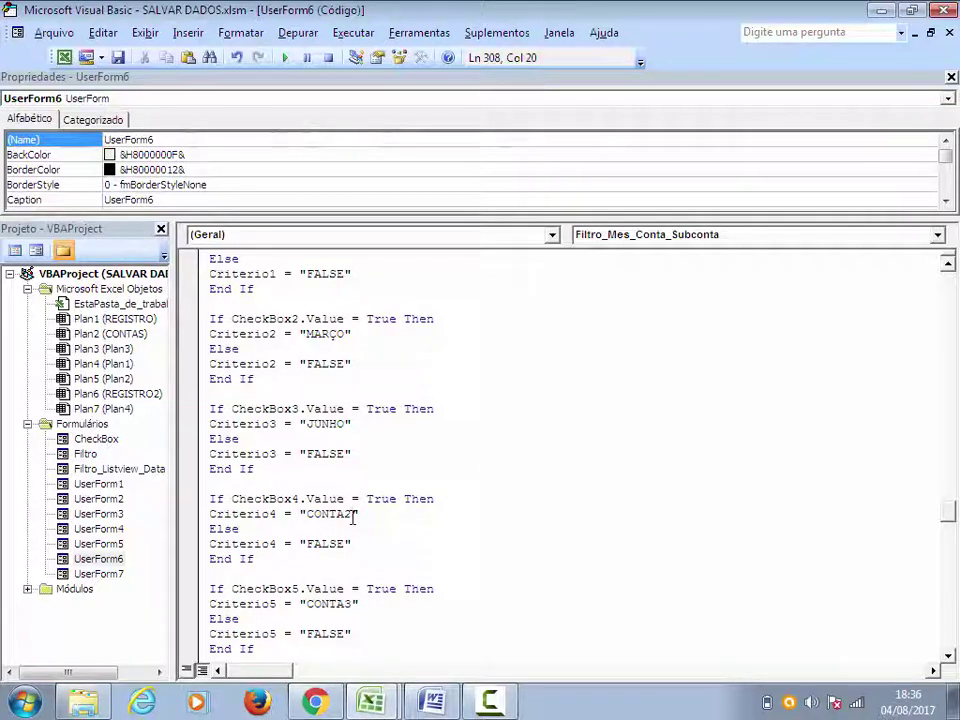
Compare it with how CONTA2 is written in cell G7 of the workbook
click(64, 57)
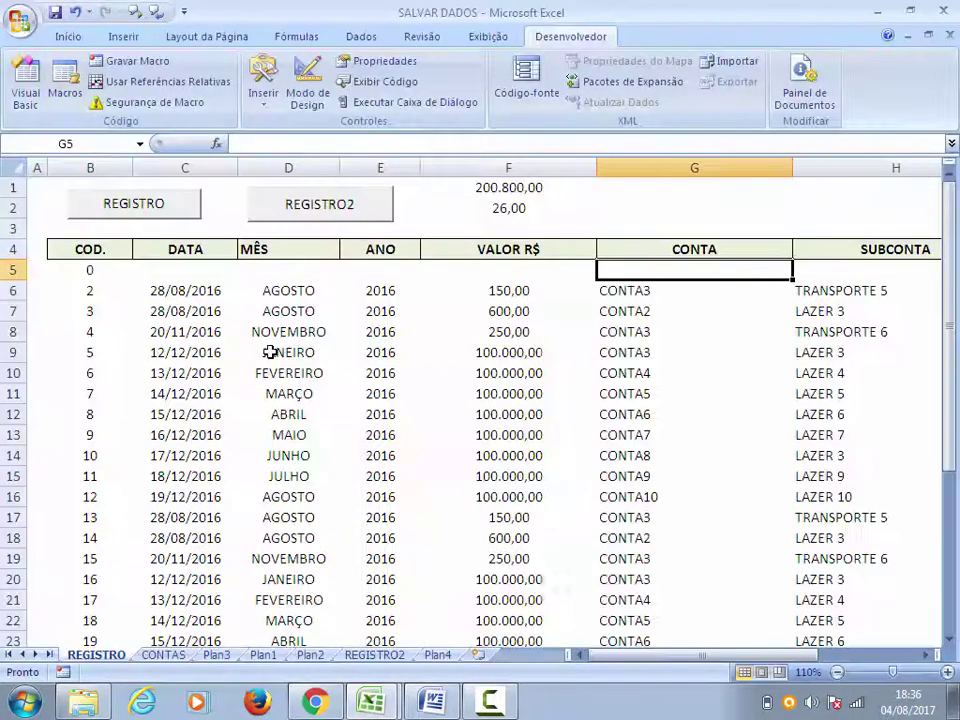
click(645, 311)
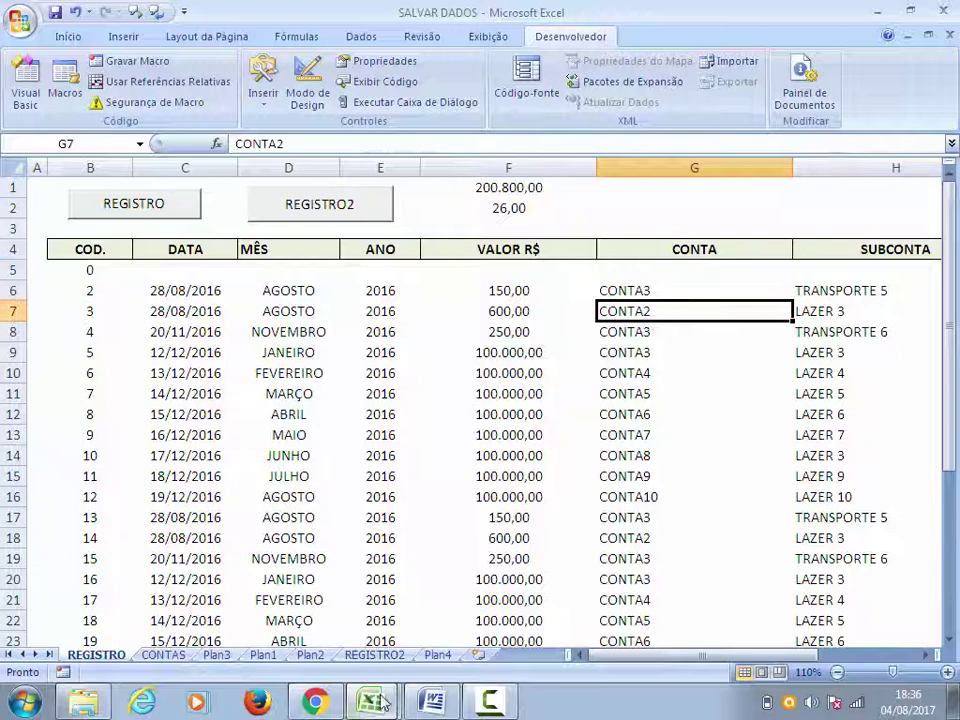
click(399, 662)
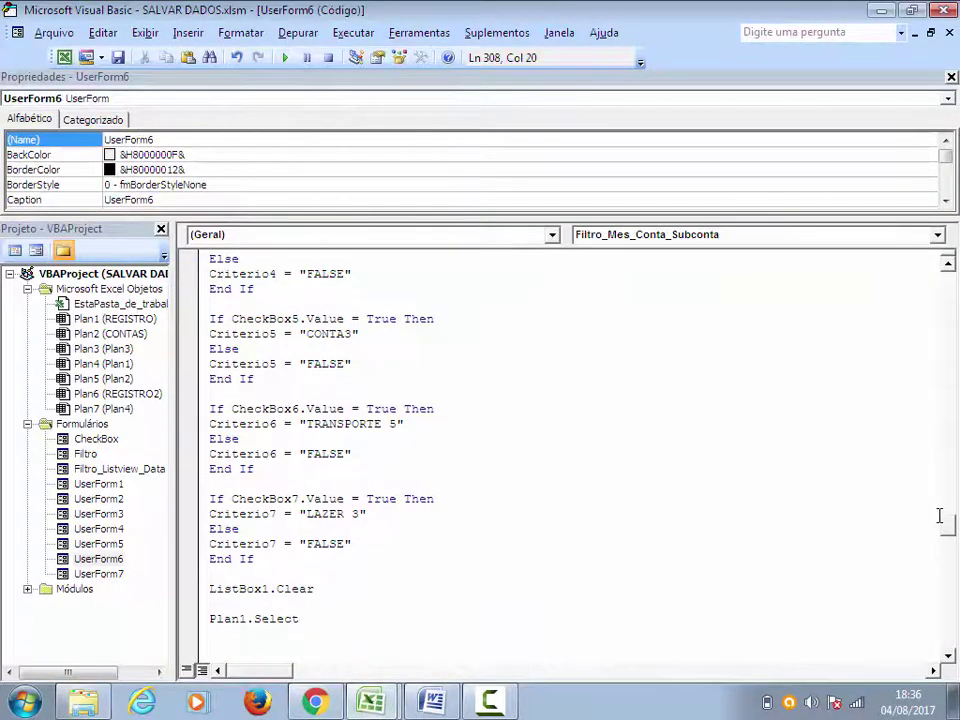
Remove the spaces so the criteria read "CONTA2" and "CONTA3", then reopen the UserForm6 designer
drag(946, 533, 948, 658)
scroll(274, 381, up, 2)
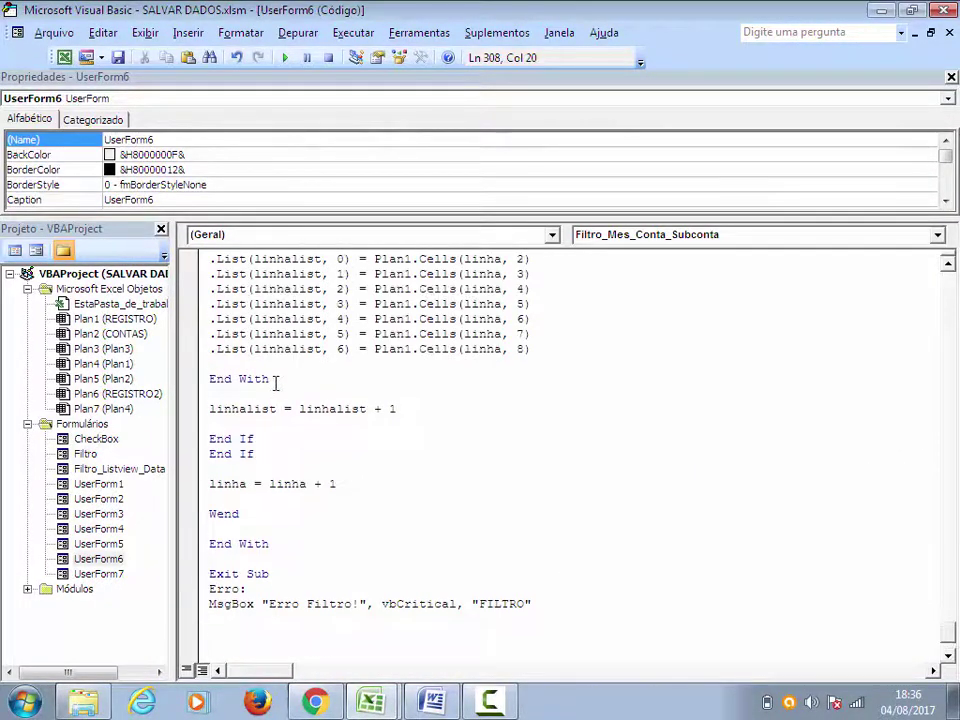
scroll(330, 390, up, 4)
scroll(381, 399, up, 5)
scroll(392, 407, up, 2)
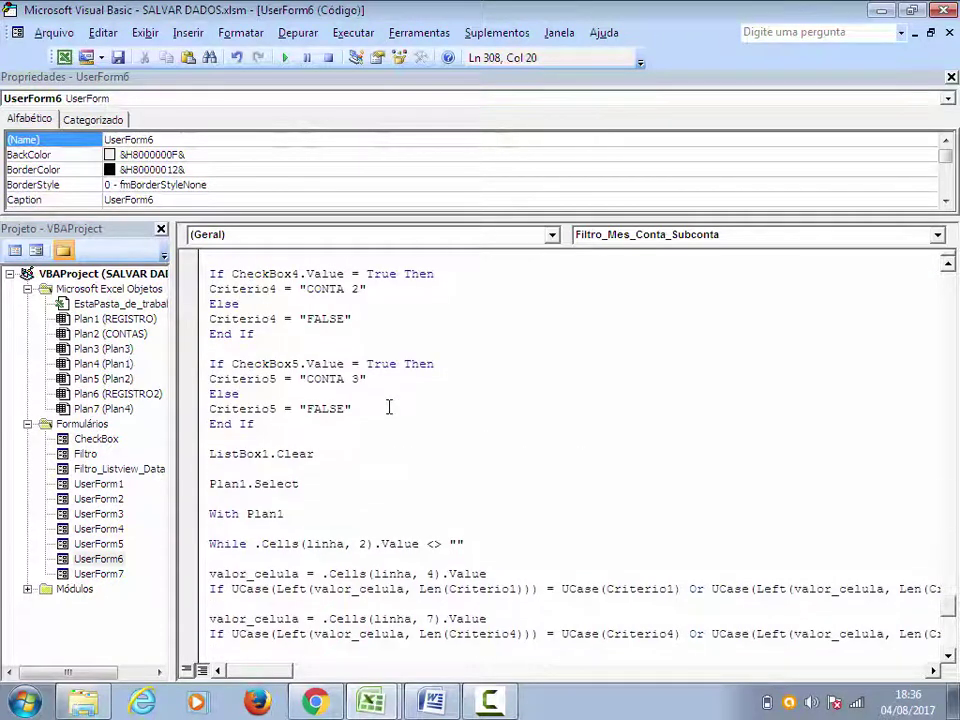
scroll(392, 407, up, 1)
double_click(355, 335)
click(352, 336)
key(BackSpace)
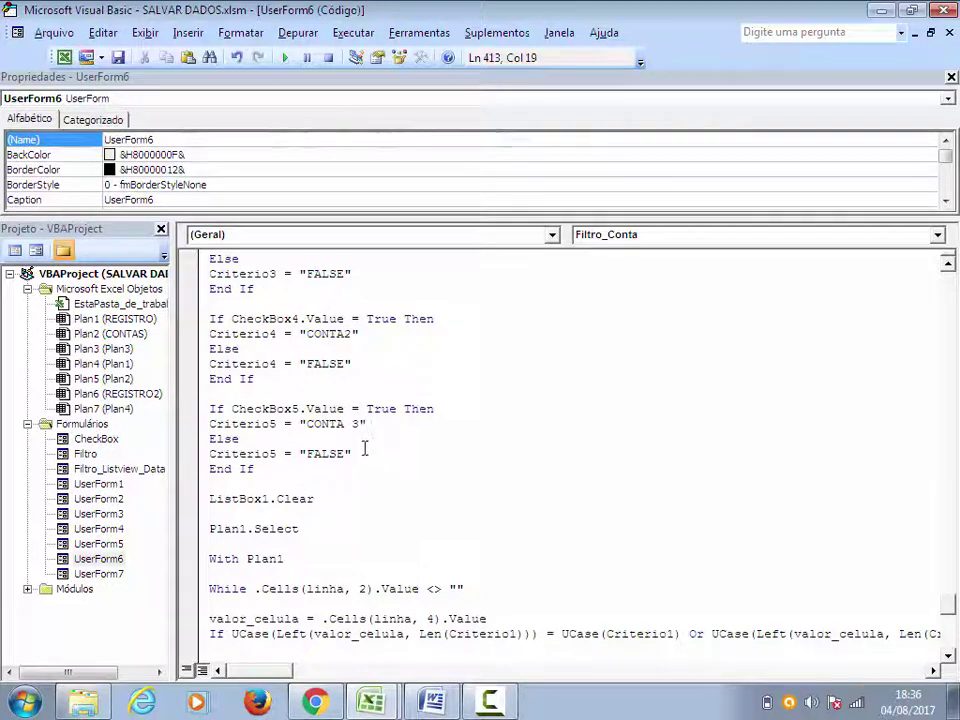
click(355, 425)
key(BackSpace)
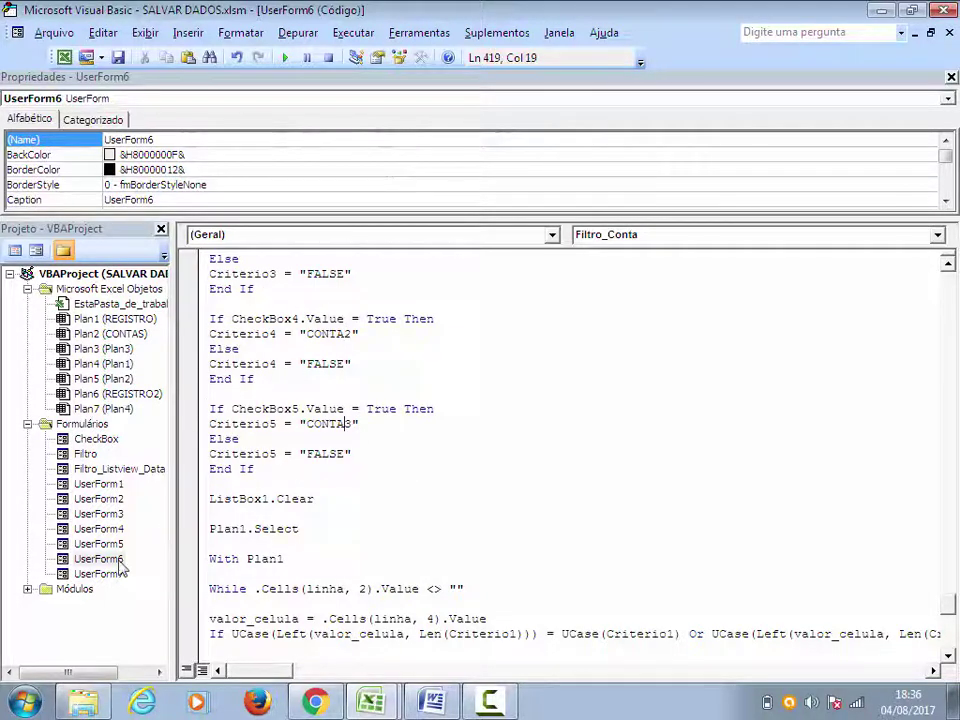
double_click(96, 559)
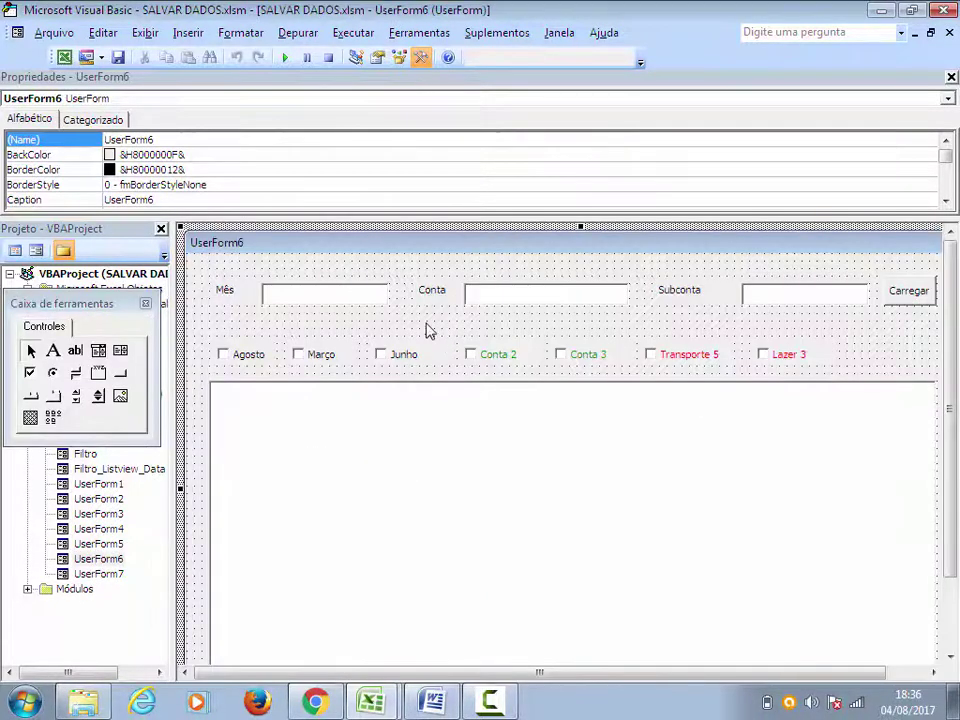
Run UserForm6 and tick Agosto, Conta 3, Conta 2 and Março
click(285, 60)
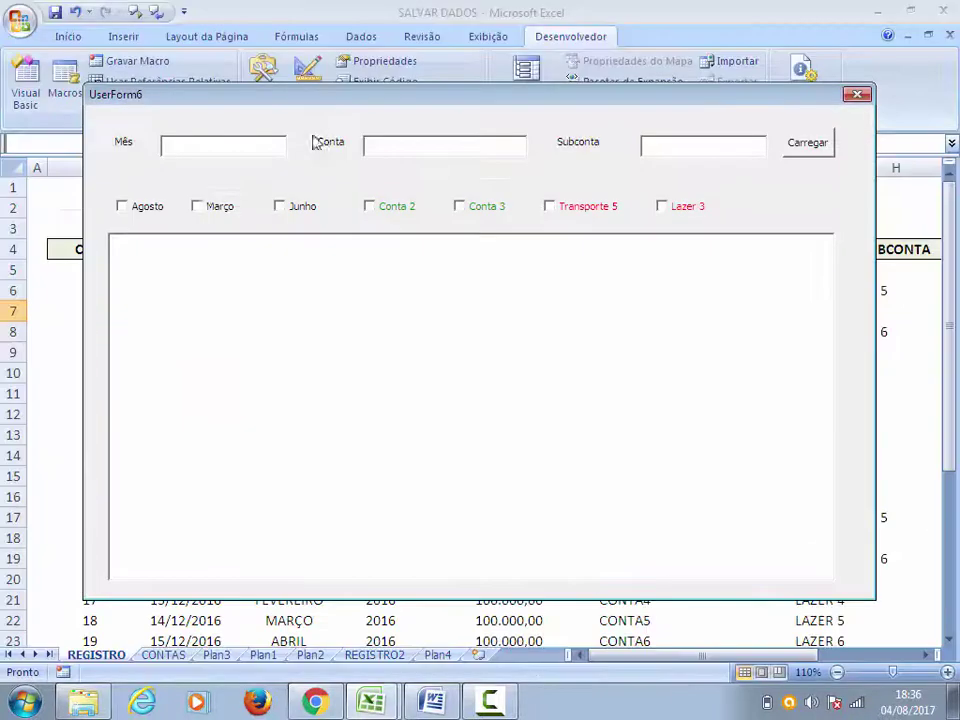
click(133, 208)
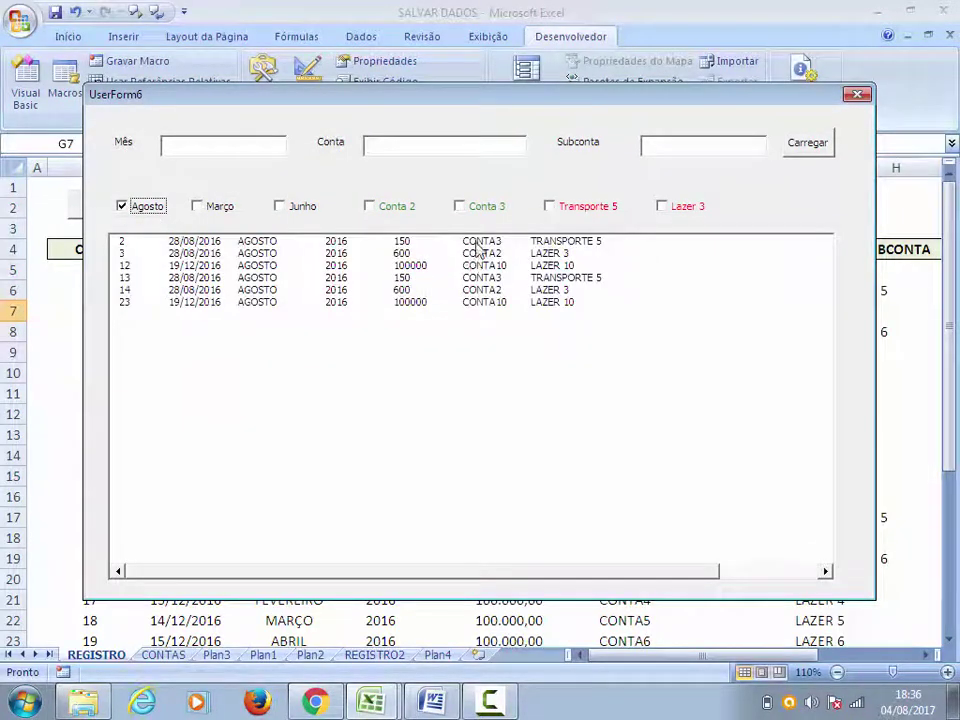
click(475, 213)
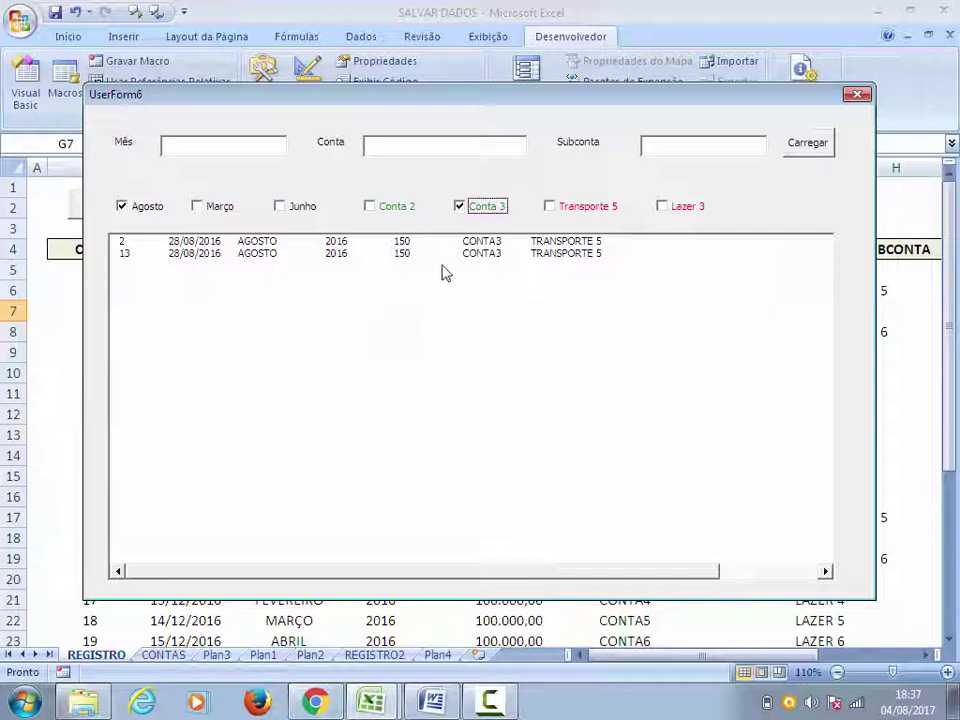
click(386, 207)
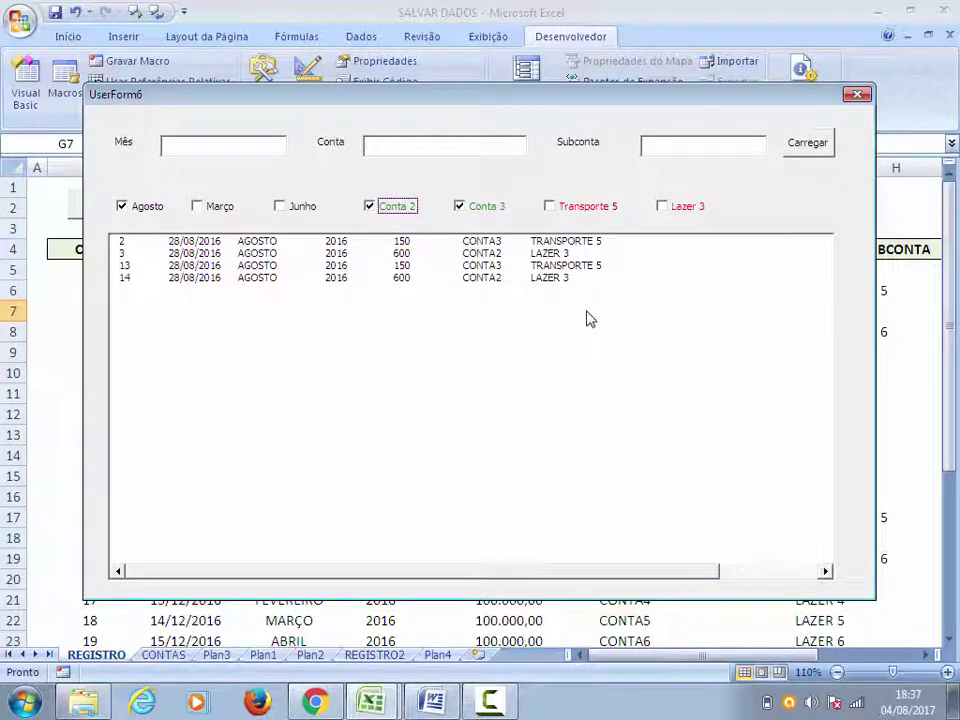
click(213, 208)
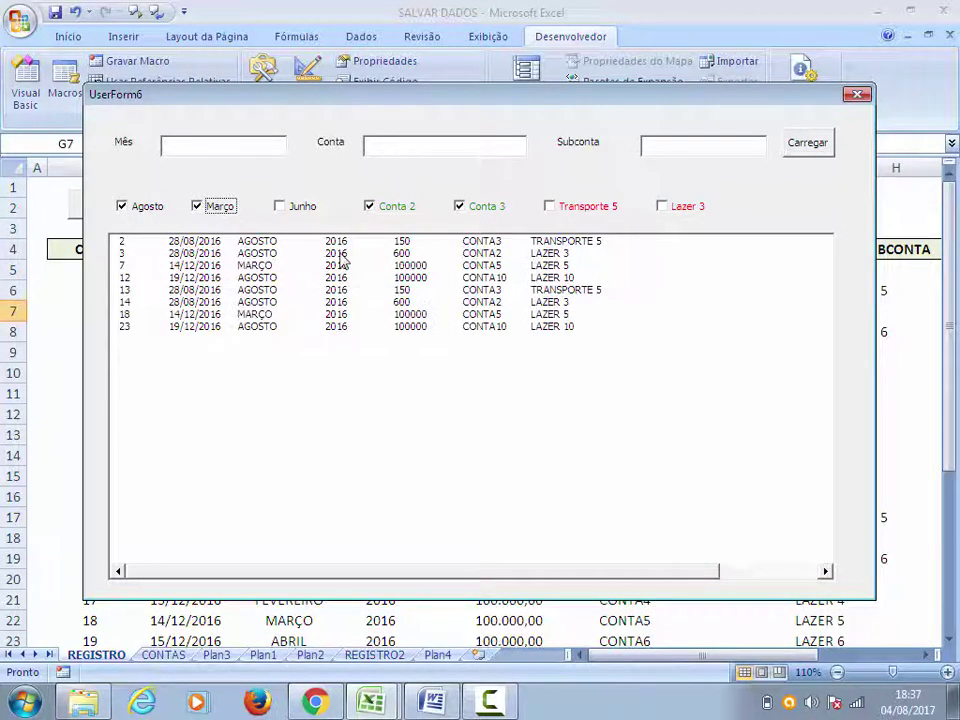
Toggle Conta 2 and Conta 3 off and on and add Junho to check the filtering
click(383, 212)
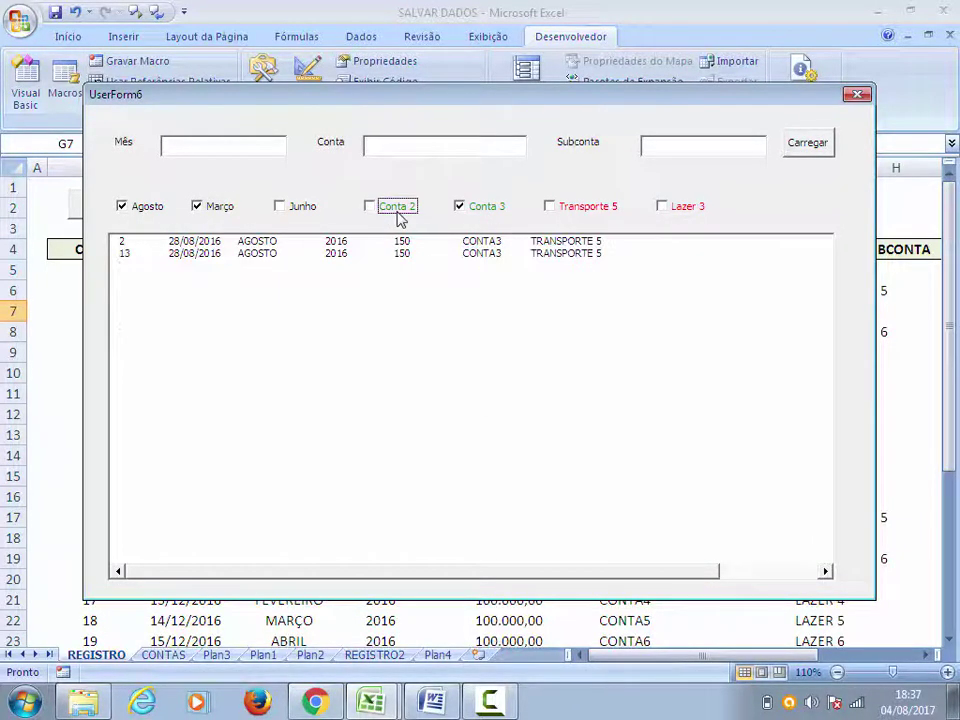
click(468, 211)
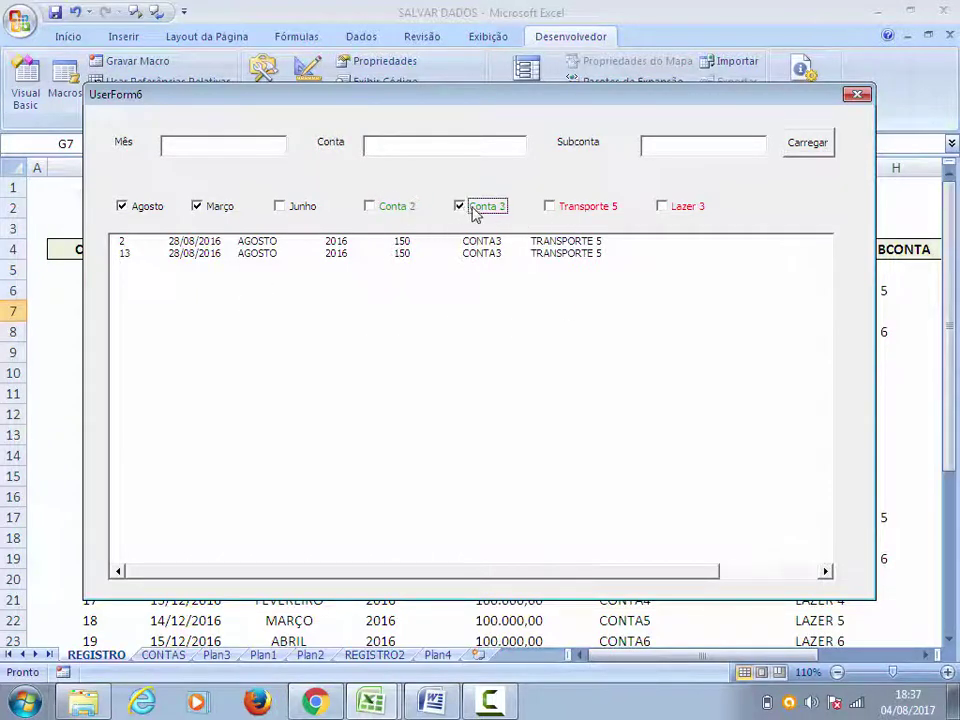
click(467, 212)
click(388, 208)
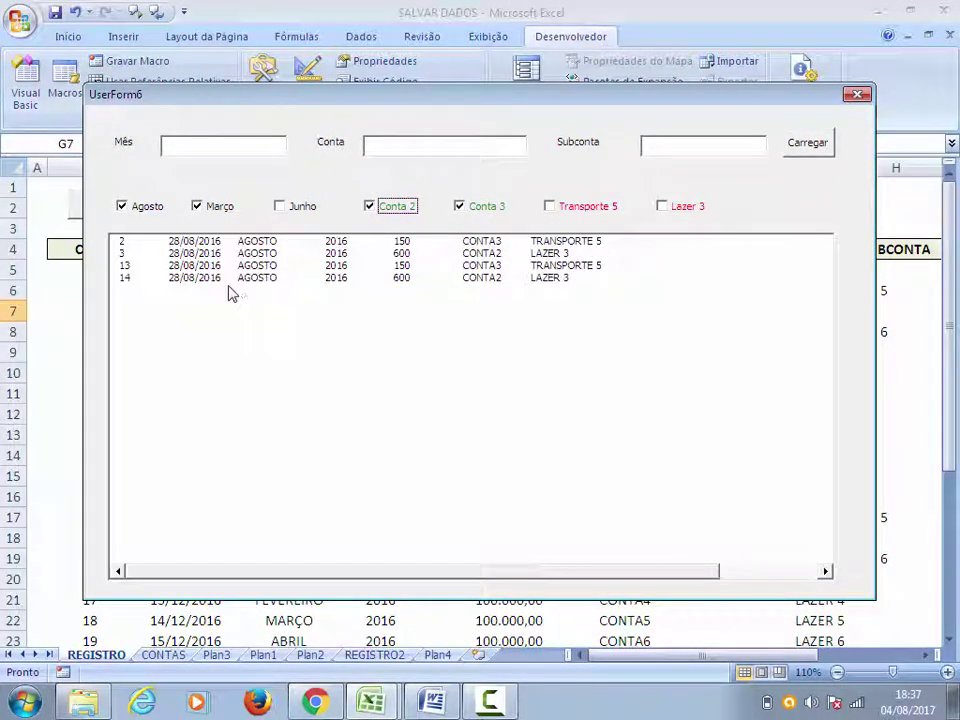
click(300, 207)
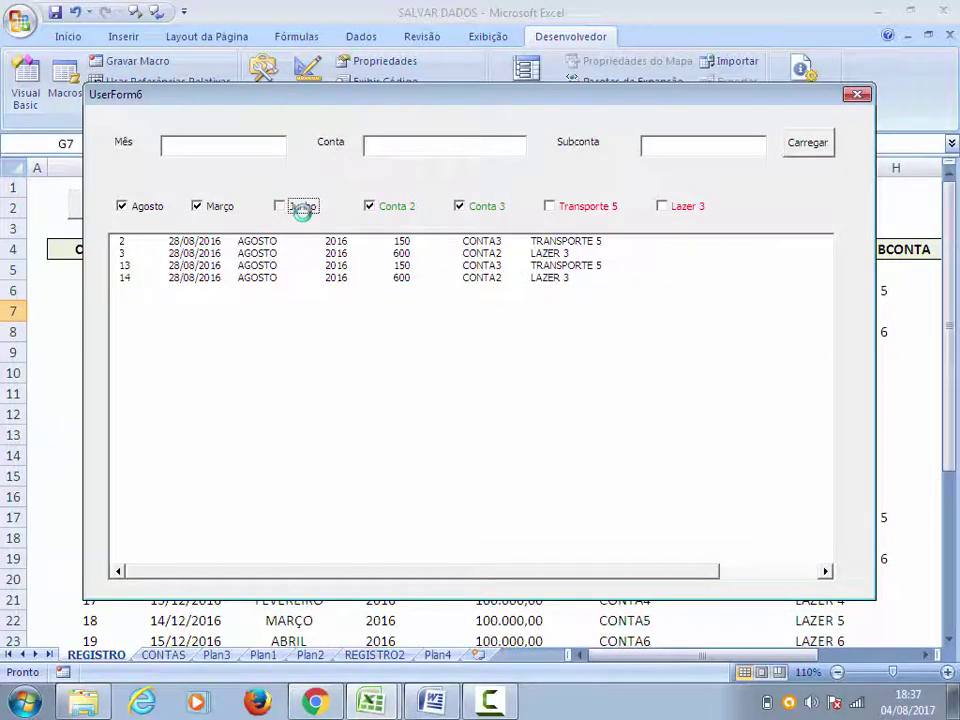
click(377, 210)
click(377, 210)
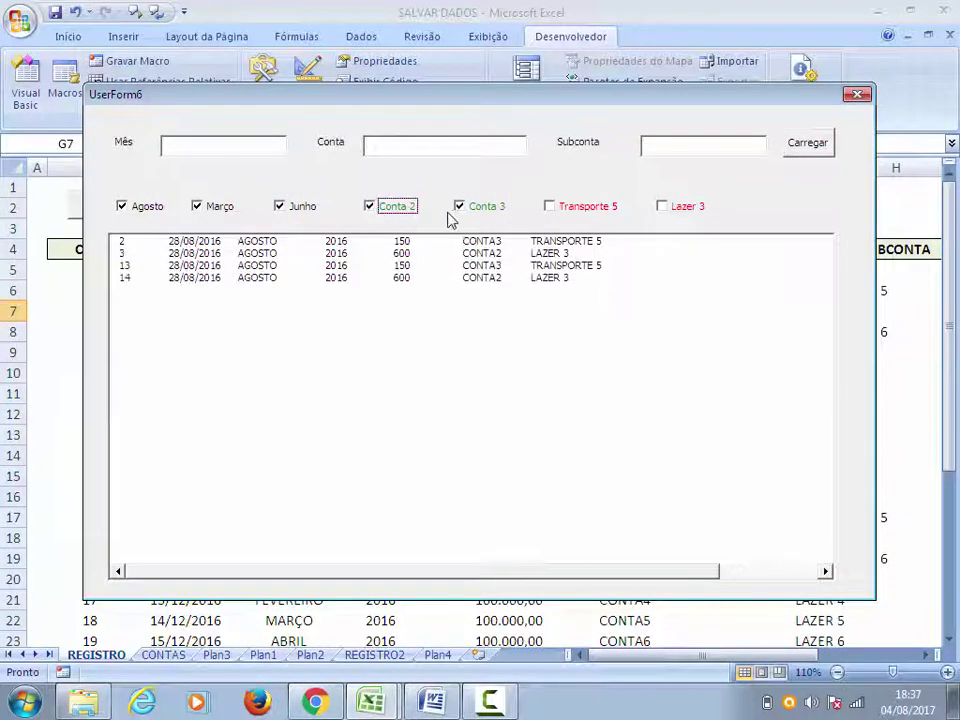
click(460, 210)
click(461, 208)
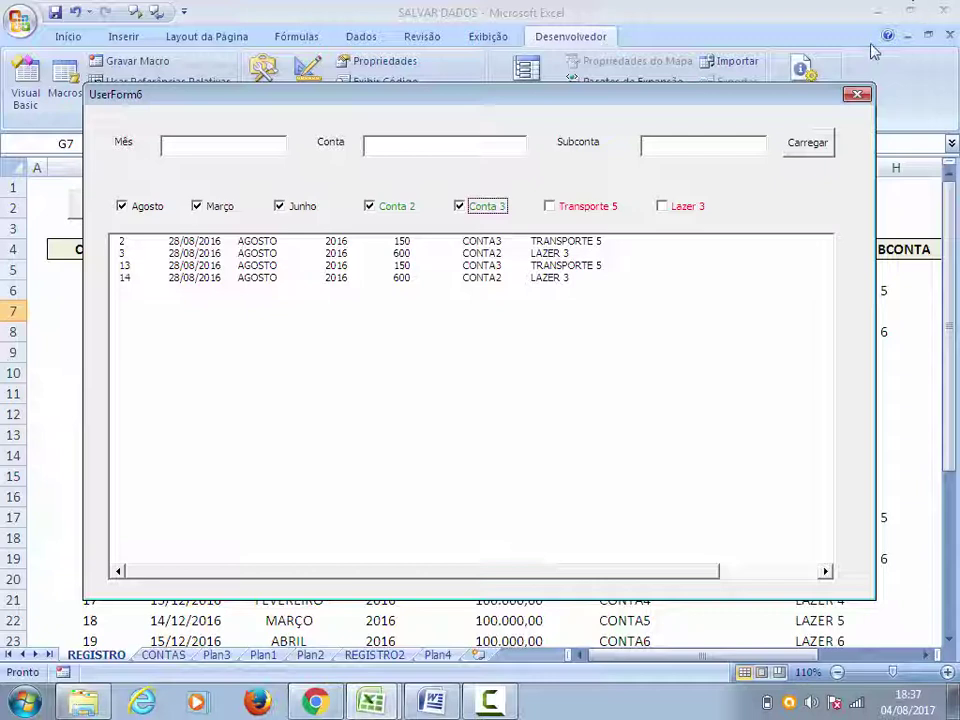
Close the UserForm6 test run and return to the form's code module
click(857, 94)
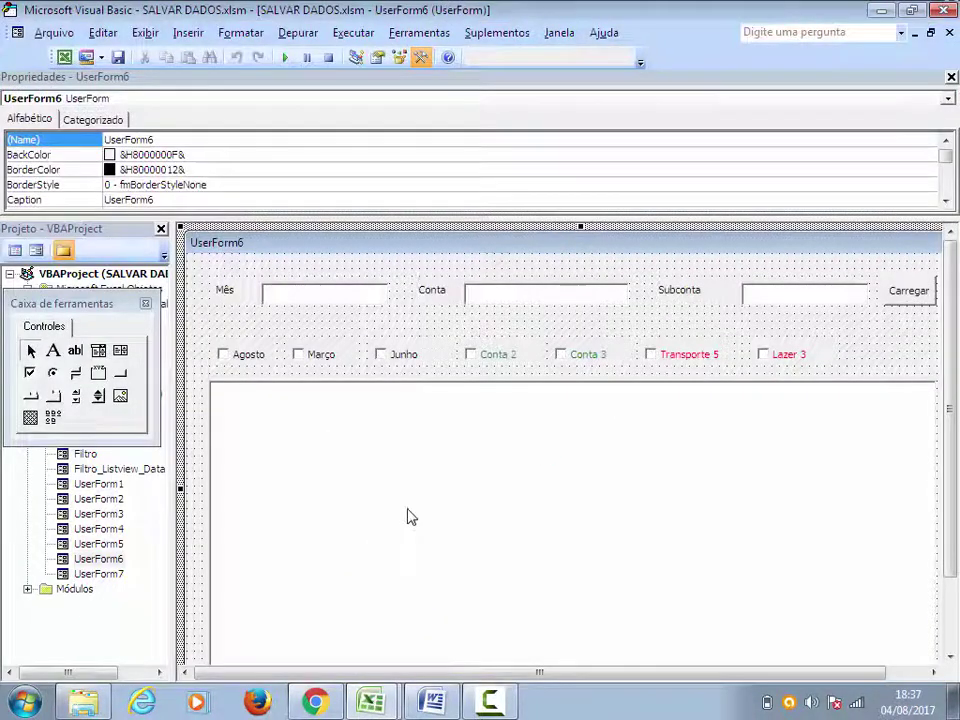
double_click(446, 343)
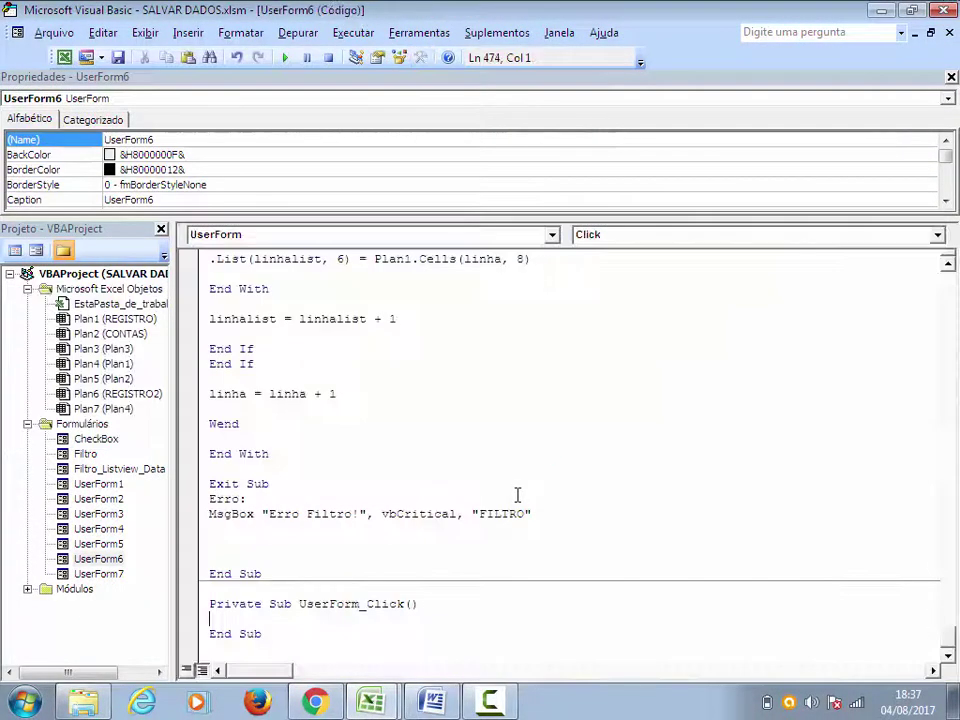
scroll(434, 588, up, 3)
scroll(434, 588, up, 3)
scroll(434, 588, up, 2)
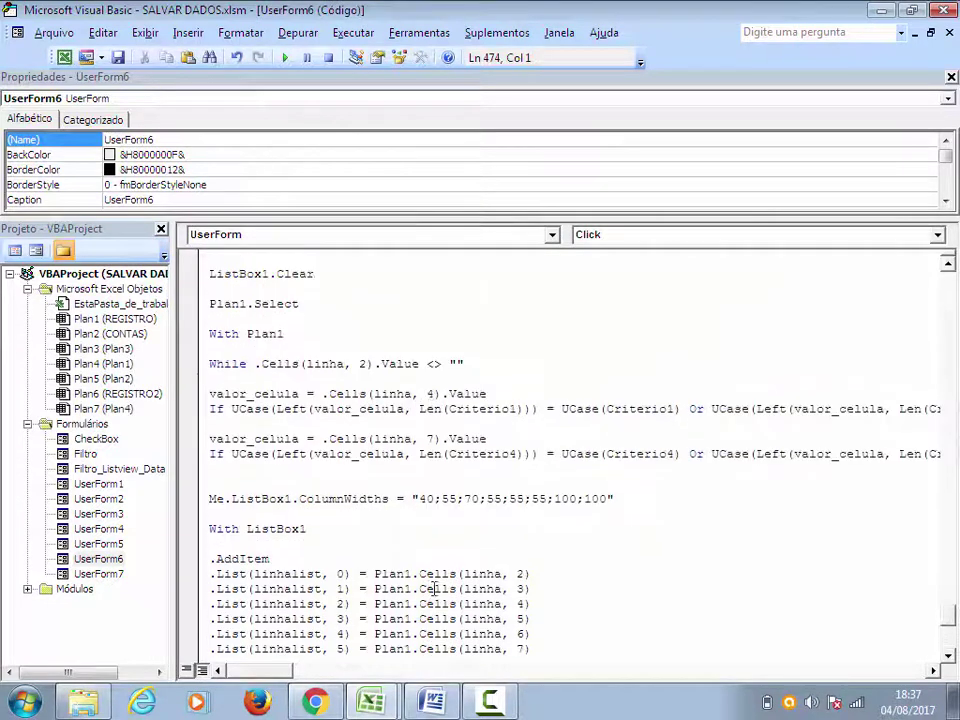
scroll(434, 588, up, 2)
scroll(436, 585, up, 2)
scroll(441, 581, up, 6)
scroll(450, 576, up, 3)
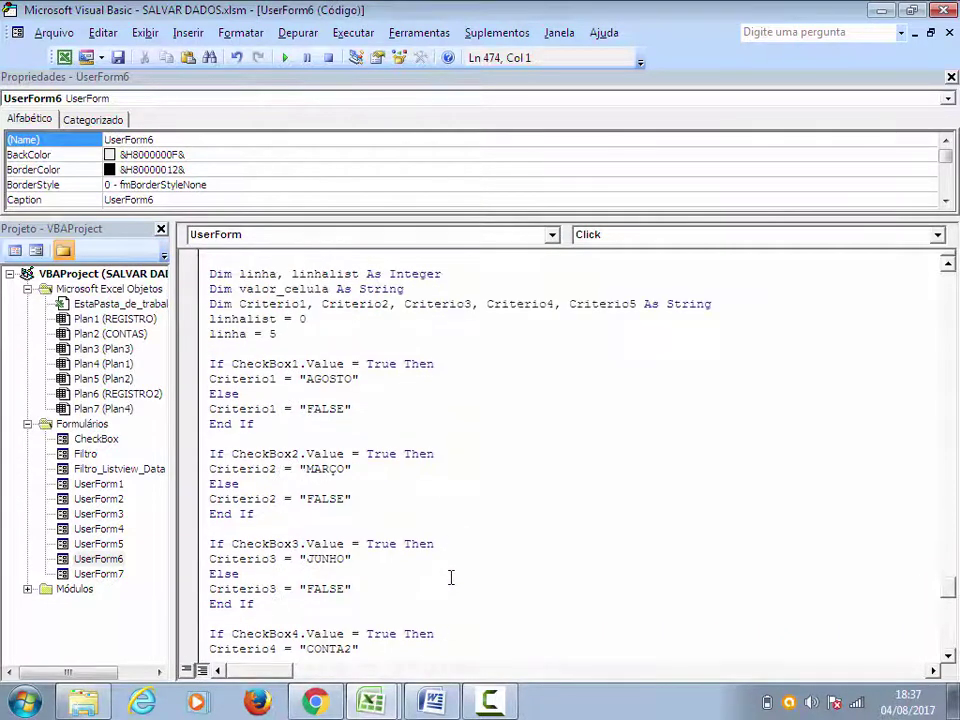
scroll(459, 574, up, 2)
scroll(472, 567, up, 3)
scroll(472, 570, up, 5)
scroll(474, 568, up, 9)
scroll(481, 562, up, 4)
scroll(481, 562, up, 8)
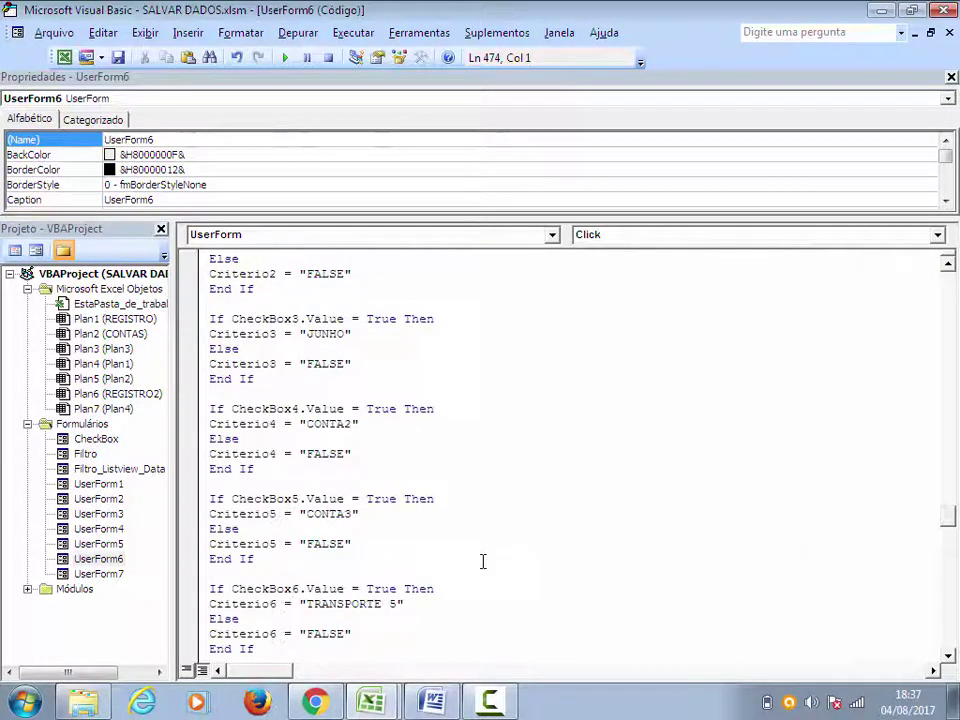
scroll(482, 561, up, 5)
scroll(485, 560, up, 2)
scroll(507, 560, up, 1)
scroll(508, 560, up, 7)
scroll(510, 558, up, 5)
scroll(513, 553, up, 9)
scroll(513, 553, up, 7)
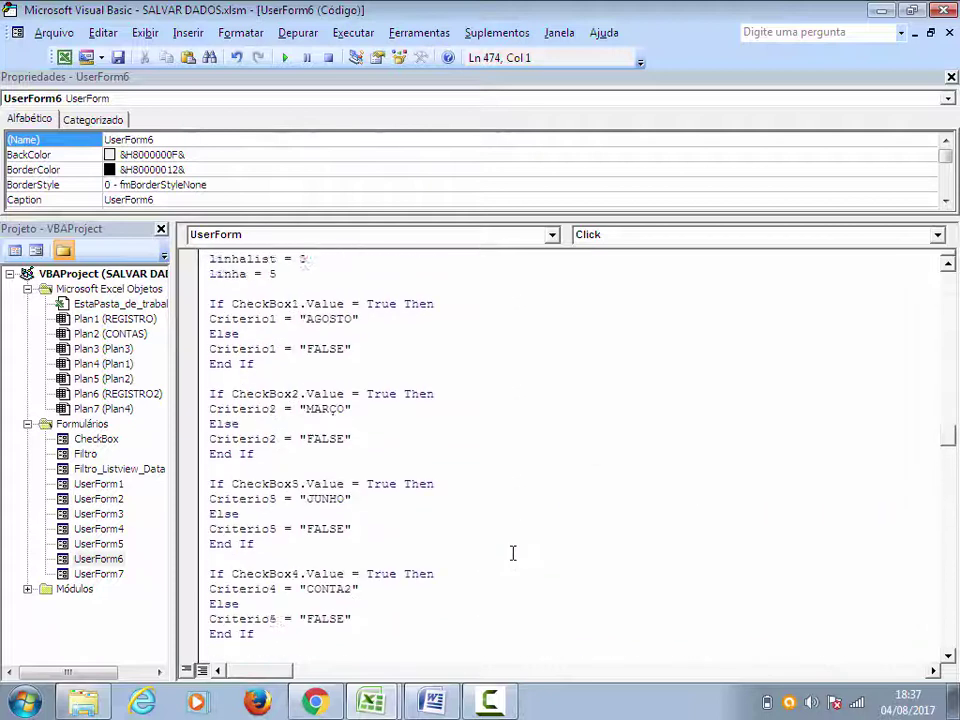
scroll(513, 553, up, 4)
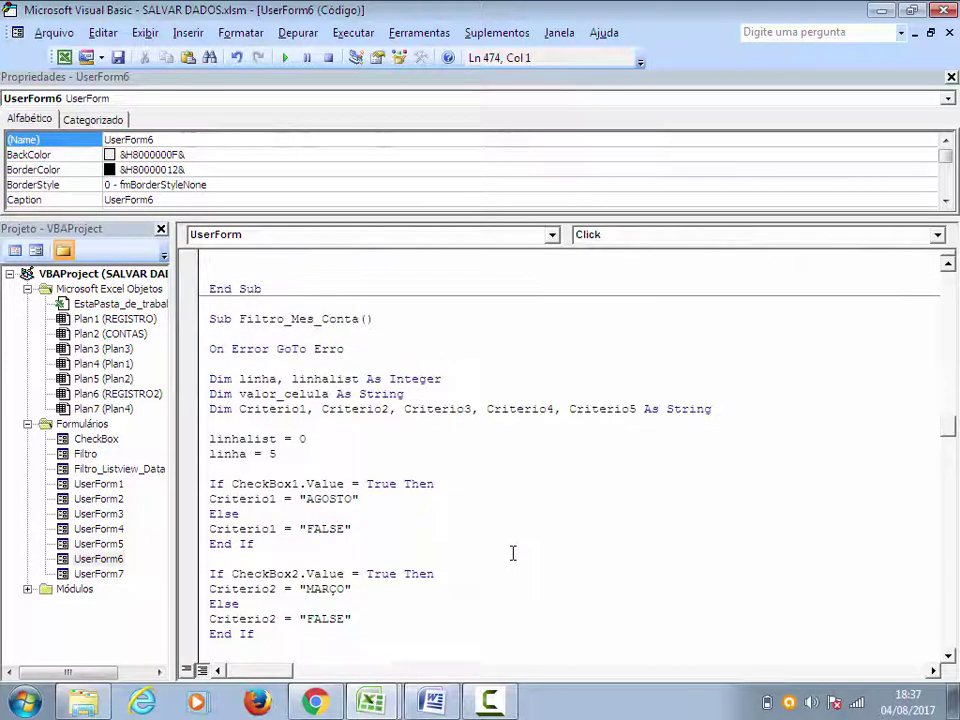
Cut the whole Filtro_Mes_Conta procedure out of the module
click(203, 320)
key(shift+Down)
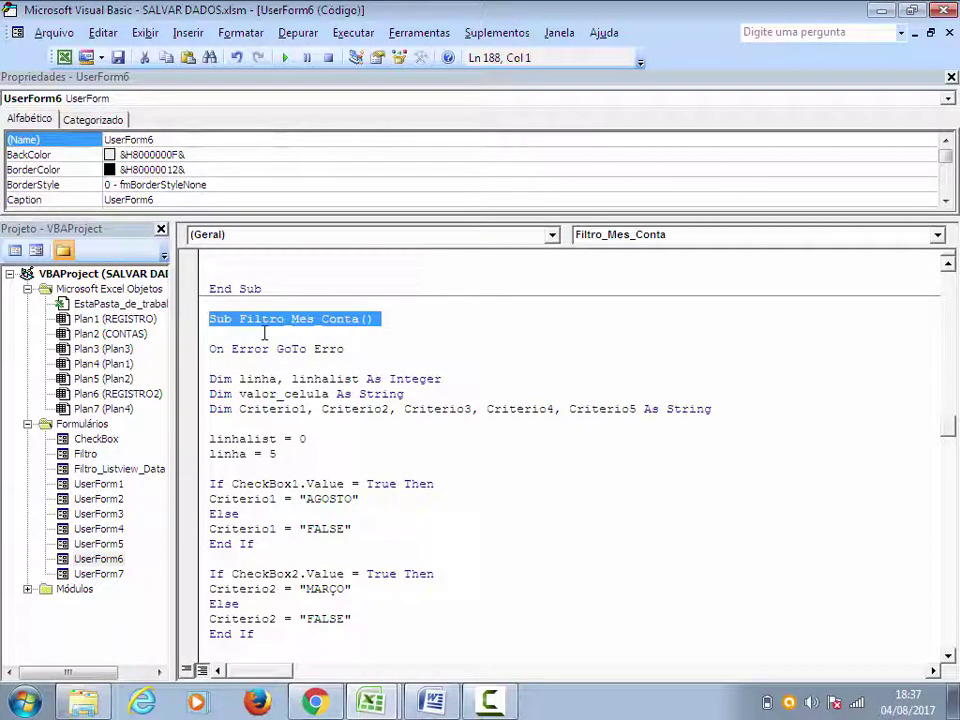
key(shift+Down)
key(shift+Down)
key(shift+Down)
key(shift+Down)
key(shift+Down)
key(shift+Down)
key(shift+Down)
key(shift+Down)
key(shift+Down)
key(shift+Down)
key(shift+Down)
key(shift+Down)
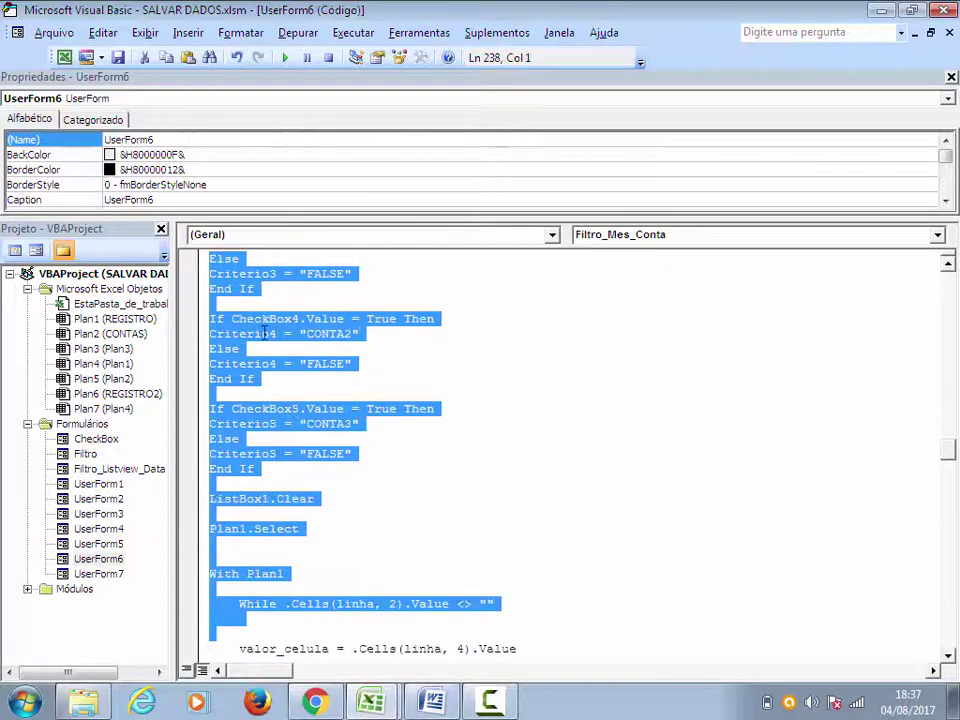
key(shift+Down)
key(shift+Down)
key(shift+Down)
key(shift+Down)
key(shift+Down)
key(shift+Down)
key(shift+Down)
key(shift+Down)
key(shift+Down)
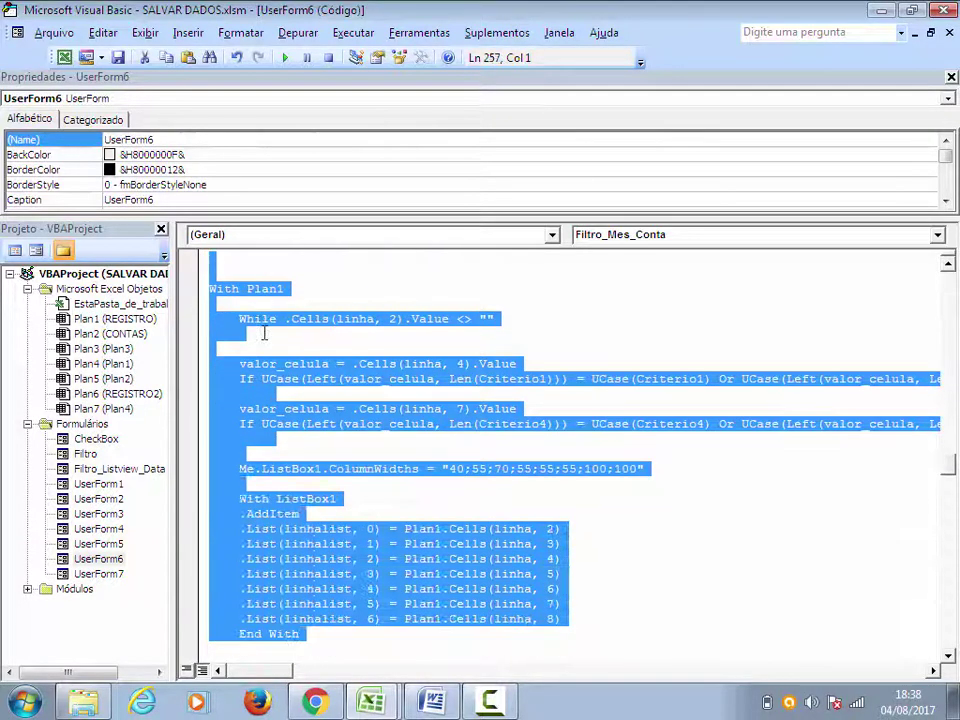
key(shift+Down)
key(shift+Down)
key(shift+Down)
key(shift+Down)
key(shift+Down)
key(shift+Down)
key(shift+Down)
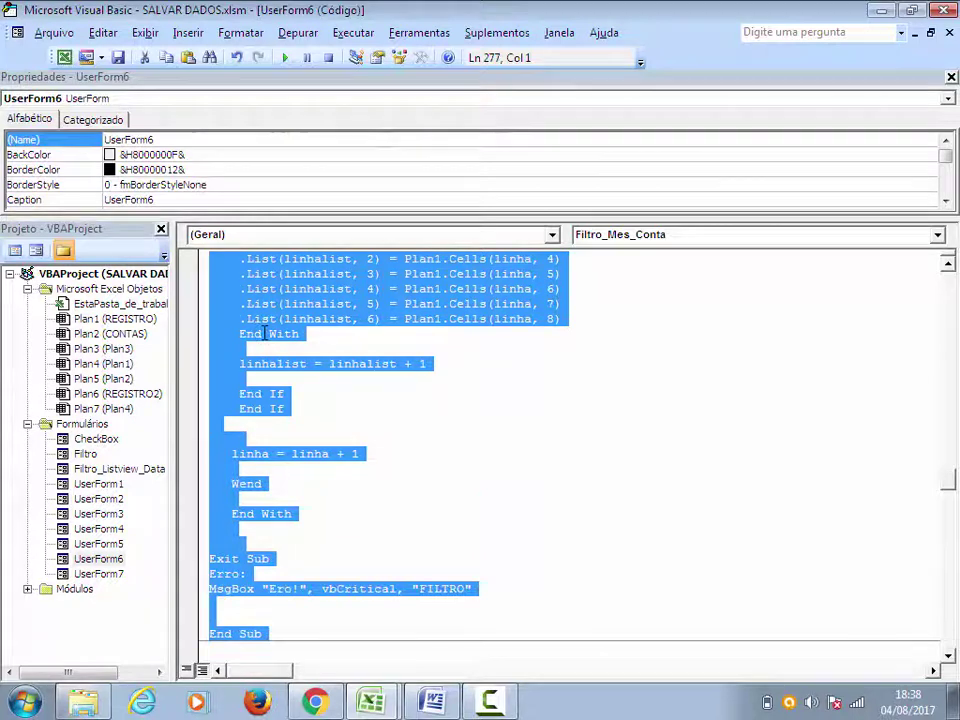
key(ctrl+x)
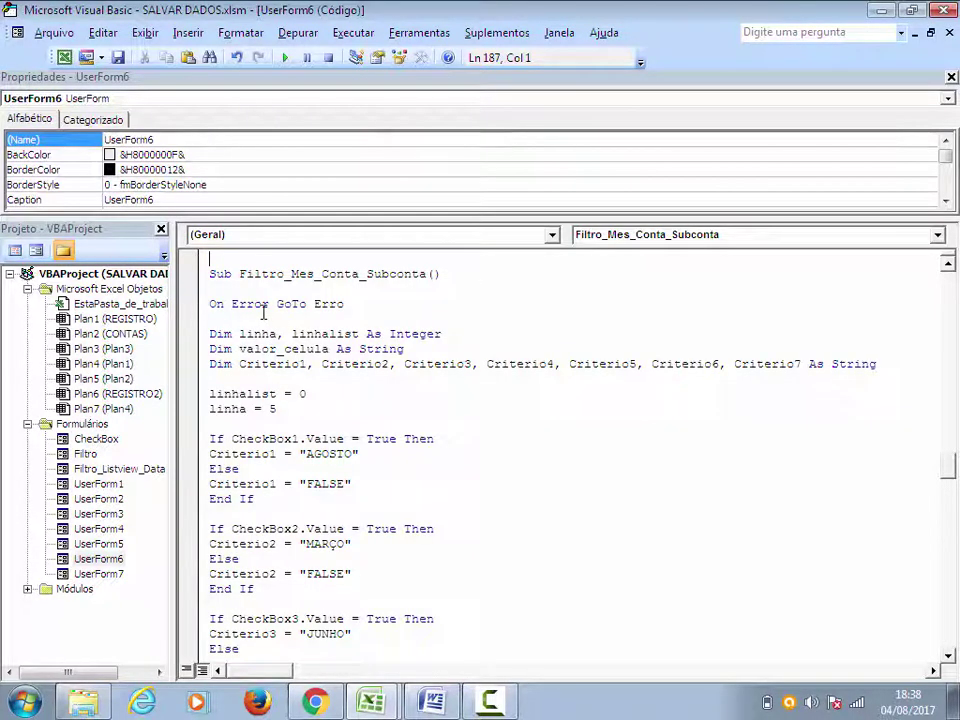
Select Filtro_Conta's body from On Error GoTo Erro down to just before End Sub
drag(950, 467, 865, 619)
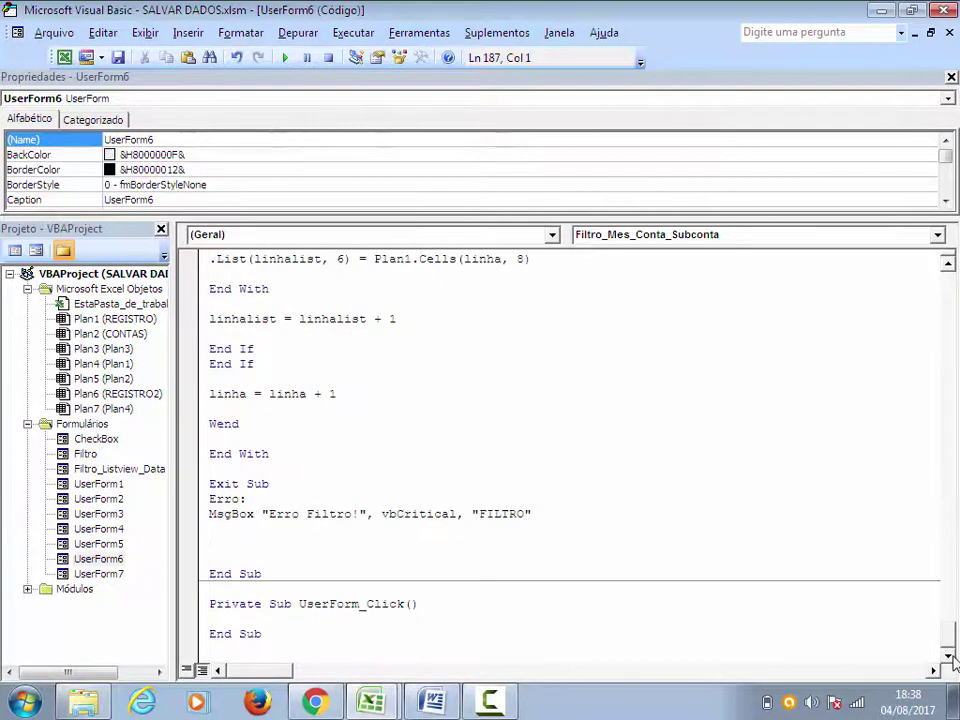
scroll(294, 609, up, 3)
scroll(330, 560, up, 8)
scroll(343, 529, up, 3)
scroll(353, 526, up, 7)
scroll(384, 516, up, 3)
scroll(193, 417, up, 1)
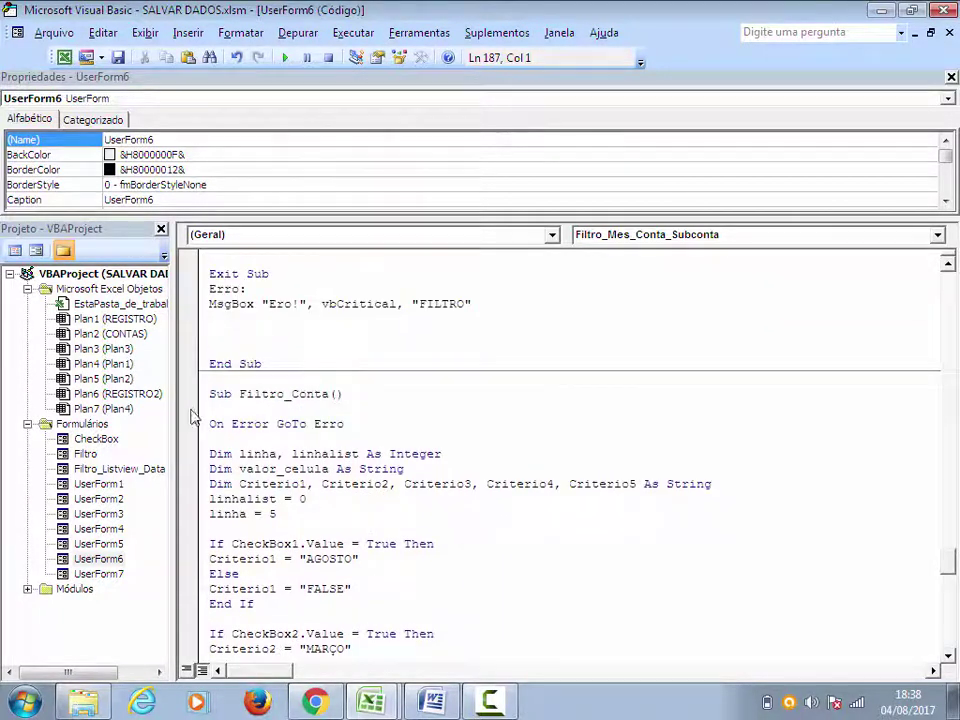
click(212, 424)
key(shift+Down)
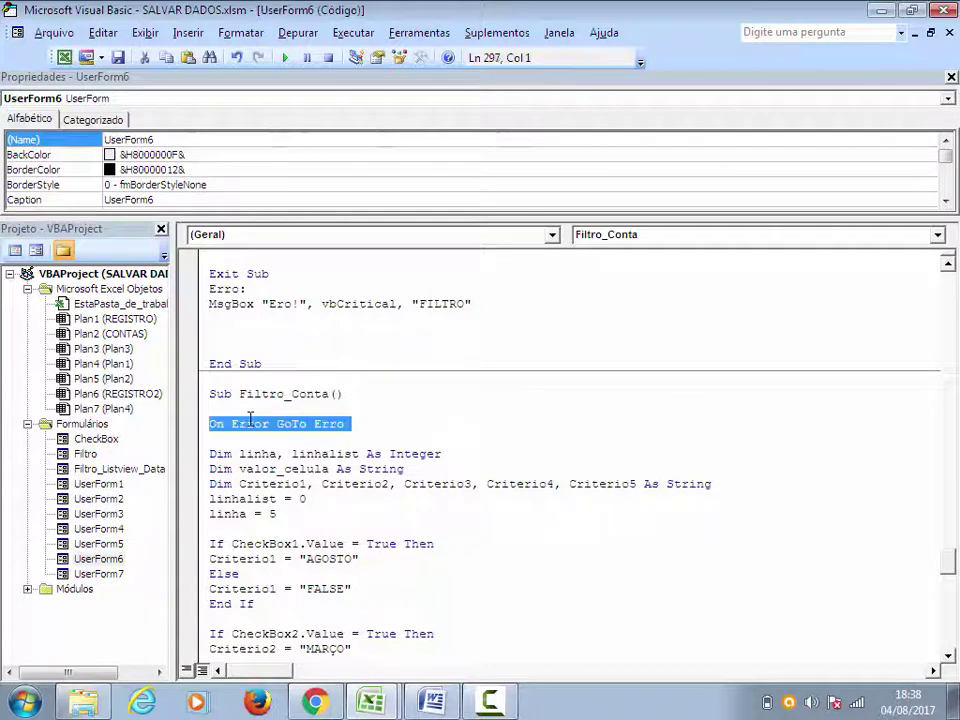
key(shift+Down)
key(shift+Down)
key(shift+Down)
key(shift+Down)
key(shift+Down)
key(shift+Down)
key(shift+Down)
key(shift+Down)
key(shift+Down)
key(shift+Down)
key(shift+Down)
key(shift+Down)
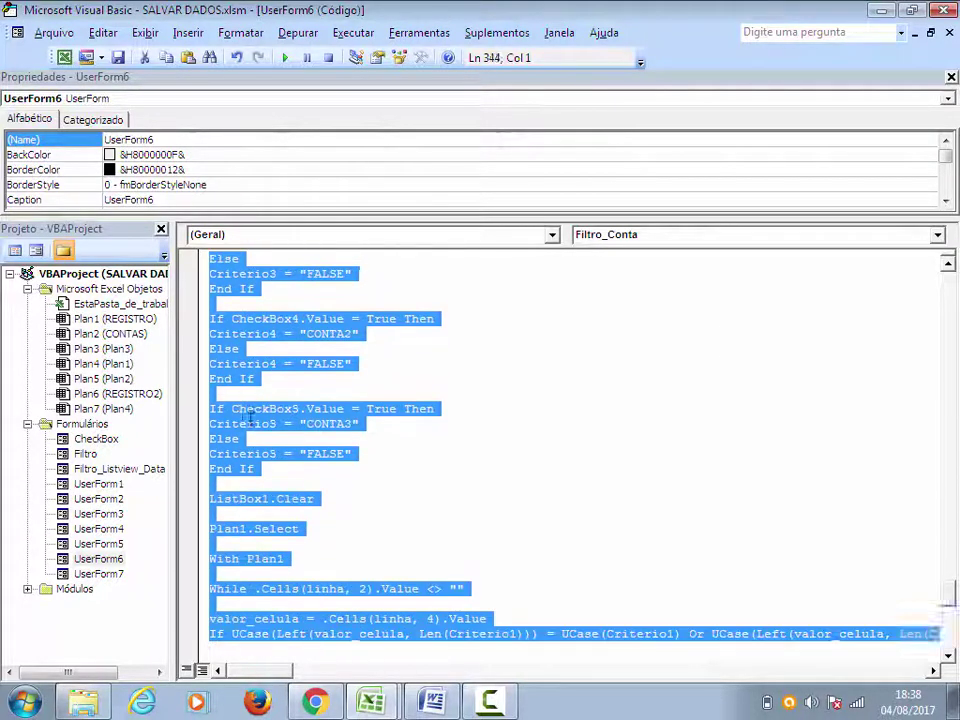
key(shift+Down)
key(shift+Down)
key(shift+Down)
key(shift+Down)
key(shift+Down)
key(shift+Down)
key(shift+Down)
key(shift+Down)
key(shift+Down)
key(shift+Down)
key(shift+Down)
key(shift+Down)
key(shift+Up)
key(shift+Up)
key(shift+Up)
key(shift+Up)
key(shift+Up)
key(shift+Up)
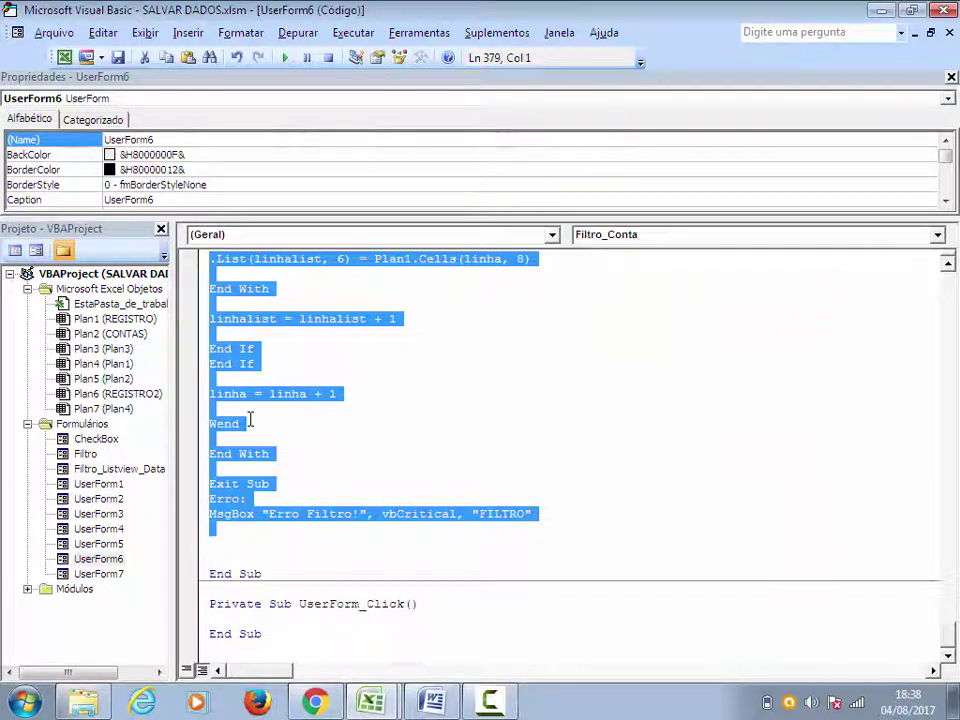
Replace the empty UserForm_Click stub with a new Sub Filtro_Subconta header
drag(211, 604, 310, 637)
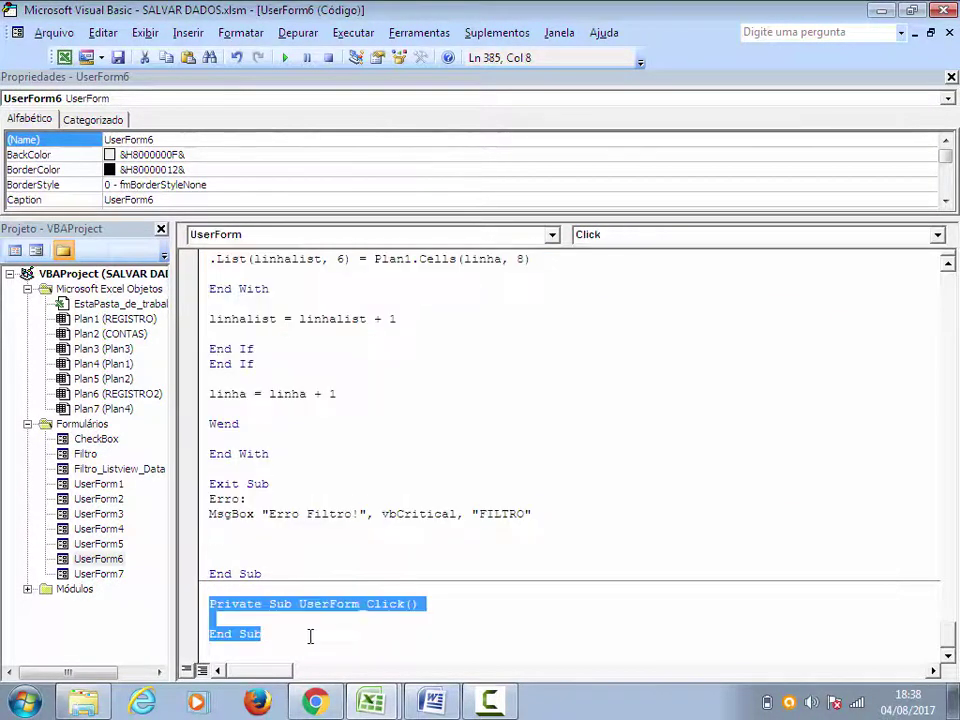
key(Delete)
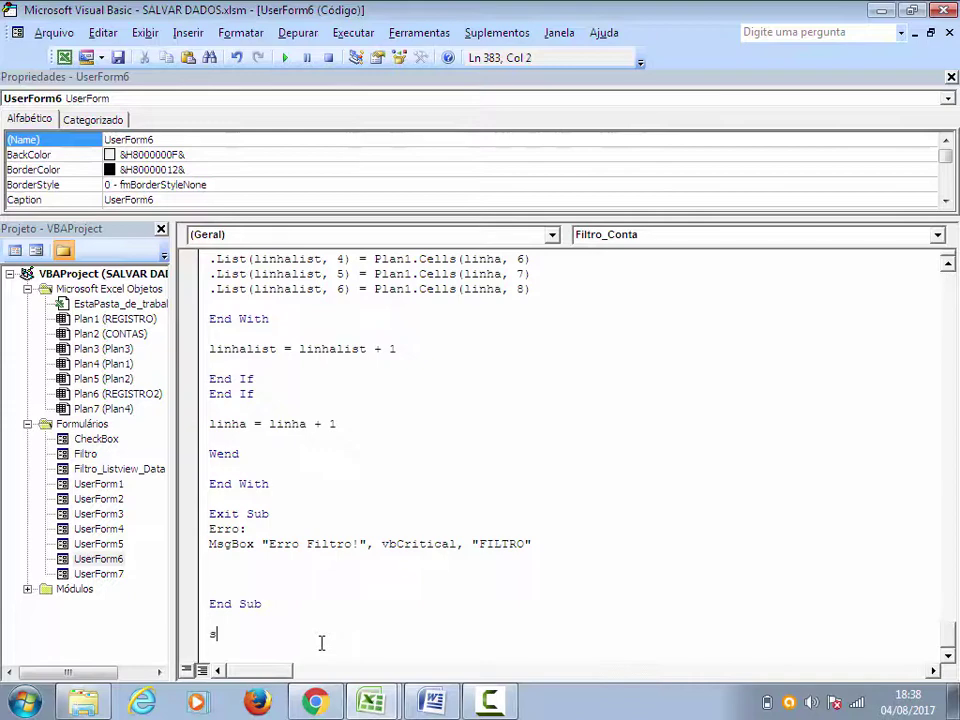
text(UB)
key(BackSpace)
key(BackSpace)
key(BackSpace)
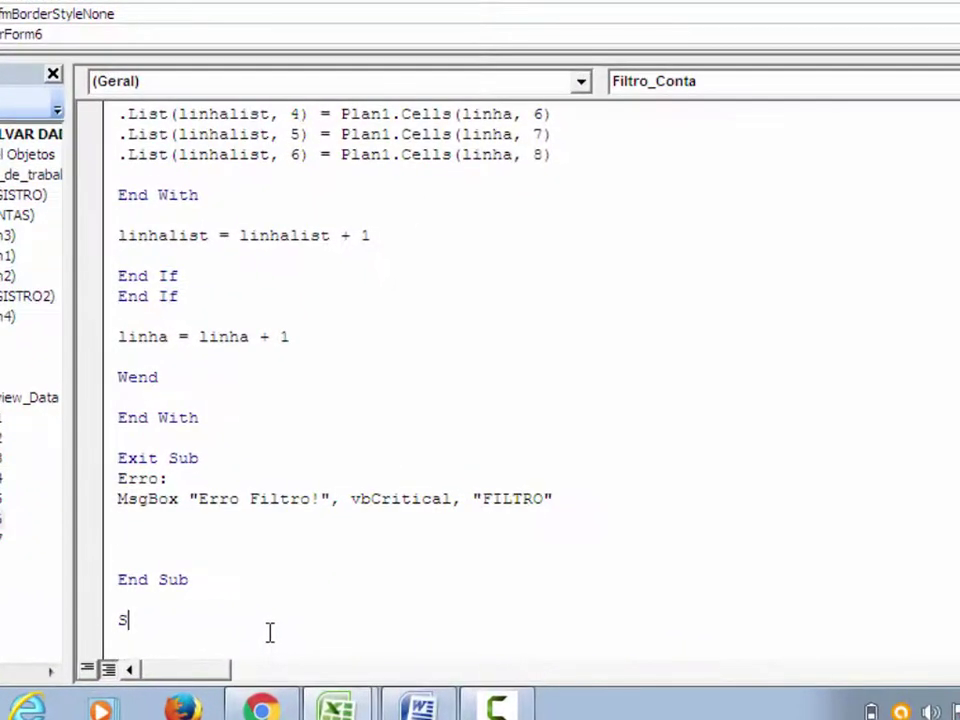
text(ub Filtro_S)
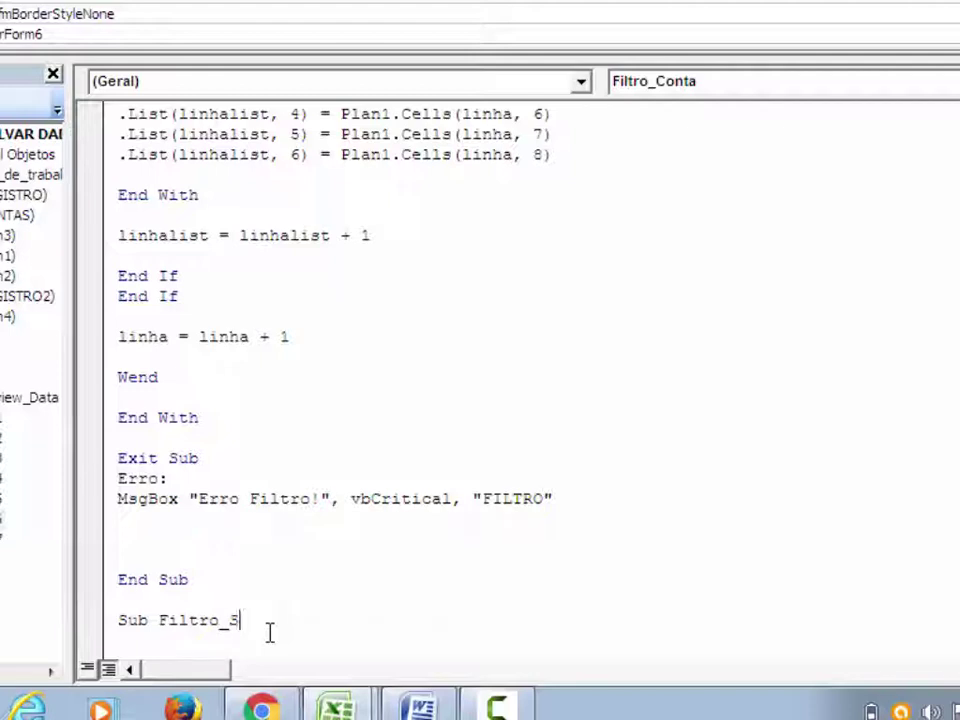
text(ubconta)
key(Return)
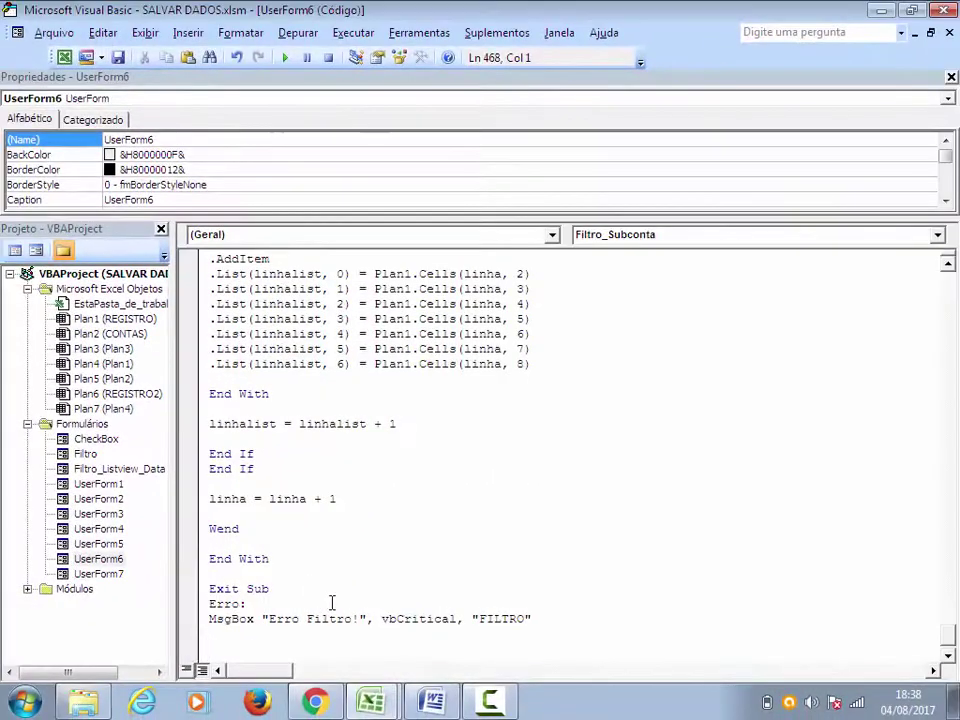
Add Criterio6 and Criterio7 to the Dim declaration line, keeping As String
scroll(335, 604, up, 3)
scroll(350, 606, up, 5)
scroll(370, 608, up, 4)
scroll(385, 610, up, 4)
scroll(397, 608, up, 4)
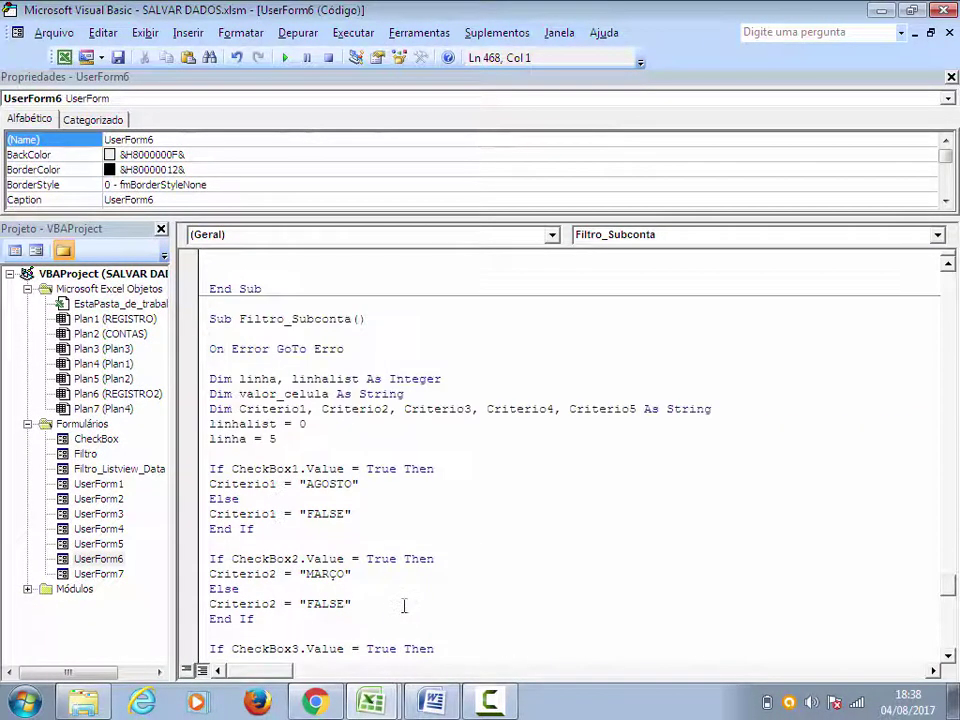
click(637, 409)
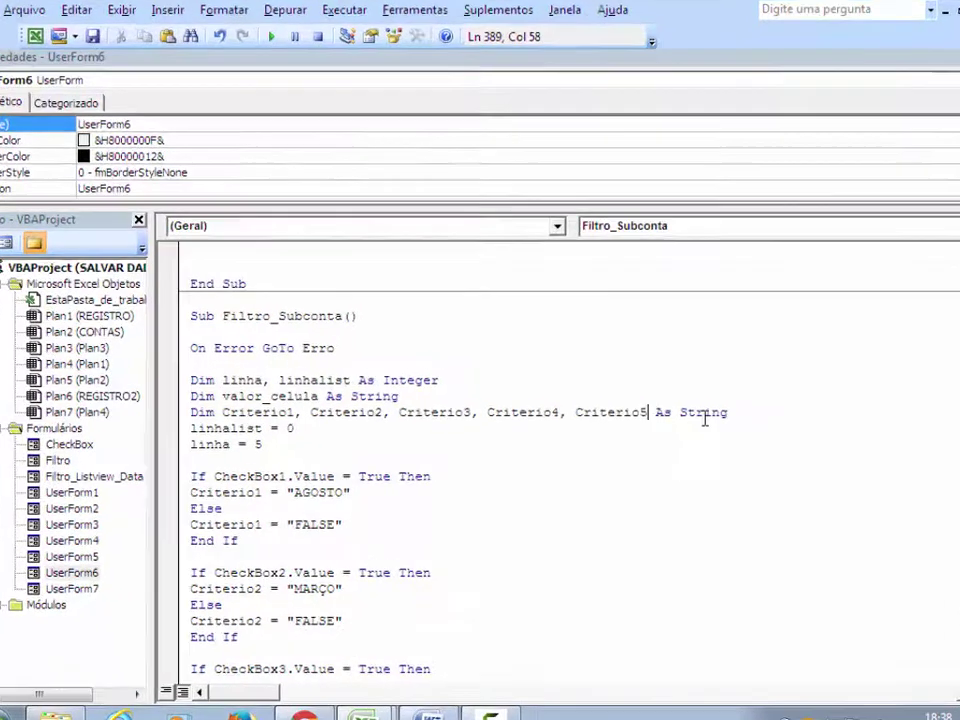
text(, Criterio6, Criterio7)
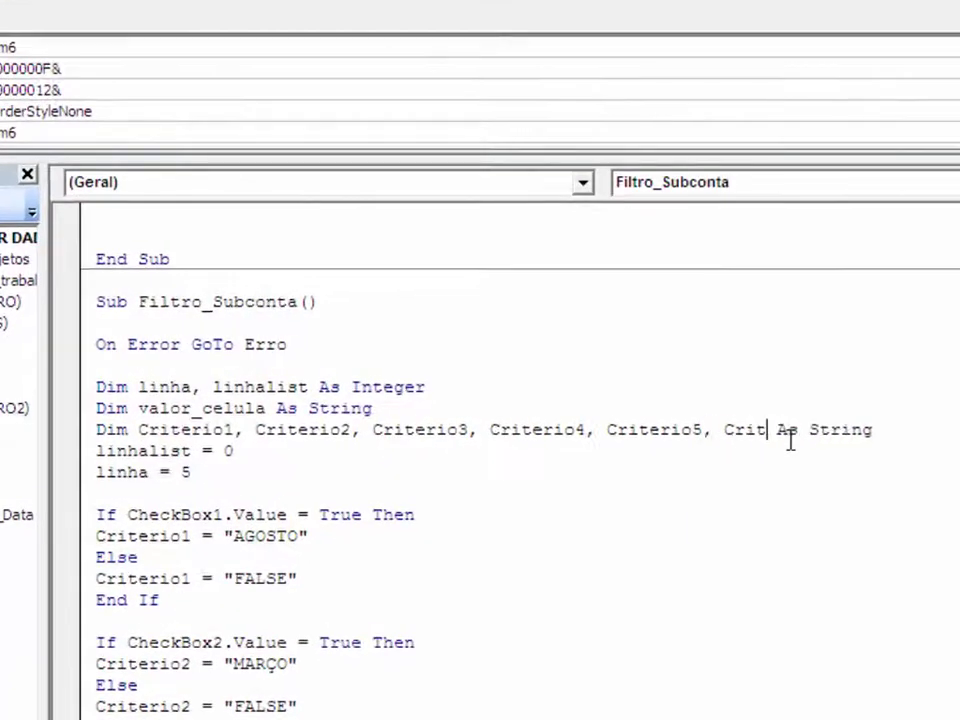
key(Return)
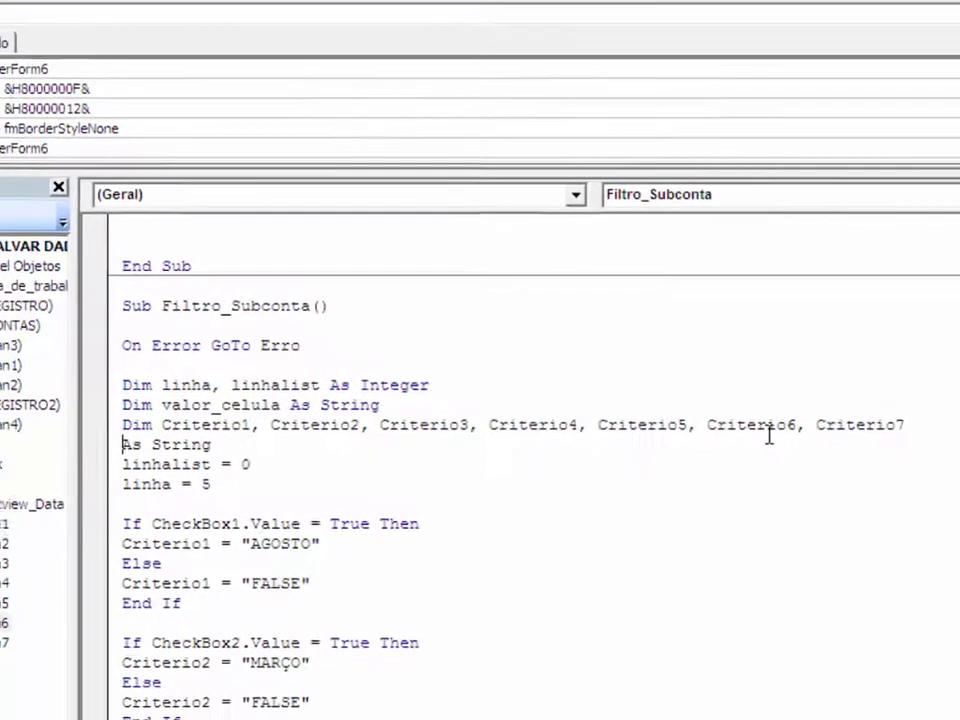
key(BackSpace)
Duplicate the CheckBox5 criterion block directly below the original
click(650, 455)
scroll(499, 486, down, 3)
scroll(448, 500, down, 6)
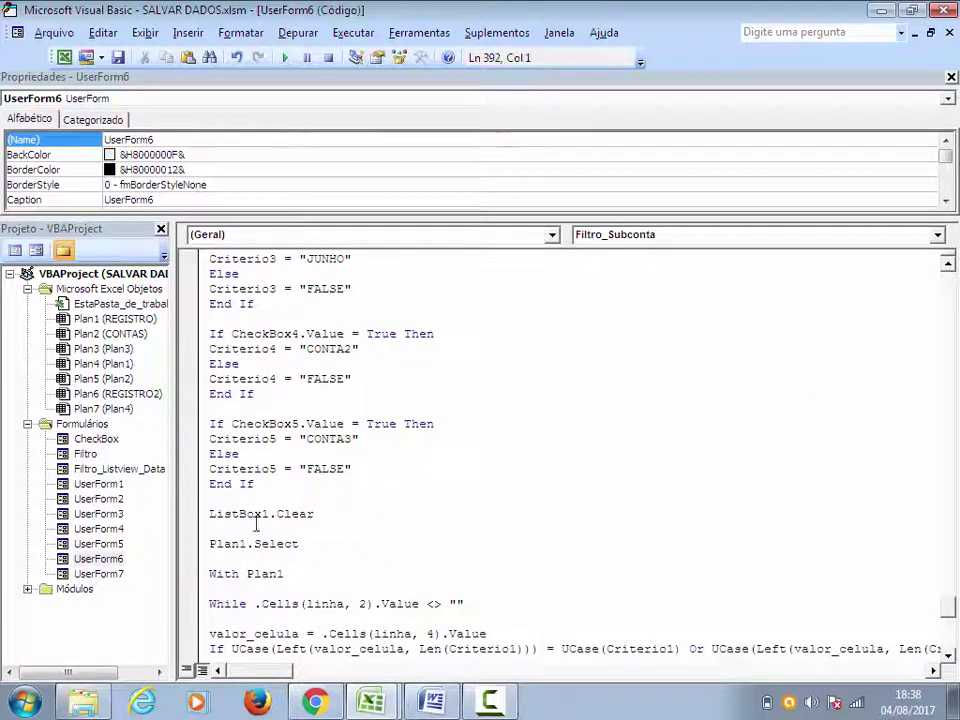
drag(259, 483, 196, 430)
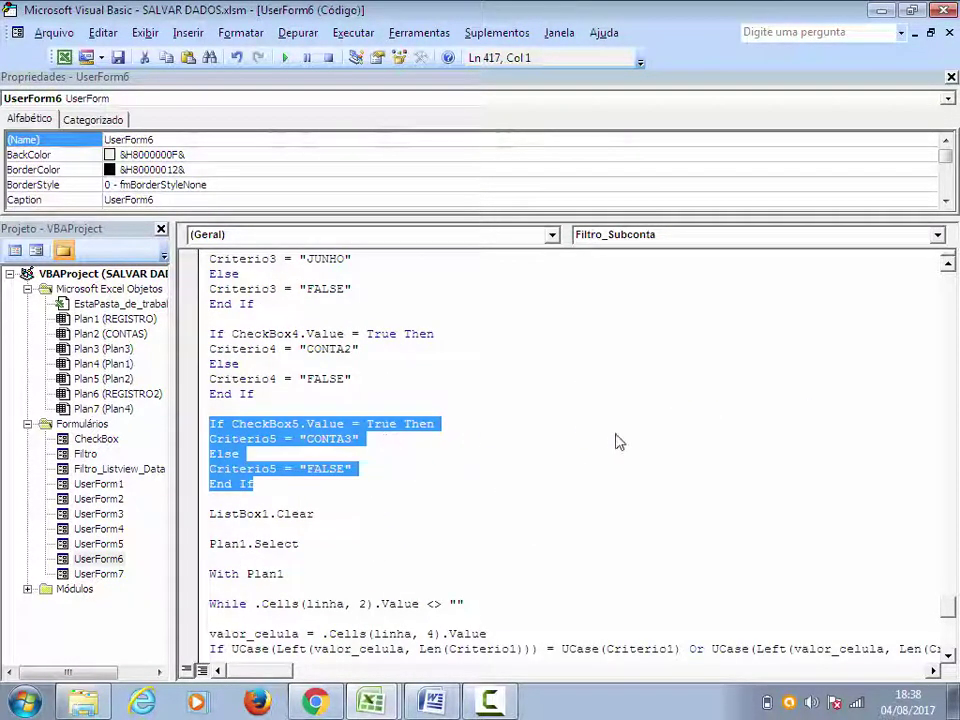
key(ctrl+c)
click(199, 498)
key(Return)
key(ctrl+v)
key(Return)
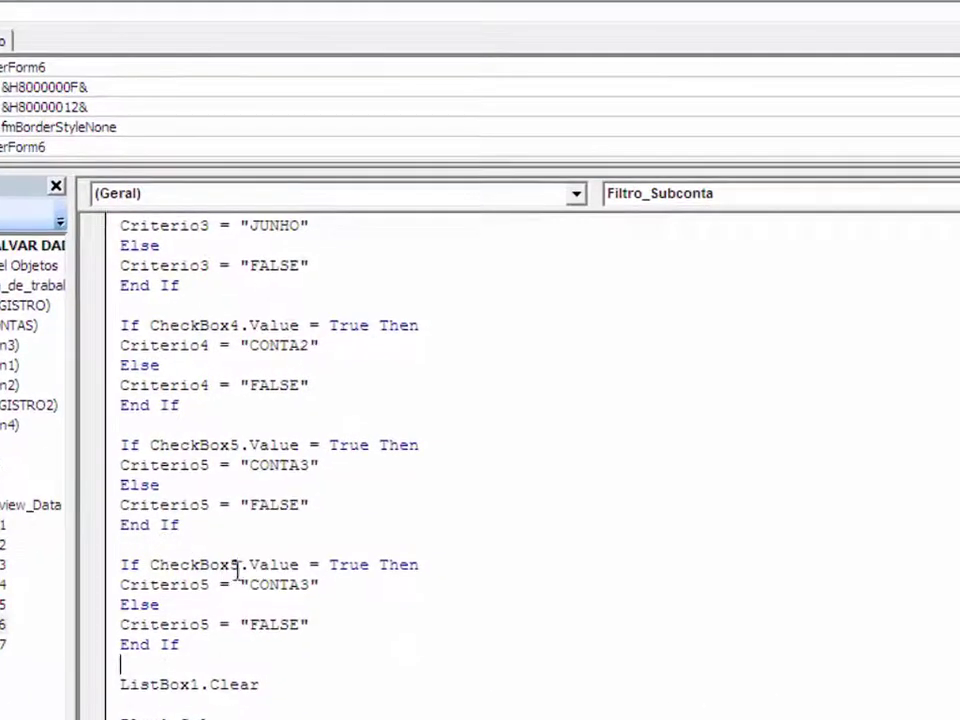
Change the copied block to test CheckBox6 and assign Criterio6 in both branches
click(262, 555)
key(BackSpace)
text(6)
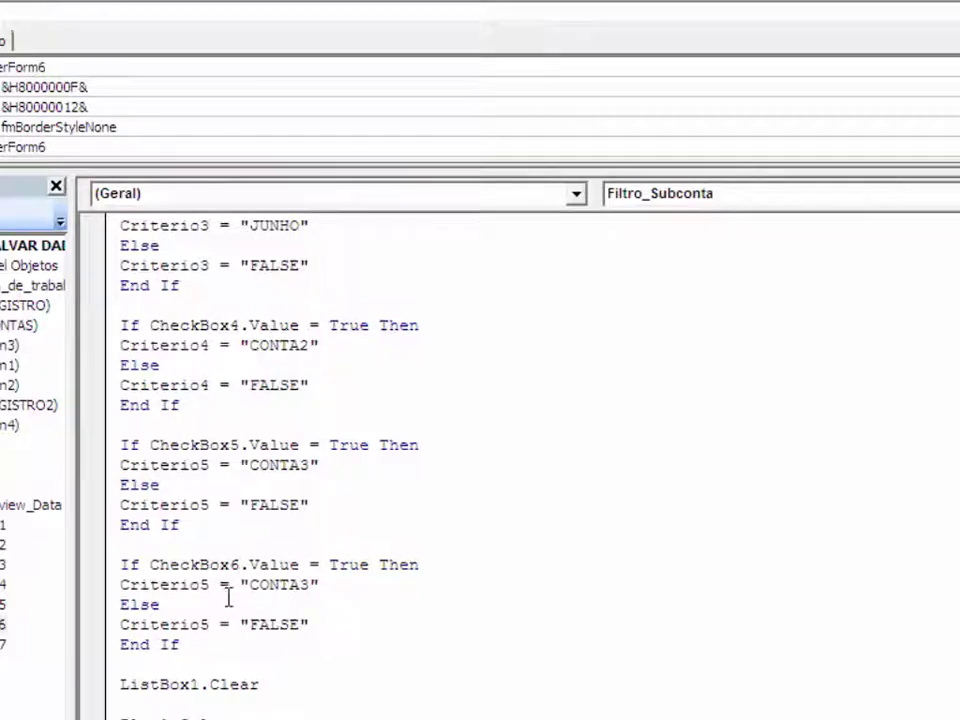
click(211, 584)
key(BackSpace)
text(6)
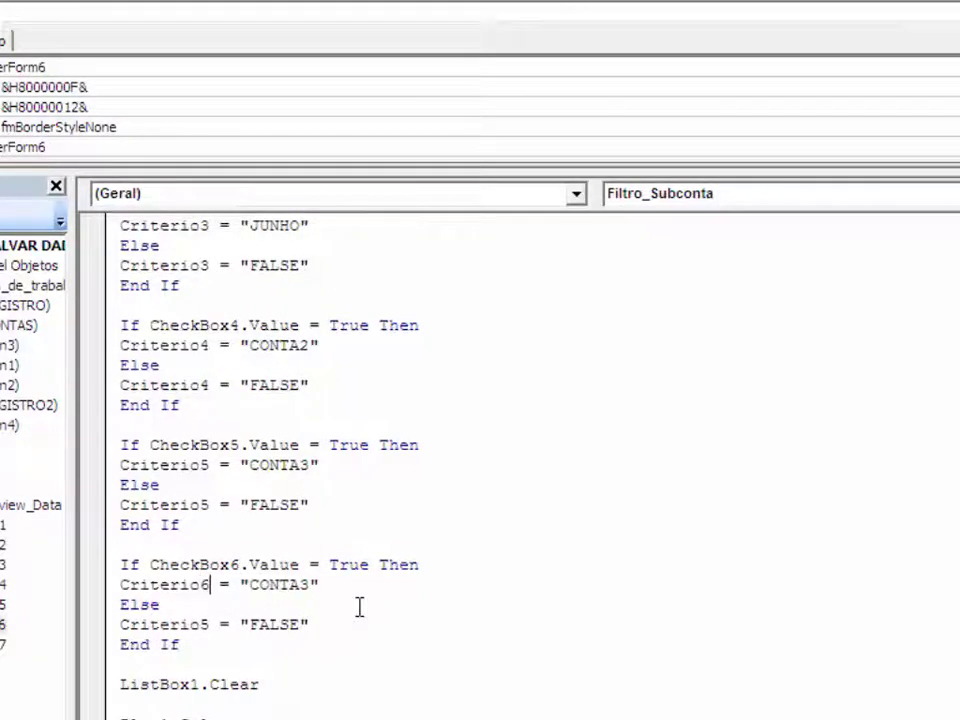
click(209, 625)
key(BackSpace)
text(6)
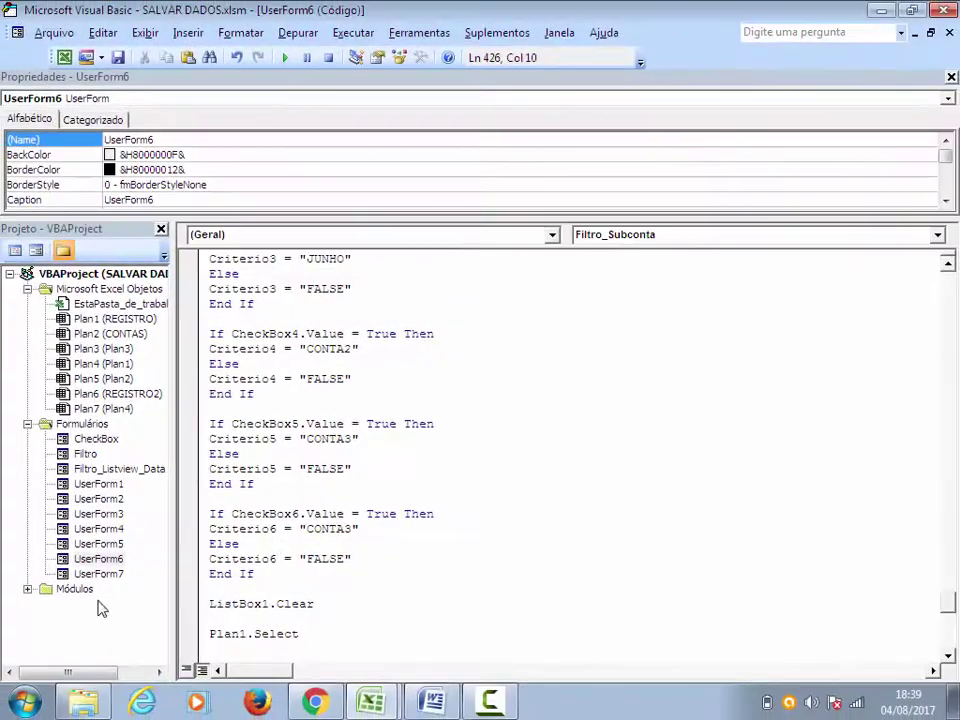
Check the Transporte 5 checkbox's name in the UserForm6 designer
click(104, 560)
double_click(106, 561)
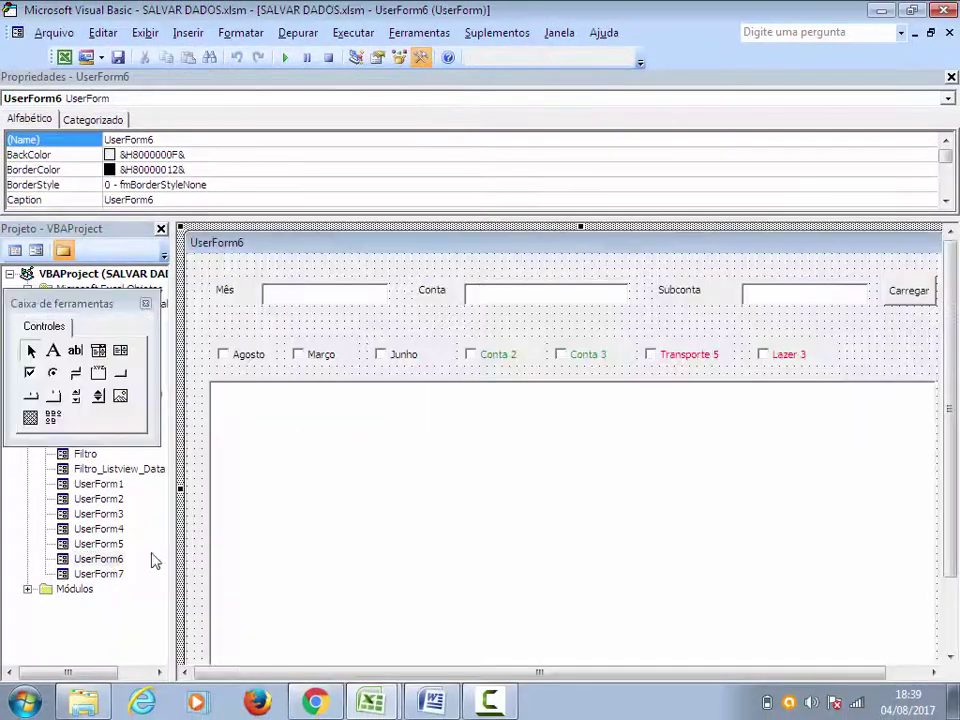
click(686, 362)
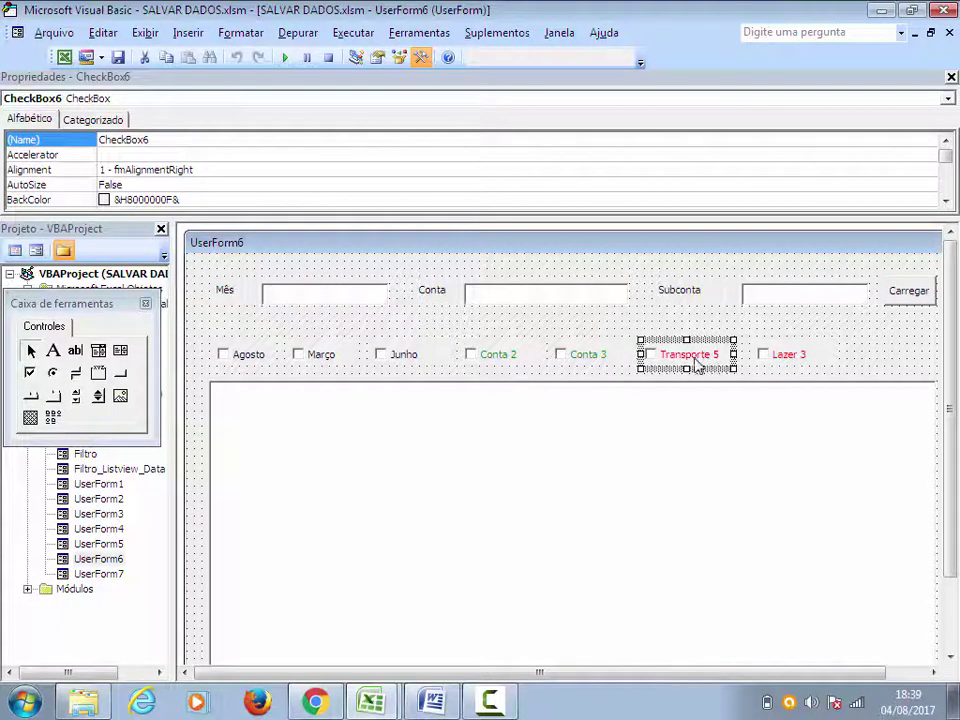
click(887, 353)
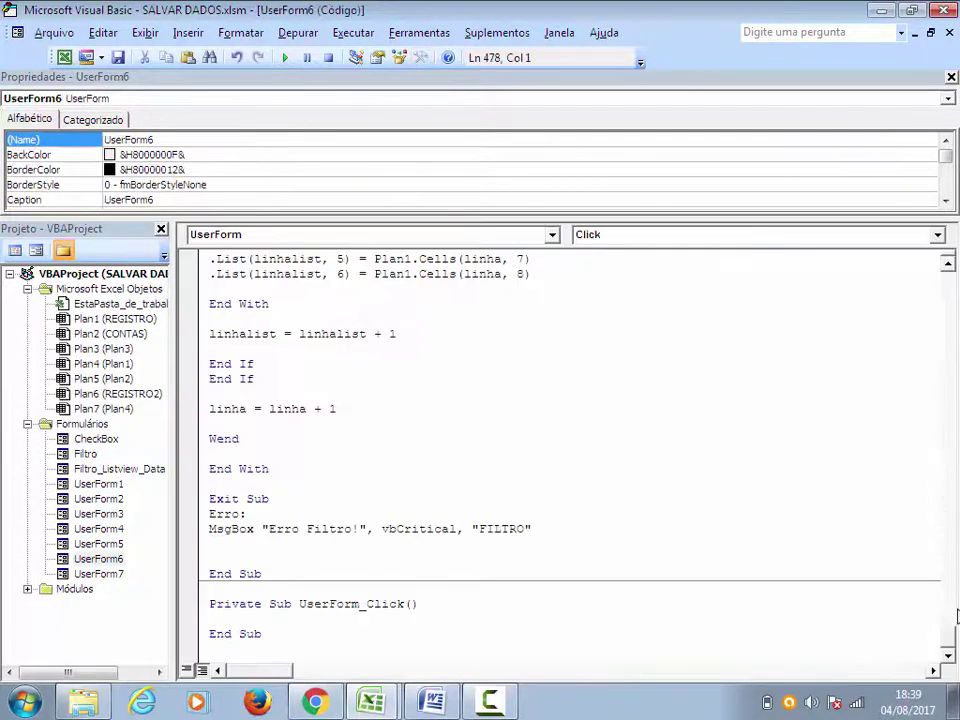
Change Criterio6's value from "CONTA3" to "TRASNPORTE 5"
scroll(411, 543, up, 2)
scroll(420, 544, up, 4)
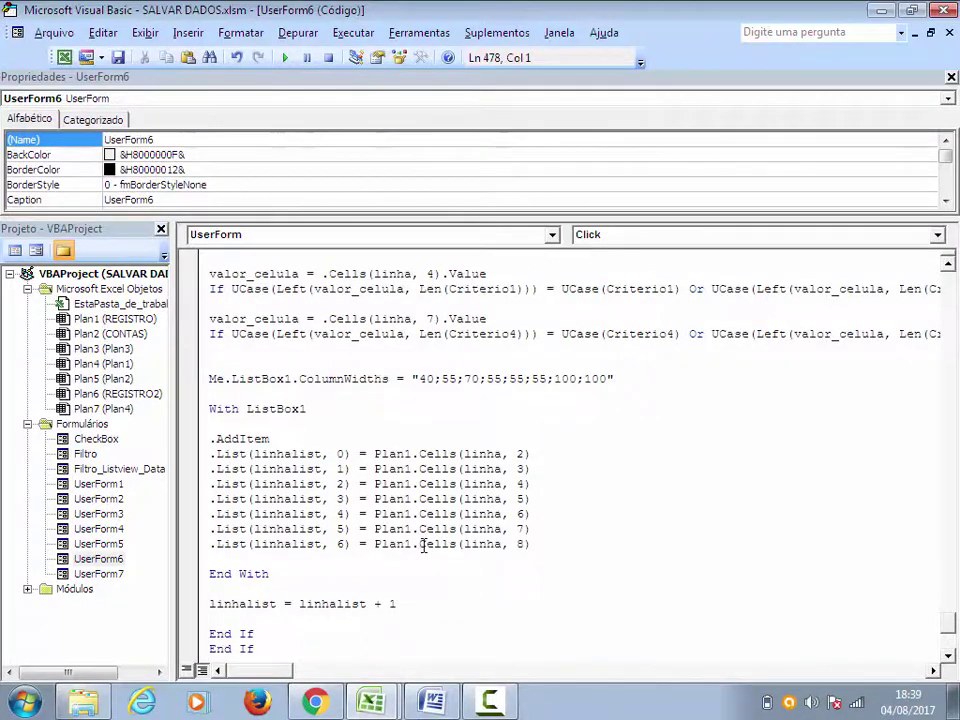
scroll(424, 542, up, 5)
scroll(437, 550, up, 2)
scroll(487, 545, up, 1)
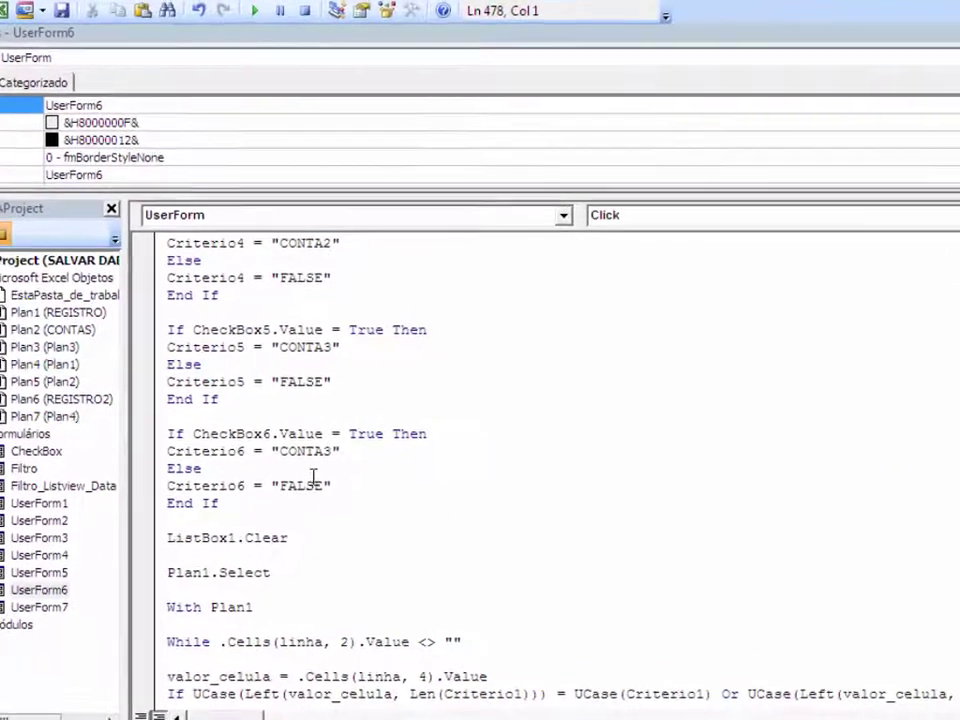
click(357, 438)
key(BackSpace)
key(BackSpace)
key(BackSpace)
key(BackSpace)
key(BackSpace)
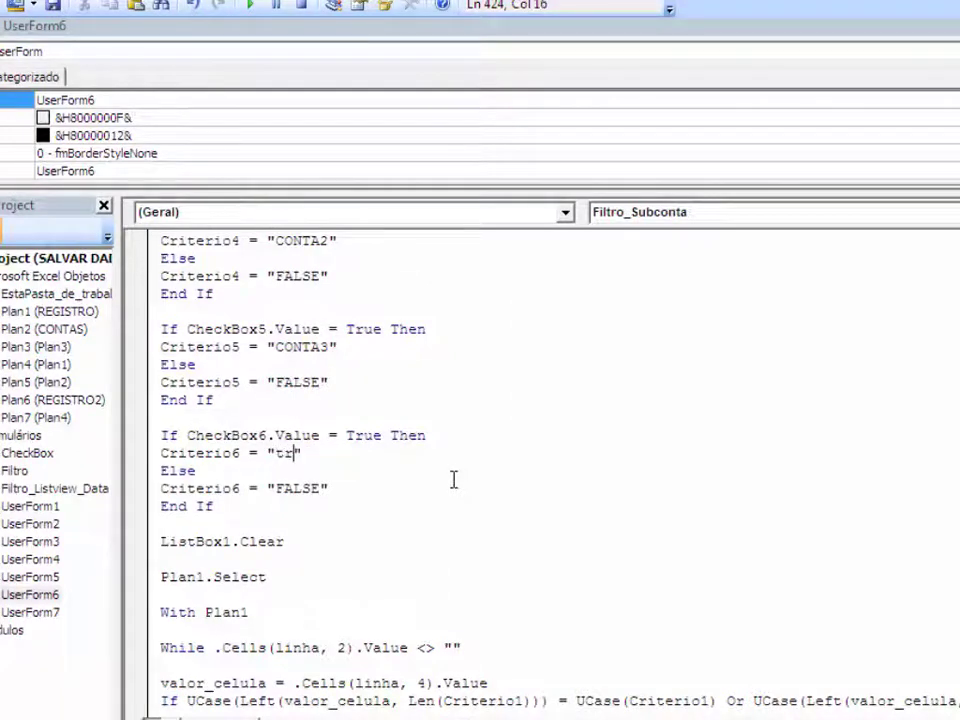
key(BackSpace)
key(BackSpace)
key(BackSpace)
text(TRASNPORTE 5)
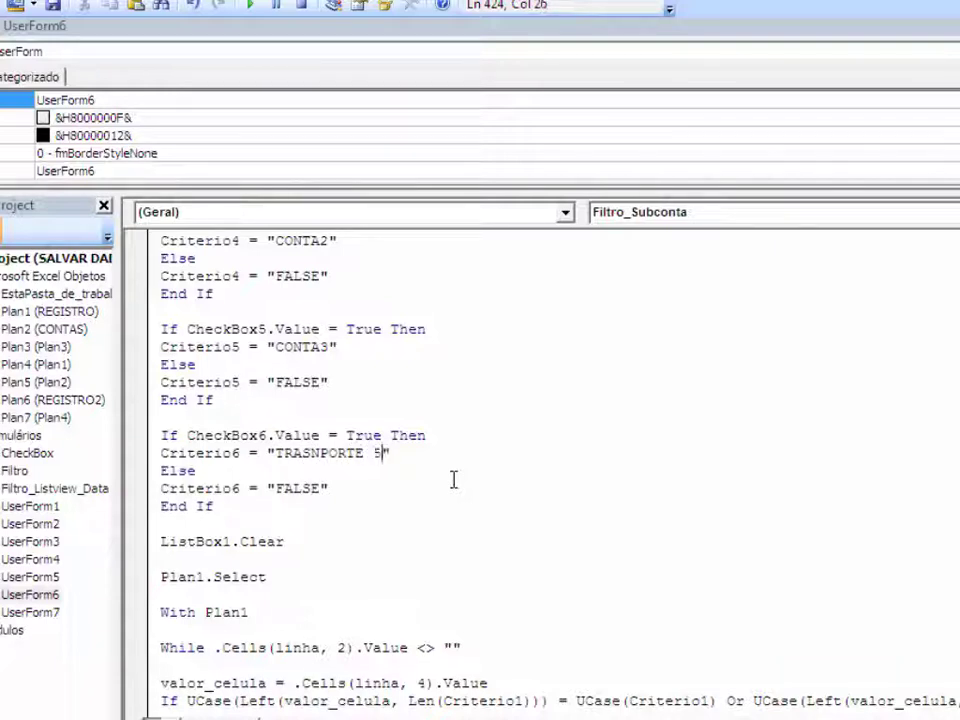
Select the whole CheckBox6 criterion block, undoing an accidental code move
click(389, 510)
mouse_move(177, 470)
mouse_down()
mouse_move(214, 506)
mouse_move(160, 435)
mouse_up()
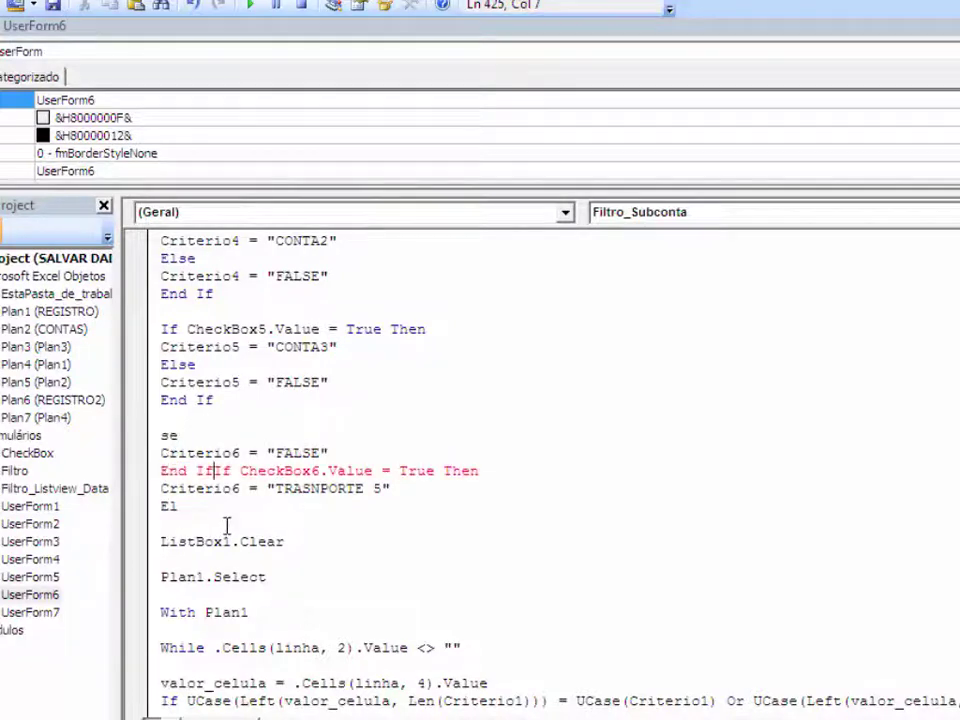
key(ctrl+z)
click(258, 540)
drag(213, 506, 160, 434)
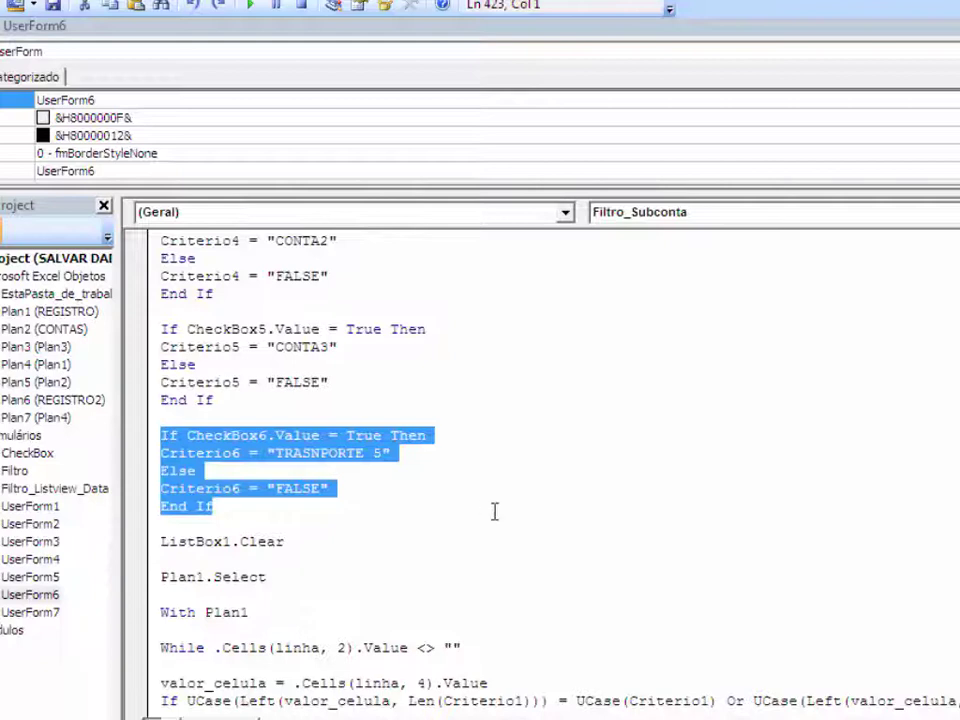
click(206, 528)
Paste a copy of the CheckBox6 block and change it to CheckBox7 and Criterio7
key(Return)
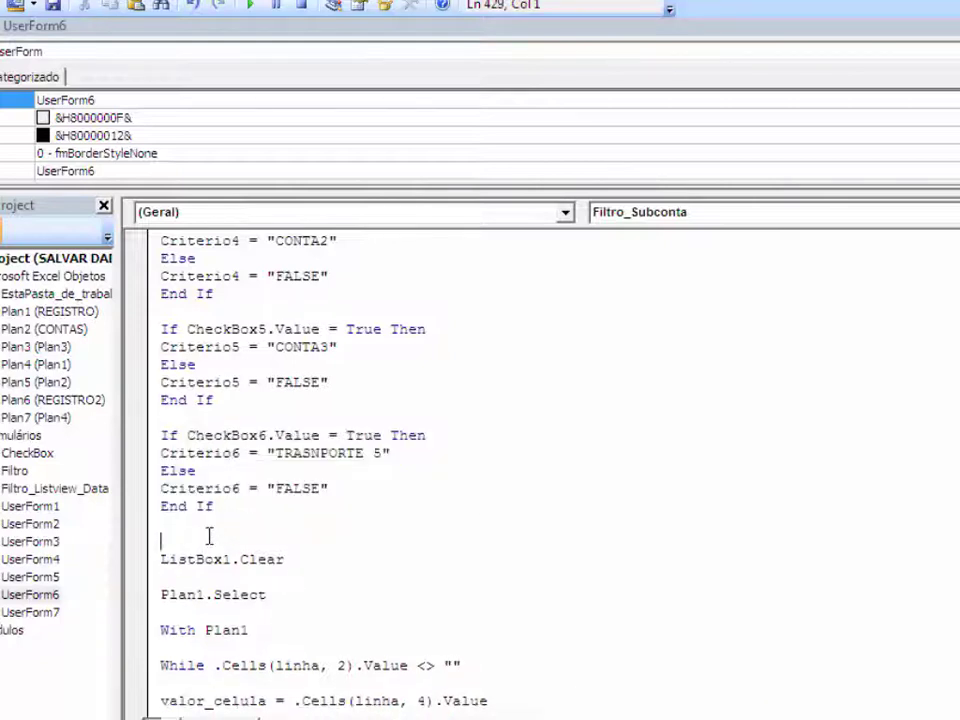
key(ctrl+v)
key(Return)
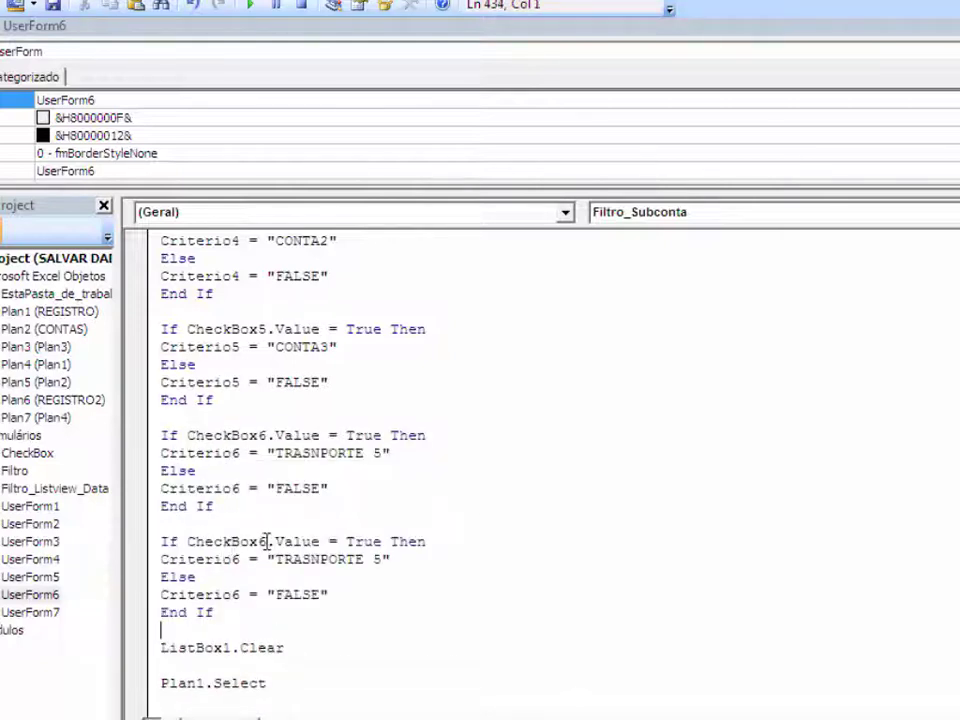
click(269, 543)
key(BackSpace)
text(7)
click(247, 548)
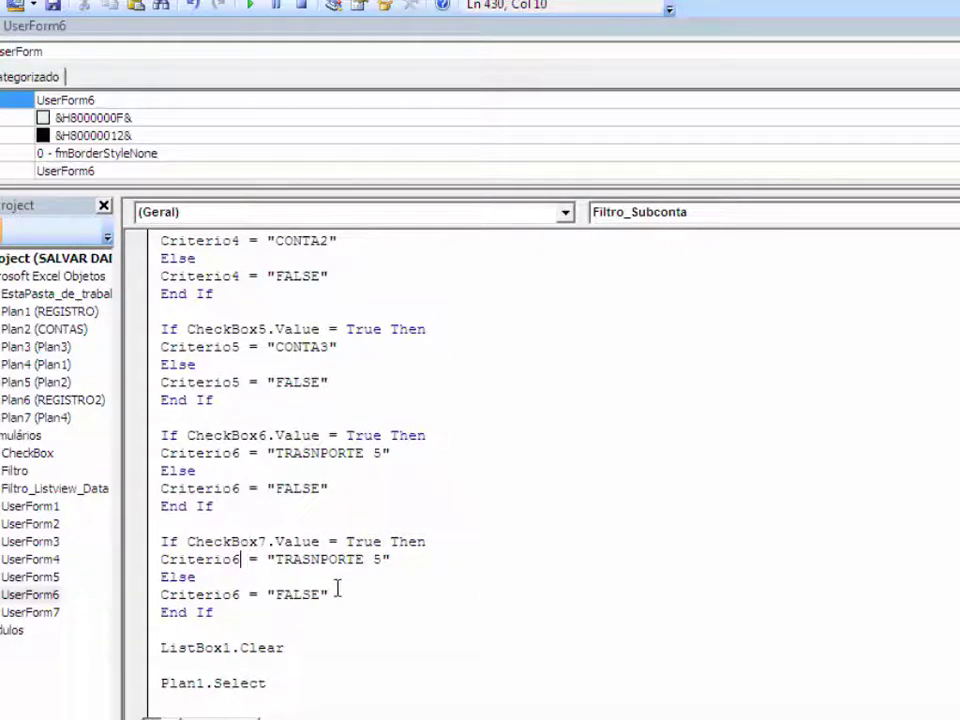
key(BackSpace)
text(4)
key(BackSpace)
text(7)
click(242, 594)
key(BackSpace)
text(7)
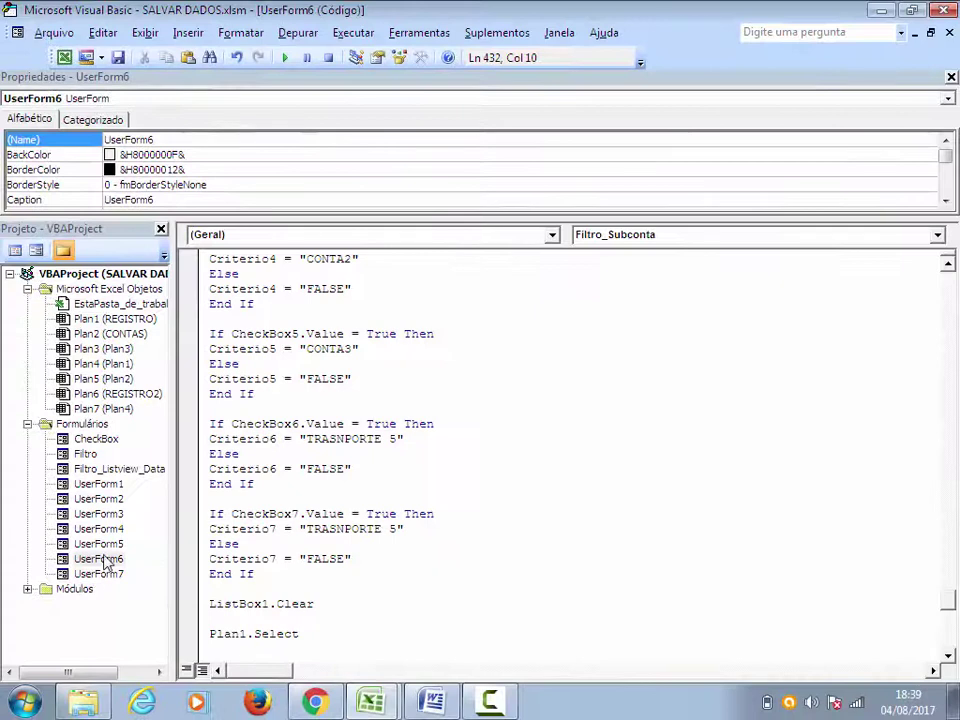
Confirm in the UserForm6 designer which checkbox is Lazer 3
click(100, 560)
double_click(100, 560)
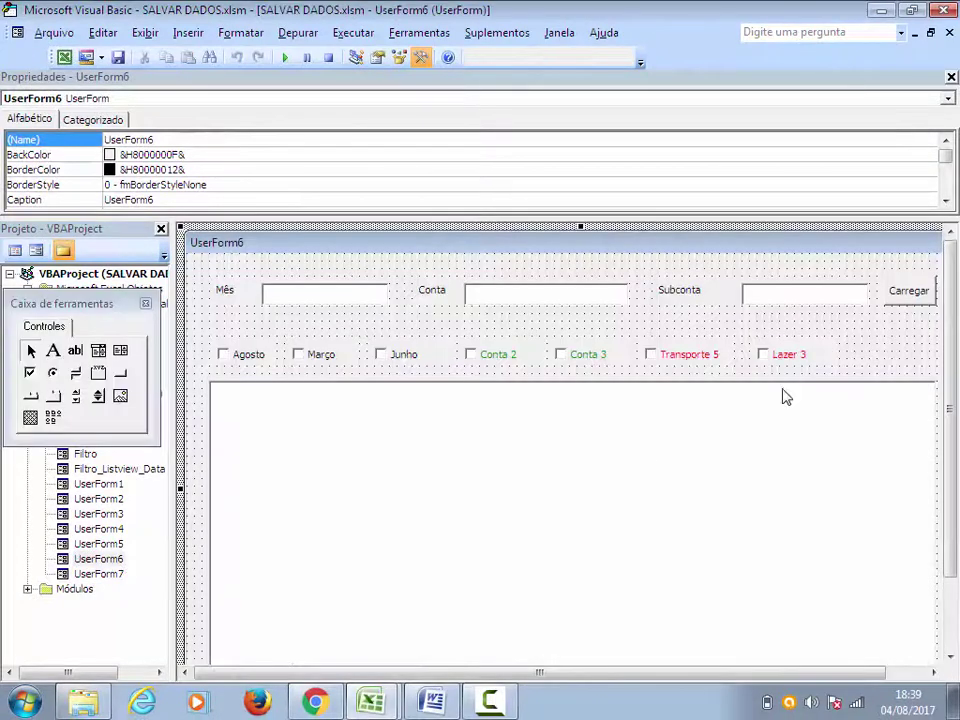
click(798, 364)
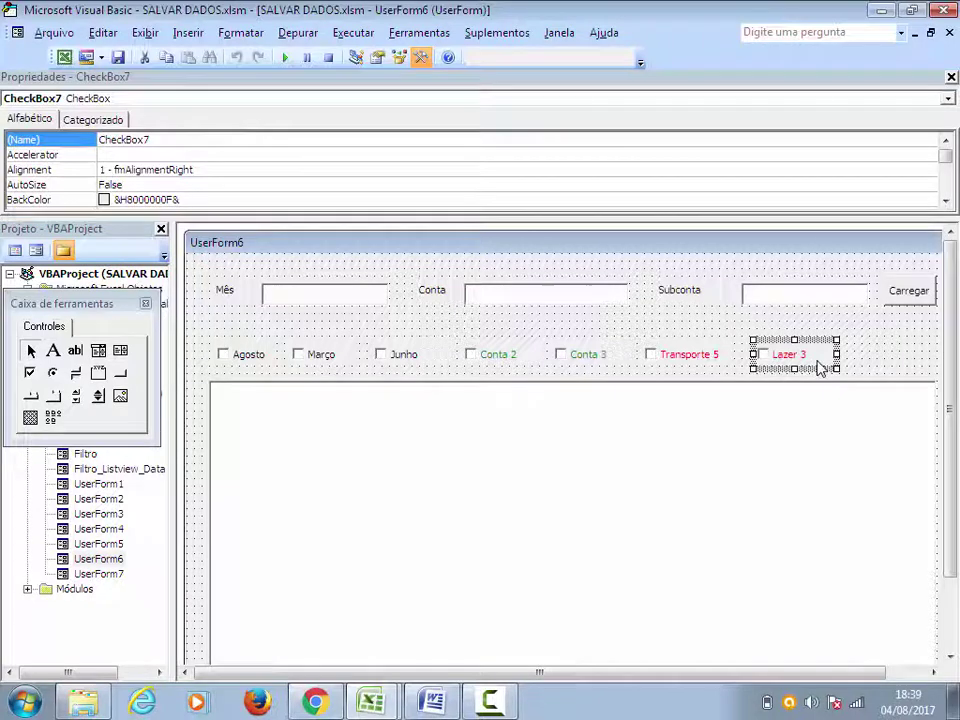
double_click(853, 312)
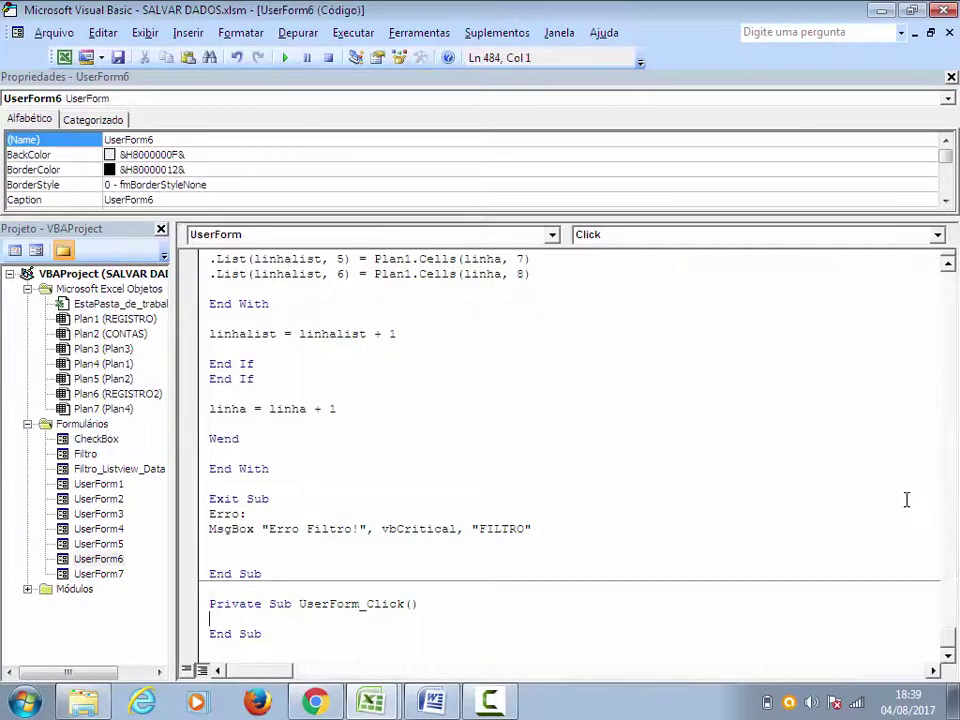
Set Criterio7's value to "LAZER3" and switch back to Excel's REGISTRO sheet
scroll(300, 530, up, 3)
scroll(309, 514, up, 4)
scroll(330, 518, up, 2)
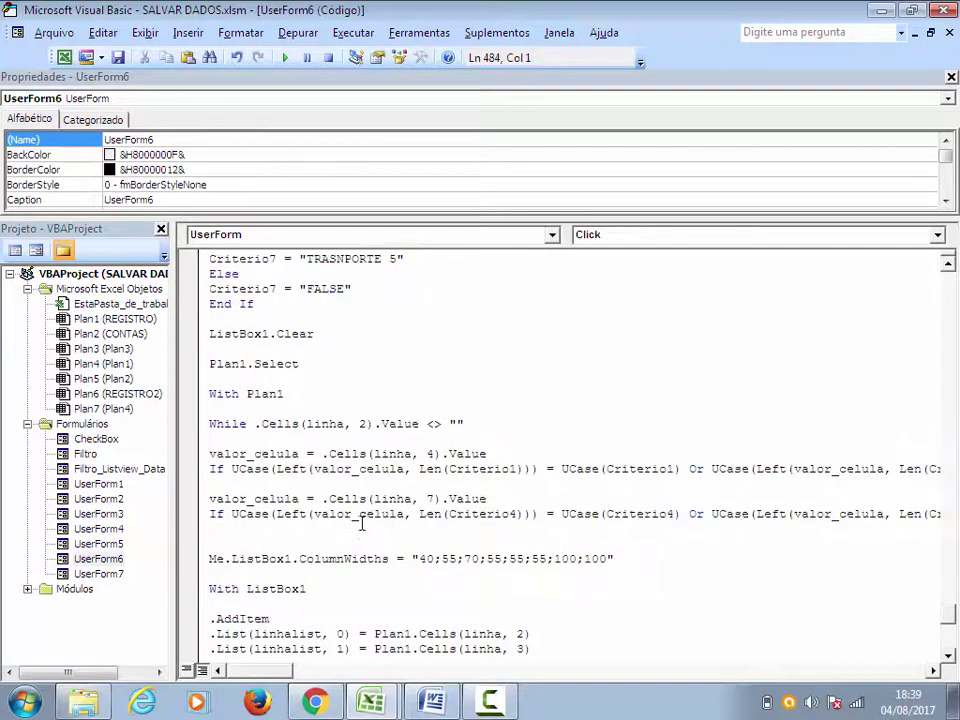
scroll(364, 522, up, 3)
scroll(370, 479, up, 1)
click(395, 396)
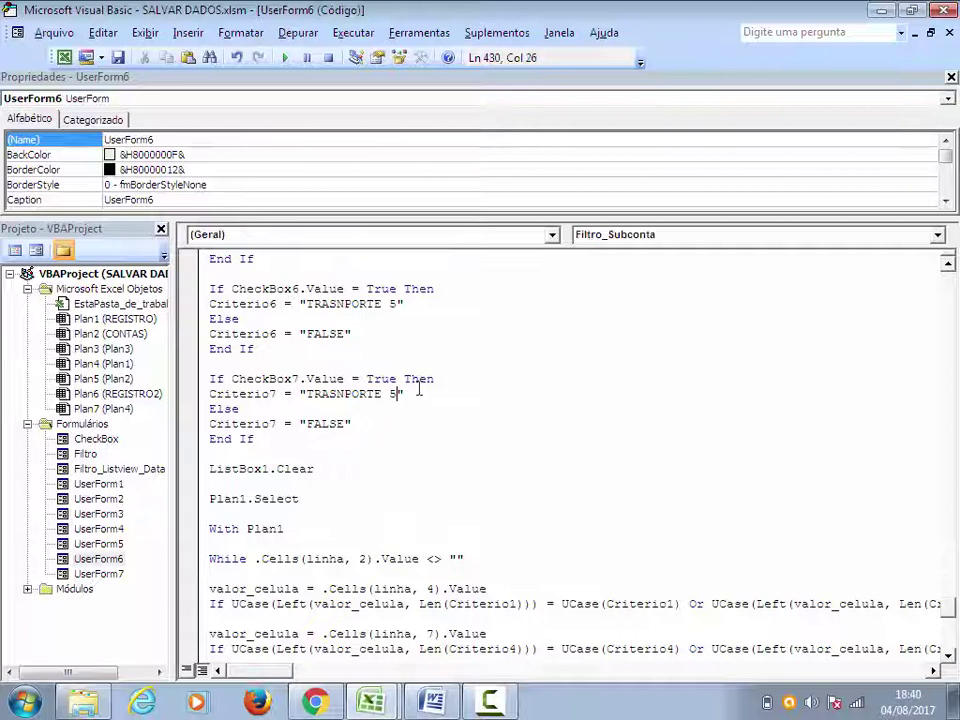
key(BackSpace)
key(BackSpace)
key(BackSpace)
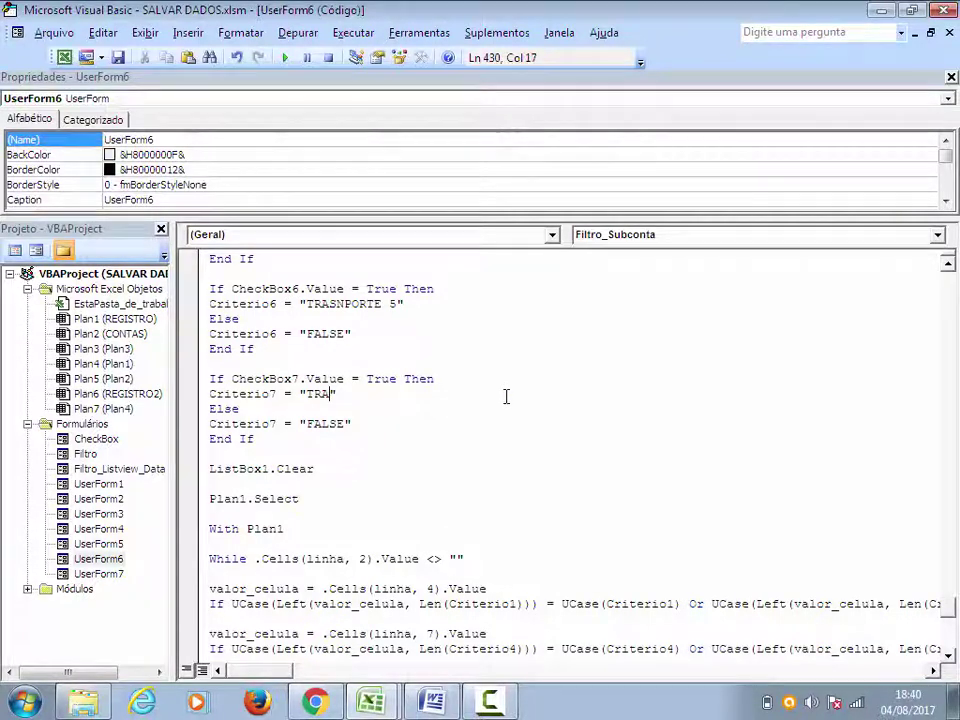
text(1AZER)
key(BackSpace)
key(BackSpace)
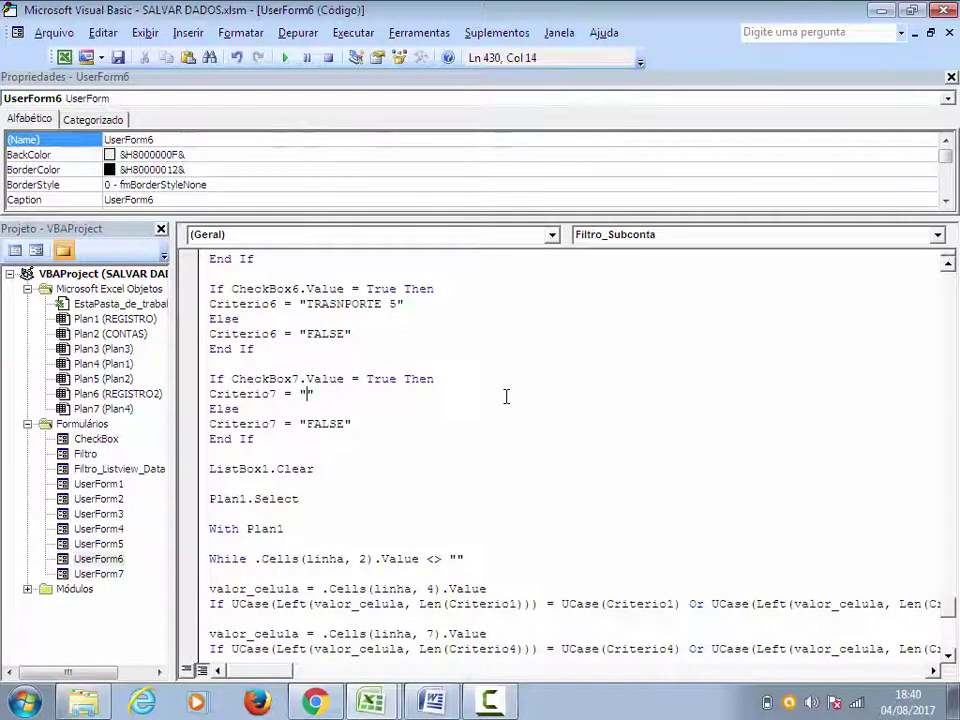
text(LAZER3)
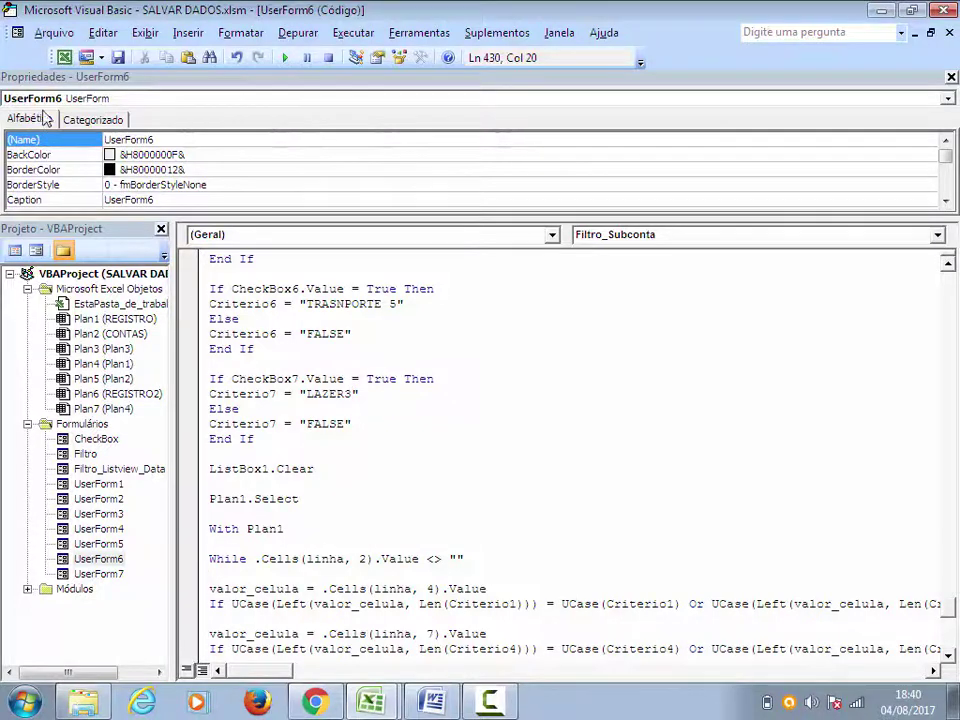
key(alt+F11)
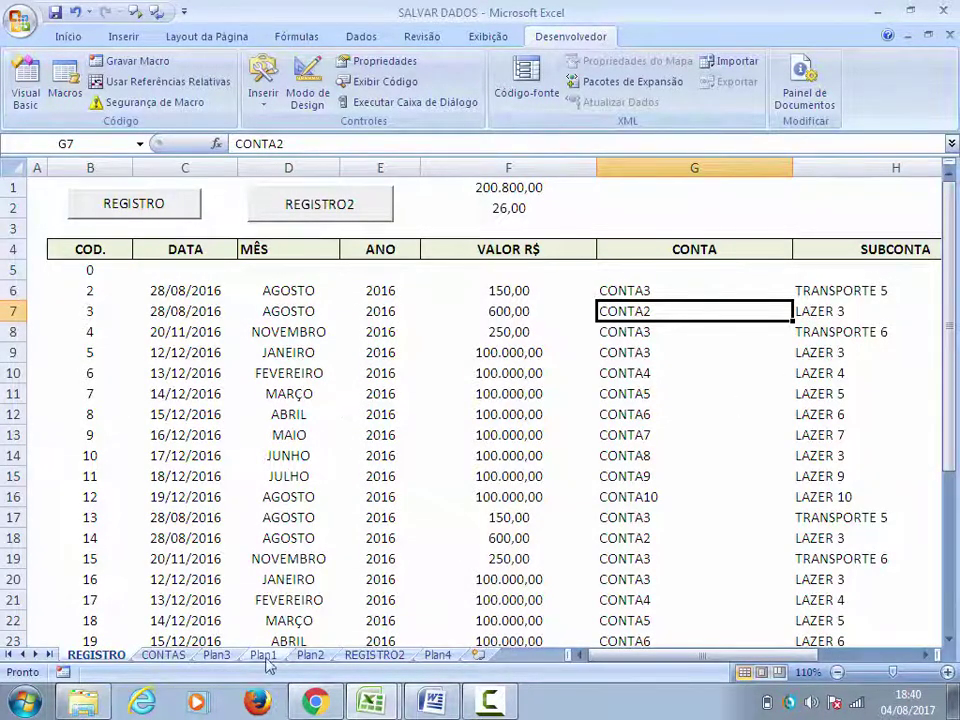
Duplicate the account filter If lines below the original in Filtro_Subconta
click(369, 683)
click(335, 659)
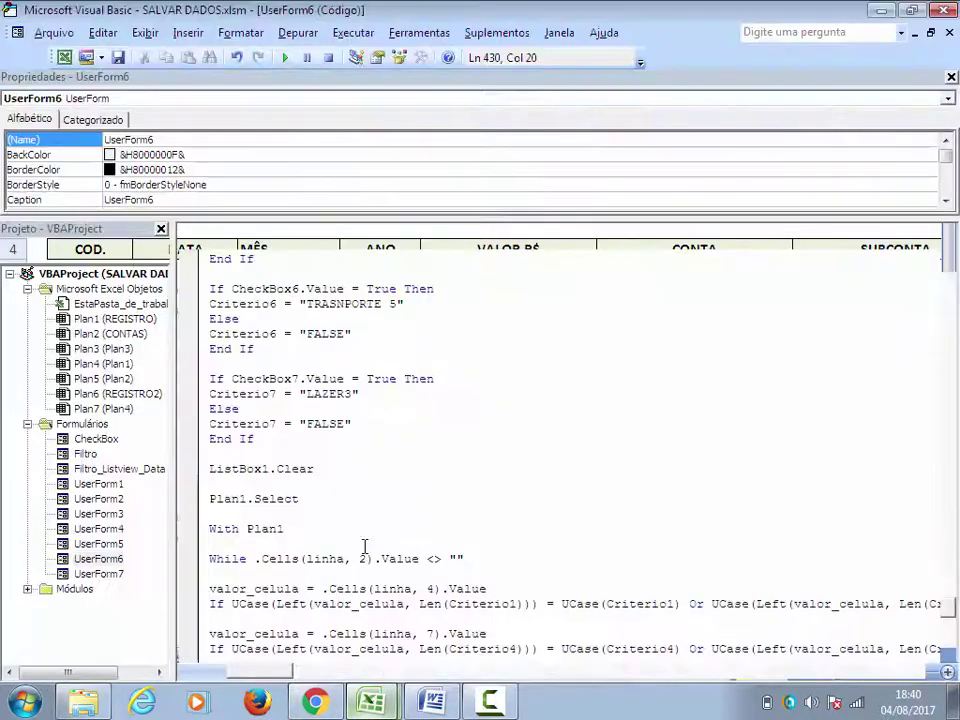
click(344, 394)
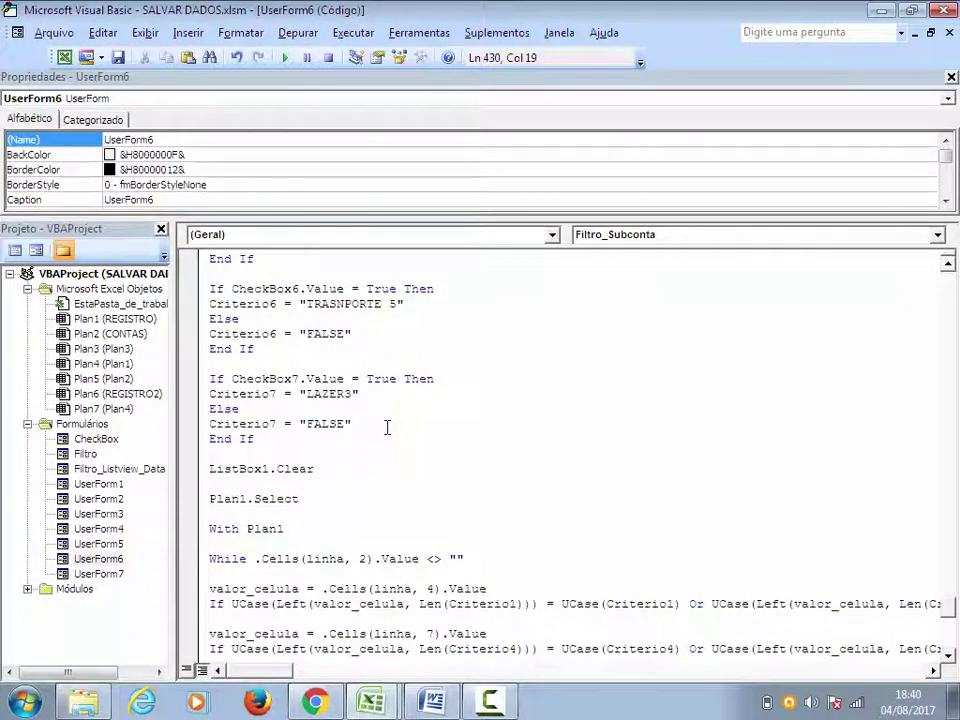
key(Down)
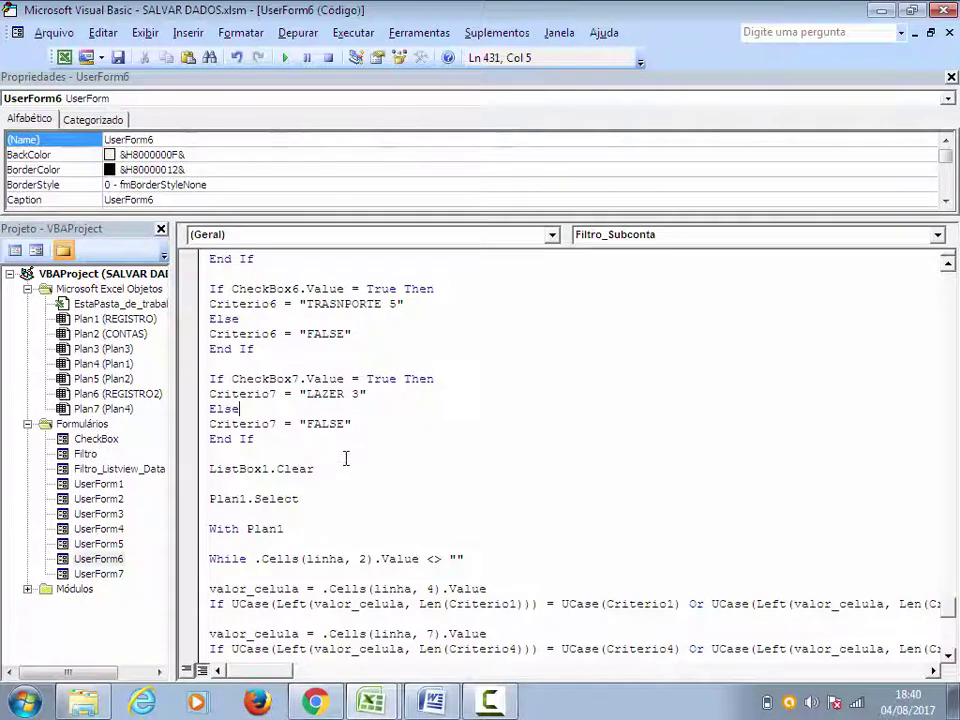
scroll(346, 456, down, 2)
scroll(360, 450, down, 3)
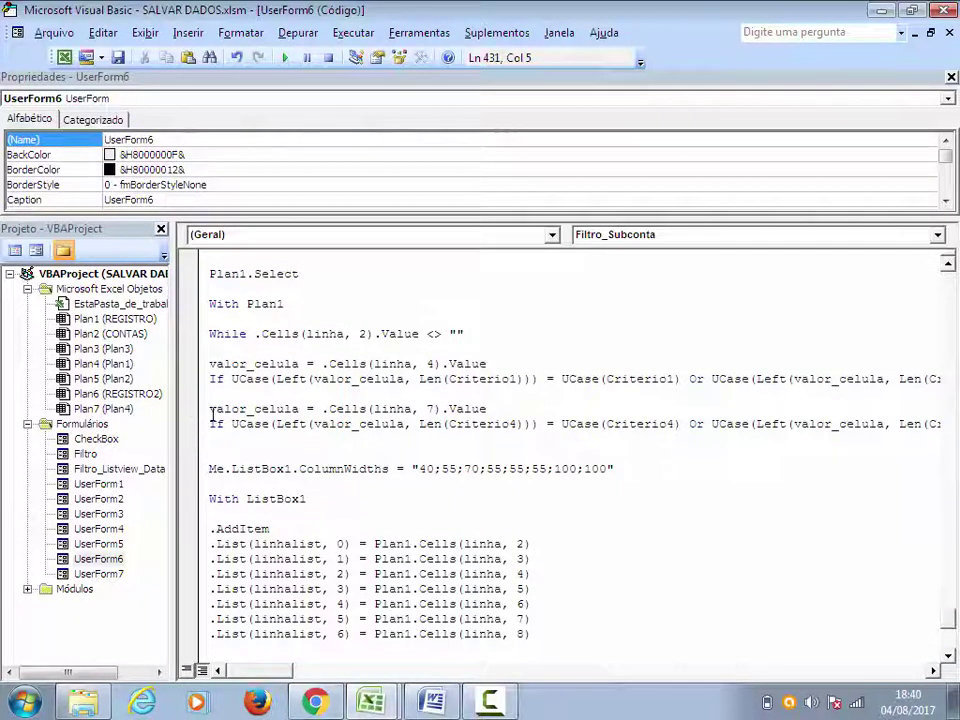
drag(197, 410, 194, 432)
key(ctrl+c)
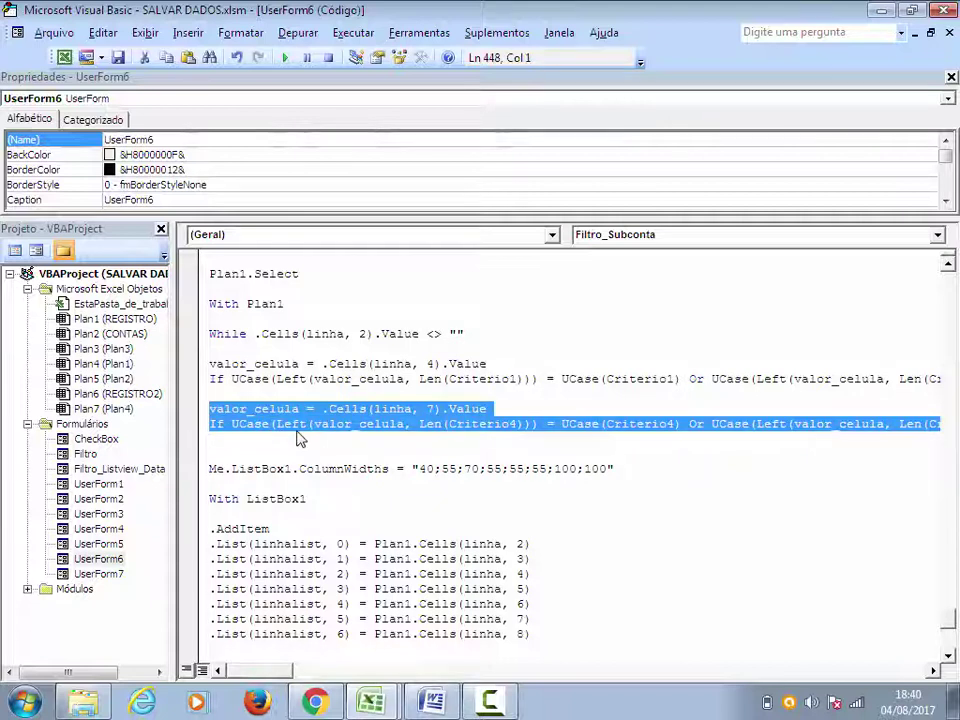
click(251, 453)
key(ctrl+v)
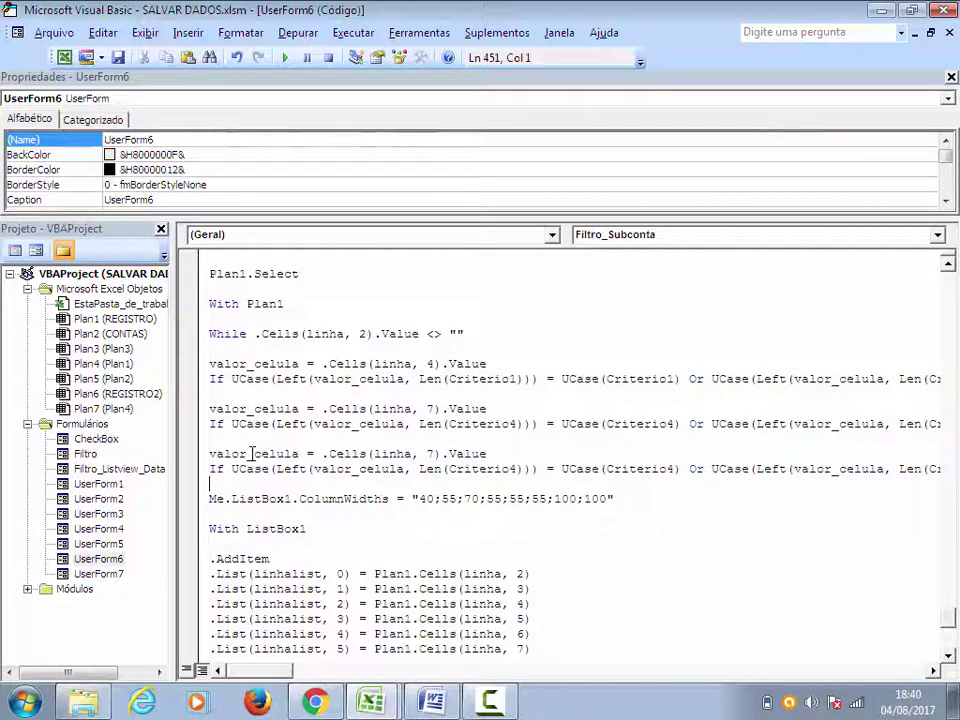
key(Return)
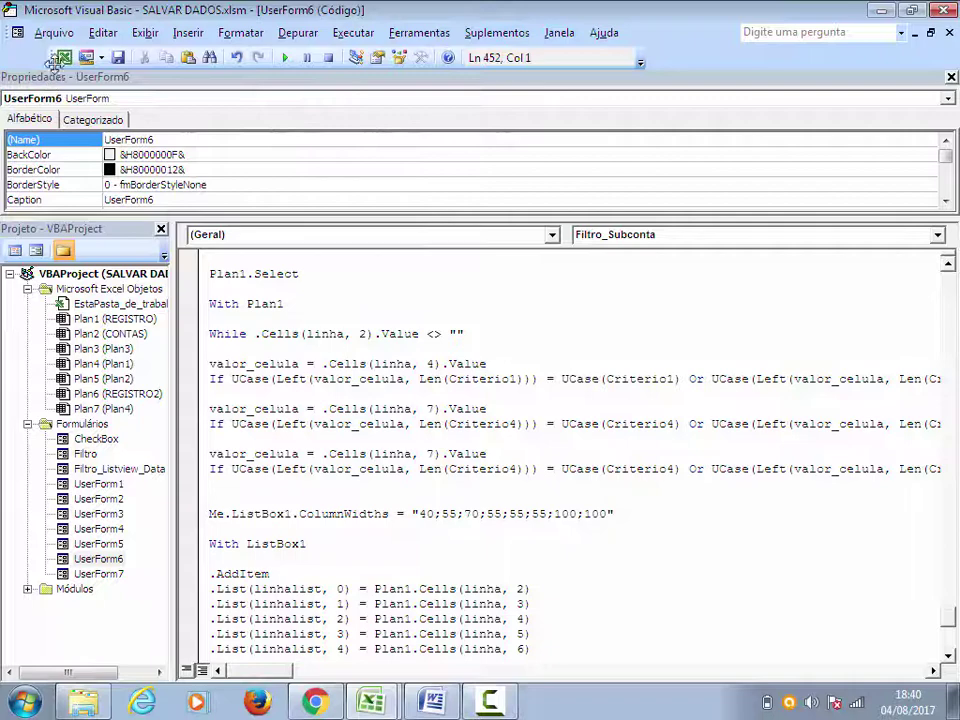
Confirm SUBCONTA is column H in the workbook and make the copied line read column 8
click(64, 57)
click(864, 290)
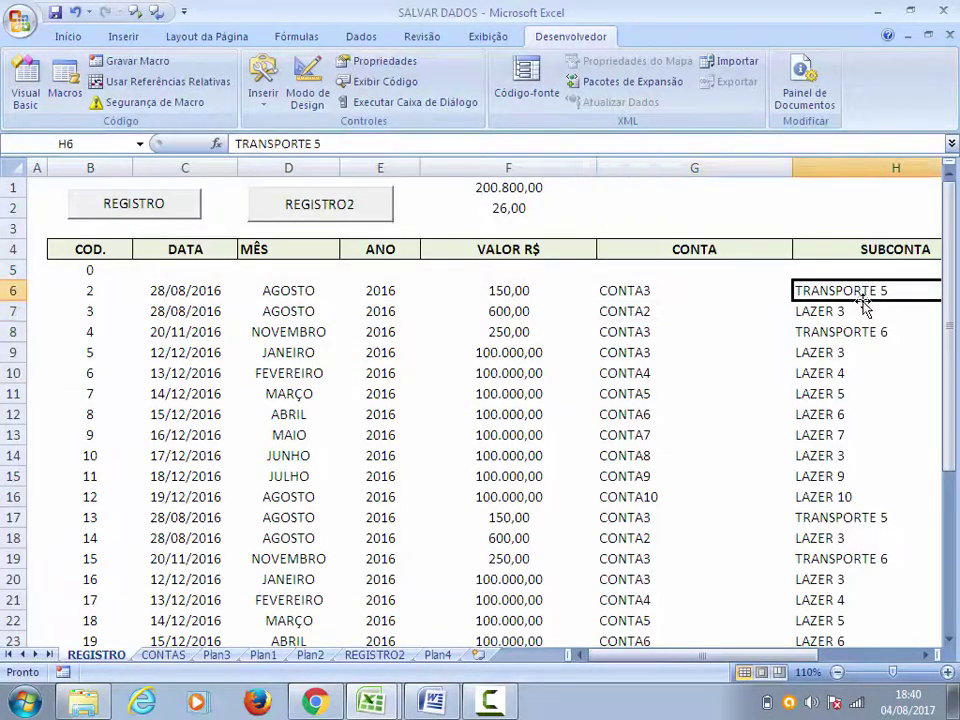
click(373, 703)
click(360, 660)
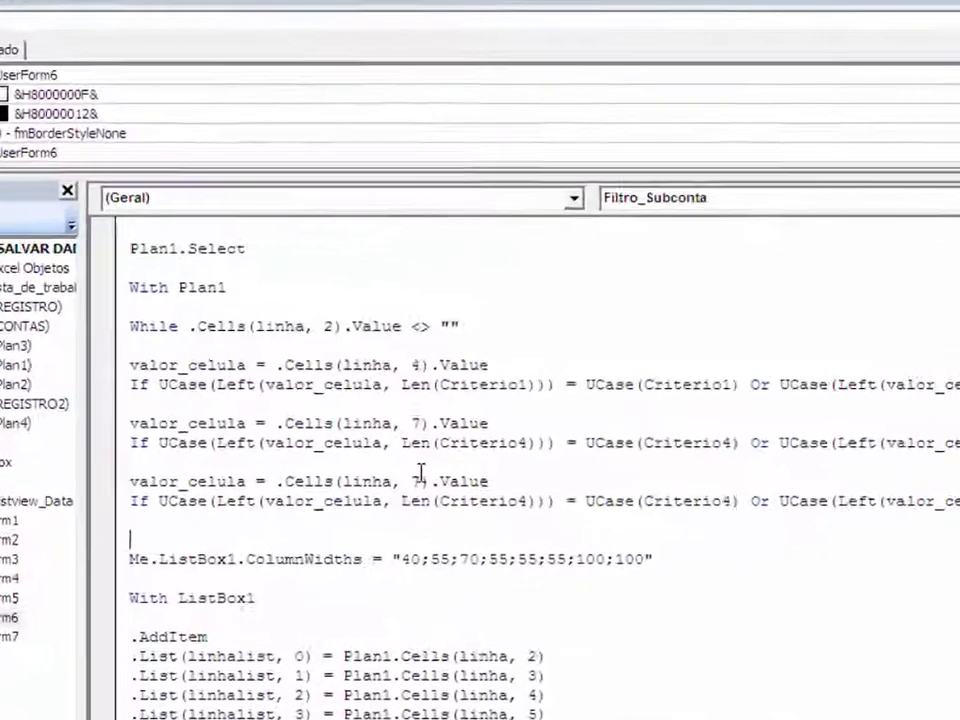
click(421, 478)
key(BackSpace)
text(8)
Switch the copied If's criteria from Criterio4 and Criterio5 to Criterio6 and Criterio7
click(533, 515)
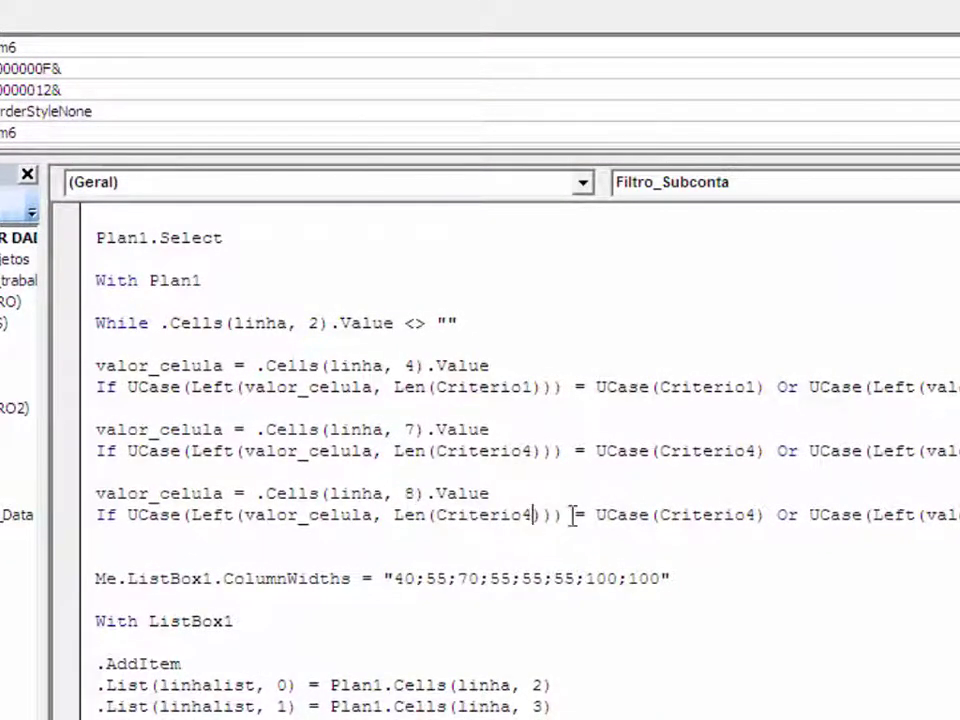
key(BackSpace)
text(6)
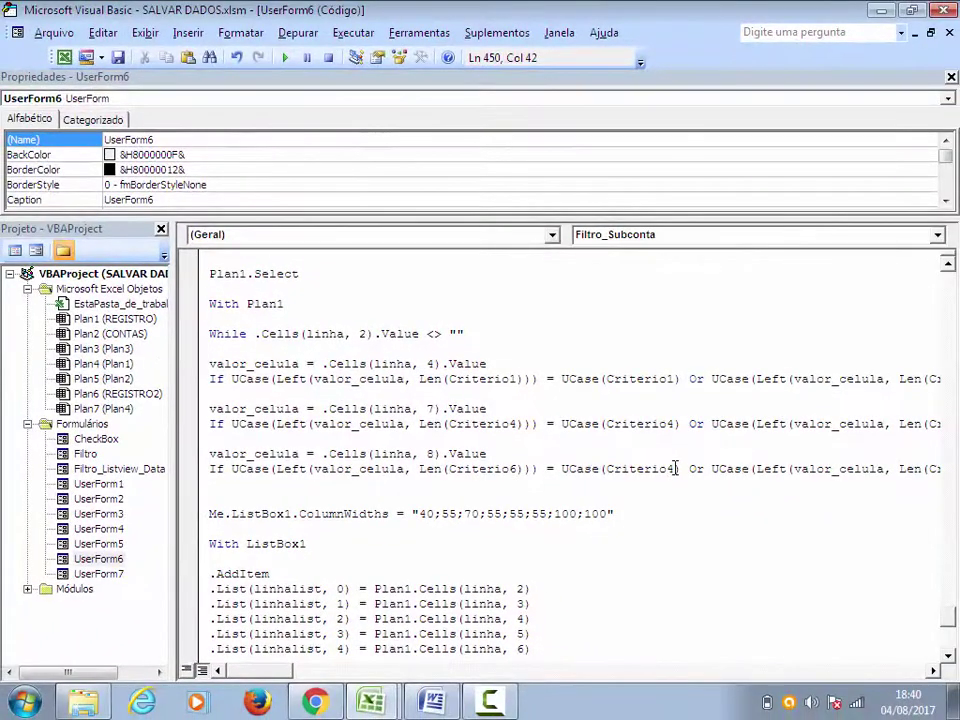
click(676, 468)
key(BackSpace)
text(6)
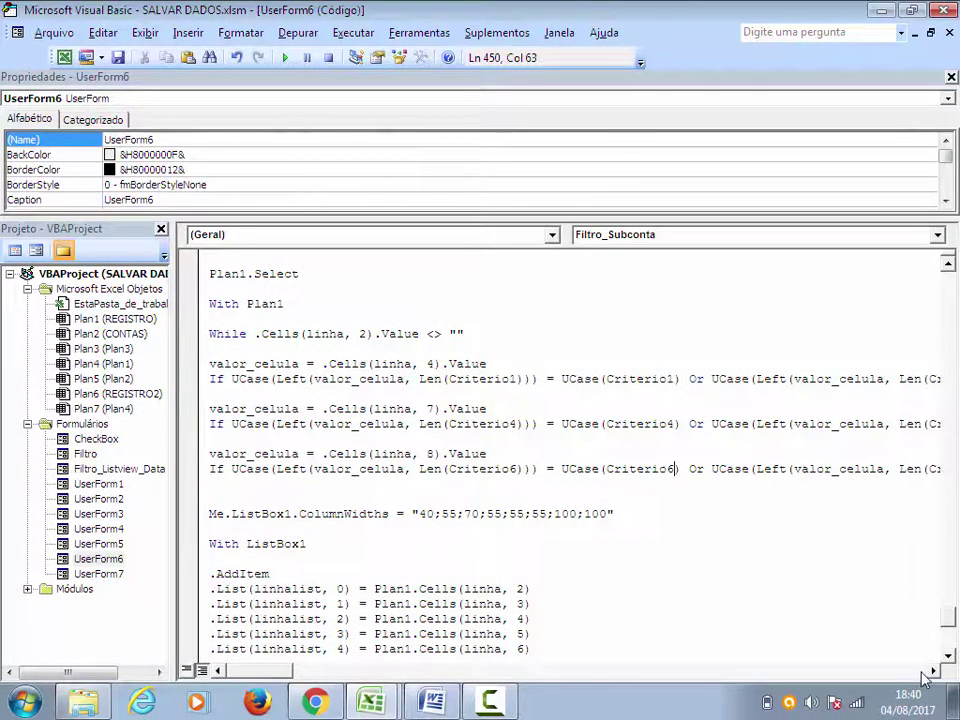
scroll(494, 483, right, 5)
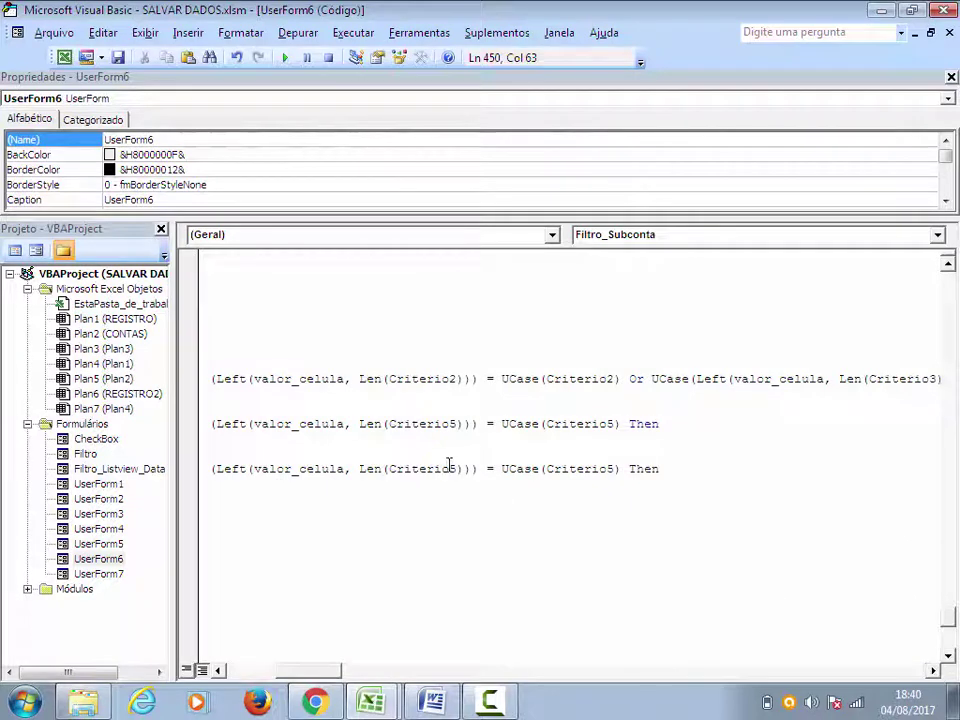
click(456, 468)
key(BackSpace)
text(7)
click(617, 468)
key(BackSpace)
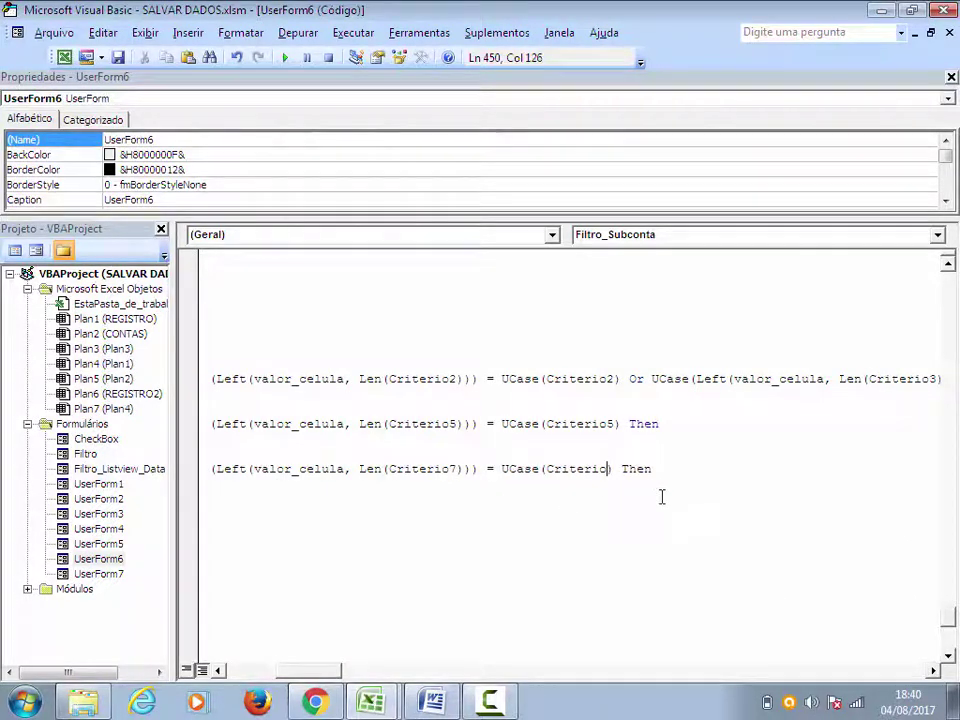
text(7)
Close the new If with a third End If before the linha increment
drag(307, 676, 214, 670)
scroll(255, 544, down, 2)
scroll(252, 590, down, 1)
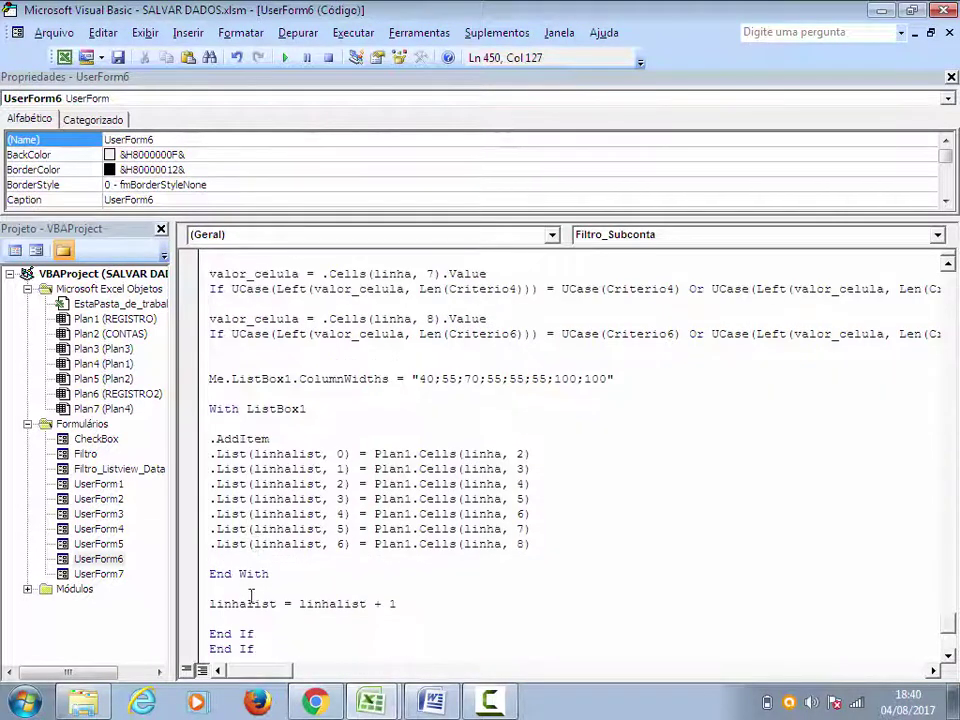
scroll(232, 582, down, 3)
click(212, 528)
text(ND)
key(Return)
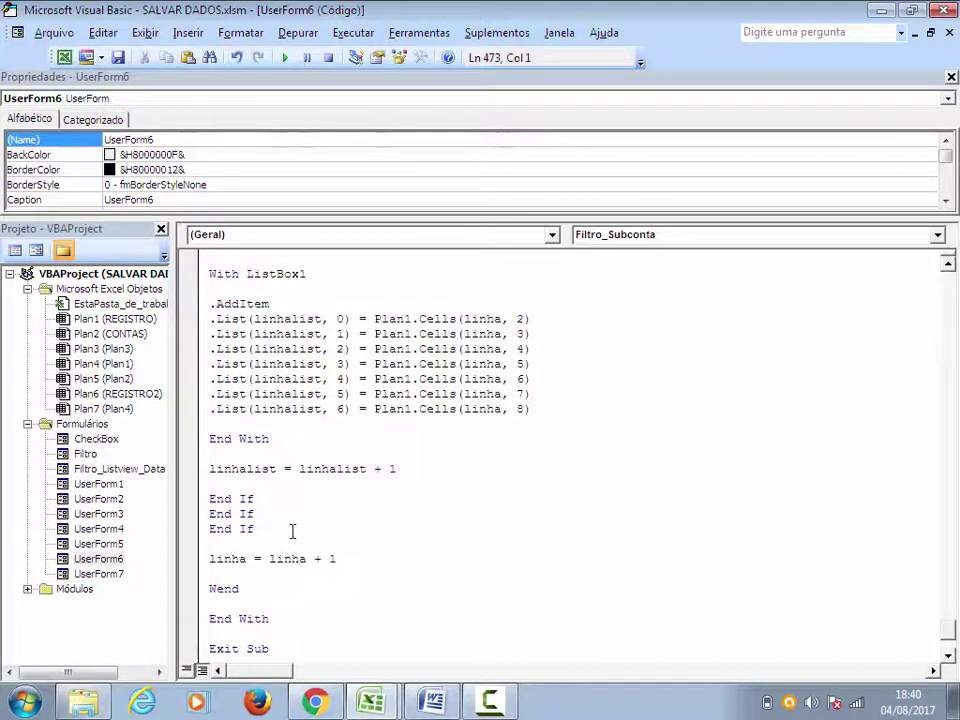
scroll(491, 489, up, 3)
scroll(535, 492, up, 1)
scroll(401, 497, down, 5)
scroll(414, 530, down, 2)
scroll(430, 522, up, 2)
scroll(444, 520, up, 3)
scroll(450, 520, down, 2)
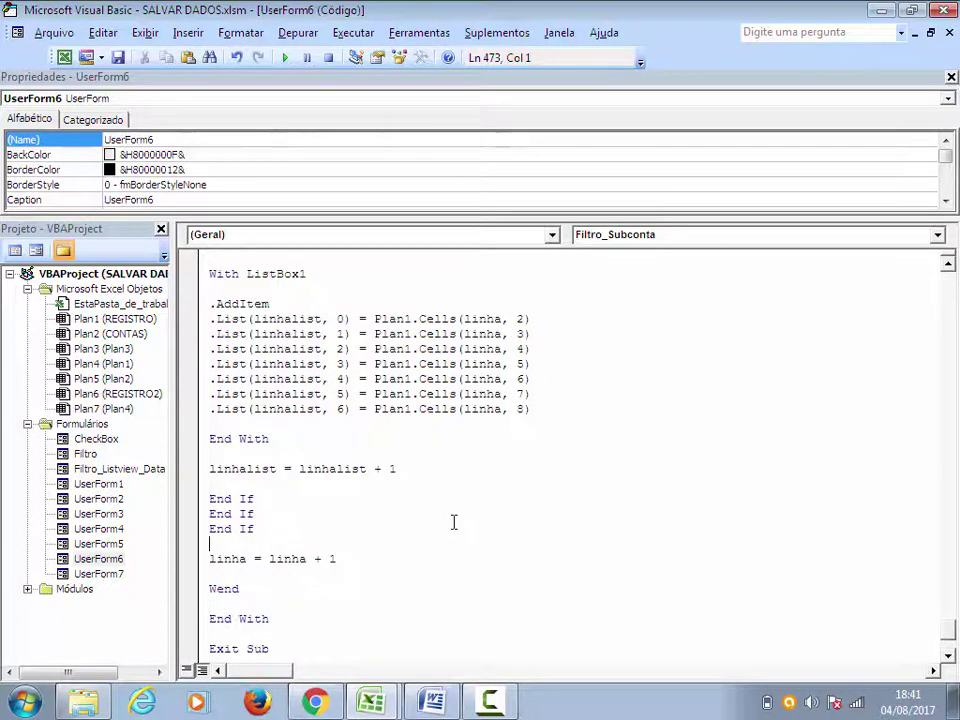
scroll(455, 517, down, 3)
scroll(460, 514, up, 5)
scroll(464, 515, up, 8)
scroll(465, 512, up, 4)
scroll(468, 512, up, 7)
scroll(474, 510, up, 2)
scroll(476, 508, up, 4)
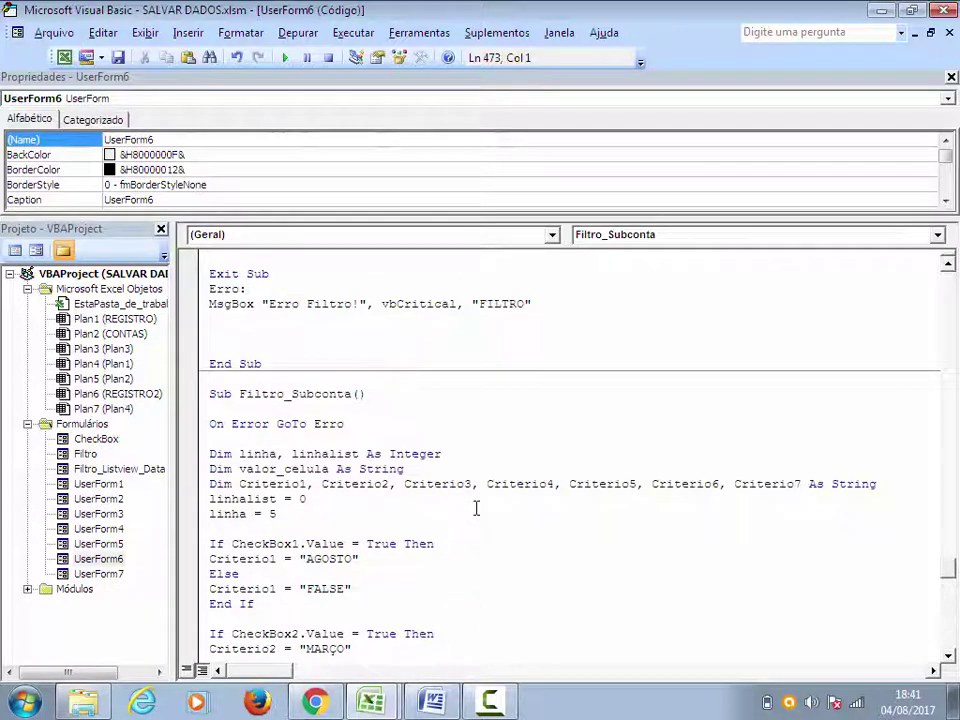
Replace the Transporte 5 handler's Call Filtro_Mes_Conta_Subconta with Call Filtro_Subconta
double_click(100, 559)
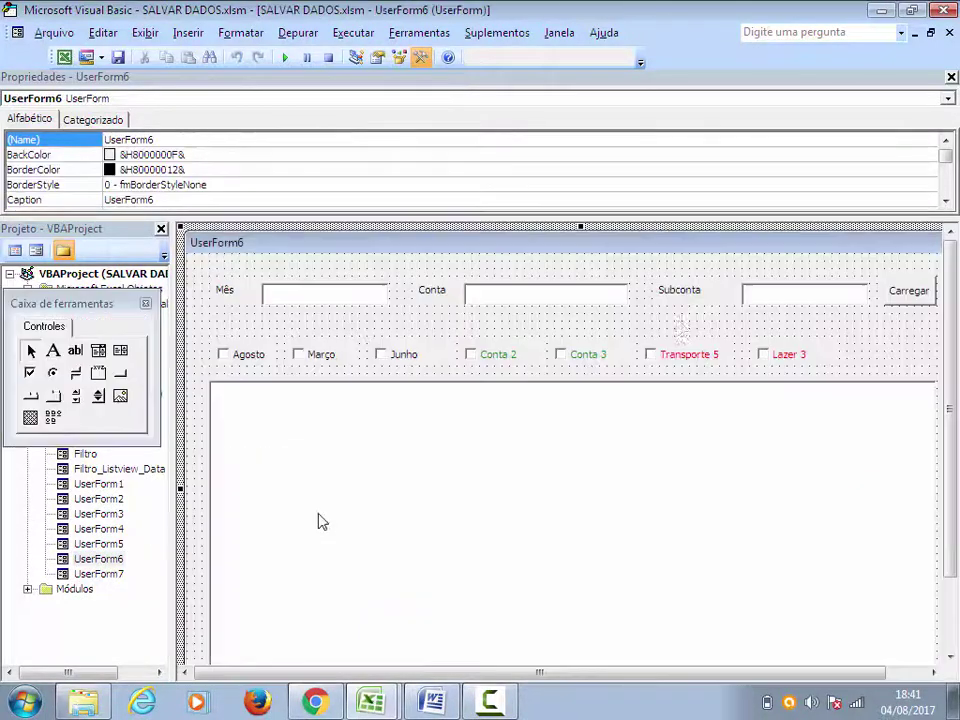
click(688, 358)
double_click(688, 358)
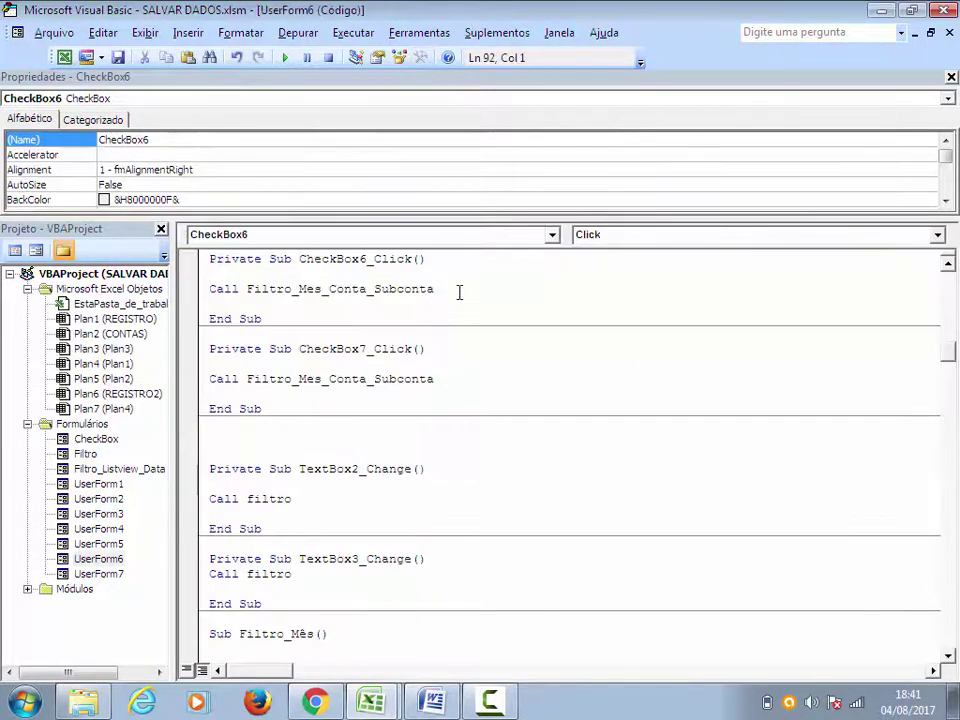
drag(434, 289, 210, 274)
text(CALL FILTRO)
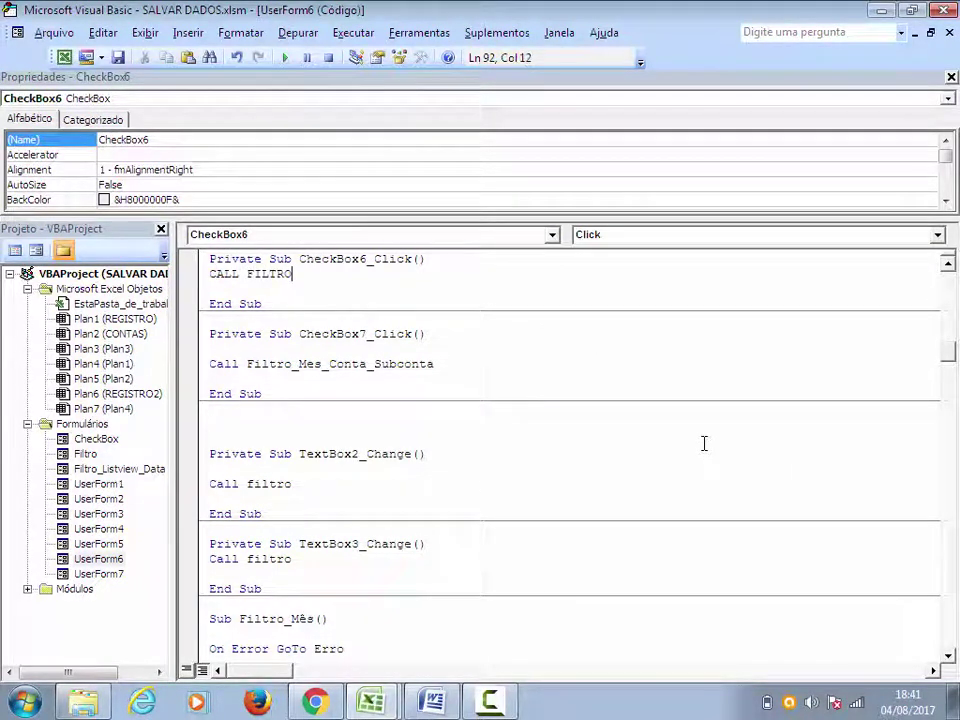
key(ctrl+space)
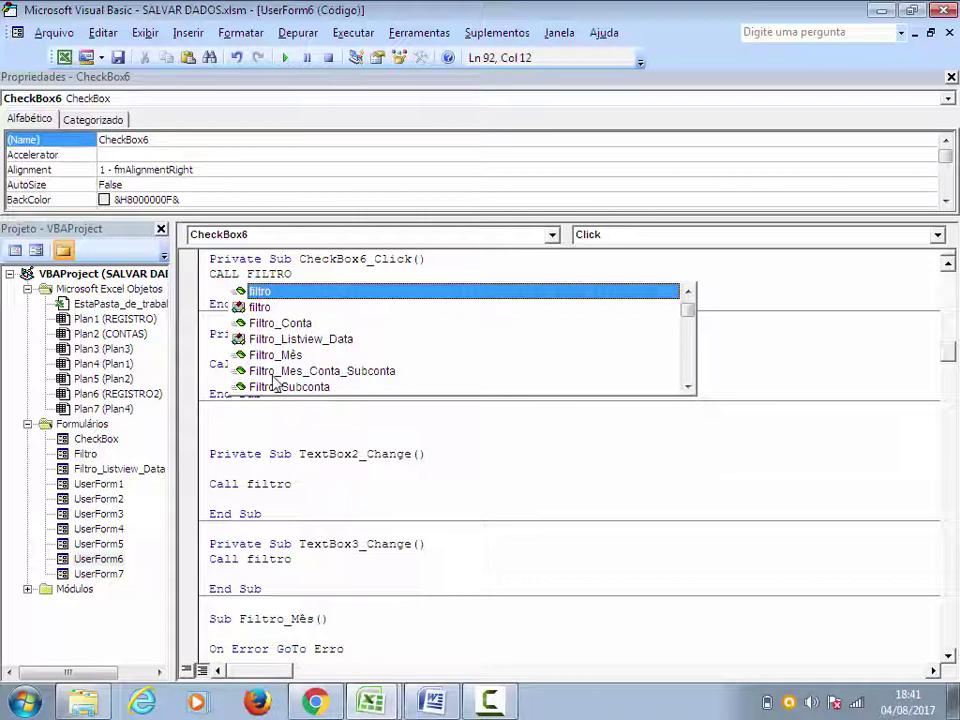
double_click(324, 388)
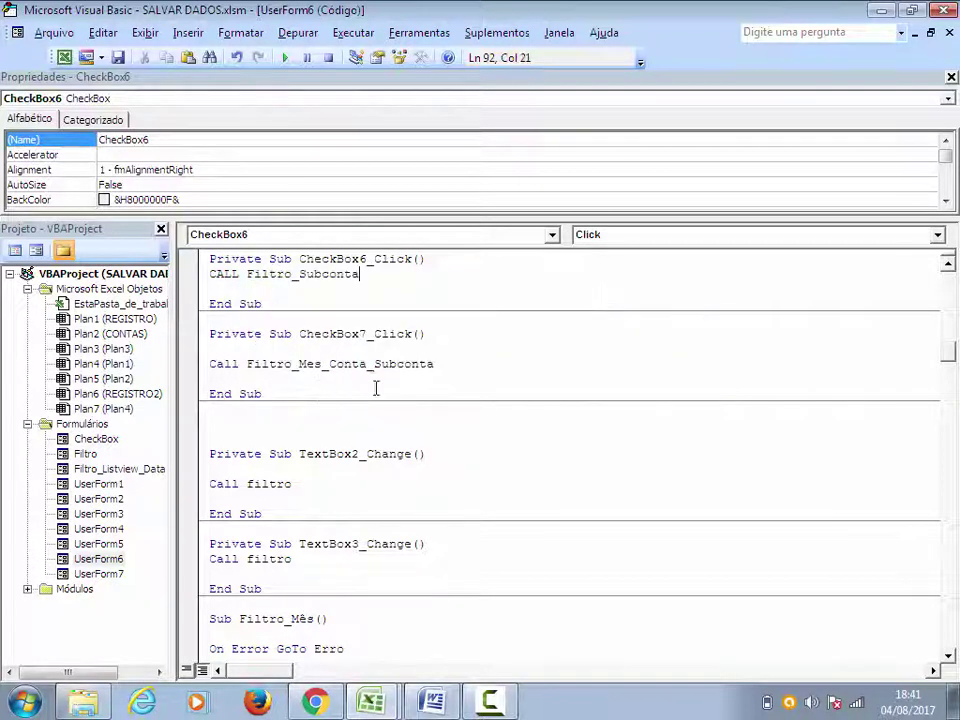
click(438, 259)
key(Return)
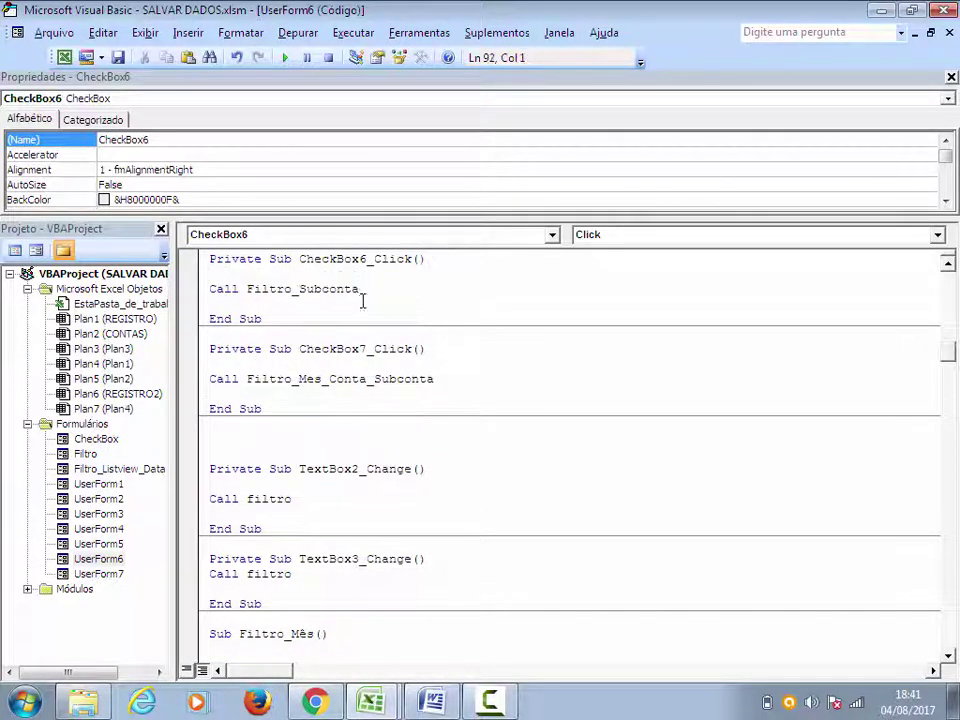
drag(365, 289, 197, 290)
key(ctrl+c)
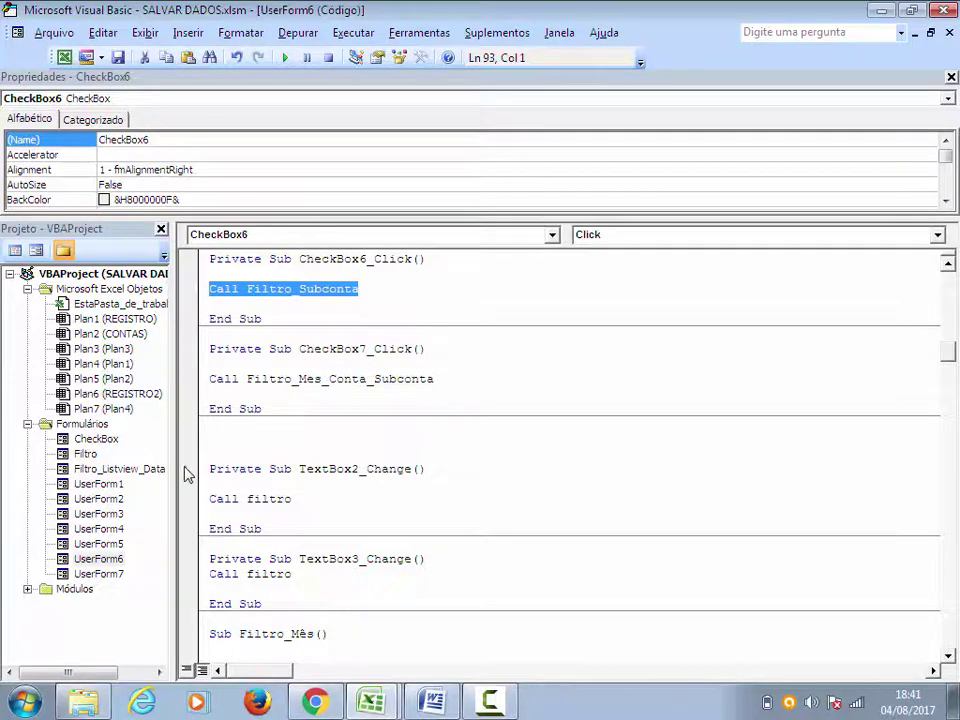
Put Call Filtro_Subconta in the Lazer 3 handler and delete the blank lines before TextBox2_Change
double_click(105, 560)
double_click(778, 354)
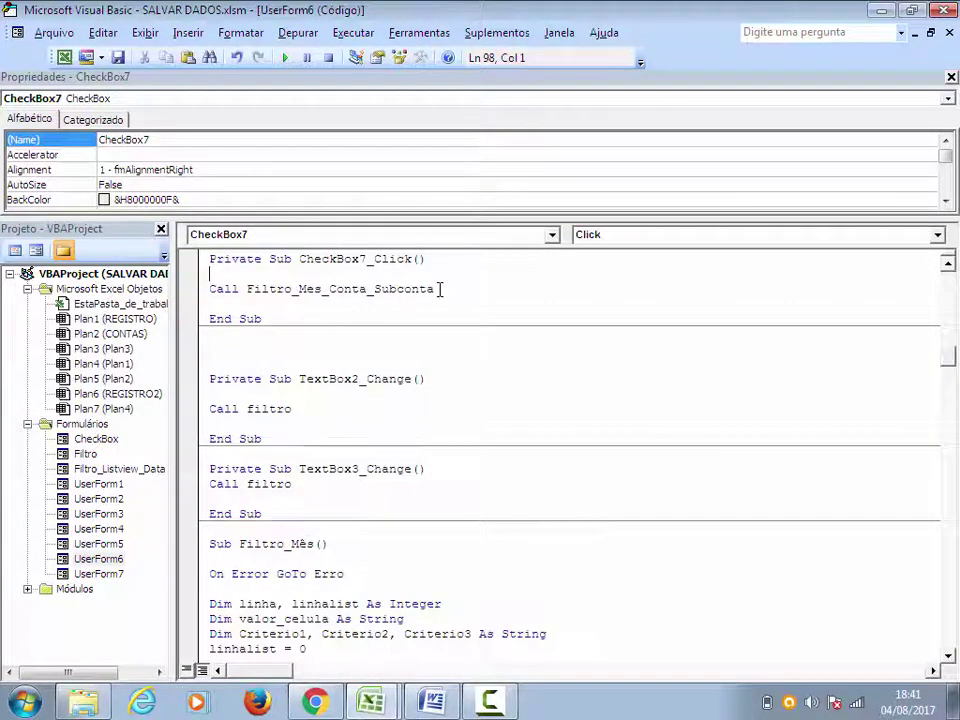
drag(440, 289, 208, 289)
key(ctrl+v)
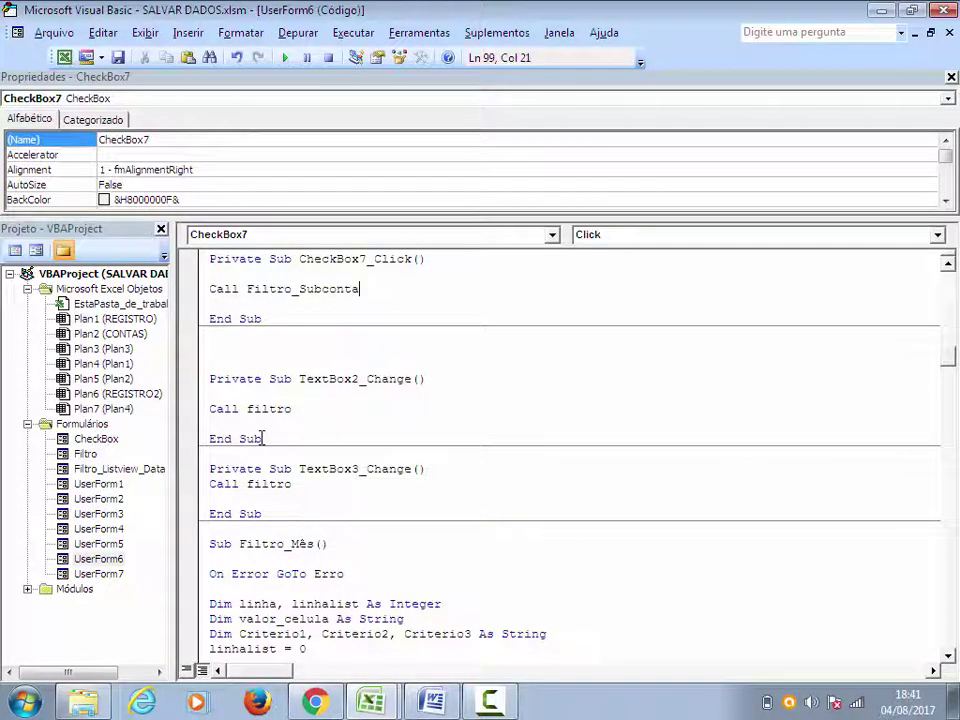
click(237, 340)
key(Delete)
key(Delete)
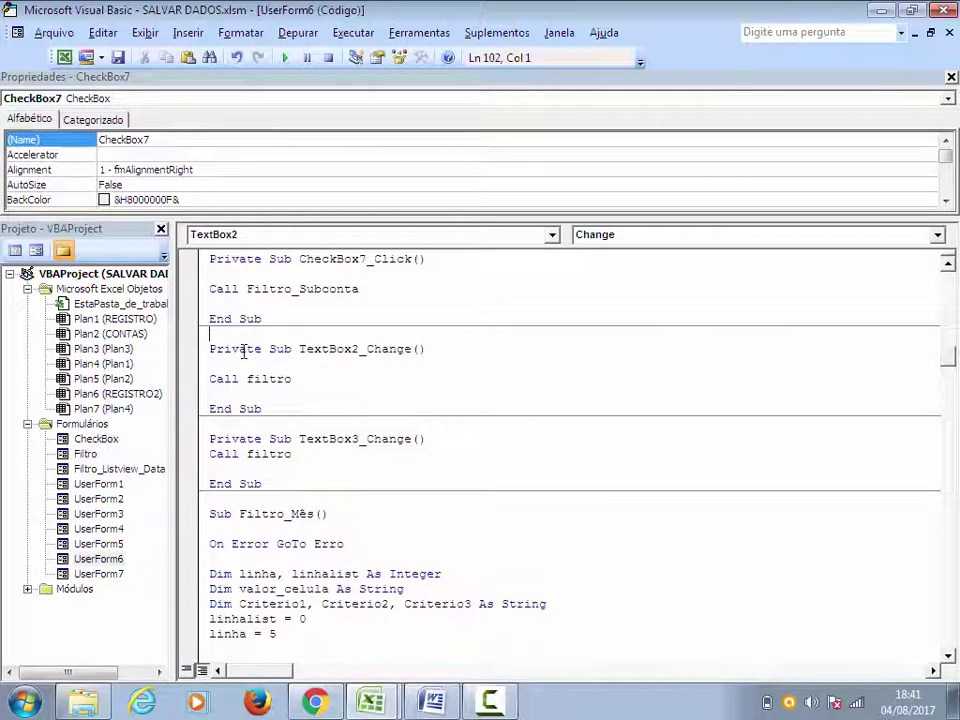
key(Delete)
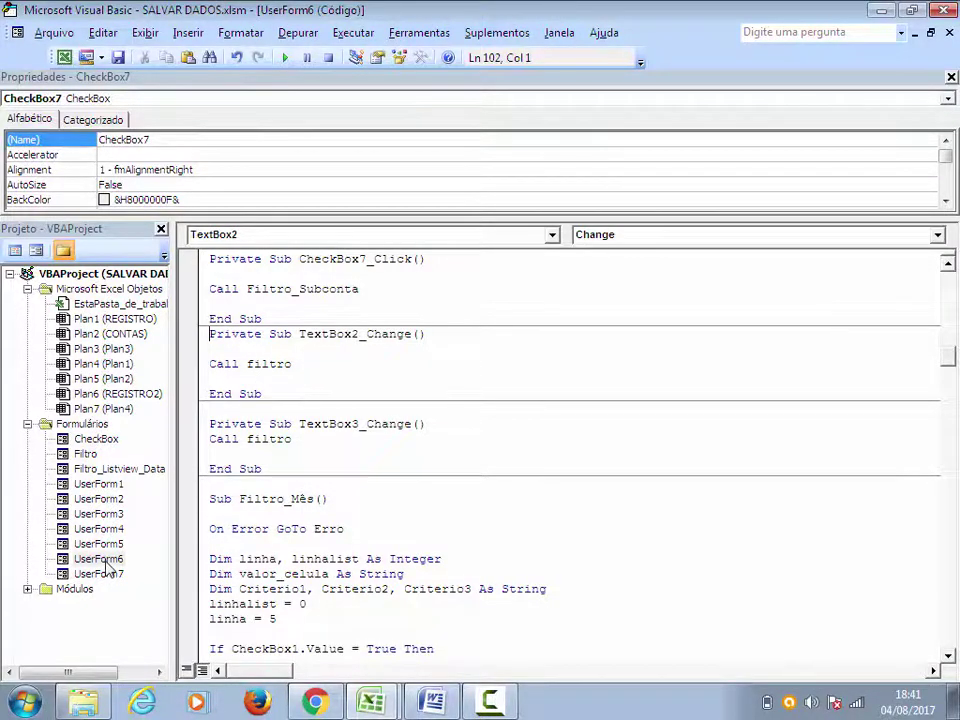
double_click(103, 560)
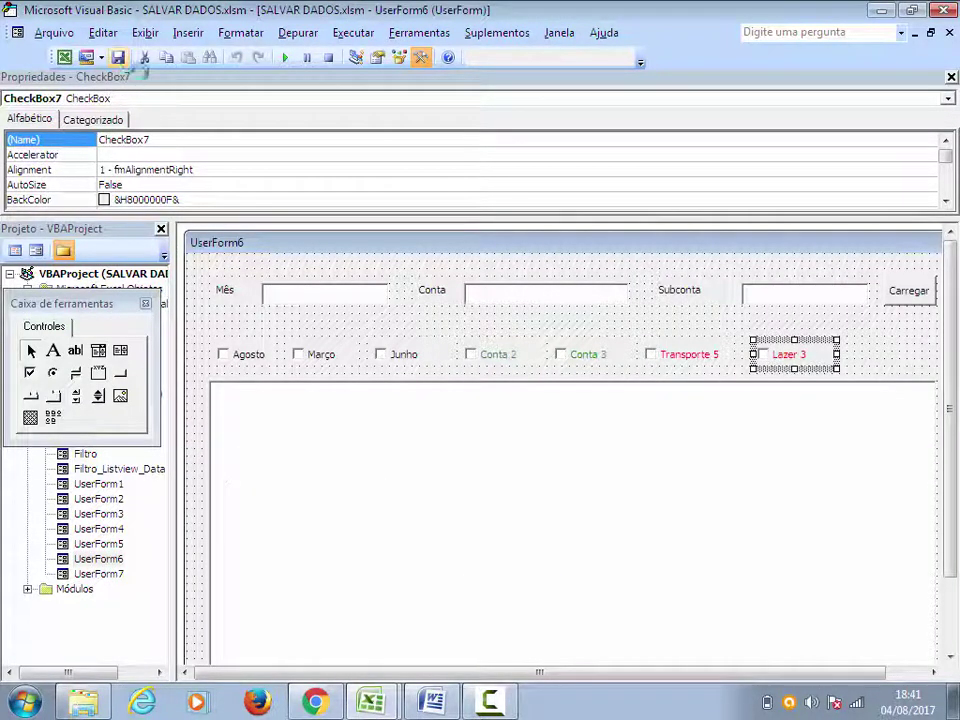
Run UserForm6 and tick Agosto, Março, Junho, Conta 2 and Conta 3
click(274, 325)
click(285, 57)
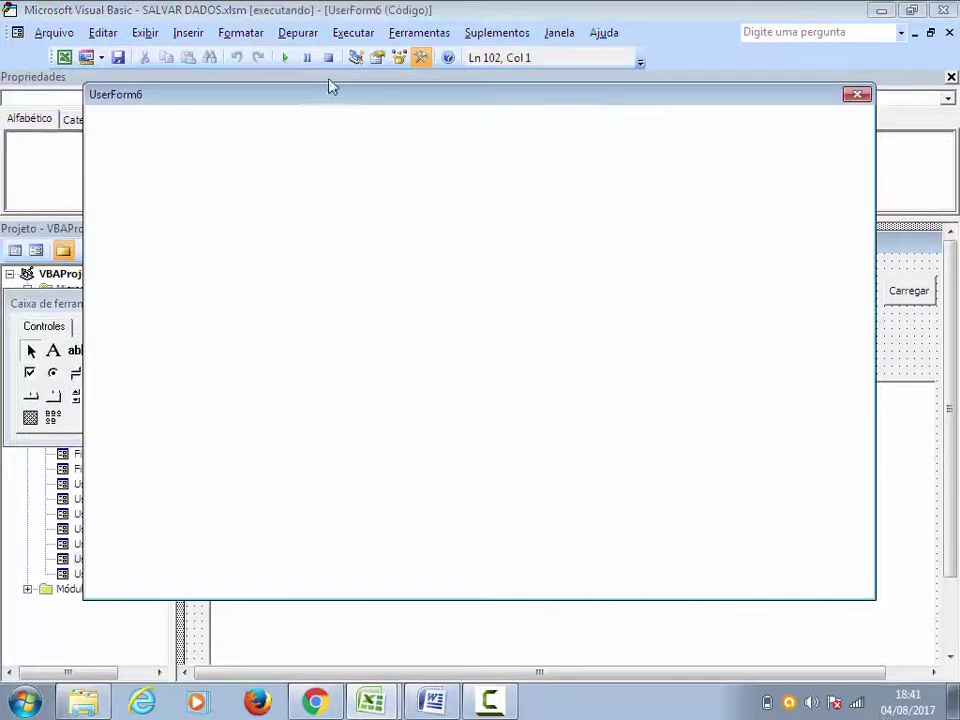
click(140, 212)
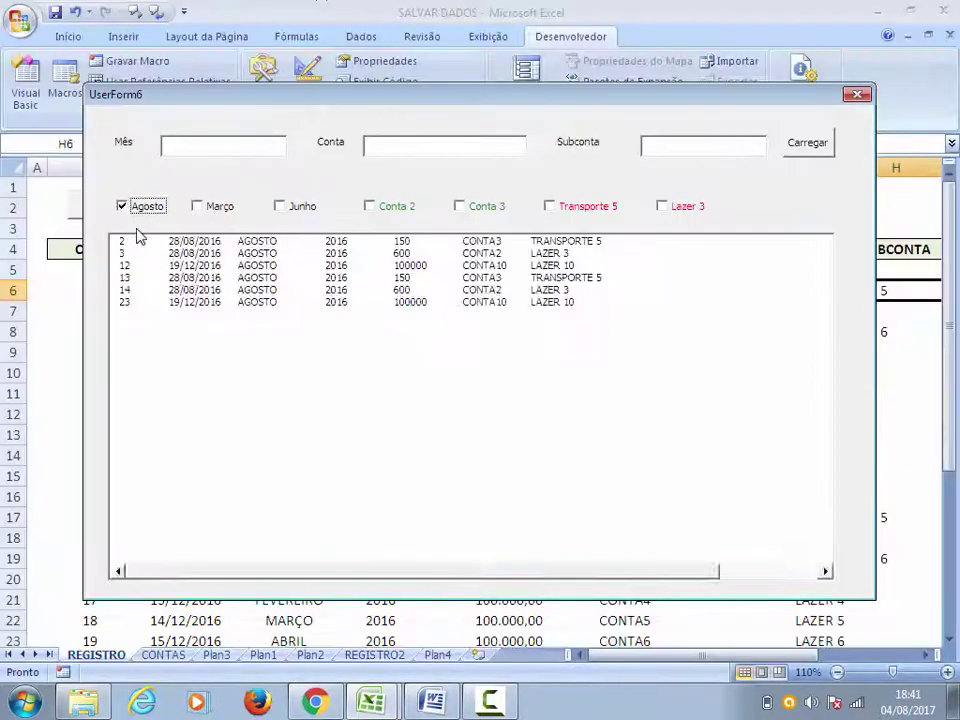
click(198, 208)
click(274, 208)
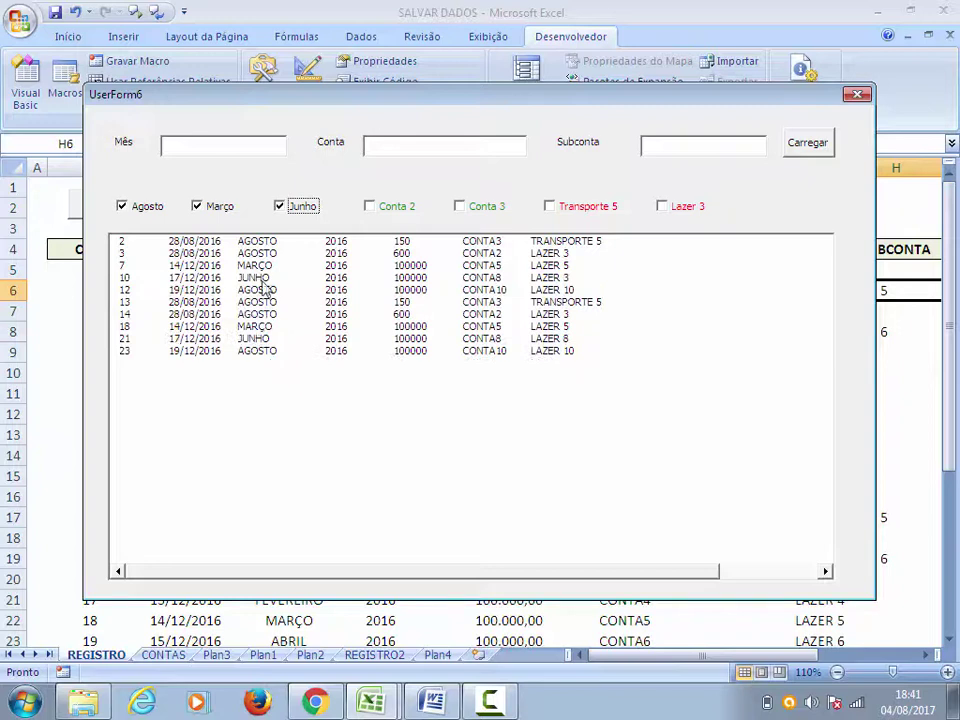
click(371, 207)
click(459, 207)
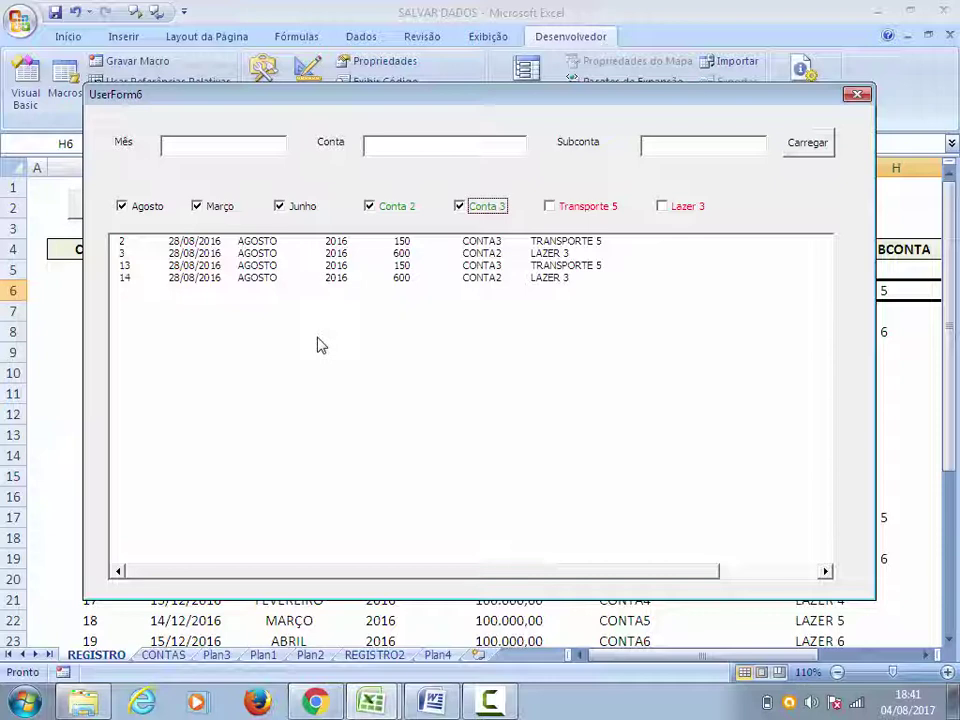
Test the Transporte 5 filter while toggling Agosto, Conta 2 and Conta 3, then select a record
click(574, 214)
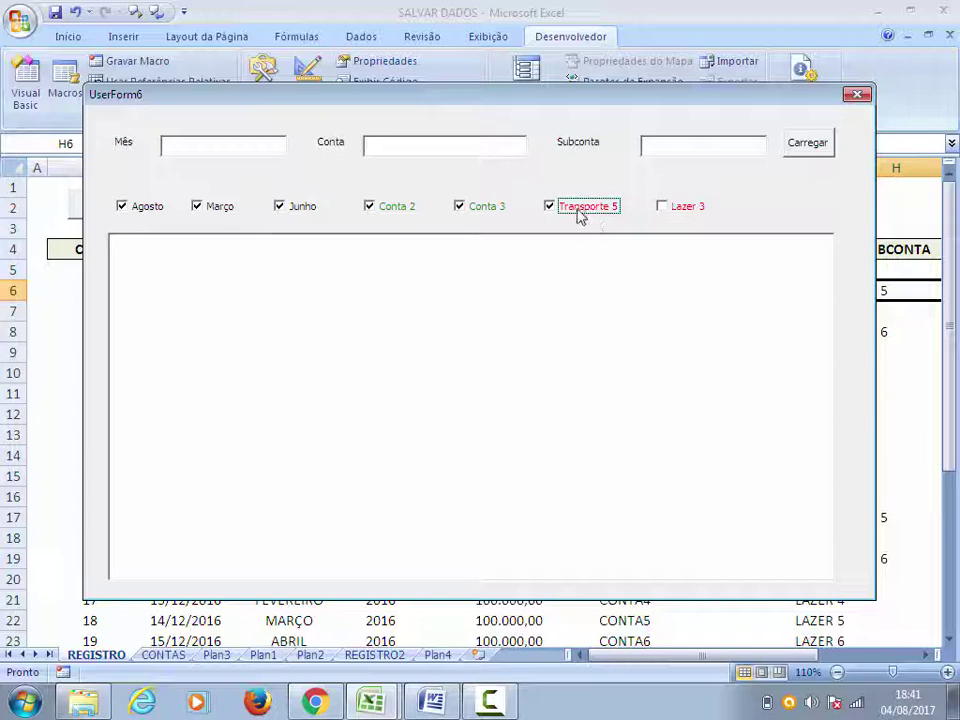
click(549, 214)
click(122, 208)
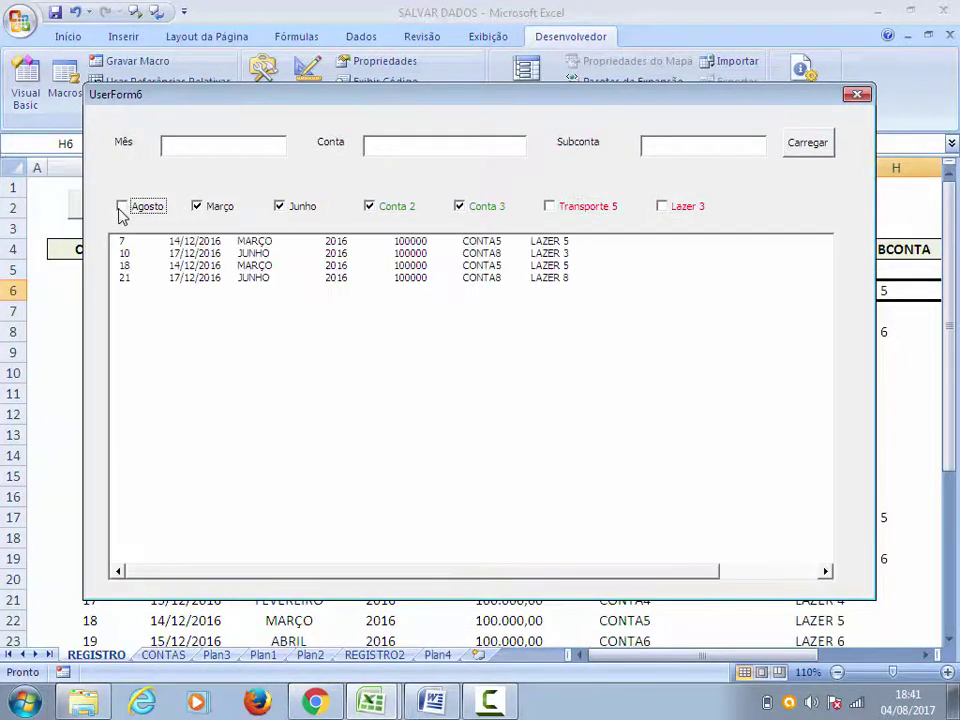
click(125, 210)
click(553, 208)
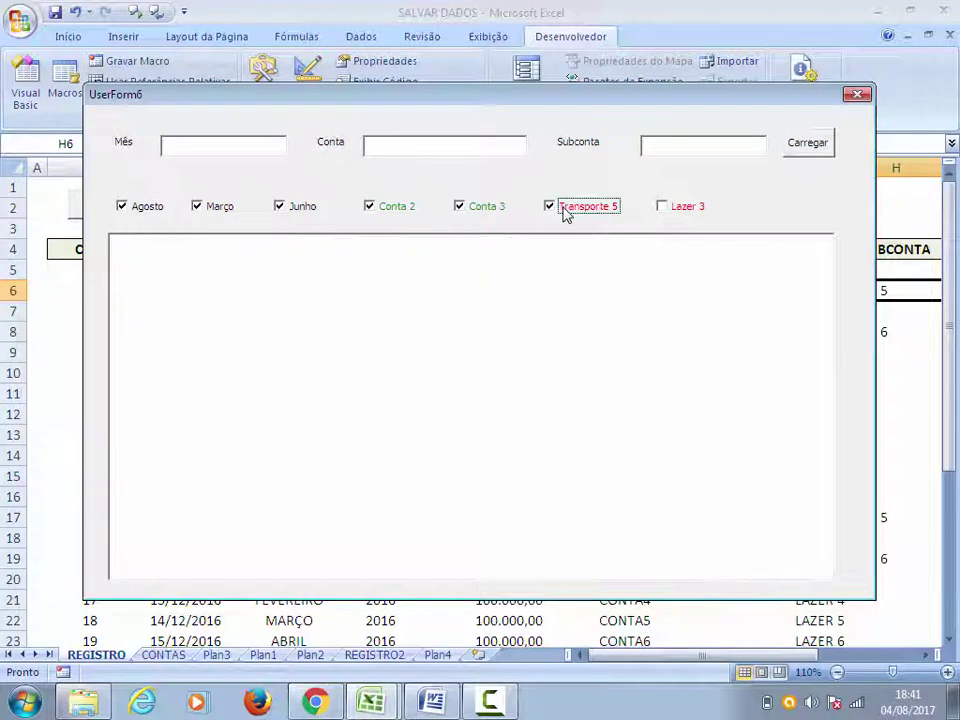
click(370, 209)
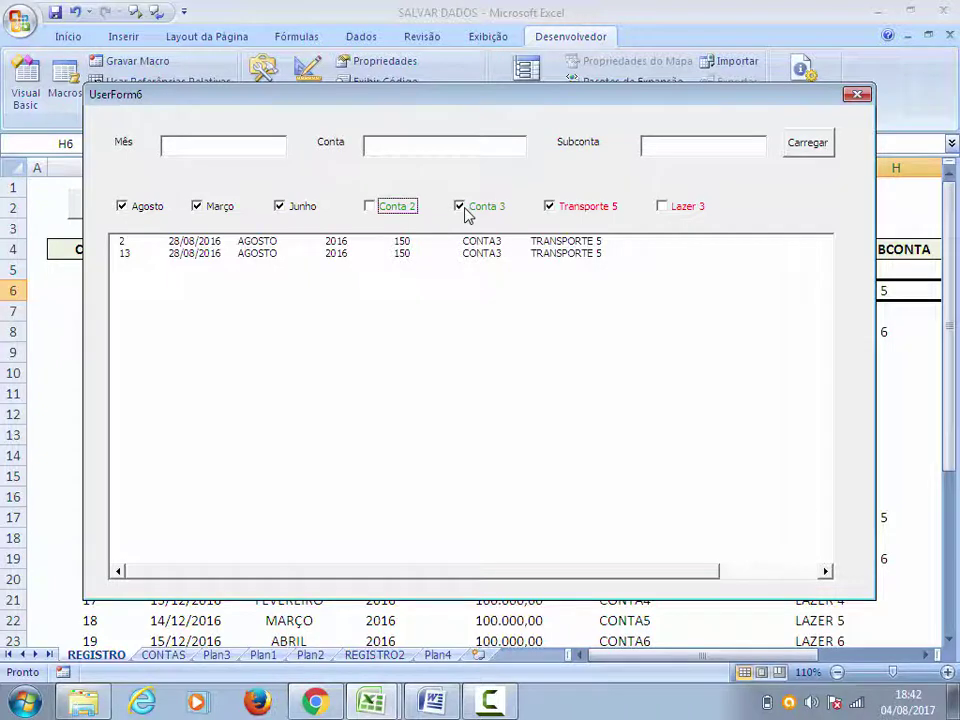
click(465, 213)
click(388, 212)
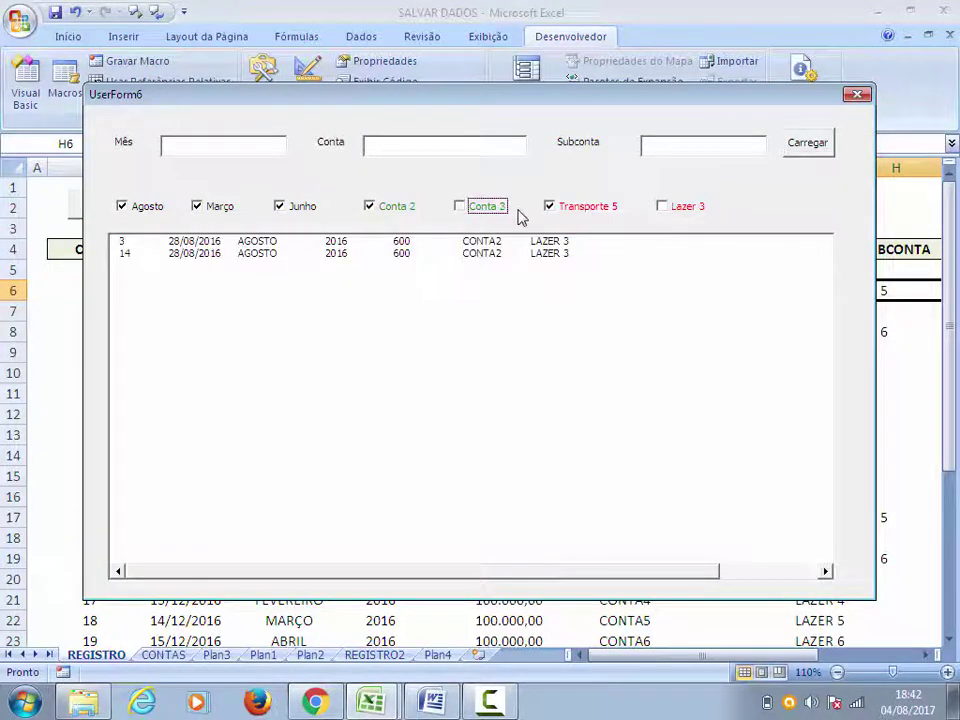
click(516, 214)
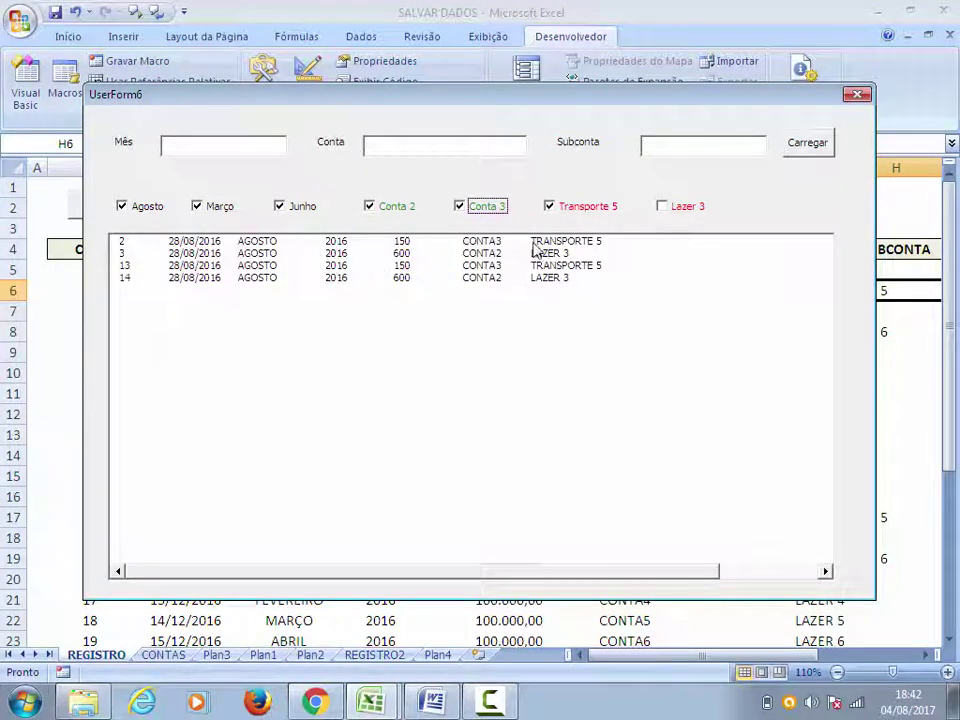
click(563, 244)
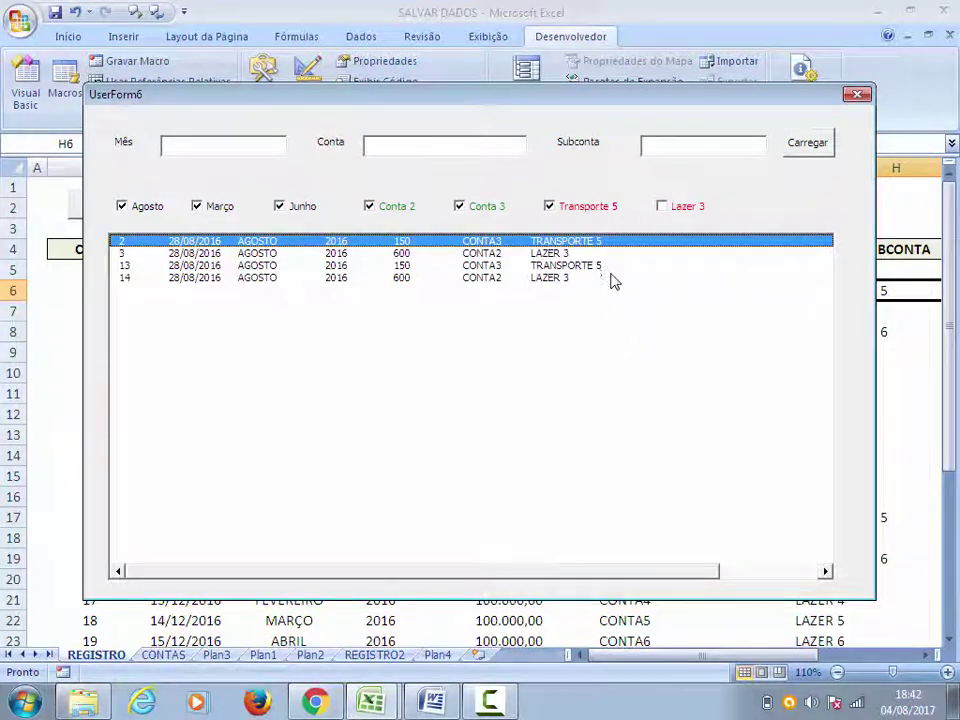
Toggle Lazer 3, clear Transporte 5, Março and Junho, and re-toggle Agosto, Conta 2 and Conta 3
click(677, 212)
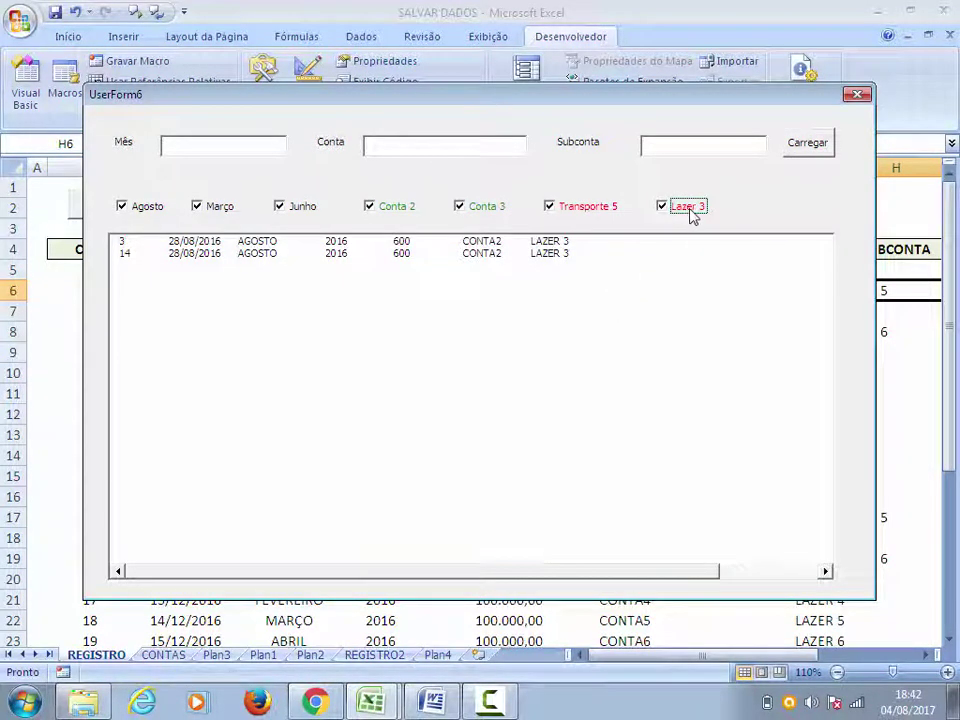
click(677, 212)
click(589, 212)
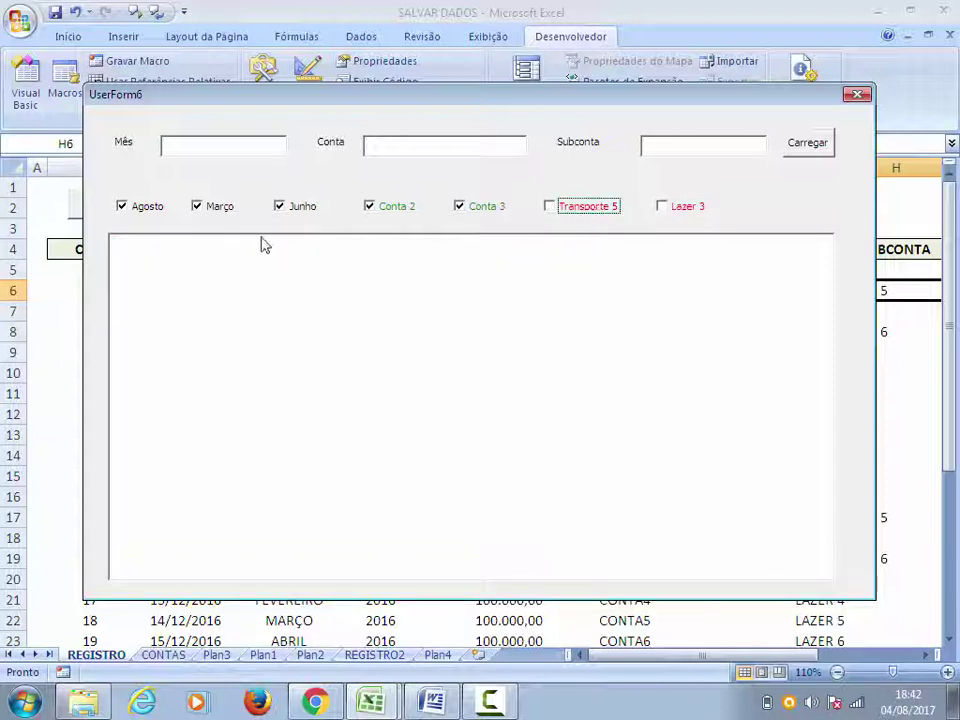
click(128, 218)
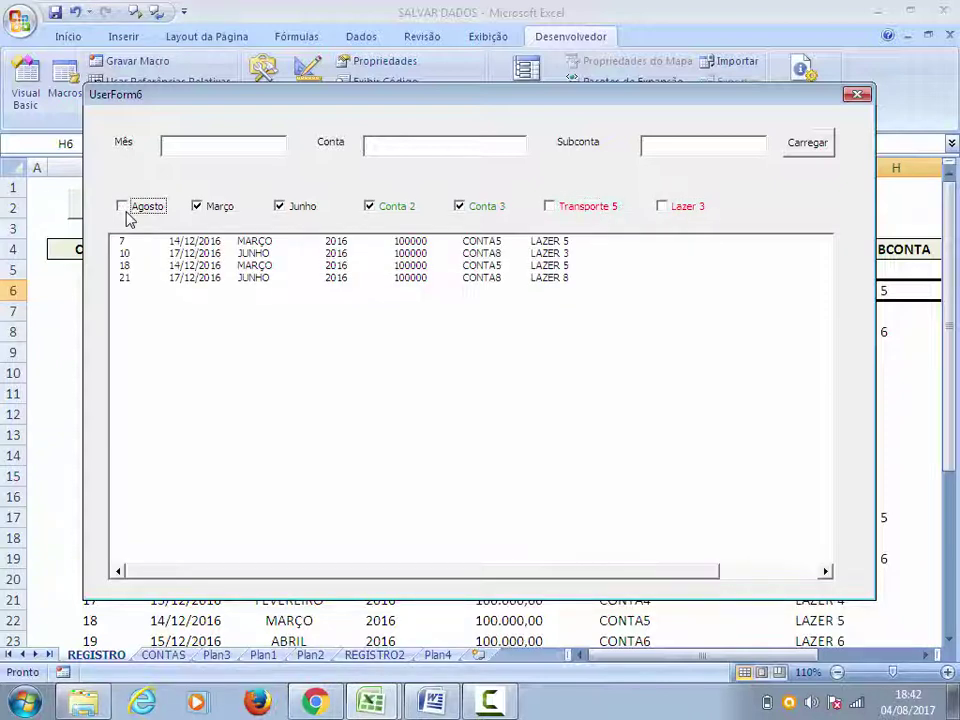
click(128, 216)
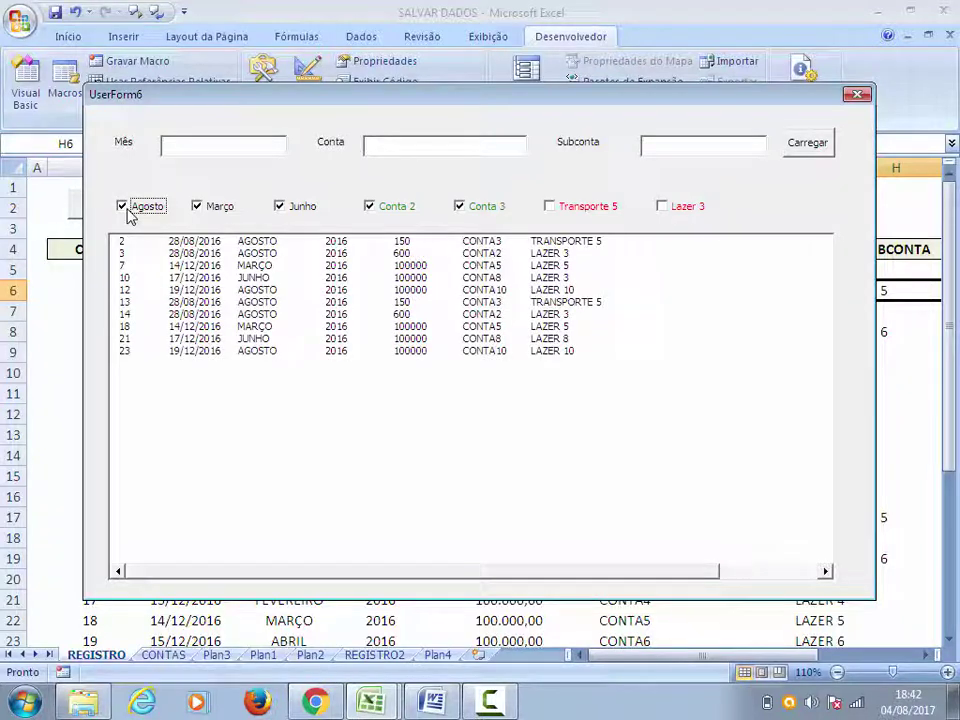
click(200, 209)
click(281, 210)
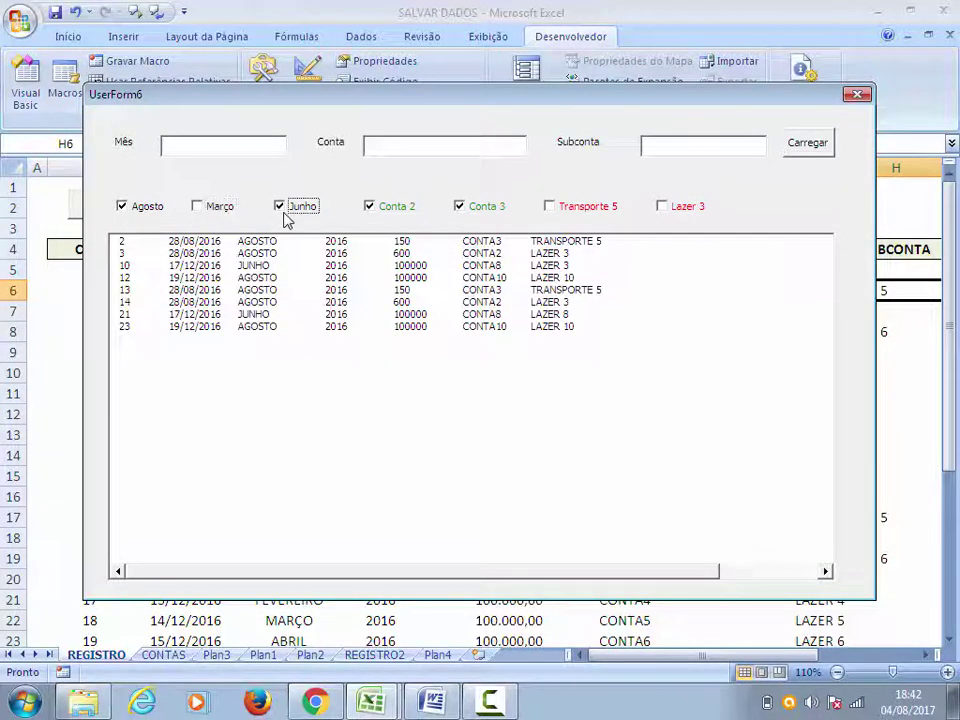
click(372, 210)
click(372, 210)
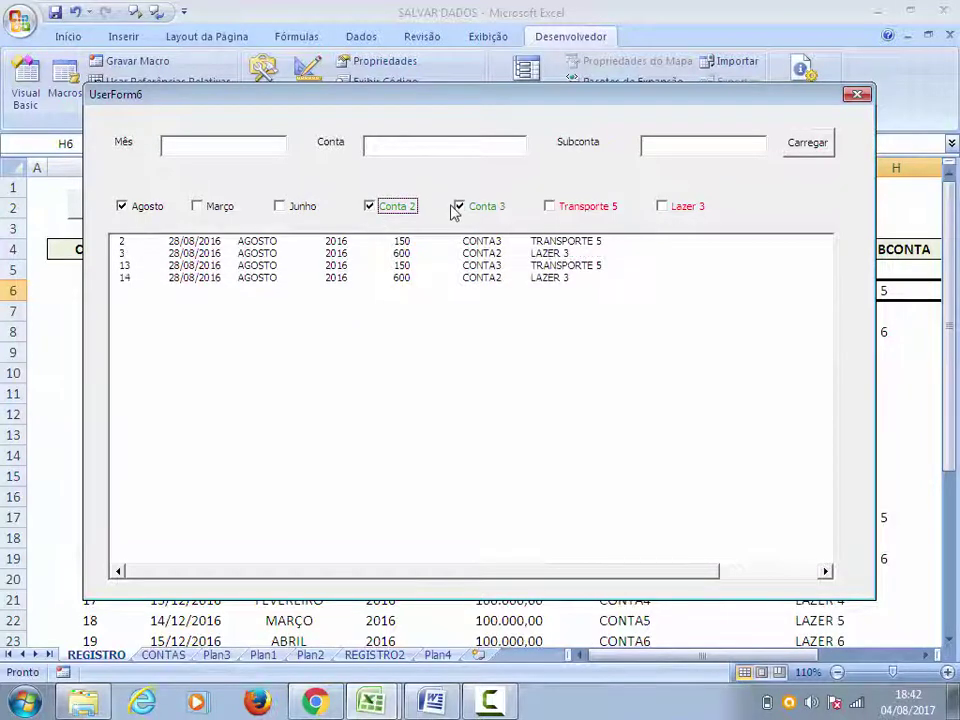
click(459, 210)
click(459, 208)
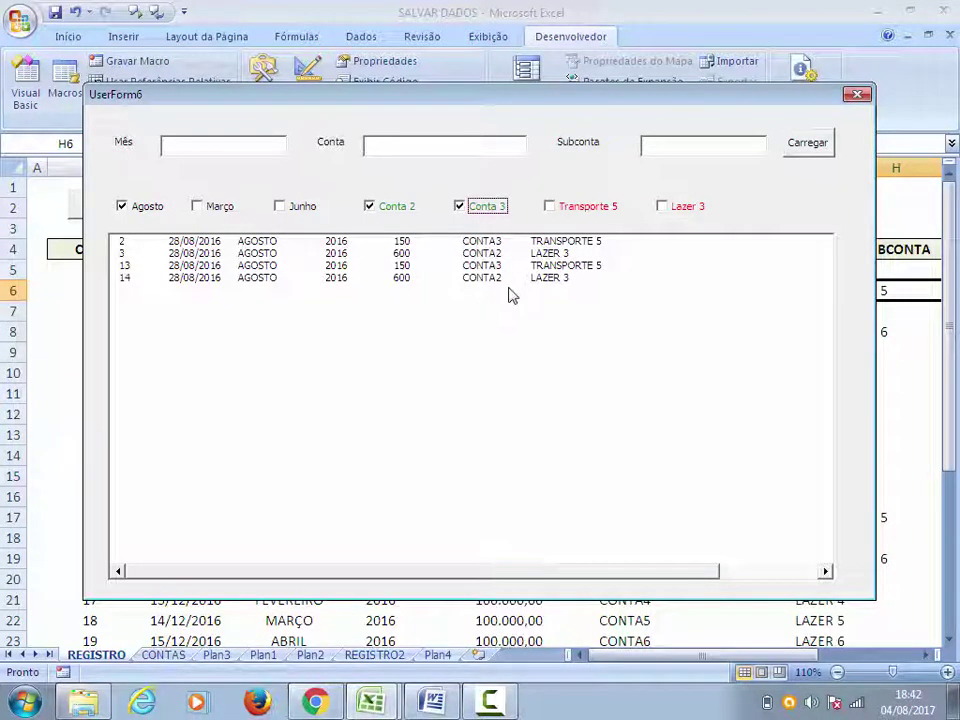
Toggle Transporte 5 and Conta 3, pick the LAZER 3 and TRANSPORTE 5 rows, then close the form
click(553, 207)
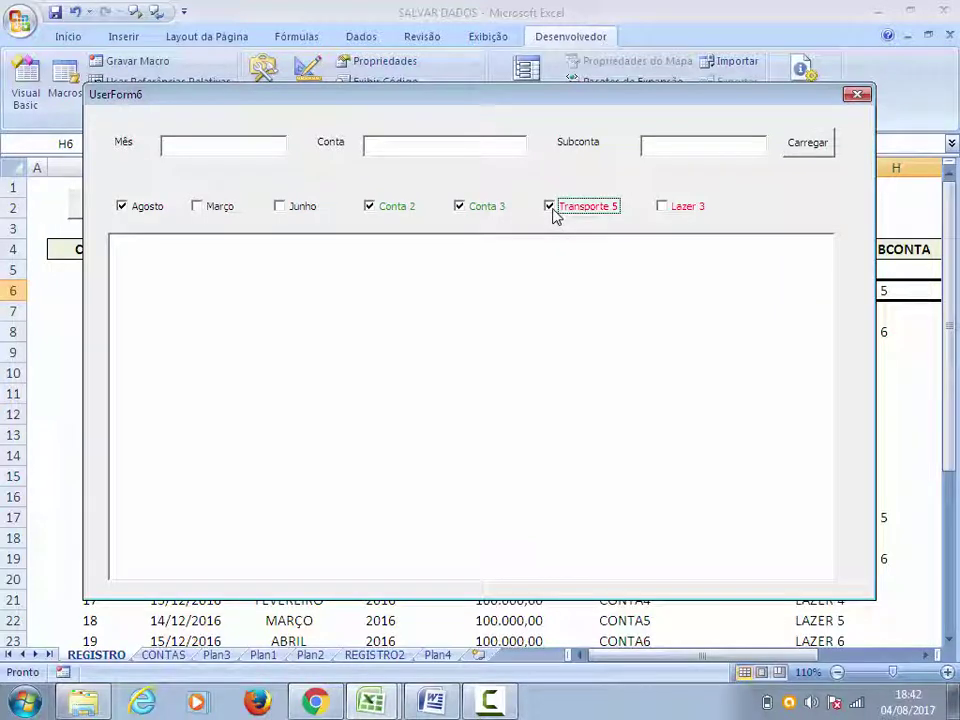
click(553, 208)
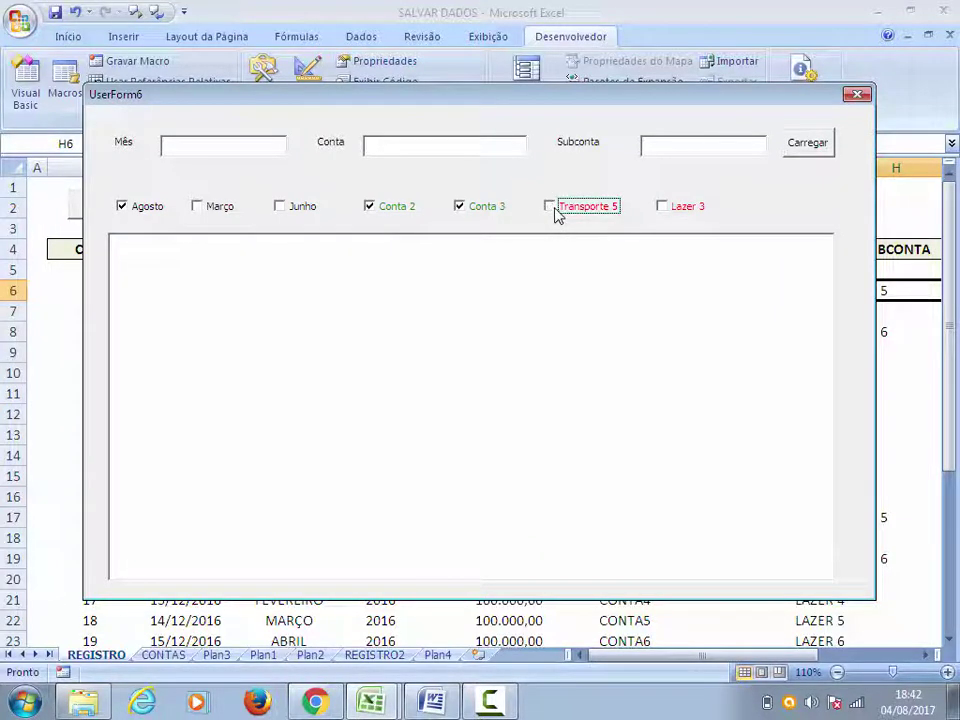
click(462, 211)
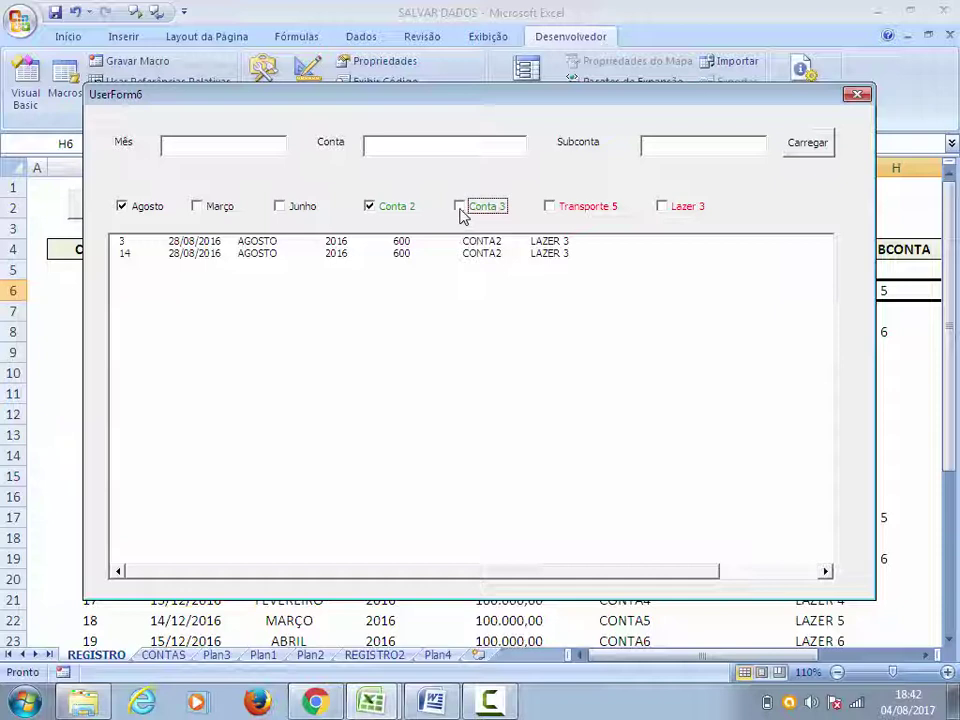
click(460, 209)
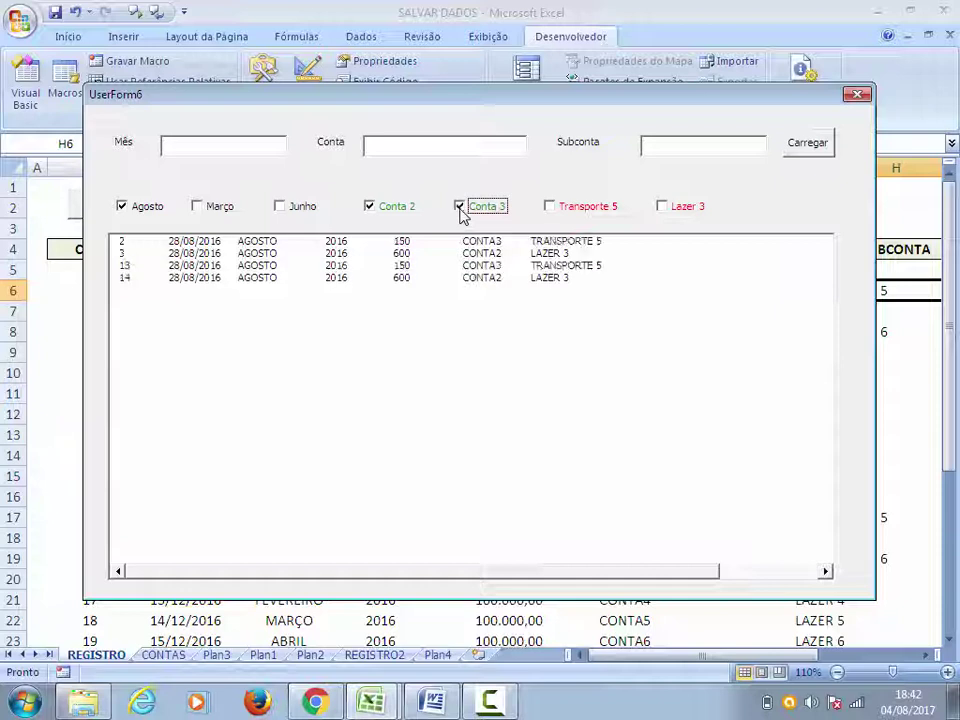
click(306, 254)
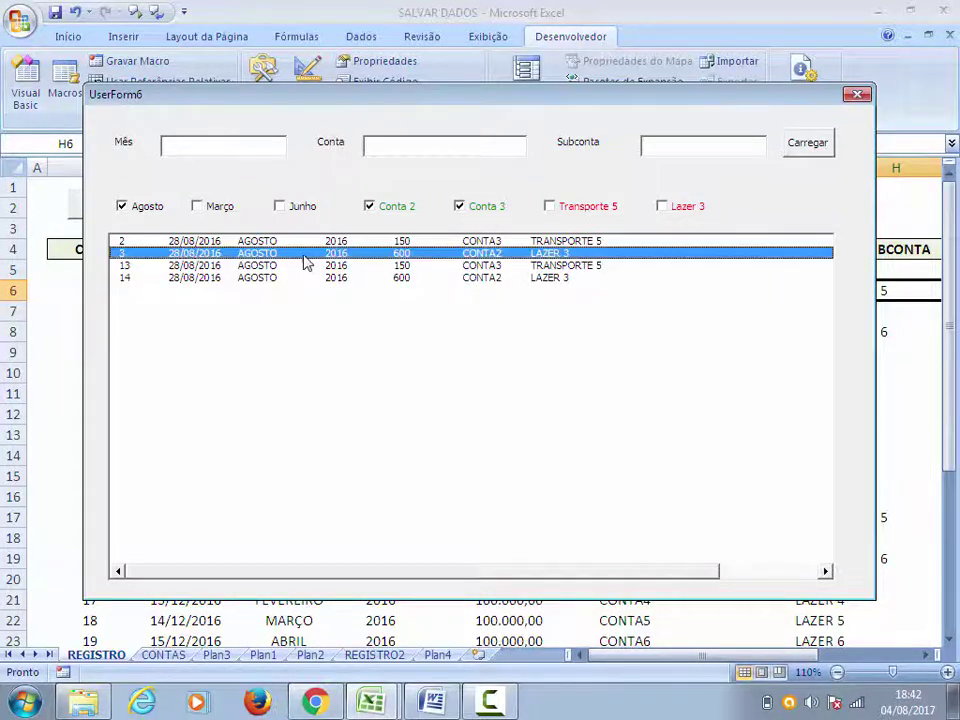
click(552, 243)
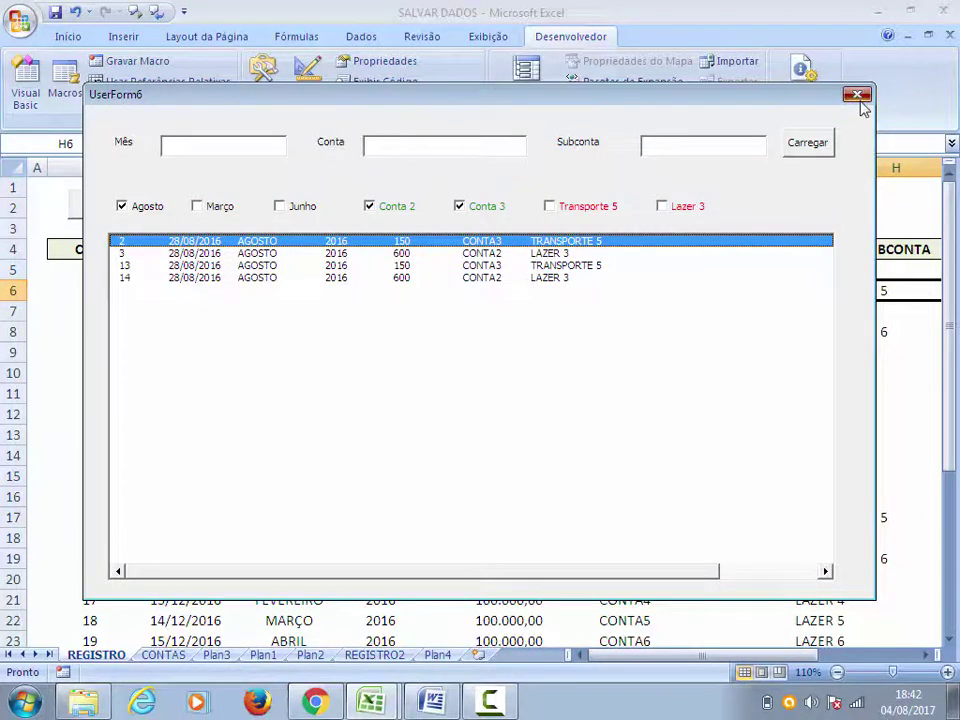
click(857, 95)
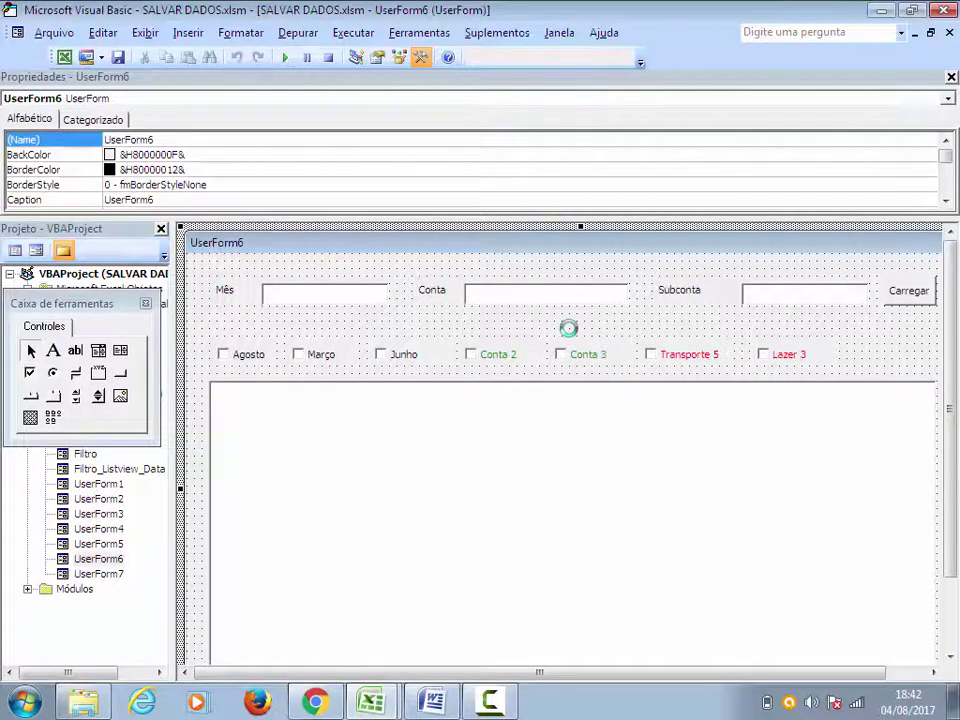
double_click(568, 328)
scroll(640, 359, up, 15)
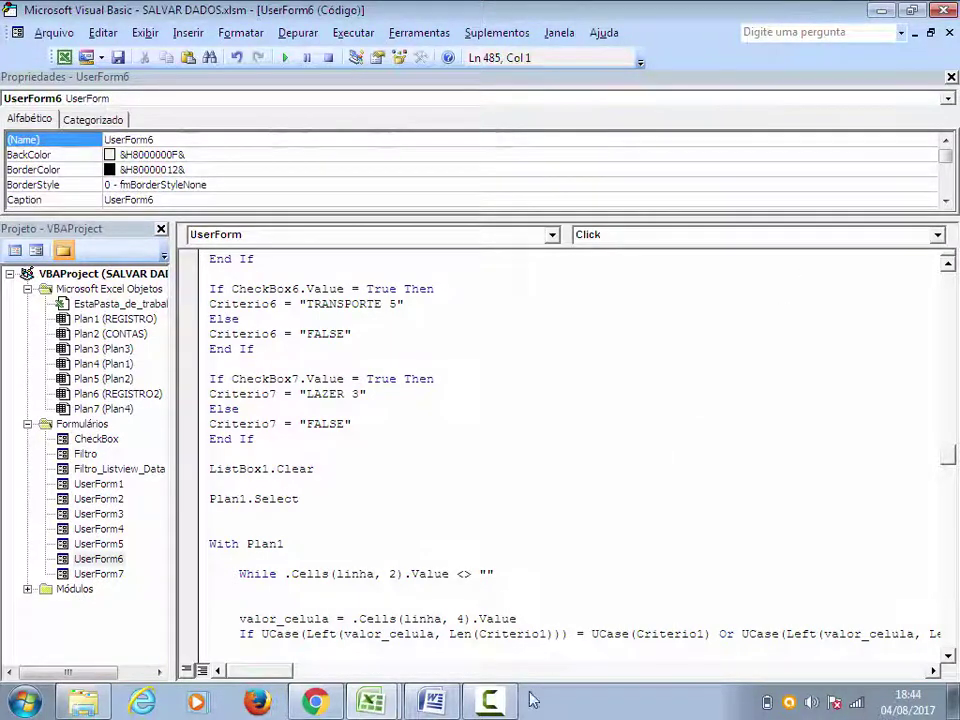
click(489, 702)
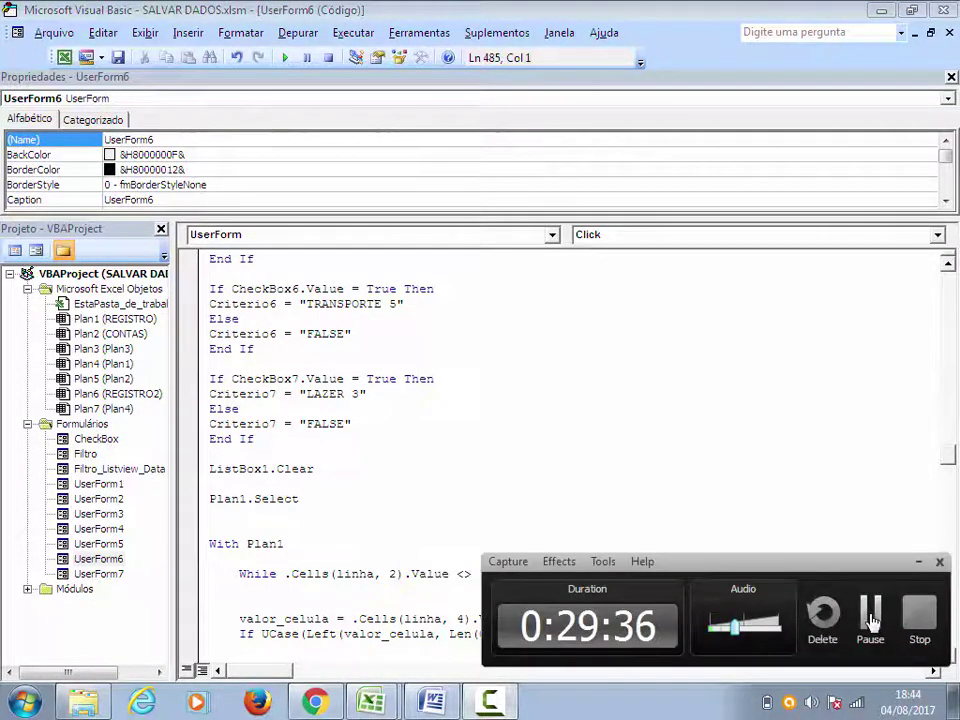
click(870, 618)
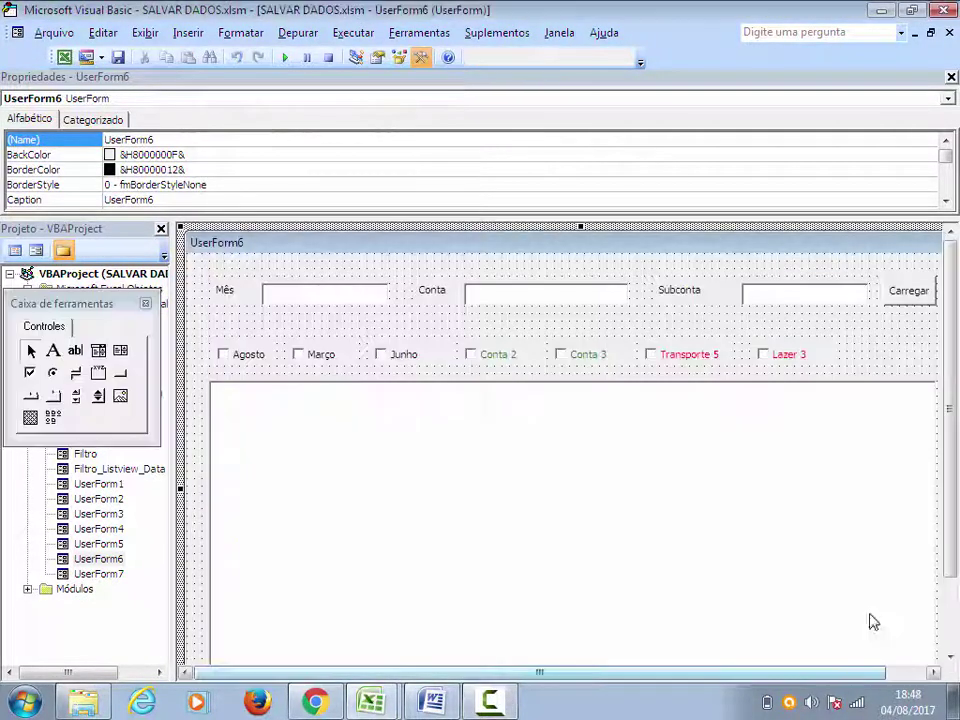
double_click(438, 334)
scroll(393, 504, up, 3)
scroll(393, 504, up, 5)
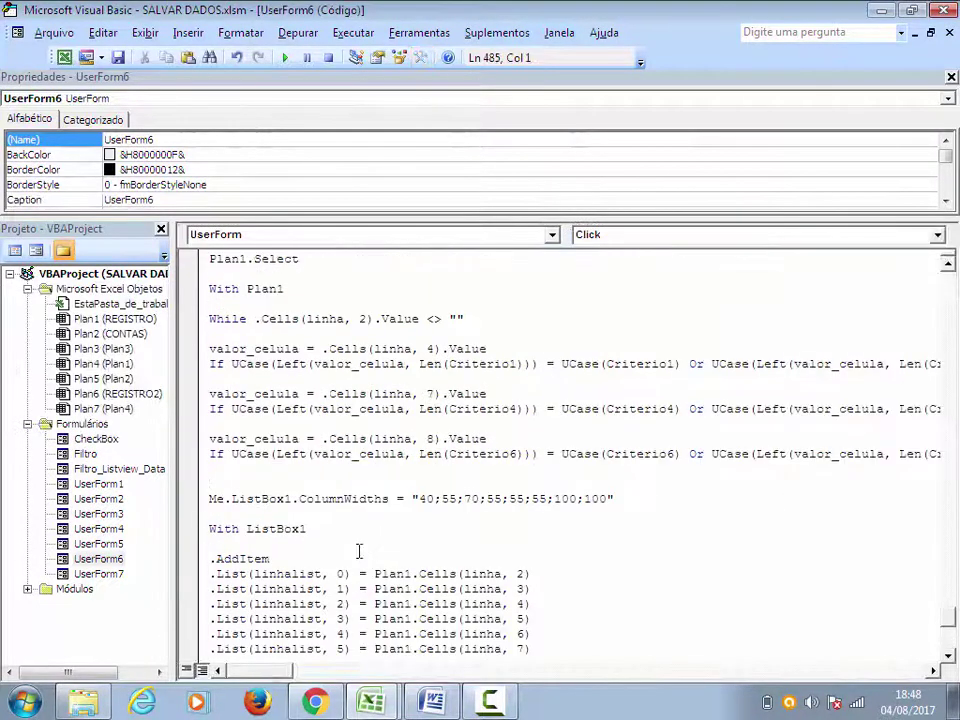
scroll(390, 553, up, 5)
scroll(336, 485, up, 2)
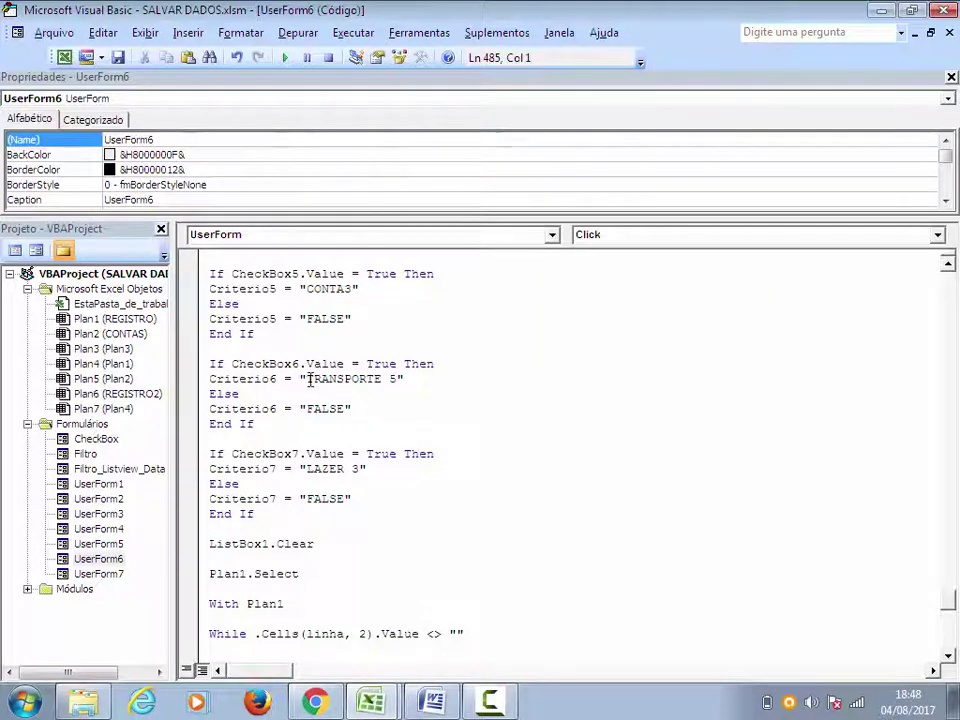
click(400, 380)
key(shift+Left)
key(shift+Left)
key(shift+Left)
key(shift+Left)
key(shift+Left)
click(343, 396)
double_click(110, 559)
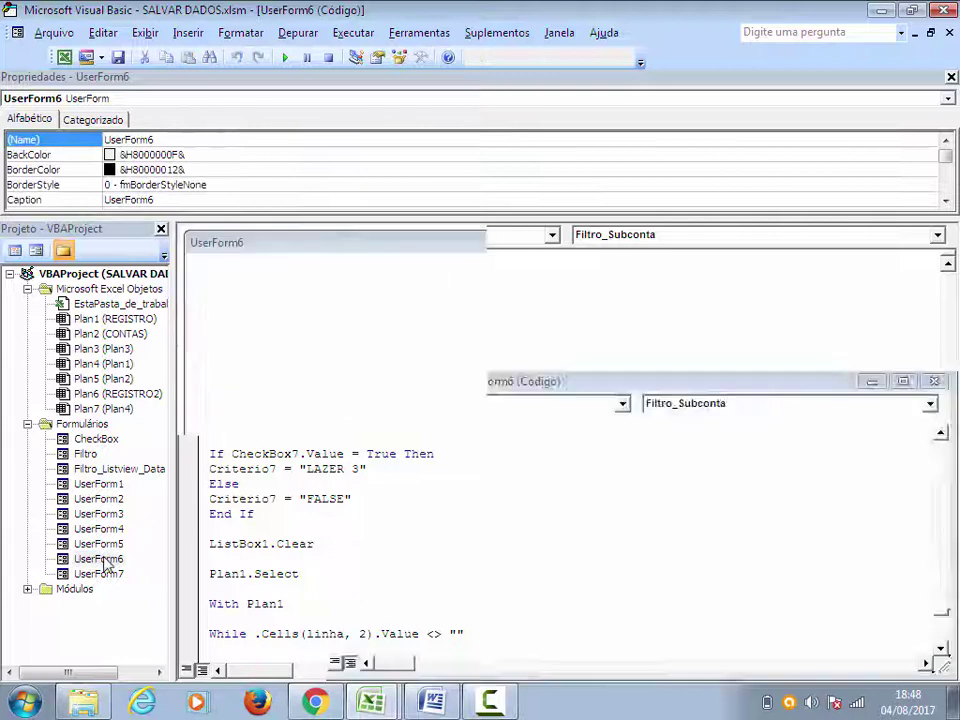
Run UserForm6, tick Agosto, Março, Junho, Conta 2, Conta 3 and Transporte 5, toggle Lazer 3, then close
click(284, 58)
click(123, 207)
click(198, 207)
click(281, 209)
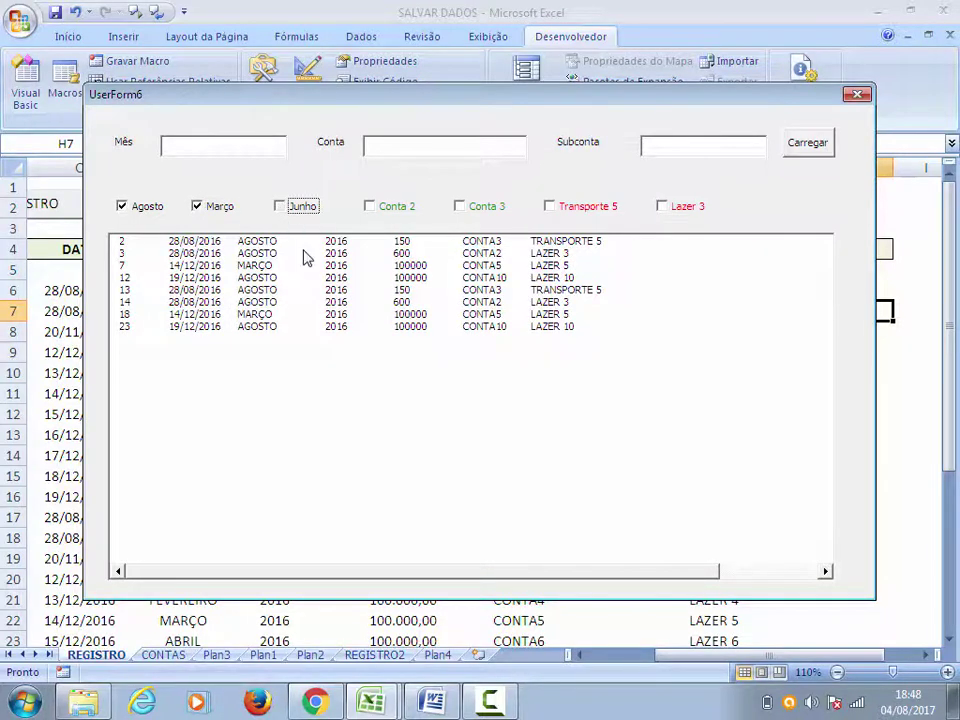
click(382, 207)
click(462, 208)
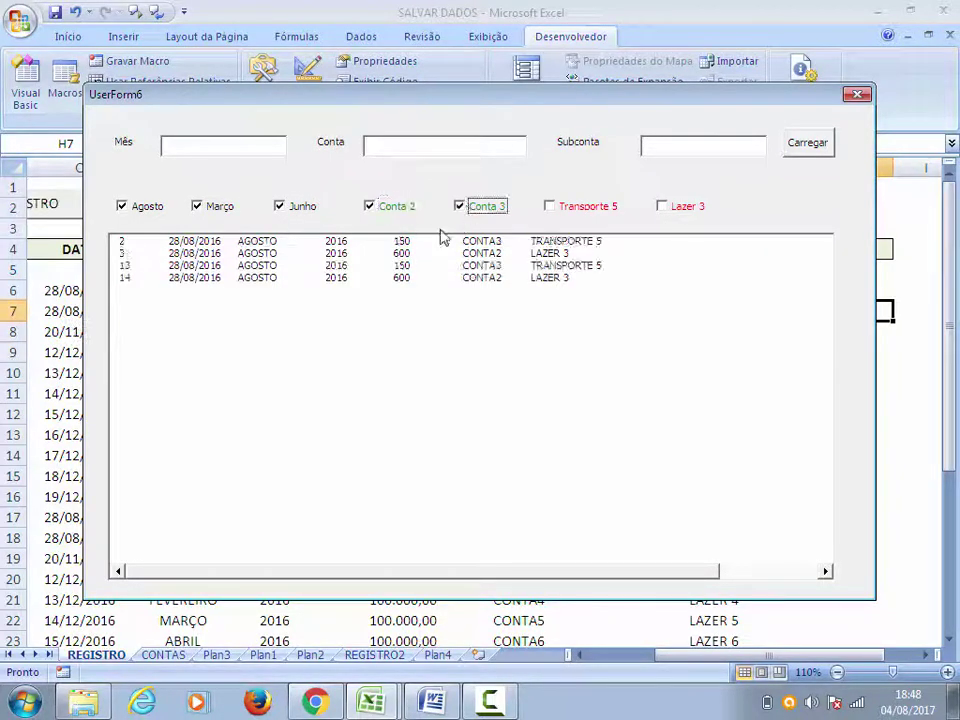
click(550, 208)
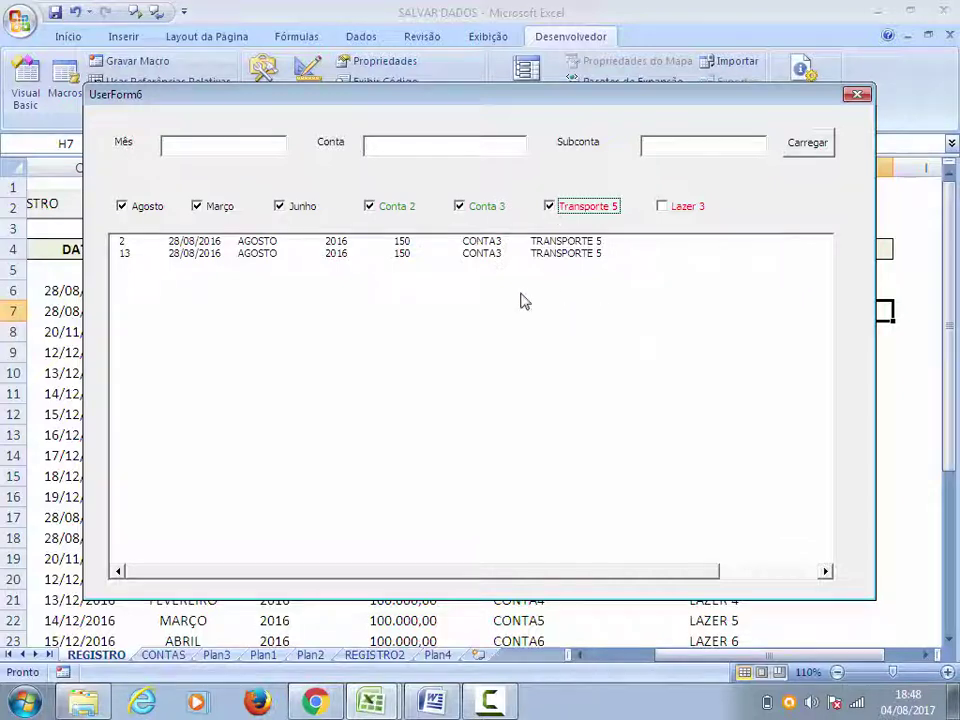
click(662, 208)
click(662, 207)
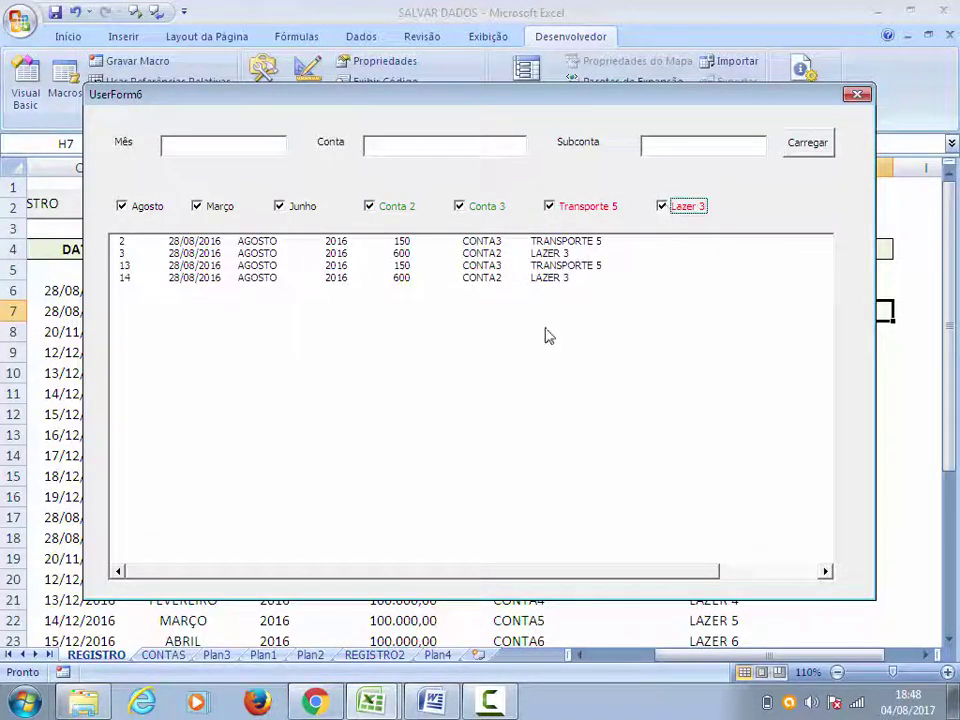
click(661, 208)
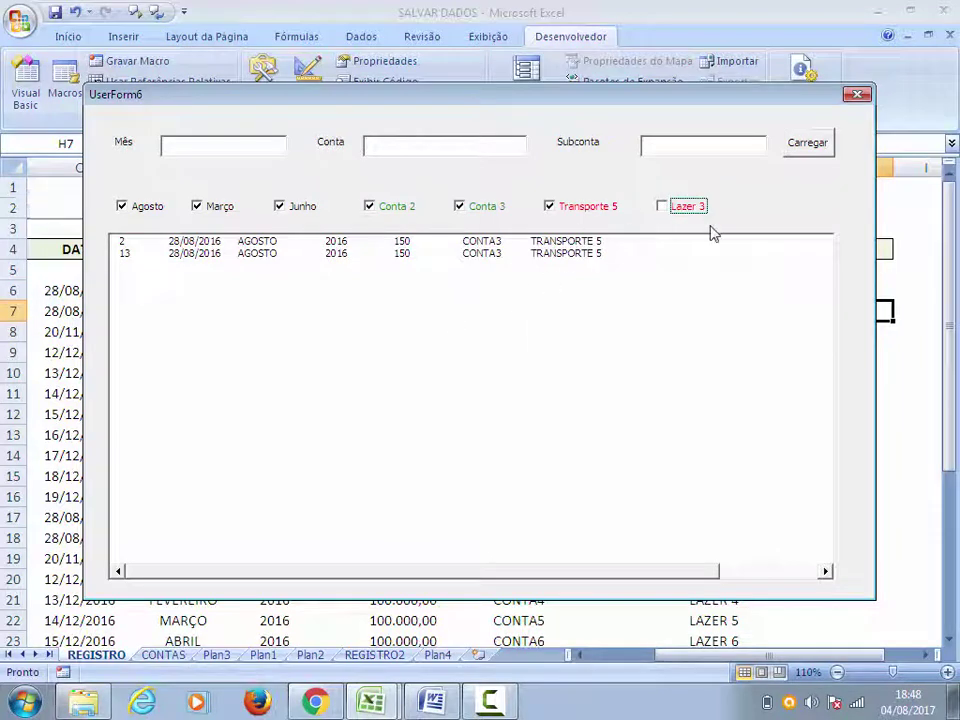
click(663, 207)
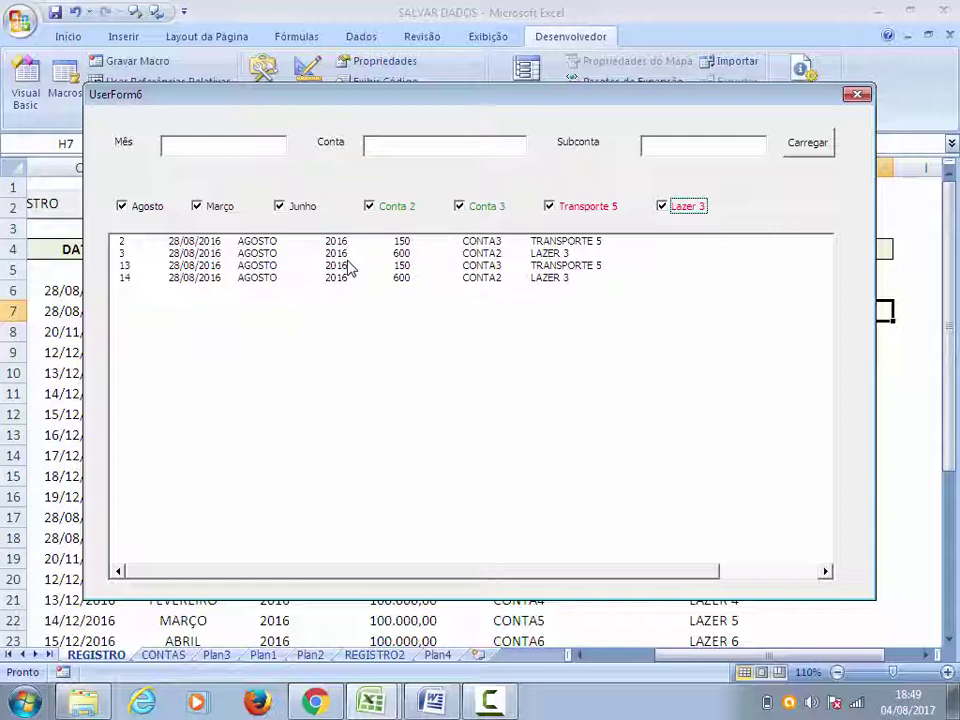
click(855, 96)
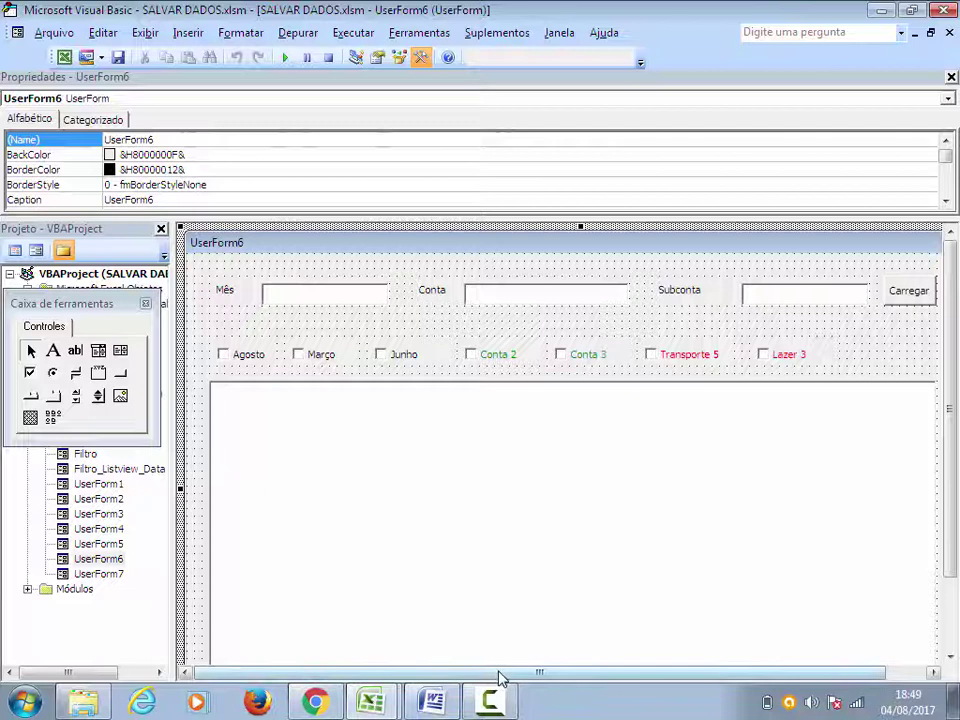
mouse_move(537, 677)
mouse_down()
mouse_move(585, 678)
mouse_move(529, 677)
mouse_up()
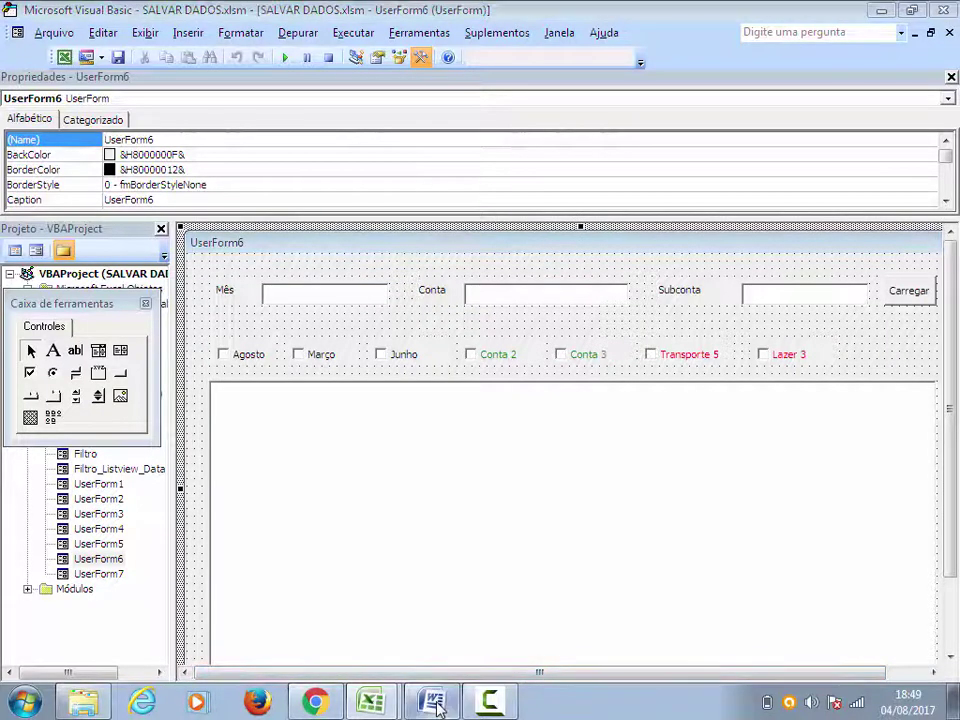
click(433, 702)
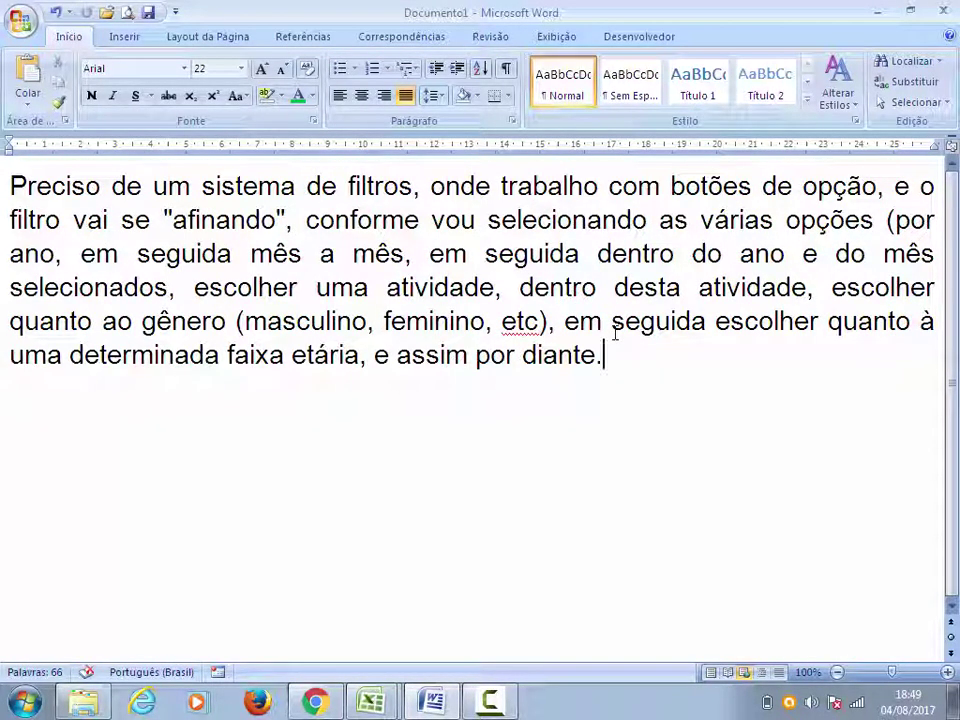
click(880, 10)
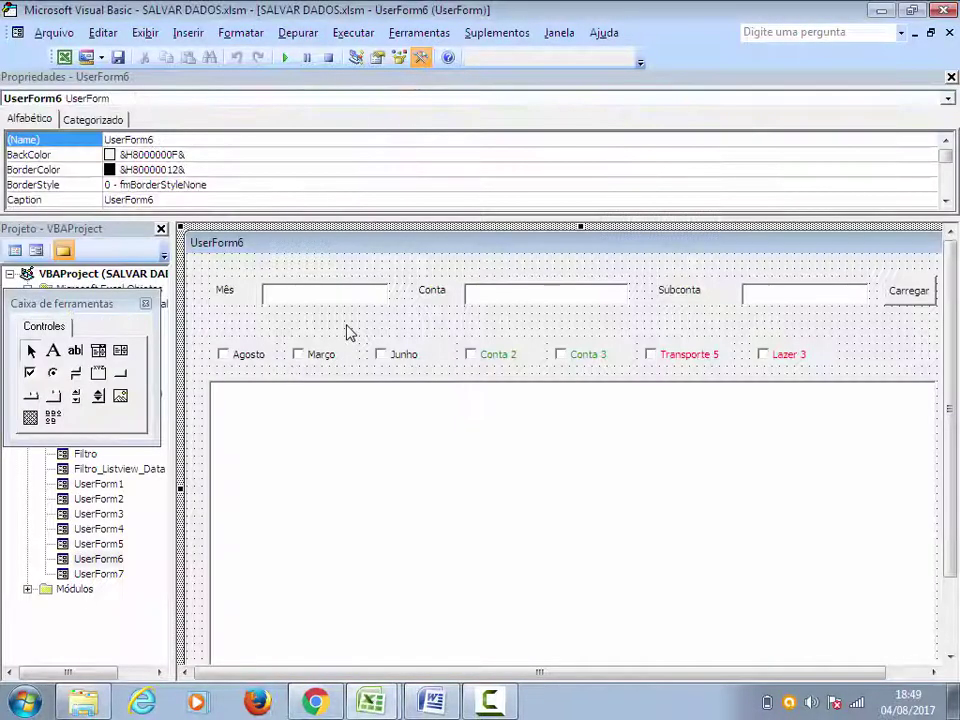